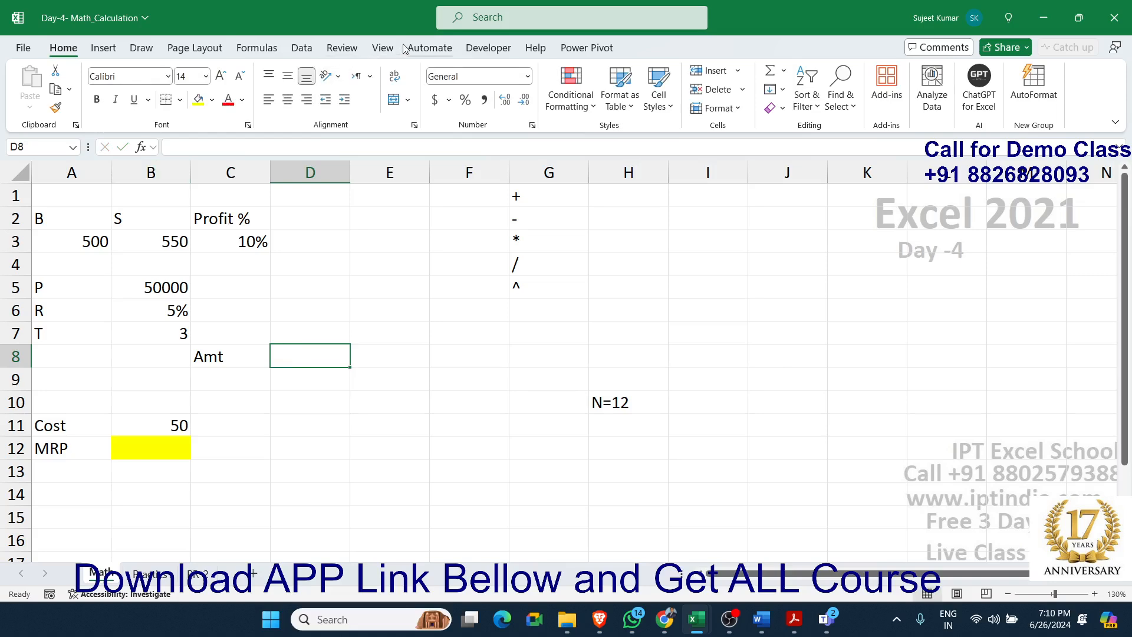
Handwrite the compound interest formula A = P × (1 + r/N)^(T×N) in pink ink across columns G to N, and leave drawing mode
{"action": "left_click", "coordinate": [103, 48]}
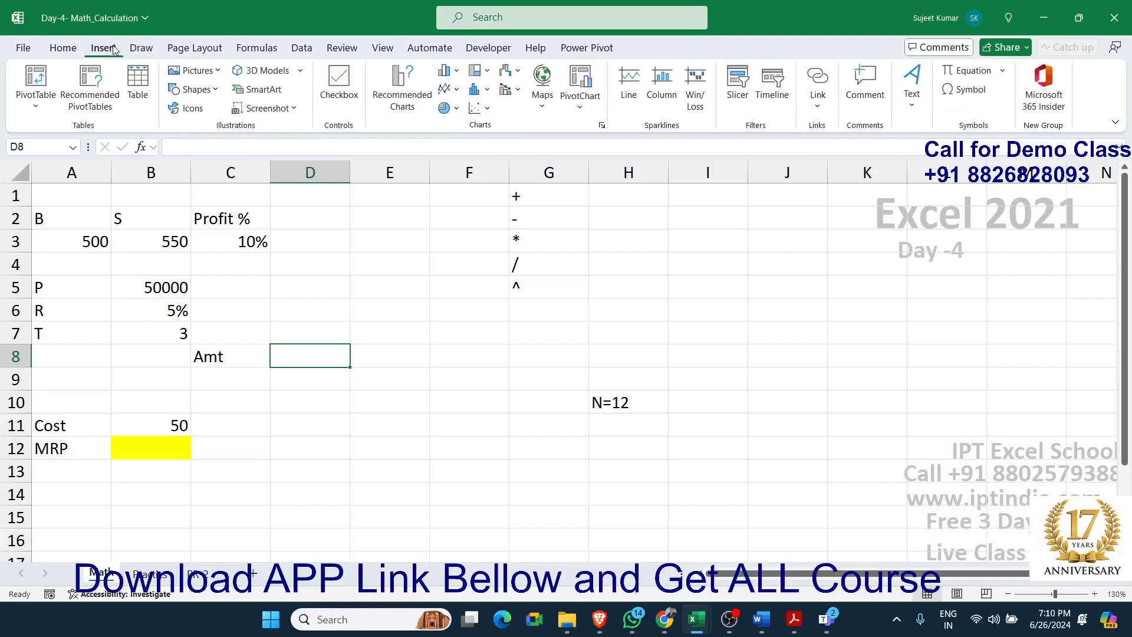
{"action": "left_click", "coordinate": [141, 48]}
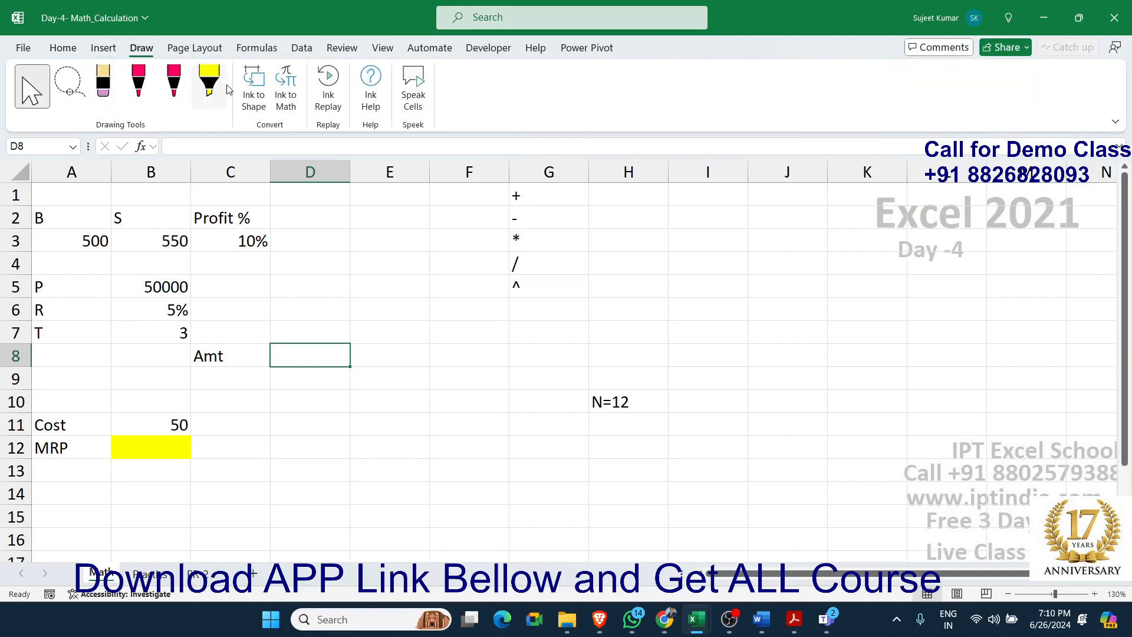
{"action": "left_click", "coordinate": [138, 85]}
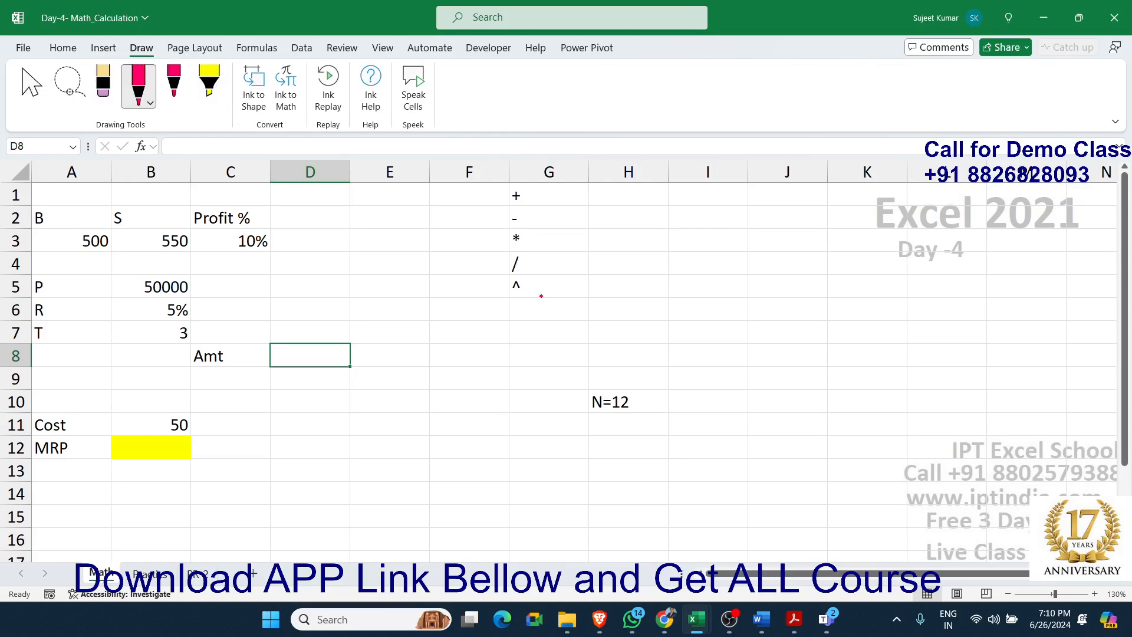
{"action": "mouse_move", "coordinate": [563, 308]}
{"action": "left_mouse_down"}
{"action": "mouse_move", "coordinate": [566, 247]}
{"action": "mouse_move", "coordinate": [593, 305]}
{"action": "mouse_move", "coordinate": [591, 280]}
{"action": "mouse_move", "coordinate": [635, 291]}
{"action": "left_mouse_up"}
{"action": "left_click_drag", "start_coordinate": [648, 253], "coordinate": [675, 337]}
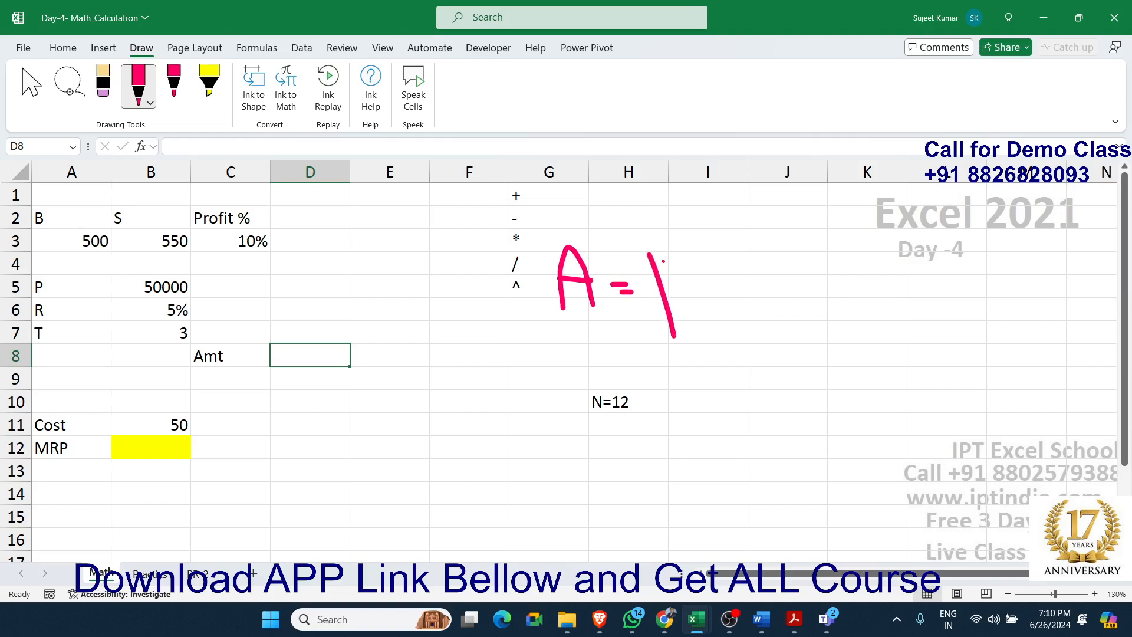
{"action": "mouse_move", "coordinate": [650, 256]}
{"action": "left_mouse_down"}
{"action": "mouse_move", "coordinate": [683, 248]}
{"action": "mouse_move", "coordinate": [658, 281]}
{"action": "mouse_move", "coordinate": [738, 293]}
{"action": "mouse_move", "coordinate": [770, 331]}
{"action": "left_mouse_up"}
{"action": "left_click_drag", "start_coordinate": [746, 261], "coordinate": [731, 352]}
{"action": "mouse_move", "coordinate": [770, 208]}
{"action": "left_mouse_down"}
{"action": "mouse_move", "coordinate": [778, 277]}
{"action": "mouse_move", "coordinate": [887, 391]}
{"action": "left_mouse_up"}
{"action": "mouse_move", "coordinate": [800, 243]}
{"action": "left_mouse_down"}
{"action": "mouse_move", "coordinate": [827, 306]}
{"action": "mouse_move", "coordinate": [857, 270]}
{"action": "mouse_move", "coordinate": [853, 289]}
{"action": "mouse_move", "coordinate": [865, 260]}
{"action": "mouse_move", "coordinate": [895, 255]}
{"action": "mouse_move", "coordinate": [889, 265]}
{"action": "left_mouse_up"}
{"action": "left_click_drag", "start_coordinate": [891, 224], "coordinate": [892, 261]}
{"action": "left_click_drag", "start_coordinate": [867, 300], "coordinate": [935, 256]}
{"action": "mouse_move", "coordinate": [906, 295]}
{"action": "left_mouse_down"}
{"action": "mouse_move", "coordinate": [916, 331]}
{"action": "mouse_move", "coordinate": [925, 304]}
{"action": "mouse_move", "coordinate": [941, 315]}
{"action": "mouse_move", "coordinate": [929, 278]}
{"action": "left_mouse_up"}
{"action": "left_click_drag", "start_coordinate": [919, 193], "coordinate": [988, 305]}
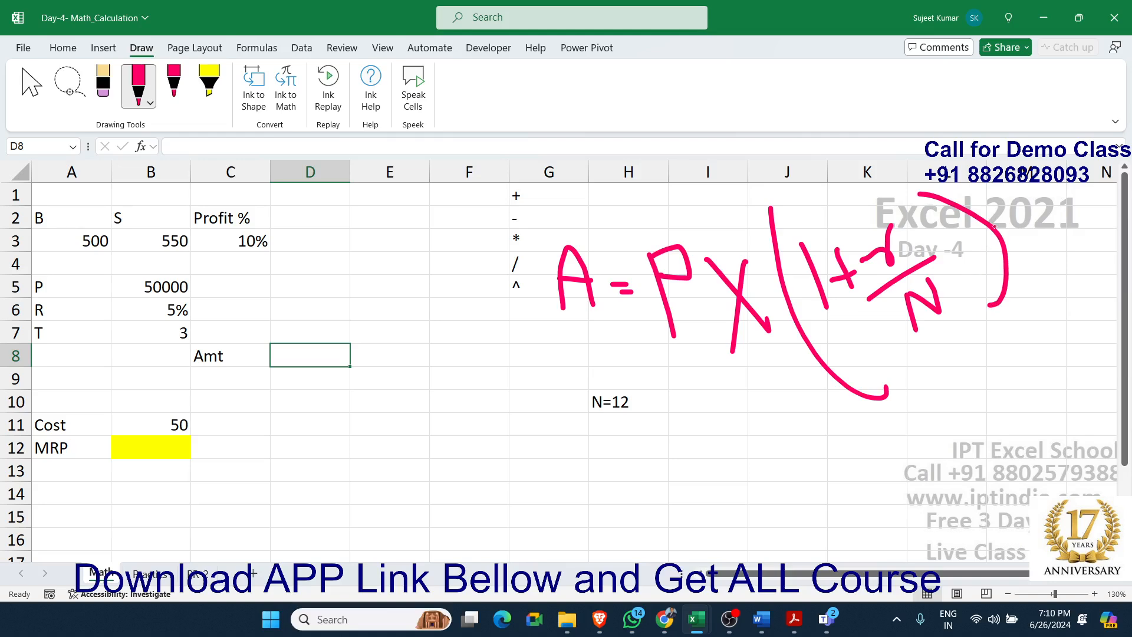
{"action": "mouse_move", "coordinate": [991, 194]}
{"action": "left_mouse_down"}
{"action": "mouse_move", "coordinate": [993, 211]}
{"action": "mouse_move", "coordinate": [1026, 220]}
{"action": "mouse_move", "coordinate": [1042, 185]}
{"action": "mouse_move", "coordinate": [1070, 203]}
{"action": "mouse_move", "coordinate": [1054, 214]}
{"action": "mouse_move", "coordinate": [1086, 210]}
{"action": "mouse_move", "coordinate": [1097, 193]}
{"action": "mouse_move", "coordinate": [1088, 182]}
{"action": "mouse_move", "coordinate": [1104, 206]}
{"action": "mouse_move", "coordinate": [1087, 209]}
{"action": "left_mouse_up"}
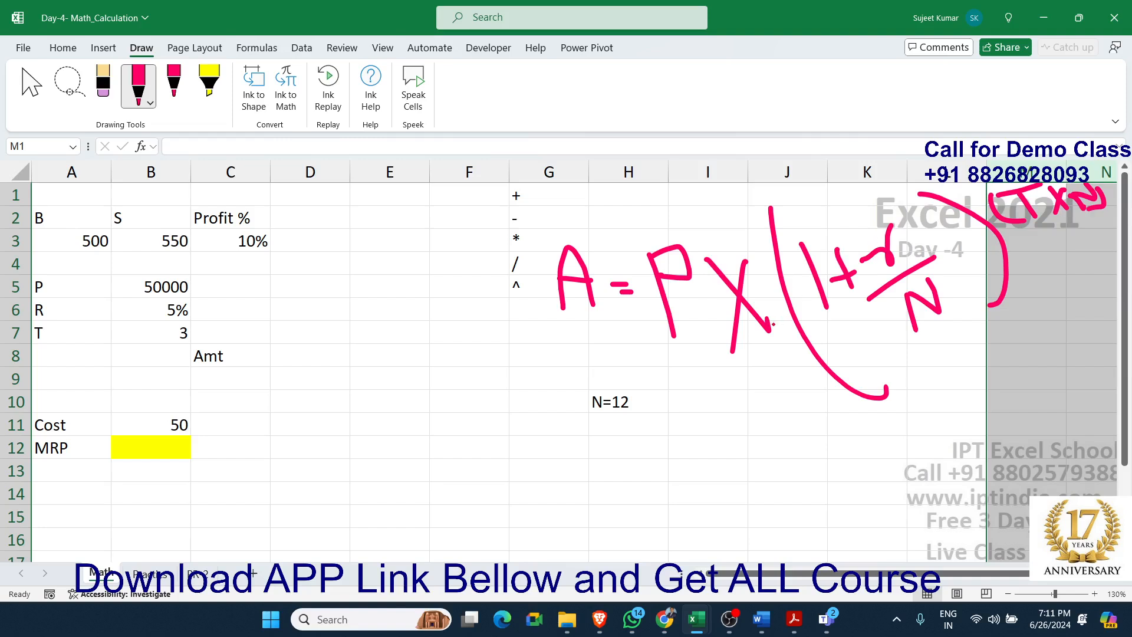
{"action": "left_click", "coordinate": [32, 86]}
{"action": "left_click", "coordinate": [389, 397]}
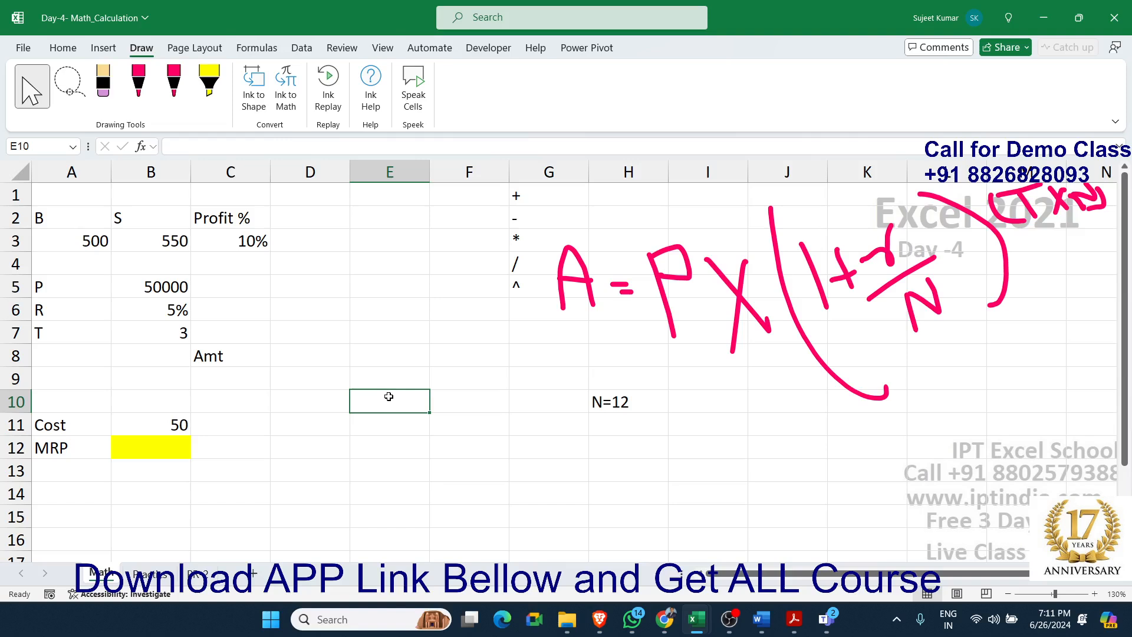
Enter the formula =1+(B6/12) in cell D8 to compute the monthly growth factor
{"action": "left_click", "coordinate": [233, 248]}
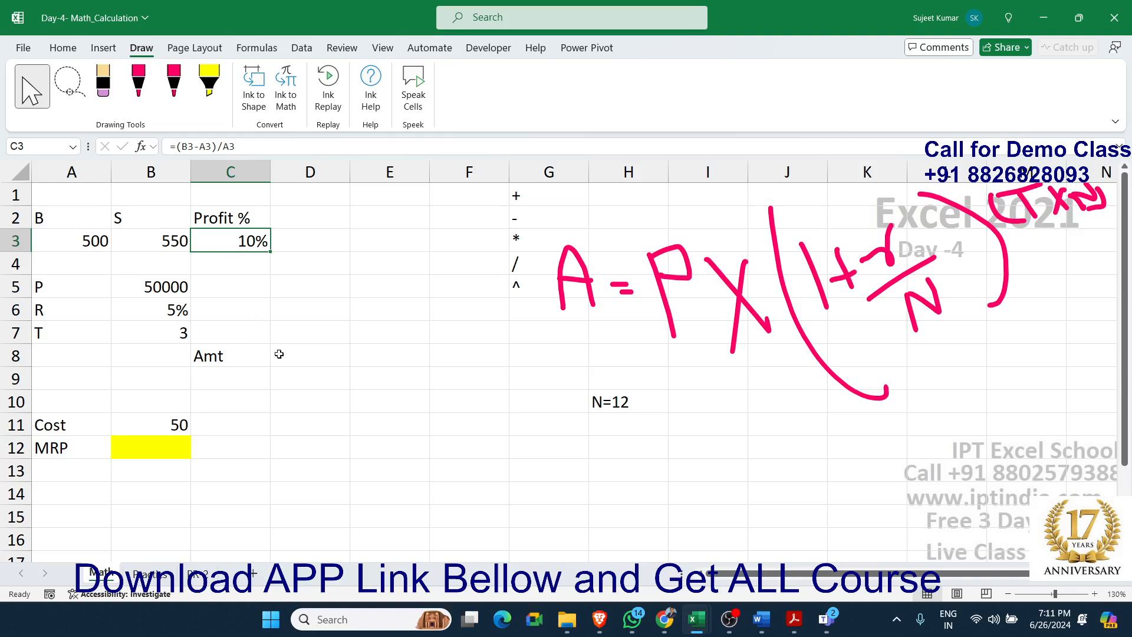
{"action": "left_click", "coordinate": [317, 363]}
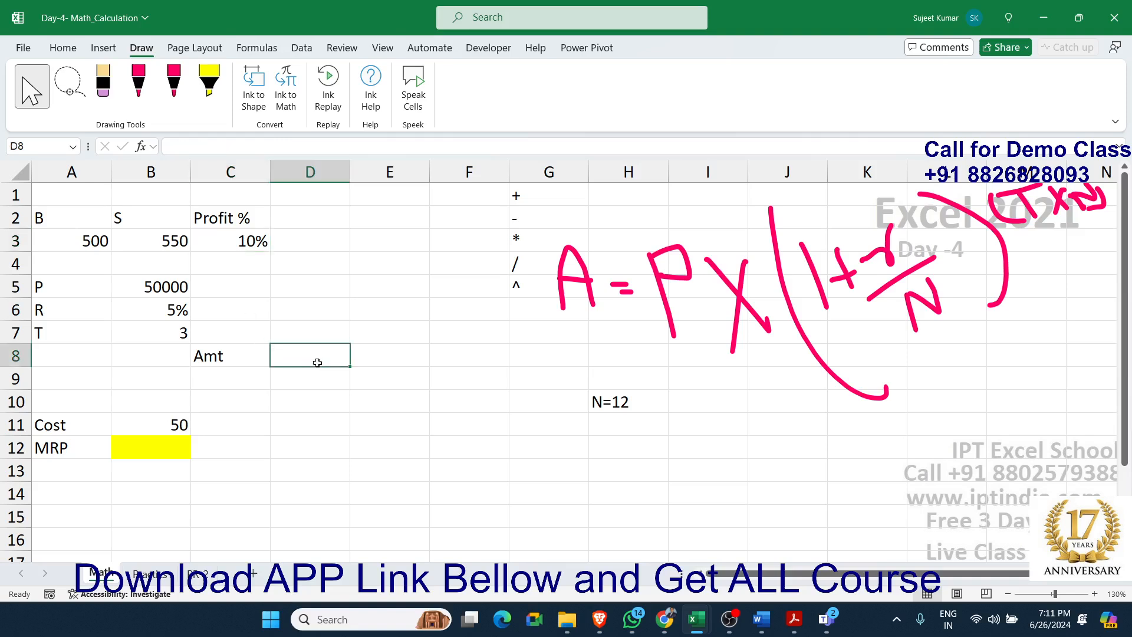
{"action": "type", "text": "="}
{"action": "key", "text": "Up"}
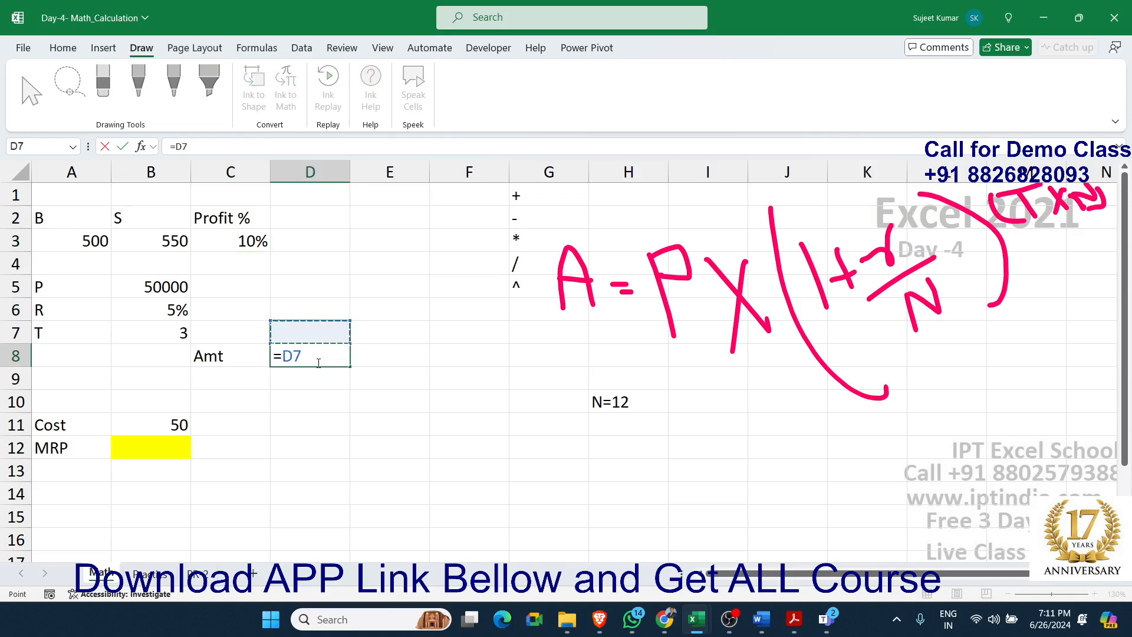
{"action": "key", "text": "BackSpace"}
{"action": "type", "text": "1+"}
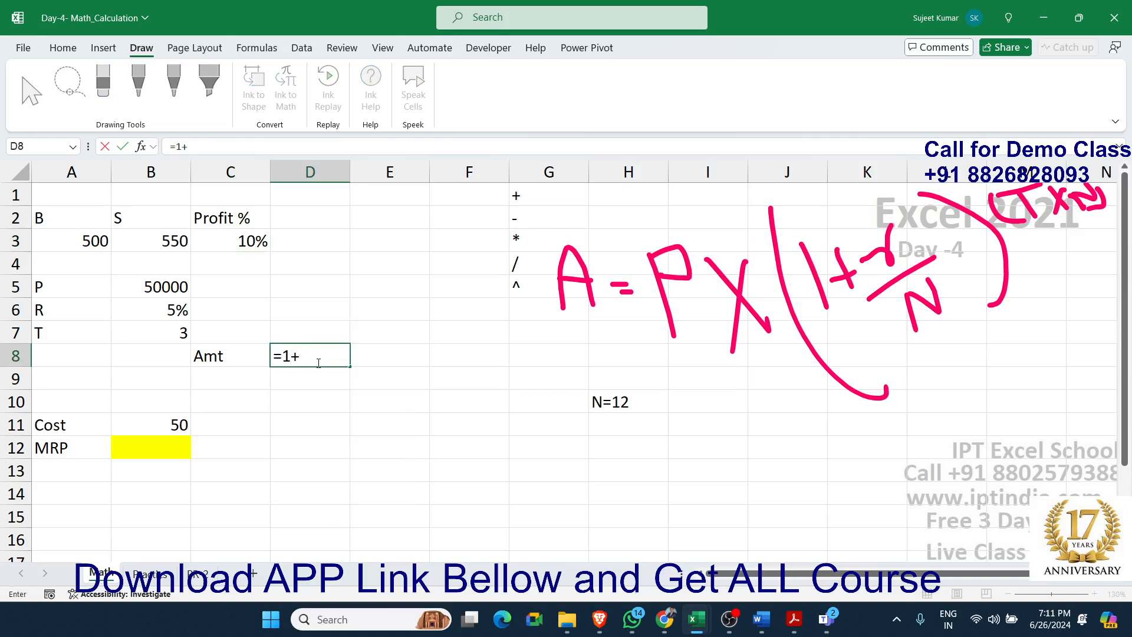
{"action": "type", "text": "("}
{"action": "left_click", "coordinate": [170, 310]}
{"action": "type", "text": "/11"}
{"action": "key", "text": "BackSpace"}
{"action": "type", "text": "2)"}
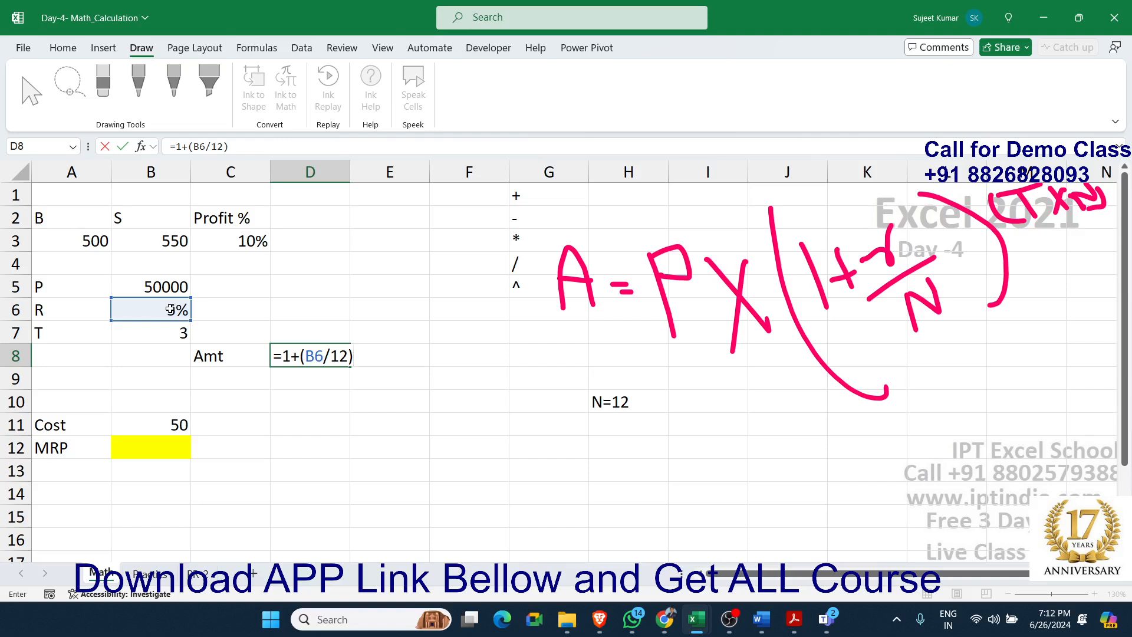
{"action": "key", "text": "Return"}
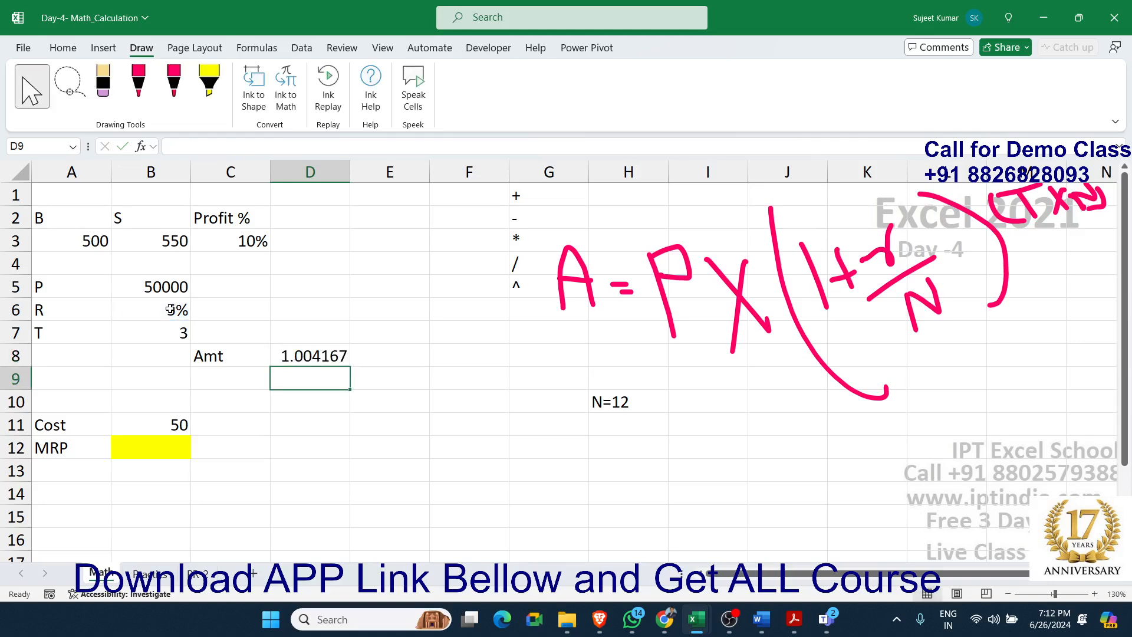
Enter the formula =B7*12 in cell E8 to compute the number of compounding periods
{"action": "key", "text": "Up"}
{"action": "key", "text": "Right"}
{"action": "type", "text": "="}
{"action": "key", "text": "Left"}
{"action": "key", "text": "Left"}
{"action": "key", "text": "Left"}
{"action": "key", "text": "Up"}
{"action": "type", "text": "*12"}
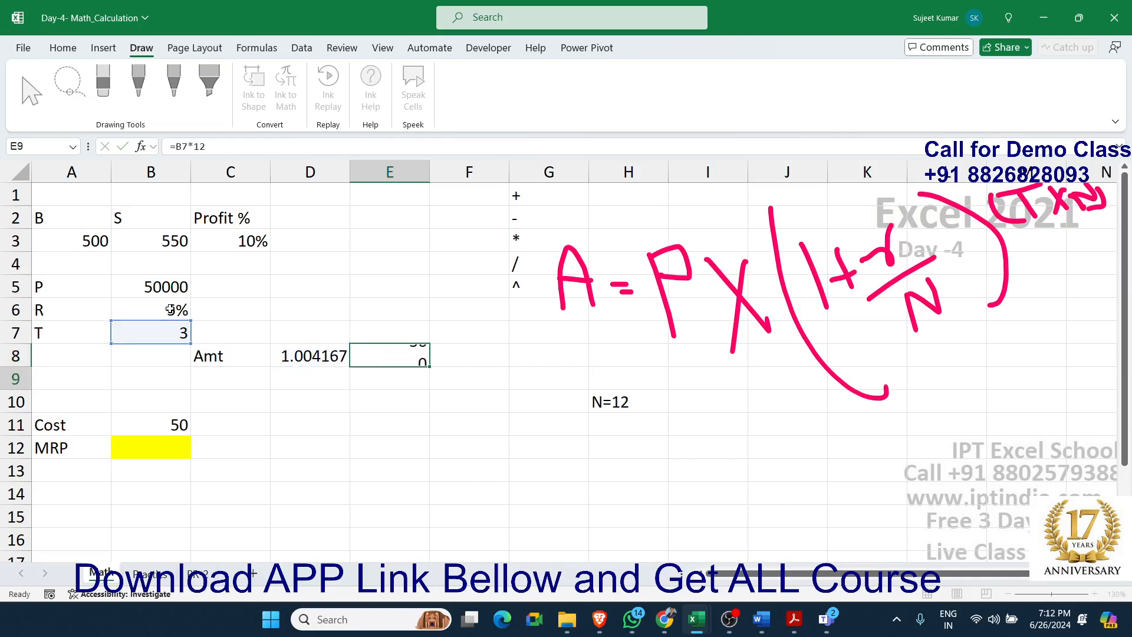
{"action": "key", "text": "ctrl+Return"}
{"action": "key", "text": "Right"}
{"action": "type", "text": "="}
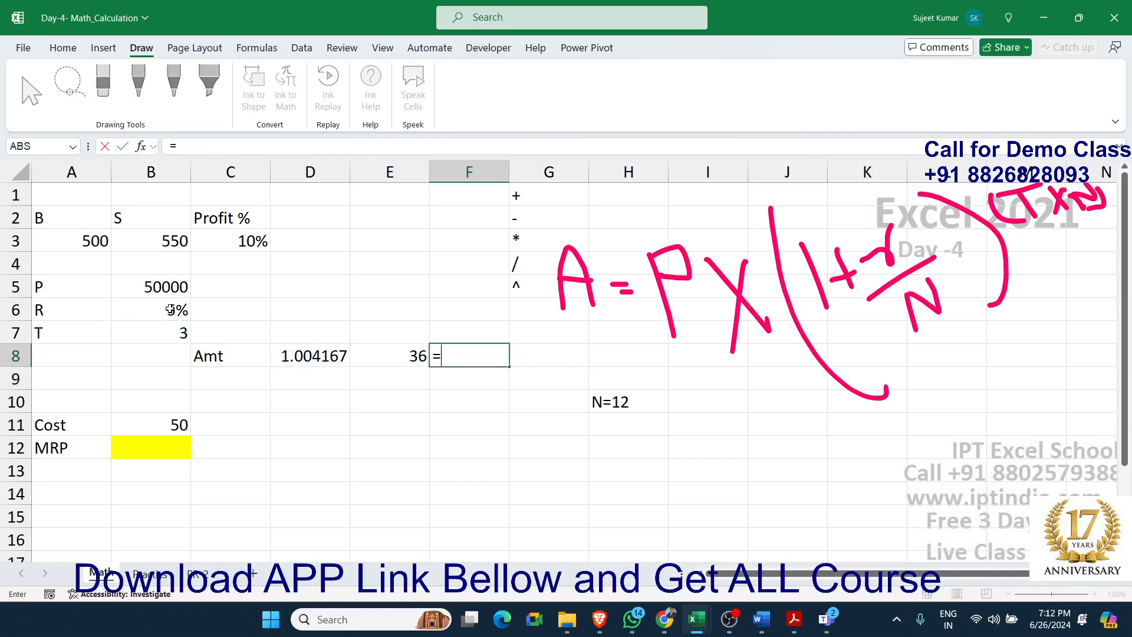
{"action": "key", "text": "Escape"}
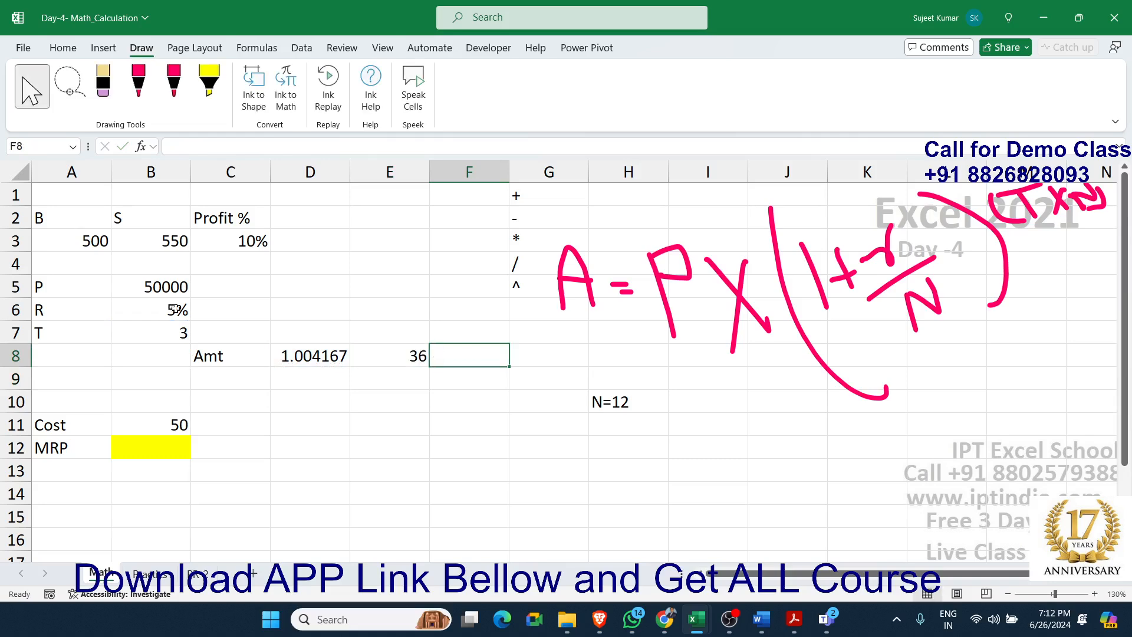
Go through the operator symbols in G1:G5 and try the power operator with =10^2 in cell E5, clearing that cell again
{"action": "left_click", "coordinate": [518, 199]}
{"action": "left_click", "coordinate": [525, 219]}
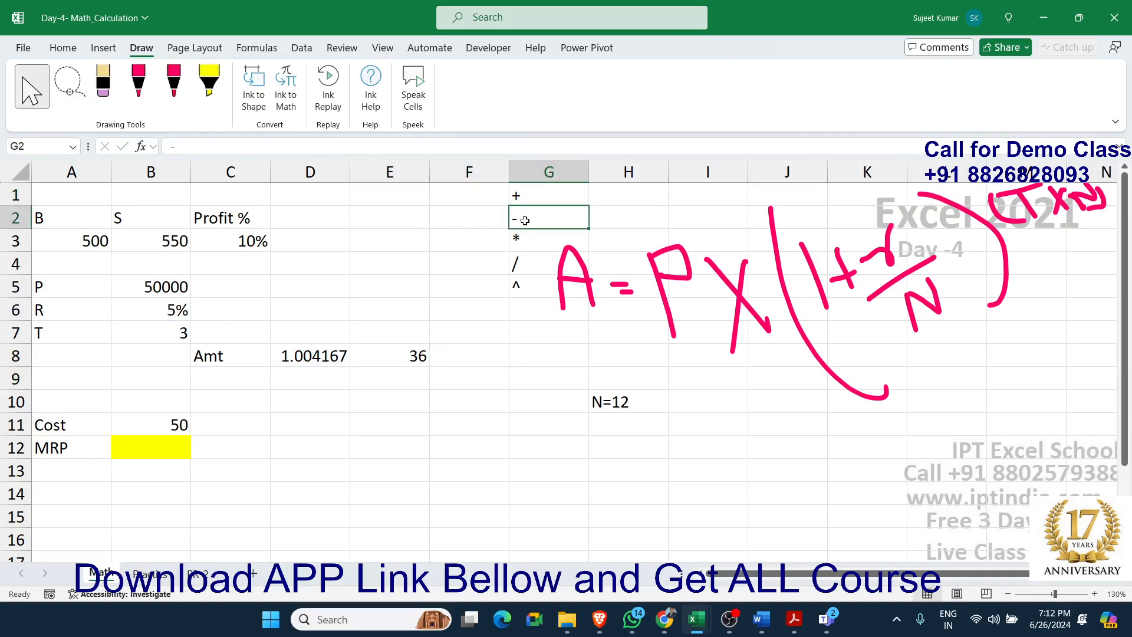
{"action": "left_click", "coordinate": [524, 240]}
{"action": "left_click", "coordinate": [524, 260]}
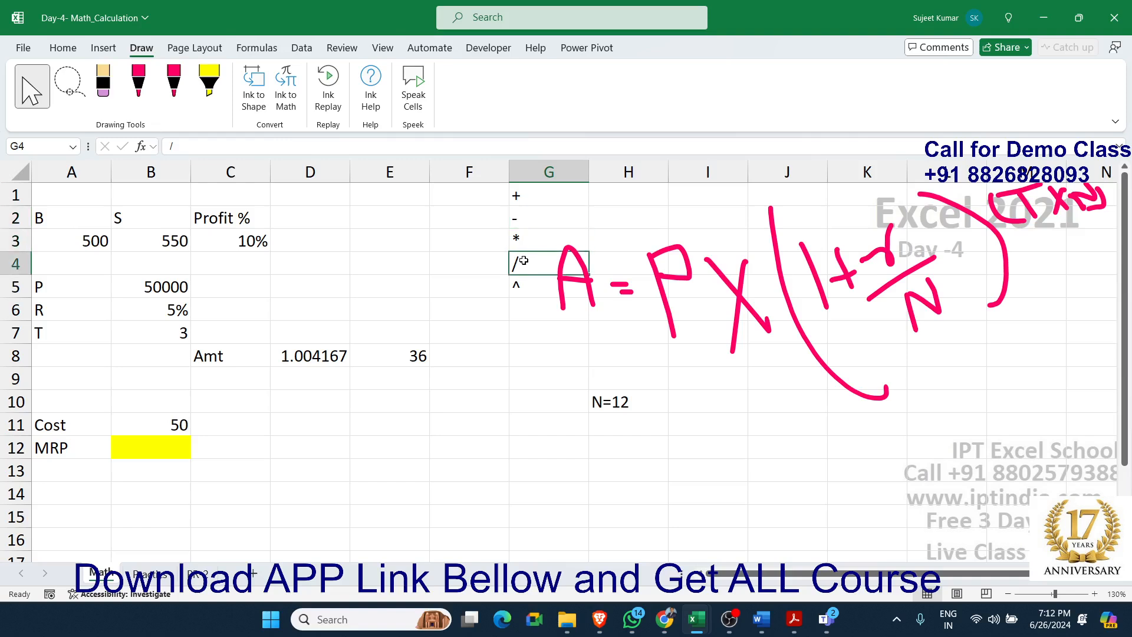
{"action": "left_click", "coordinate": [524, 286]}
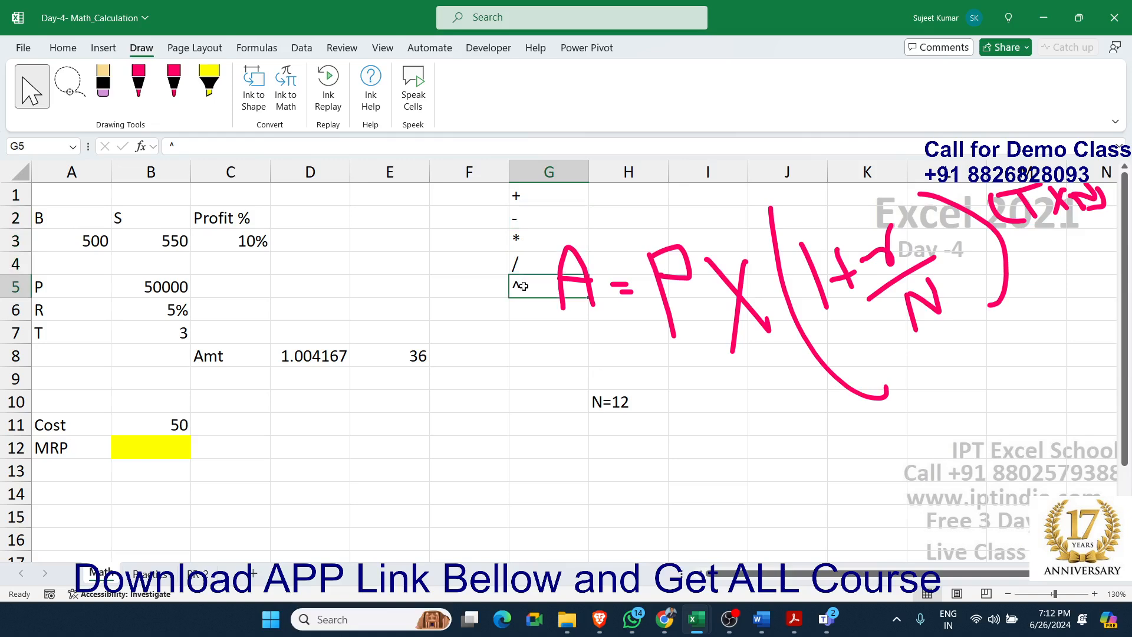
{"action": "left_click", "coordinate": [362, 278]}
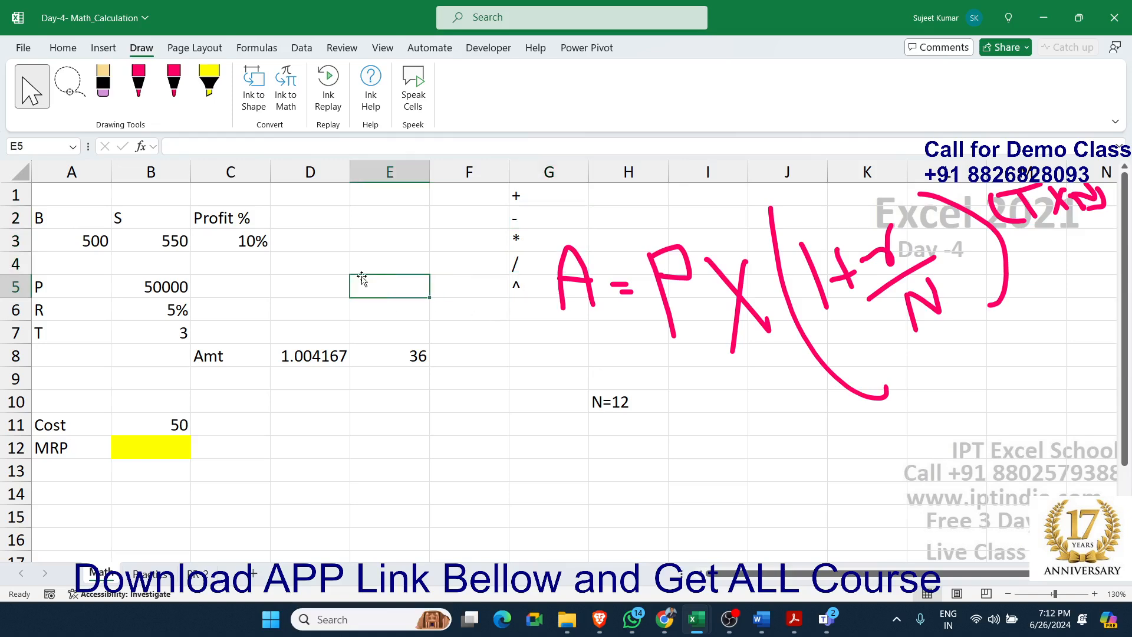
{"action": "type", "text": "=10"}
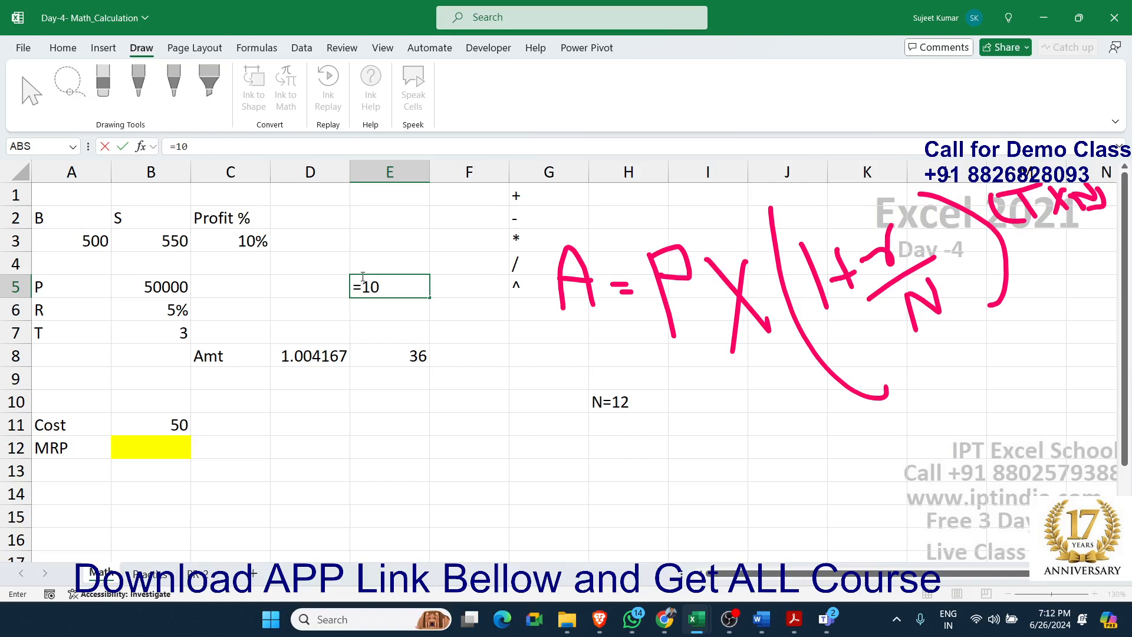
{"action": "type", "text": "^2"}
{"action": "key", "text": "BackSpace"}
{"action": "key", "text": "BackSpace"}
{"action": "type", "text": "^2"}
{"action": "key", "text": "Return"}
{"action": "left_click", "coordinate": [362, 278]}
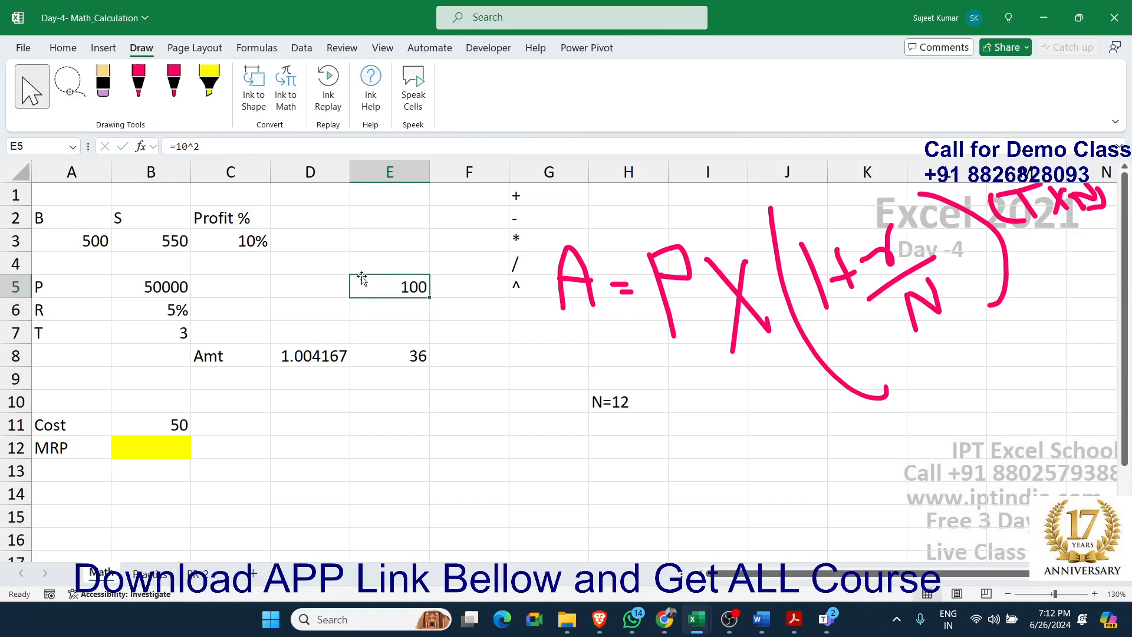
{"action": "key", "text": "Delete"}
Enter the formula =D8^E8 in cell F8 to raise the growth factor to the number of periods
{"action": "key", "text": "Down"}
{"action": "key", "text": "Down"}
{"action": "key", "text": "Right"}
{"action": "key", "text": "Down"}
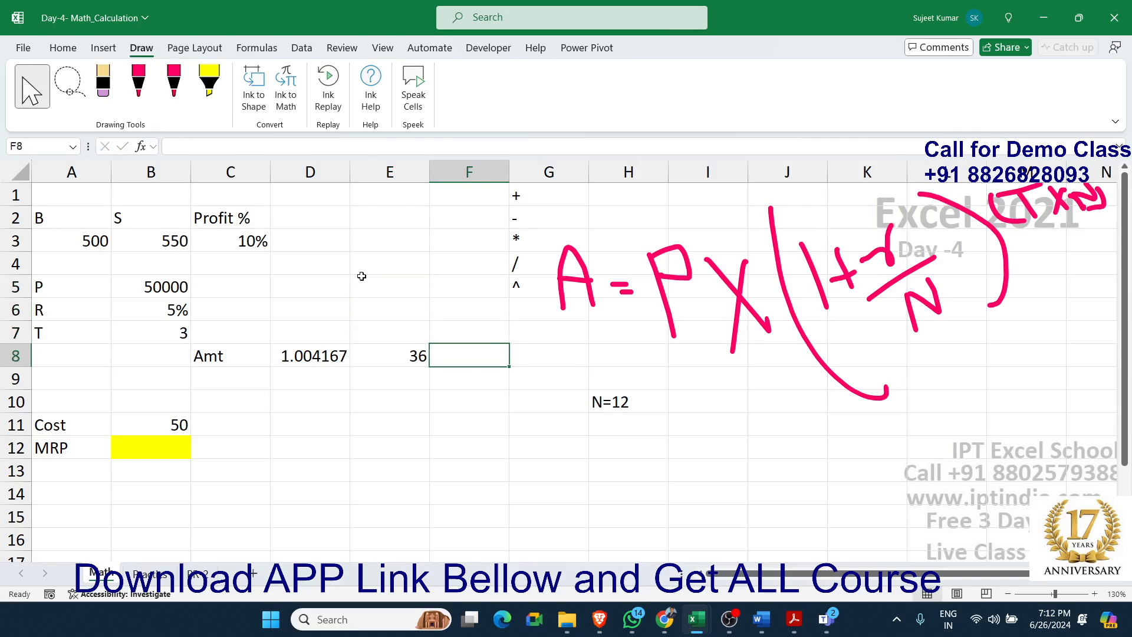
{"action": "type", "text": "="}
{"action": "key", "text": "Left"}
{"action": "key", "text": "Left"}
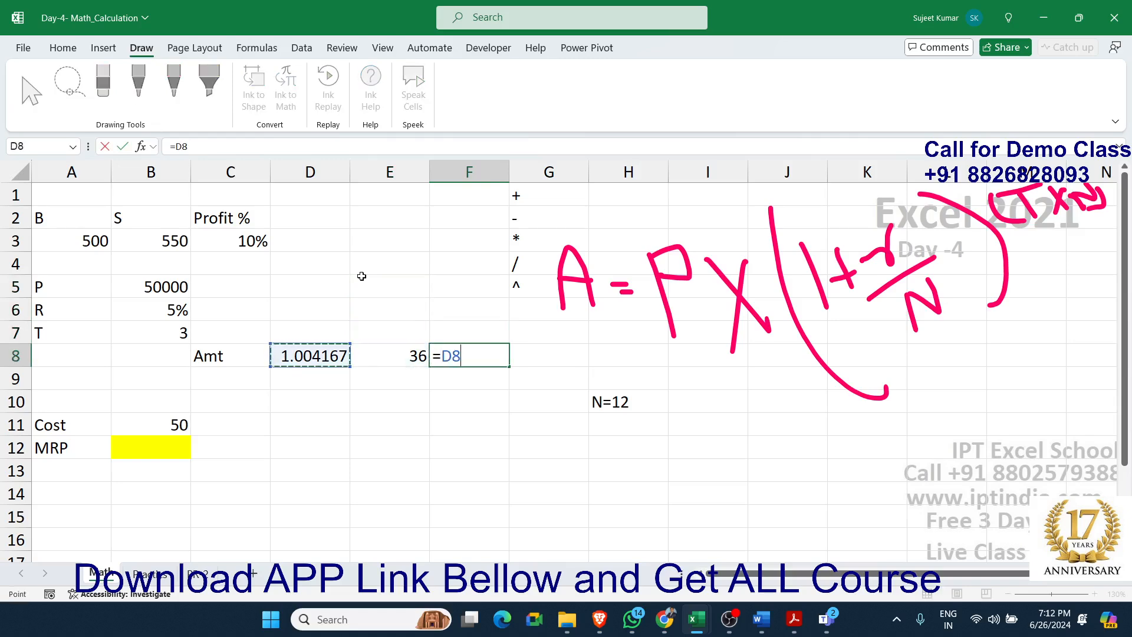
{"action": "type", "text": "*"}
{"action": "key", "text": "Left"}
{"action": "key", "text": "Return"}
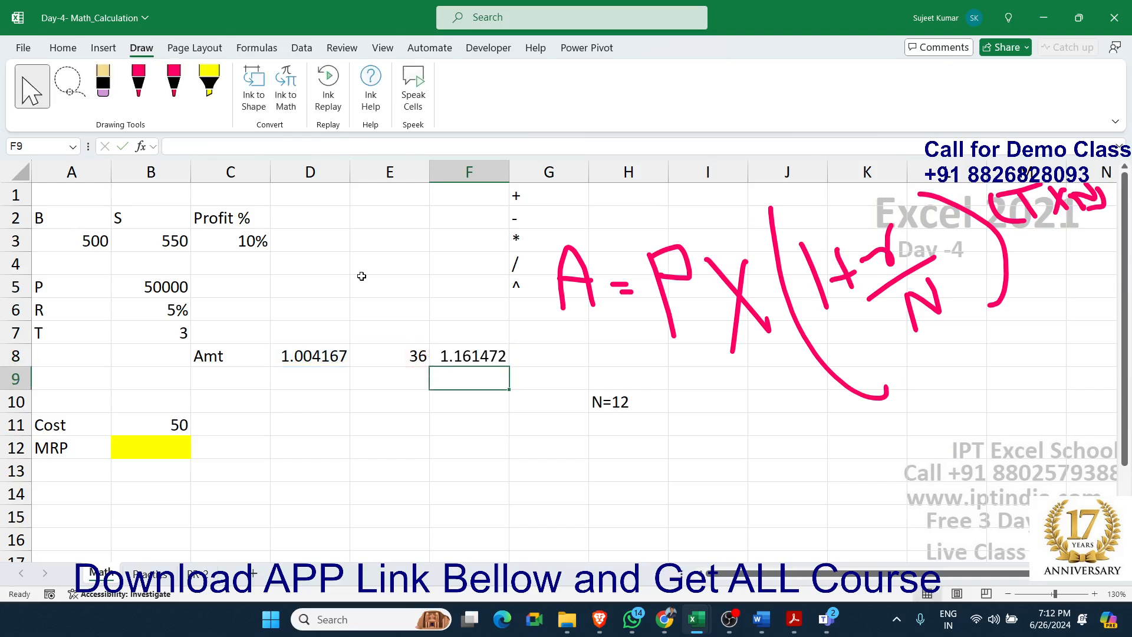
Enter the formula =B5*F8 in cell G8 to compute the final amount from the principal
{"action": "key", "text": "Up"}
{"action": "key", "text": "Right"}
{"action": "type", "text": "="}
{"action": "key", "text": "Left"}
{"action": "key", "text": "Left"}
{"action": "key", "text": "Left"}
{"action": "key", "text": "Left"}
{"action": "key", "text": "Left"}
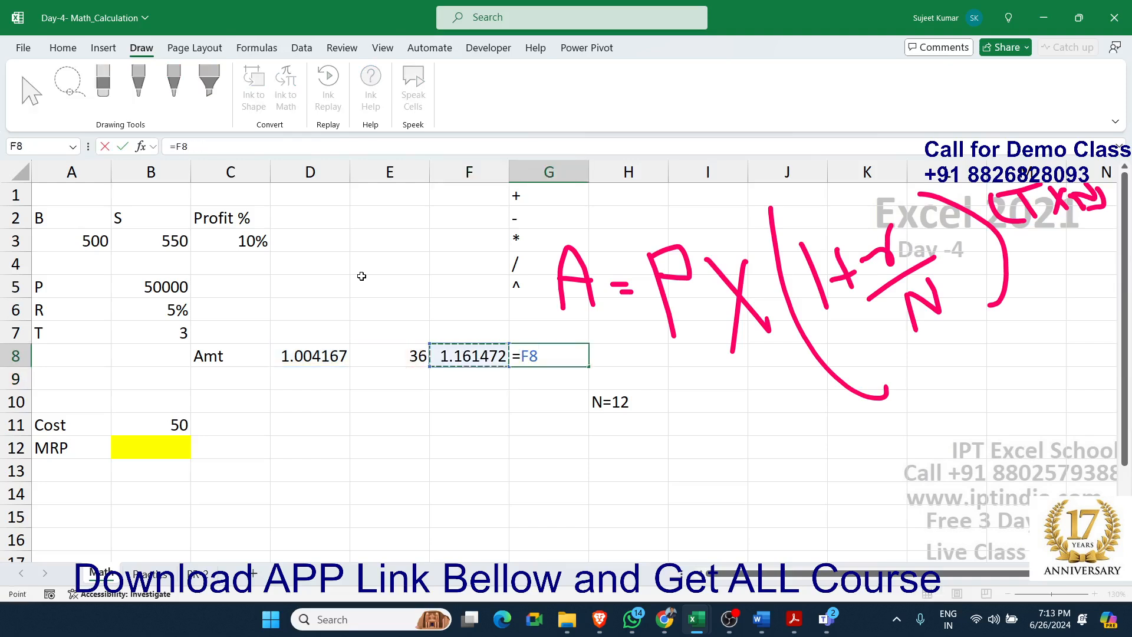
{"action": "key", "text": "Up"}
{"action": "key", "text": "Up"}
{"action": "key", "text": "Up"}
{"action": "key", "text": "Up"}
{"action": "key", "text": "Down"}
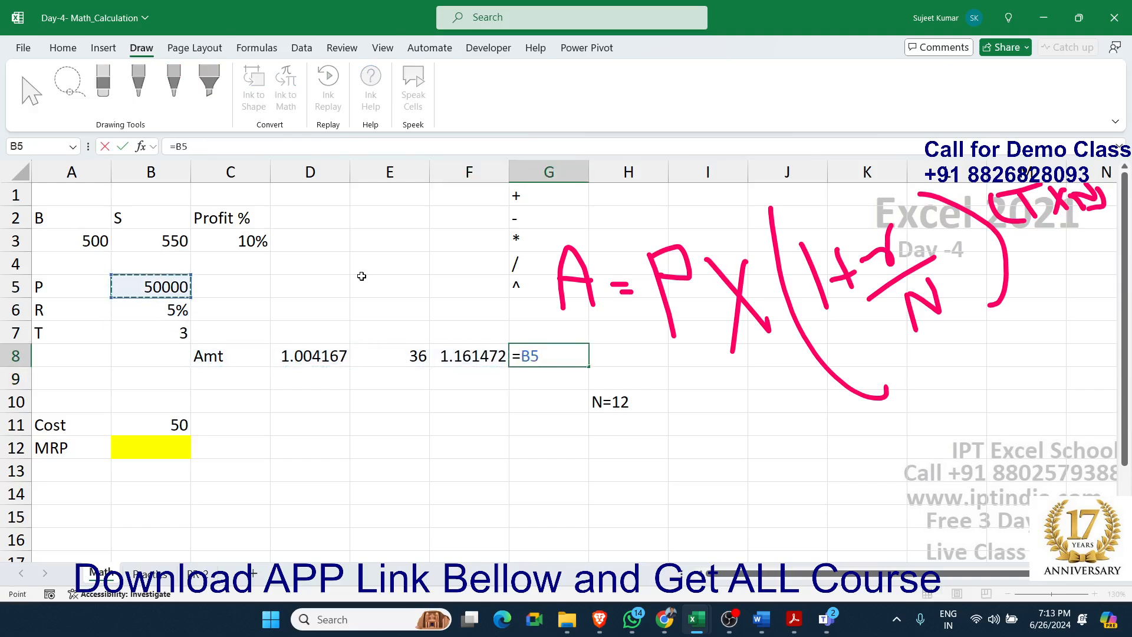
{"action": "type", "text": "*"}
{"action": "key", "text": "Left"}
{"action": "key", "text": "Return"}
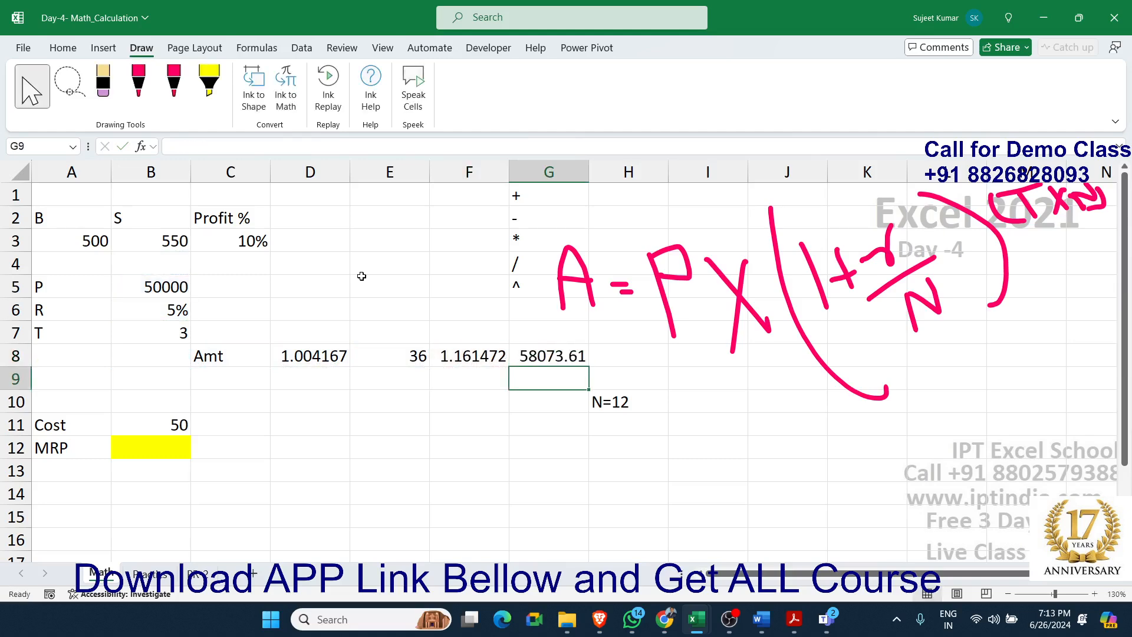
Review the formulas in cells D8 to G8 one by one
{"action": "key", "text": "Up"}
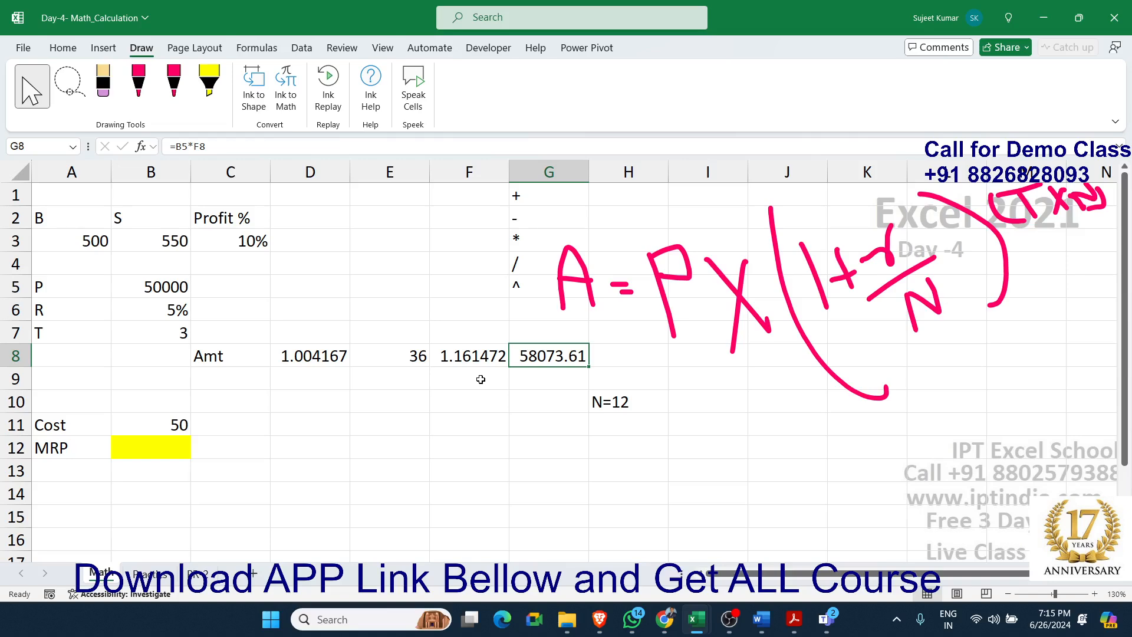
{"action": "key", "text": "Left"}
{"action": "key", "text": "Left"}
{"action": "key", "text": "Left"}
{"action": "key", "text": "Right"}
{"action": "key", "text": "Right"}
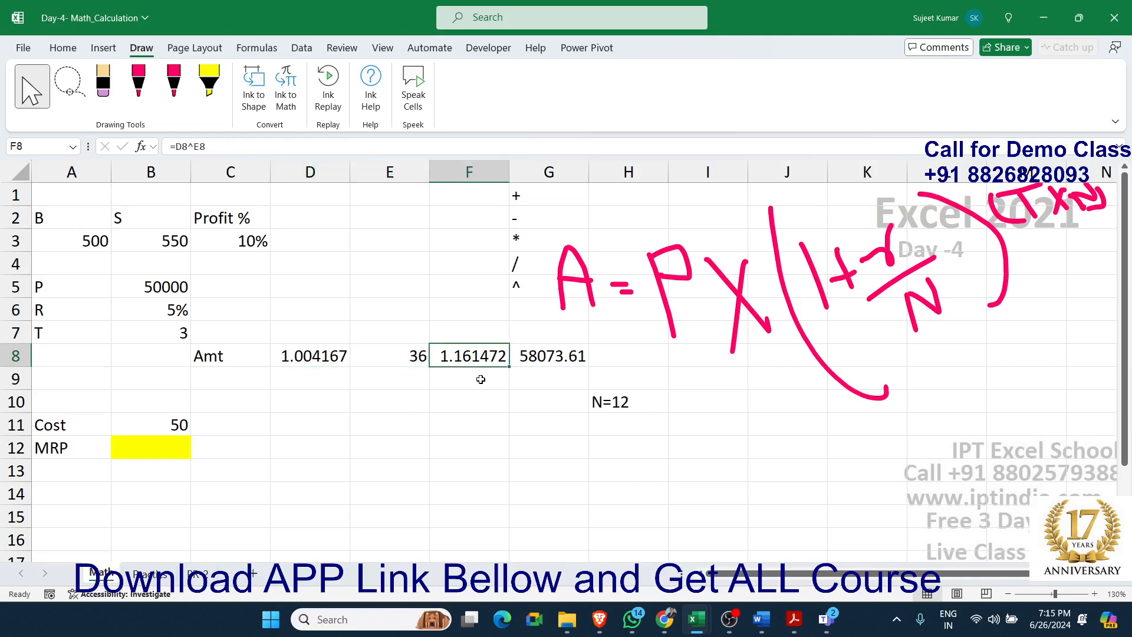
{"action": "key", "text": "Right"}
{"action": "key", "text": "Left"}
{"action": "key", "text": "Left"}
{"action": "key", "text": "Left"}
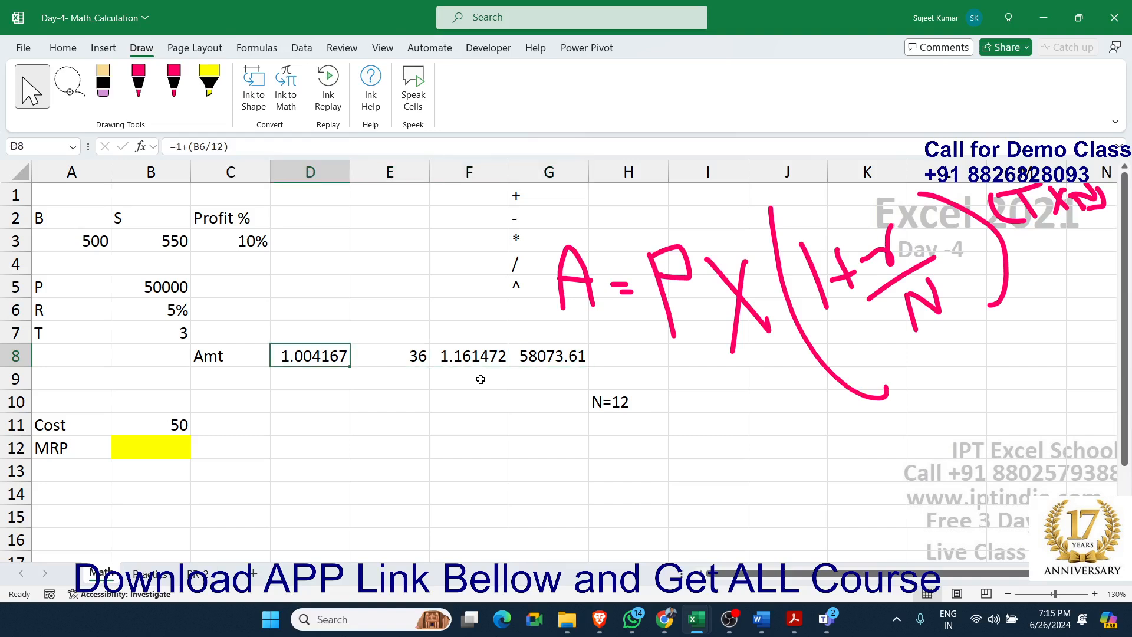
{"action": "key", "text": "Left"}
{"action": "key", "text": "Down"}
{"action": "type", "text": "=fv"}
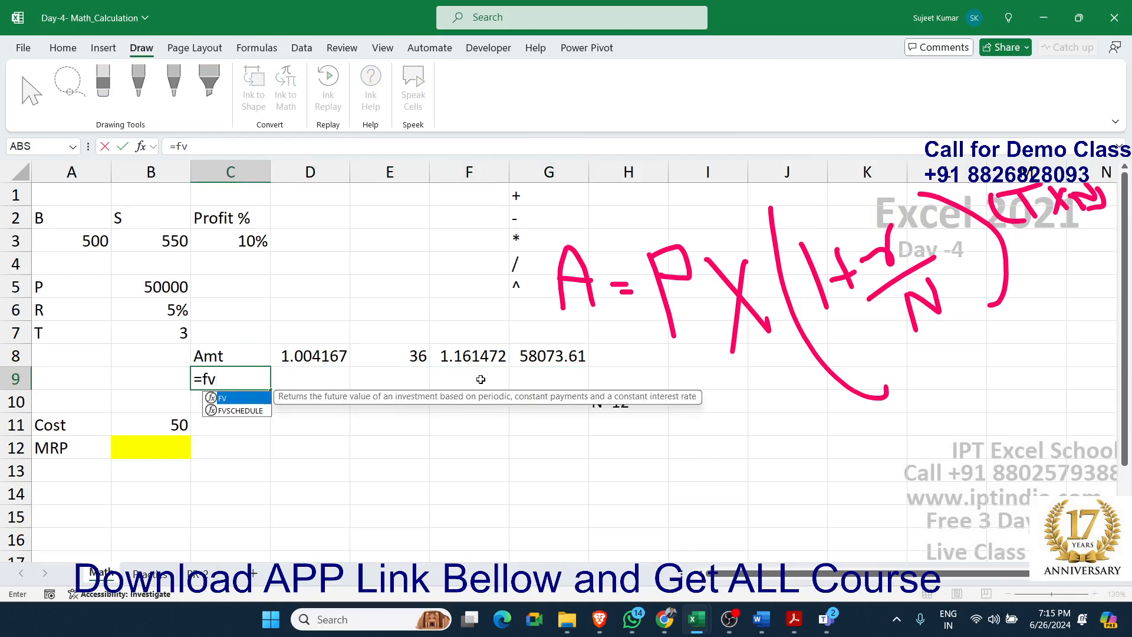
{"action": "key", "text": "Escape"}
{"action": "key", "text": "Escape"}
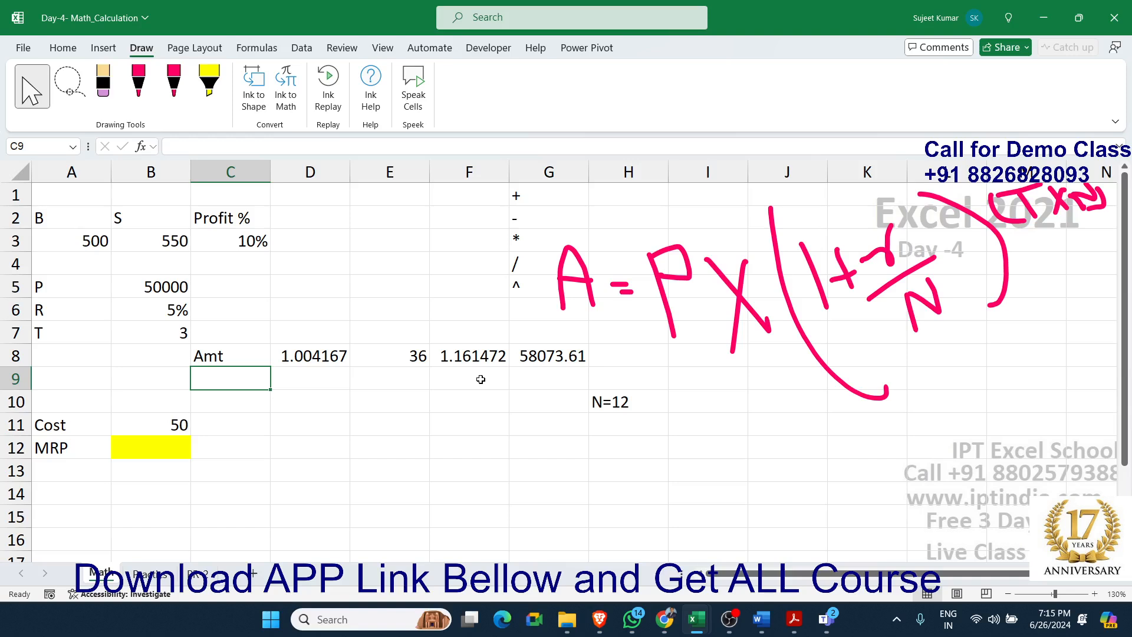
Replace the D8 reference in cell F8's formula with the bracketed expression (1+(B6/12)) copied from cell D8
{"action": "left_click", "coordinate": [459, 360]}
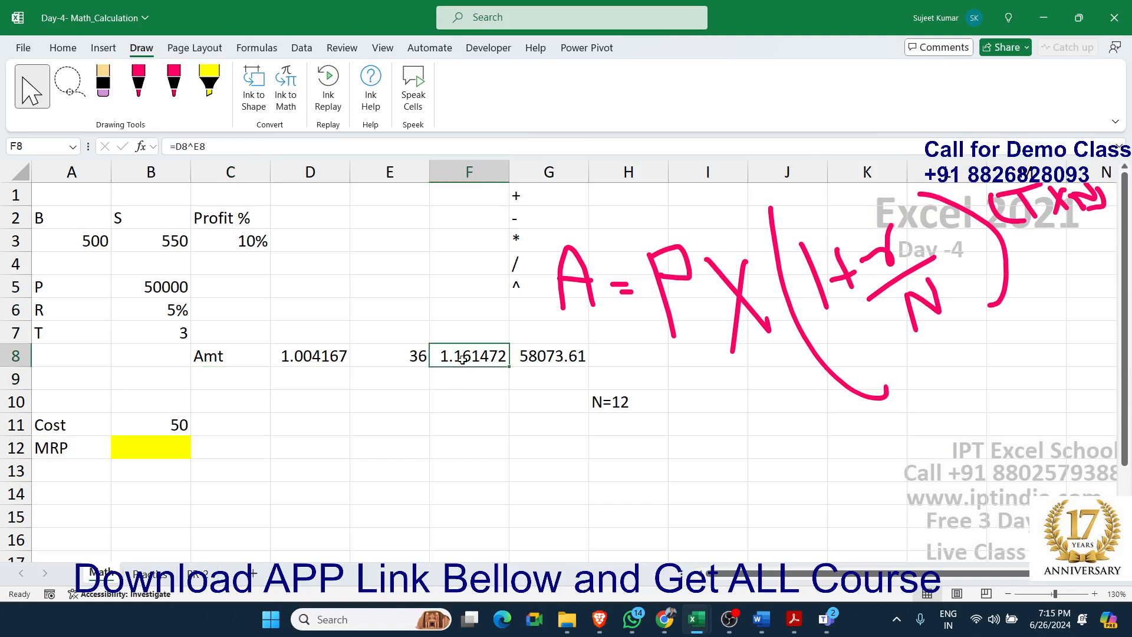
{"action": "double_click", "coordinate": [457, 363]}
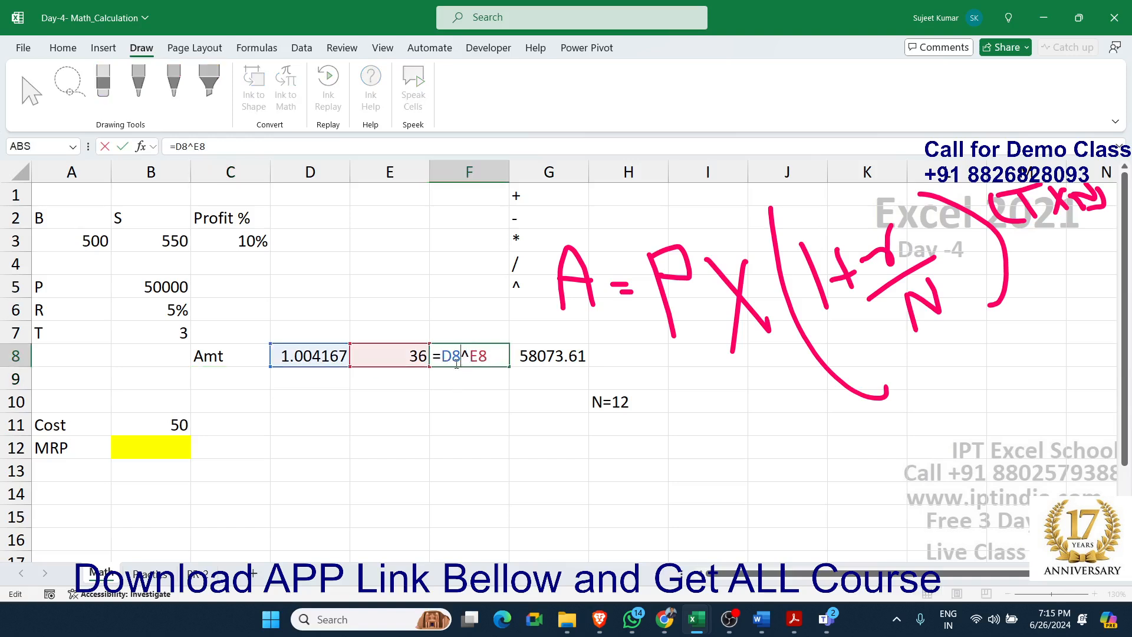
{"action": "key", "text": "Escape"}
{"action": "left_click", "coordinate": [297, 360]}
{"action": "double_click", "coordinate": [295, 361]}
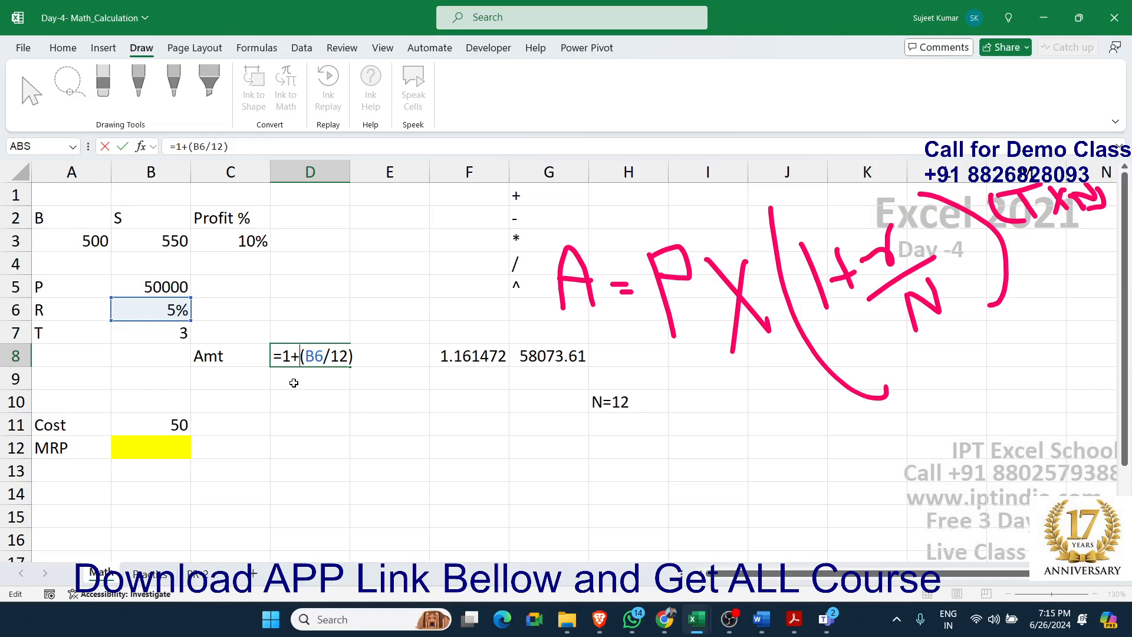
{"action": "left_click_drag", "start_coordinate": [281, 356], "coordinate": [369, 369]}
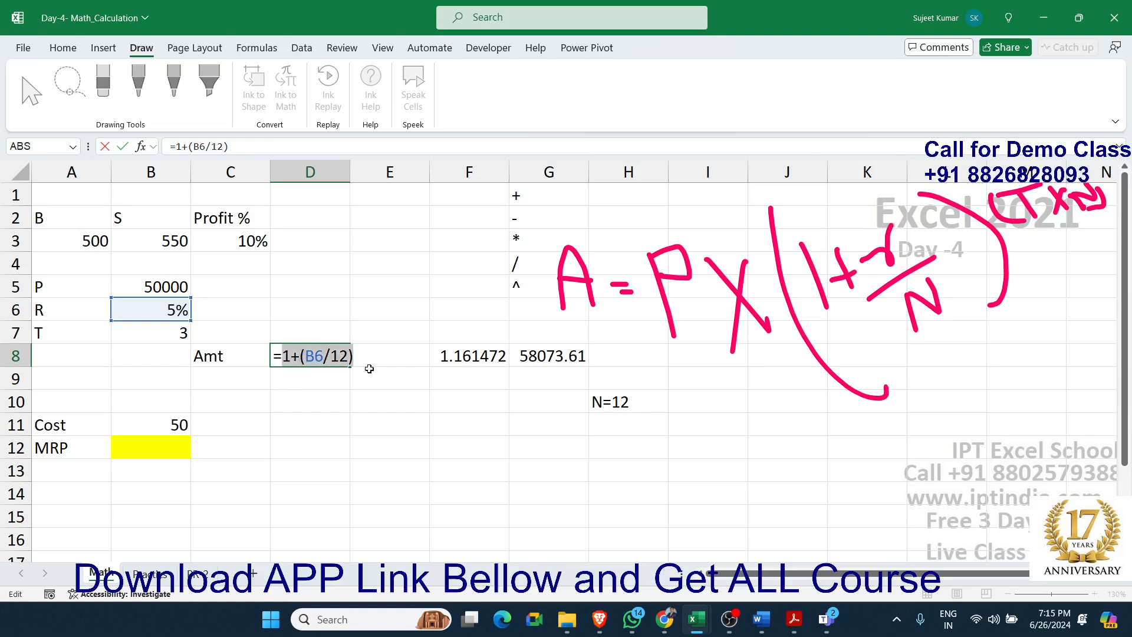
{"action": "key", "text": "Escape"}
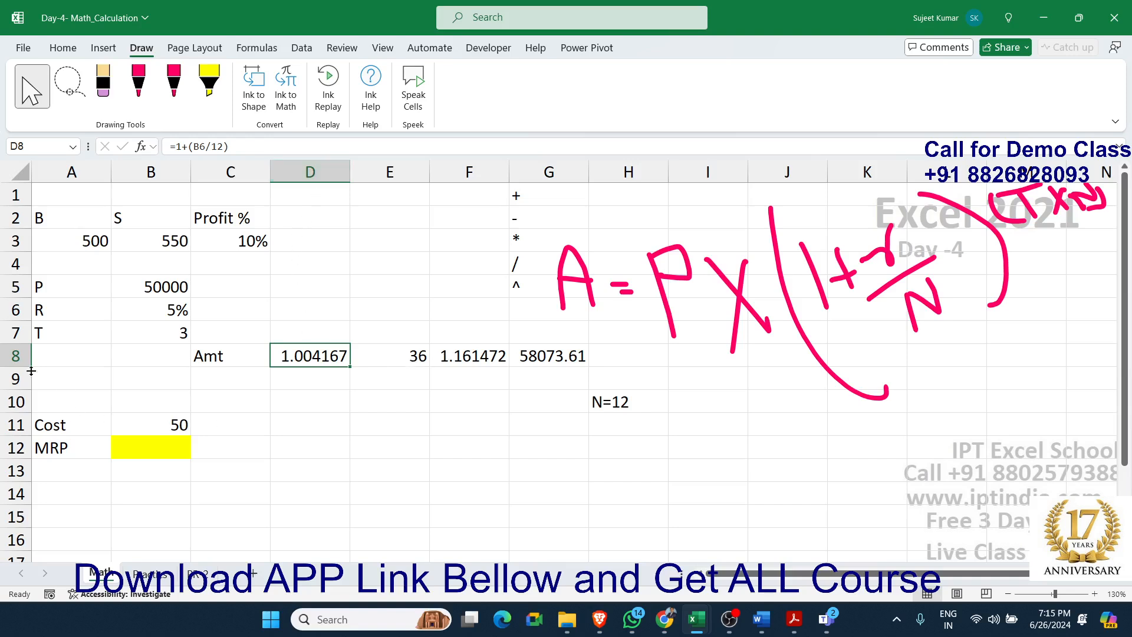
{"action": "double_click", "coordinate": [457, 360]}
{"action": "double_click", "coordinate": [456, 359]}
{"action": "type", "text": "()^E8"}
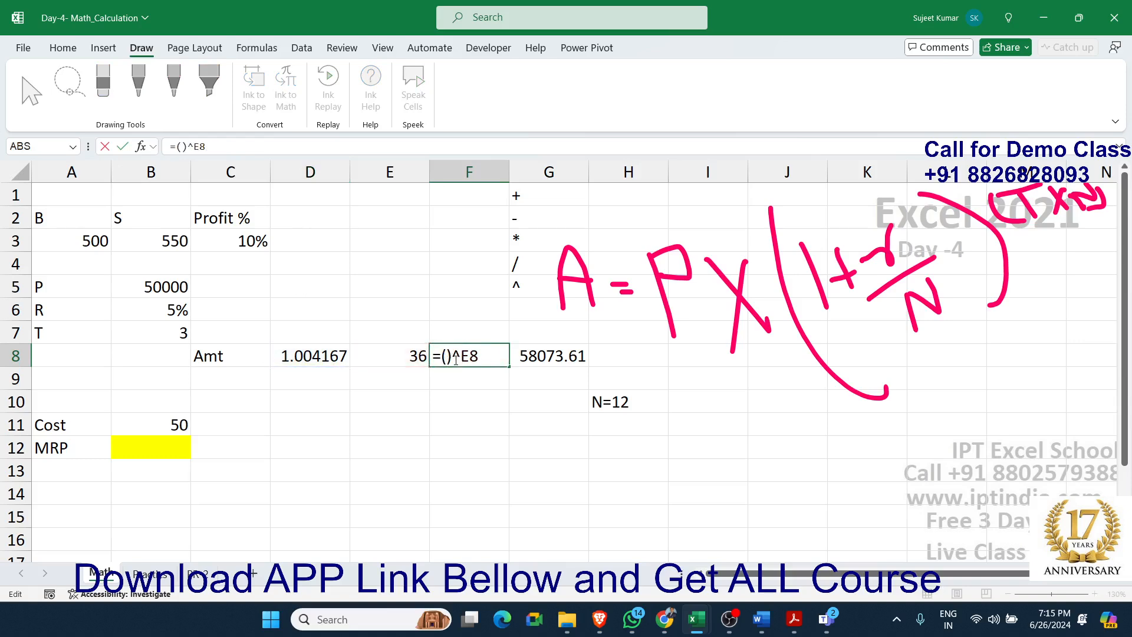
{"action": "key", "text": "Left"}
{"action": "type", "text": "1+(B6/12)"}
{"action": "key", "text": "Return"}
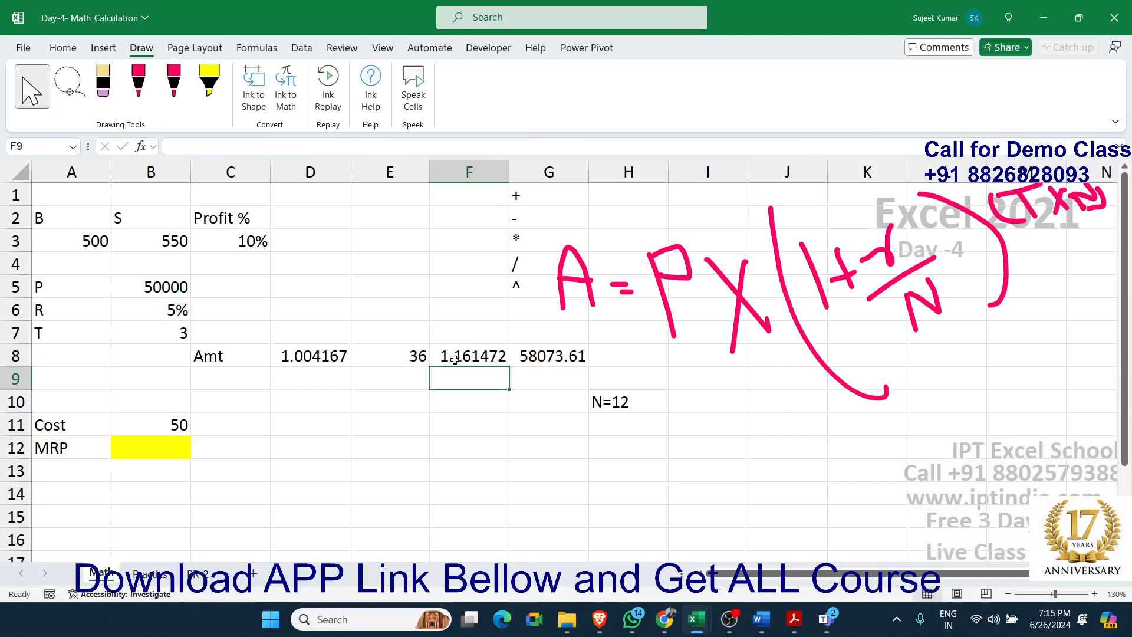
Replace the E8 reference in cell F8's formula with the bracketed expression (B7*12) copied from cell E8
{"action": "key", "text": "Up"}
{"action": "key", "text": "Left"}
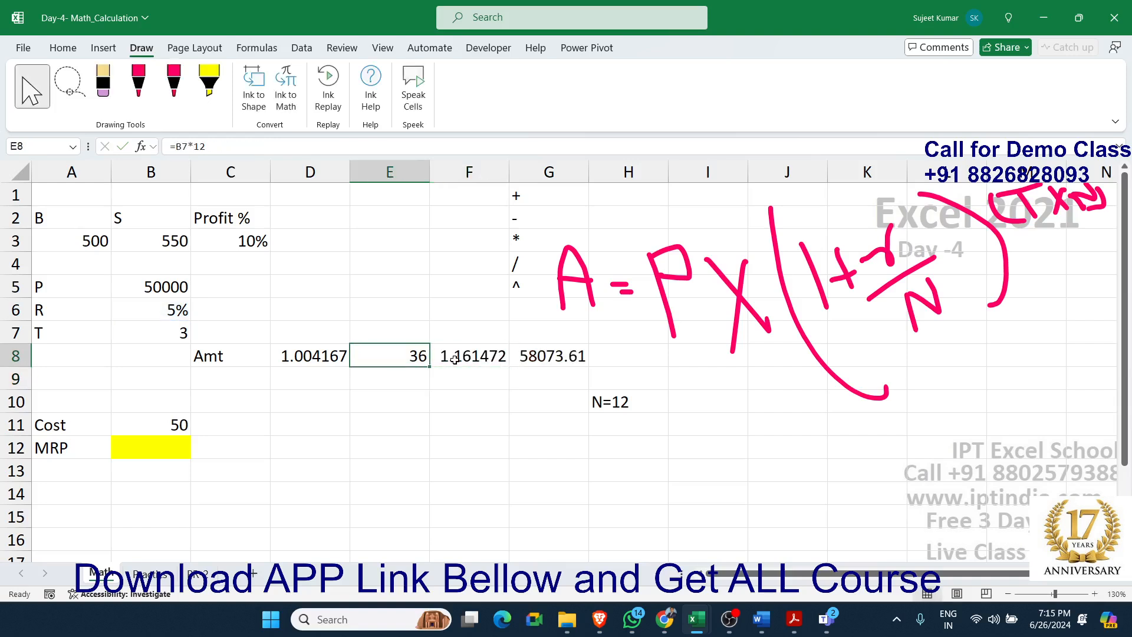
{"action": "double_click", "coordinate": [394, 349]}
{"action": "left_click_drag", "start_coordinate": [362, 355], "coordinate": [443, 365]}
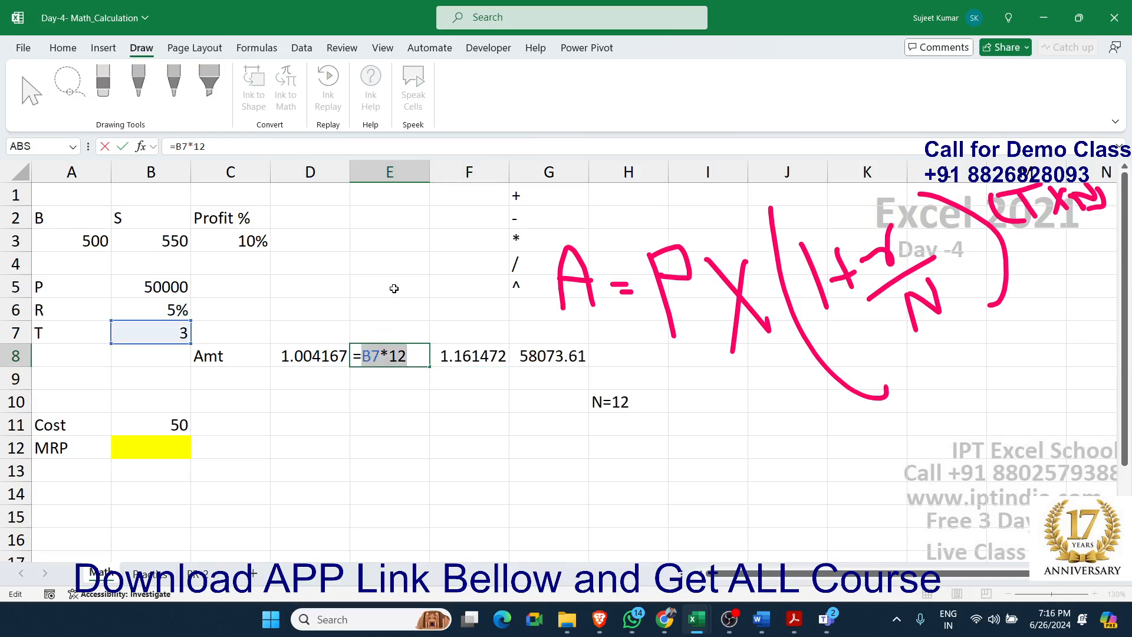
{"action": "left_click", "coordinate": [362, 355]}
{"action": "left_click_drag", "start_coordinate": [362, 355], "coordinate": [424, 361]}
{"action": "key", "text": "Escape"}
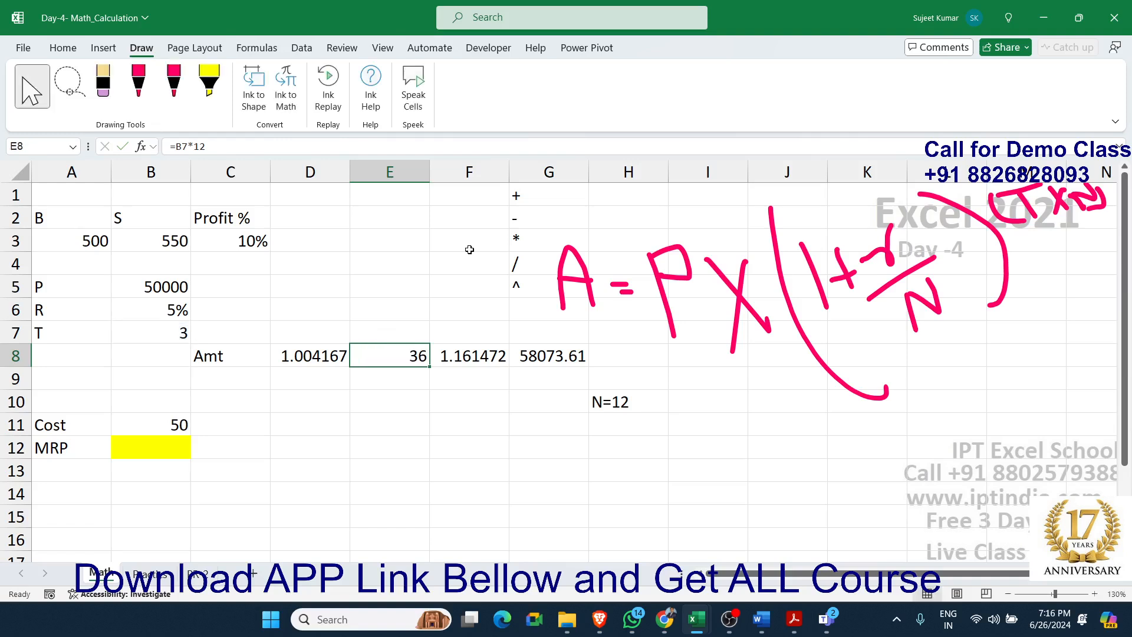
{"action": "double_click", "coordinate": [459, 356]}
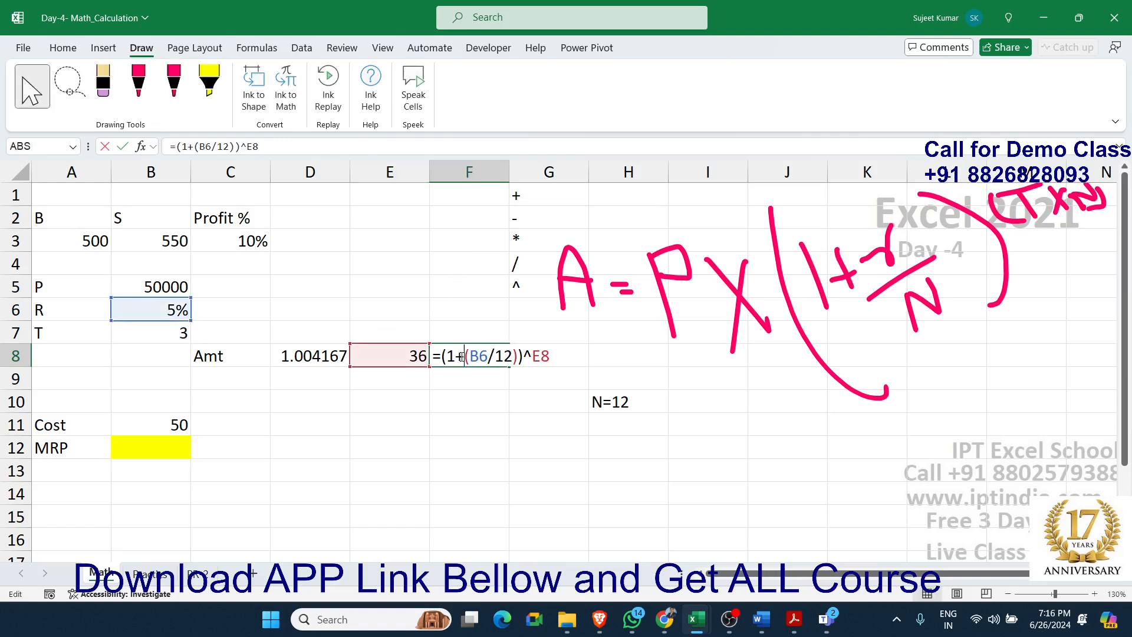
{"action": "double_click", "coordinate": [541, 357]}
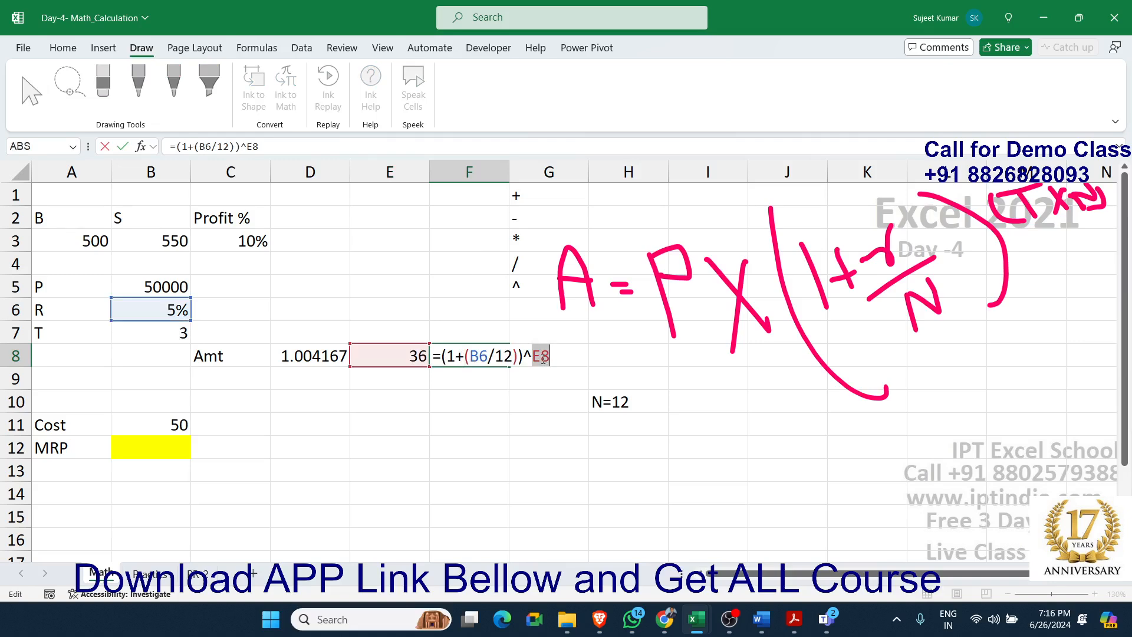
{"action": "type", "text": "(B7*12"}
{"action": "type", "text": ")"}
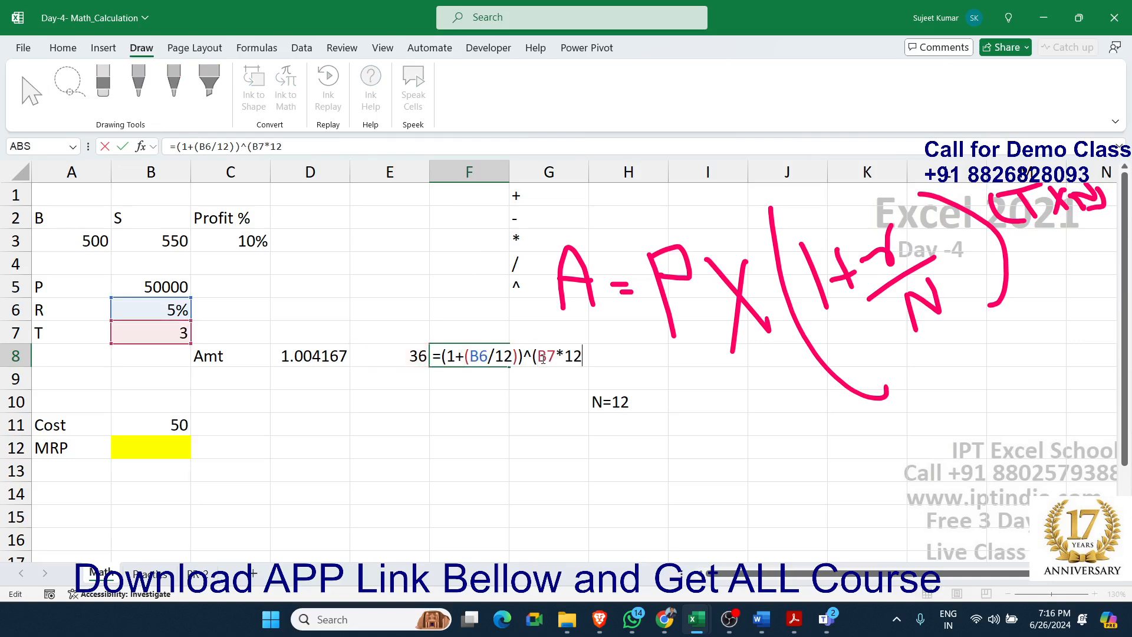
{"action": "key", "text": "Return"}
{"action": "key", "text": "Up"}
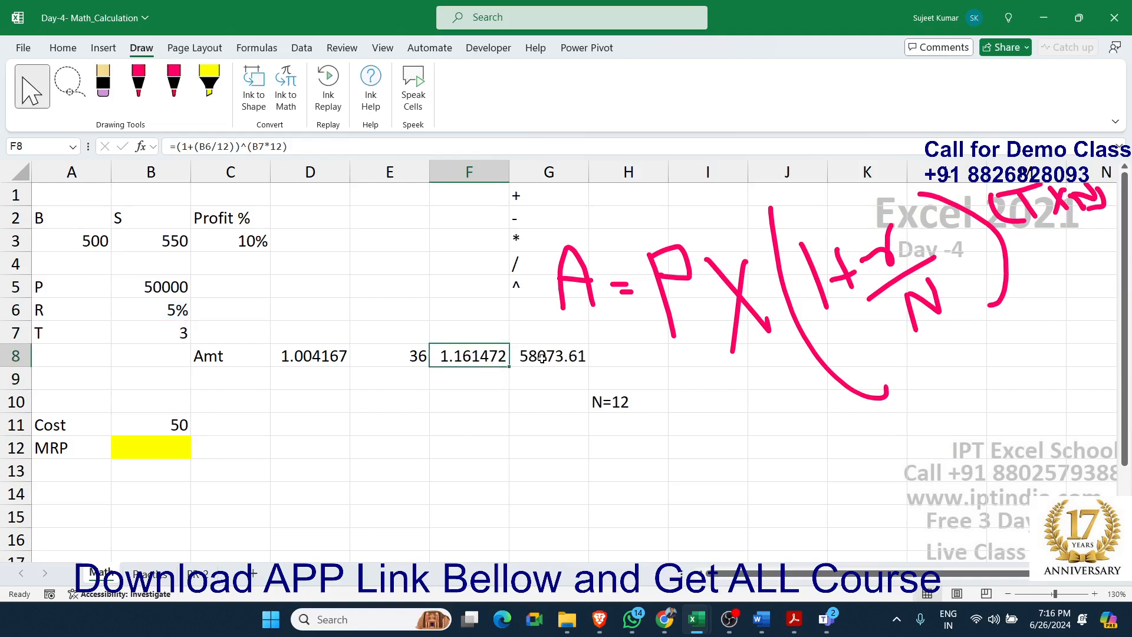
Replace the F8 reference in cell G8 with the full expression copied from F8, giving =B5*((1+(B6/12))^(B7*12))
{"action": "double_click", "coordinate": [482, 357]}
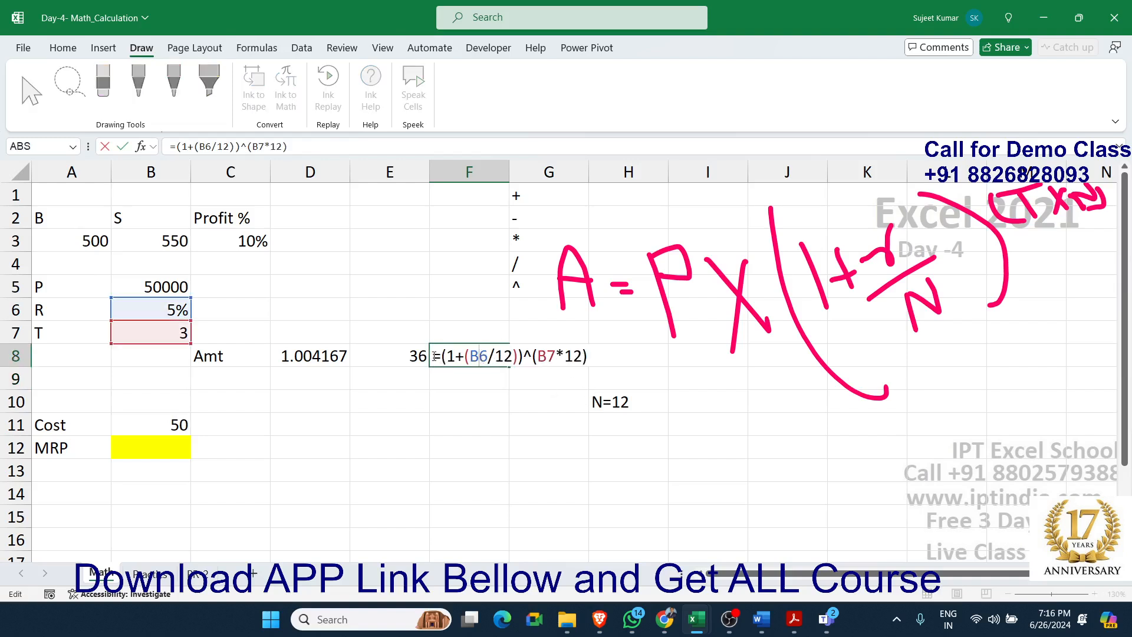
{"action": "left_click_drag", "start_coordinate": [441, 357], "coordinate": [616, 375]}
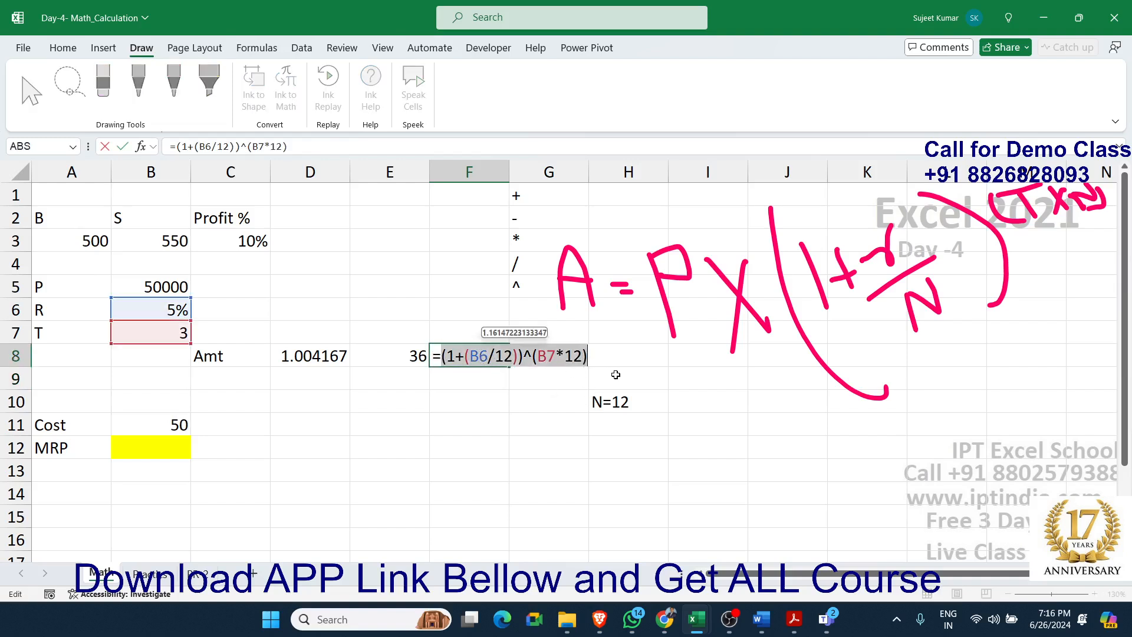
{"action": "left_click", "coordinate": [489, 408]}
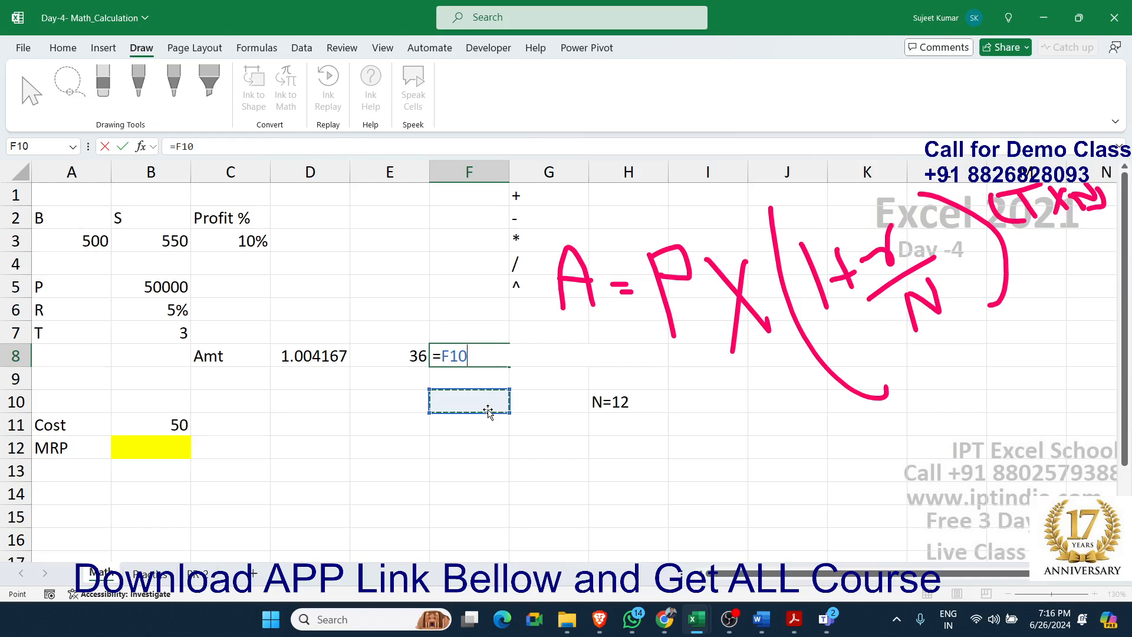
{"action": "key", "text": "Escape"}
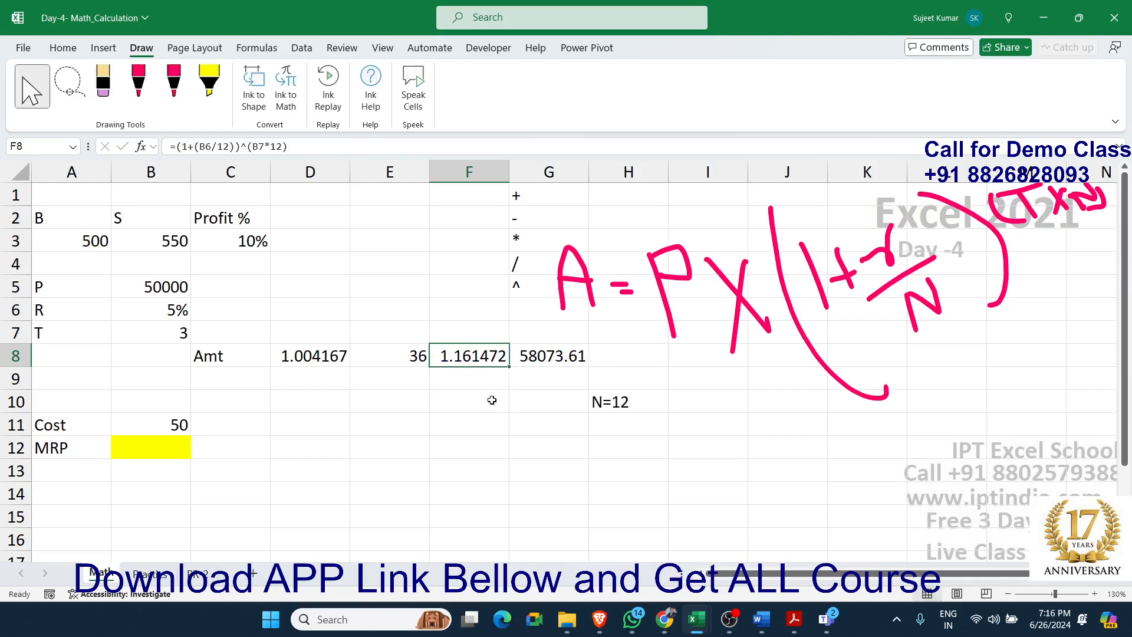
{"action": "double_click", "coordinate": [537, 356]}
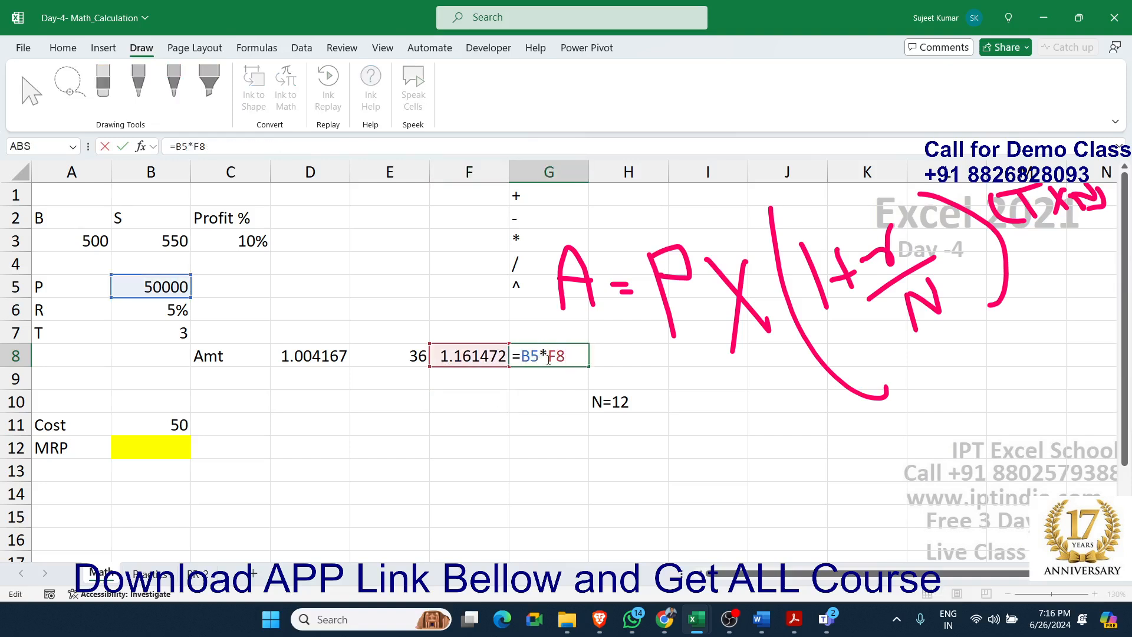
{"action": "double_click", "coordinate": [557, 356]}
{"action": "type", "text": "("}
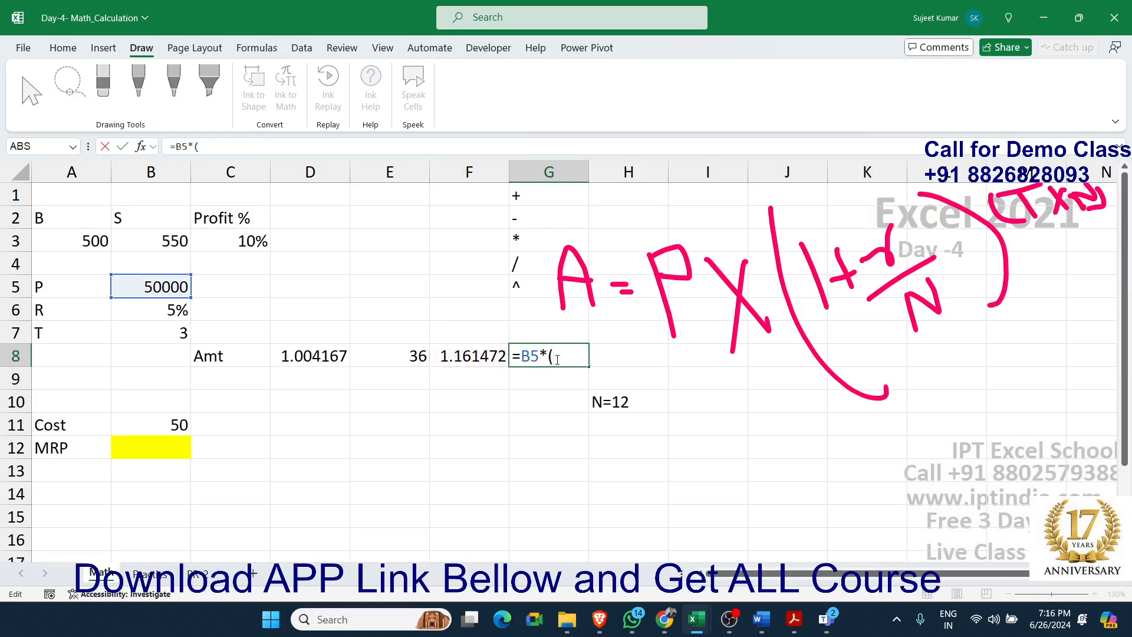
{"action": "type", "text": "(1+(B6/12))^(B7*12))"}
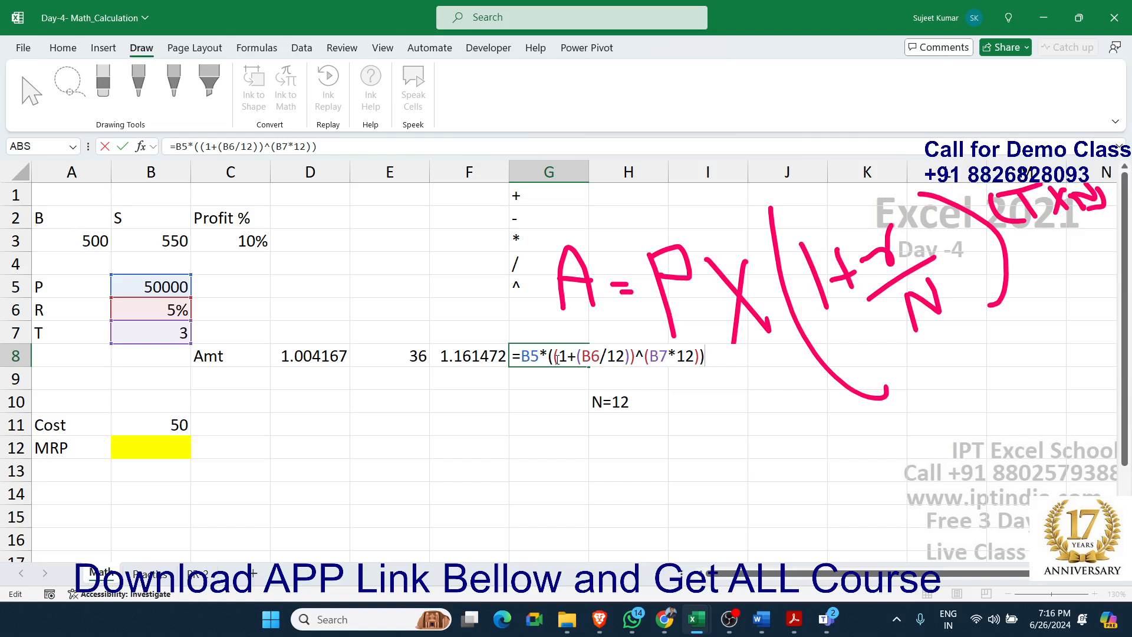
{"action": "key", "text": "Return"}
{"action": "left_click", "coordinate": [557, 359]}
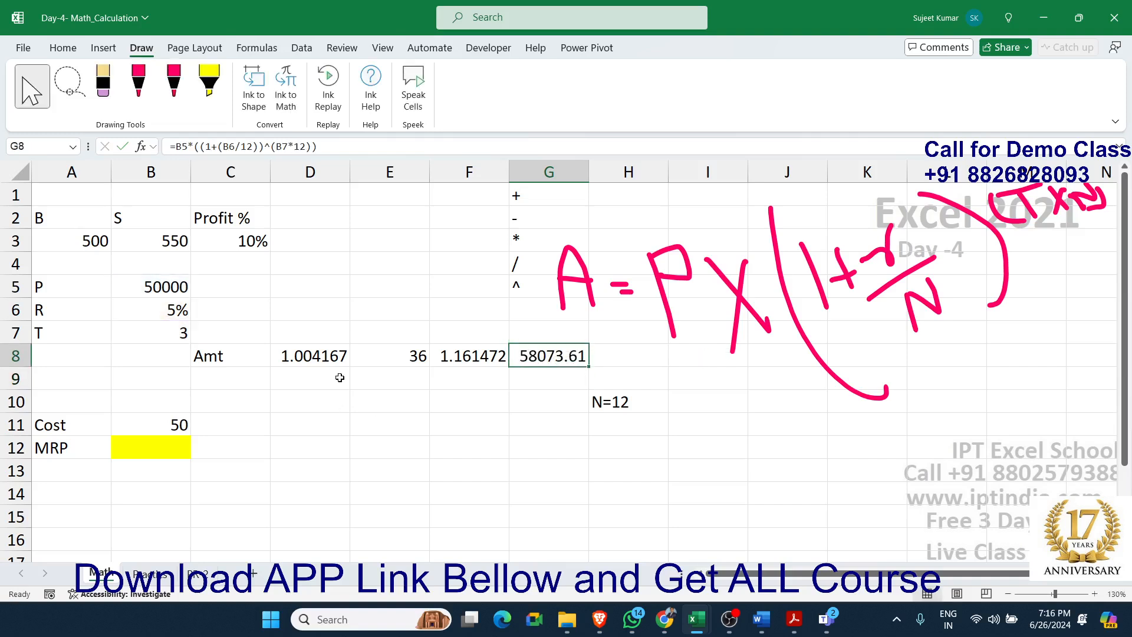
Clear the helper formulas in D8:F8 and check the combined formula in cell G8
{"action": "left_click_drag", "start_coordinate": [327, 363], "coordinate": [457, 361]}
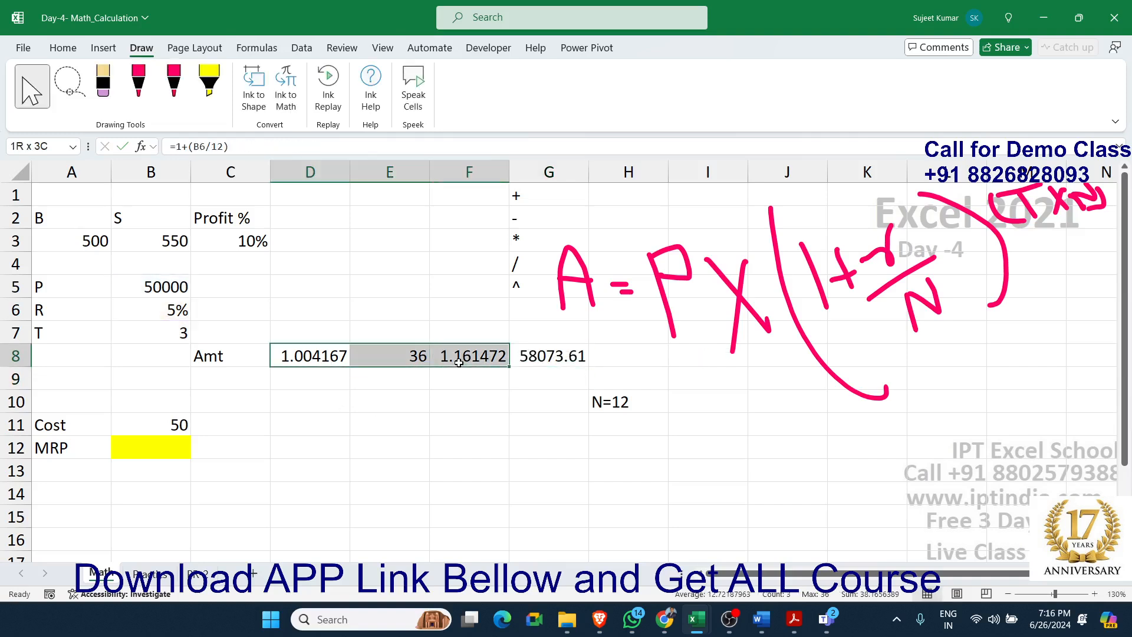
{"action": "key", "text": "Delete"}
{"action": "double_click", "coordinate": [528, 352]}
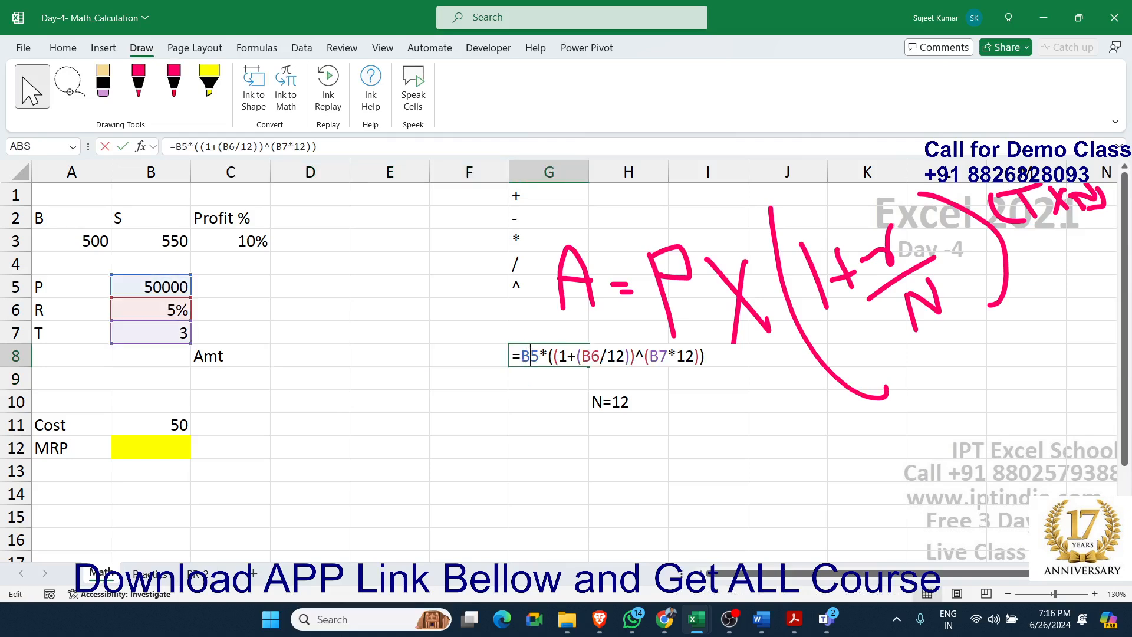
{"action": "key", "text": "Return"}
{"action": "left_click", "coordinate": [200, 387]}
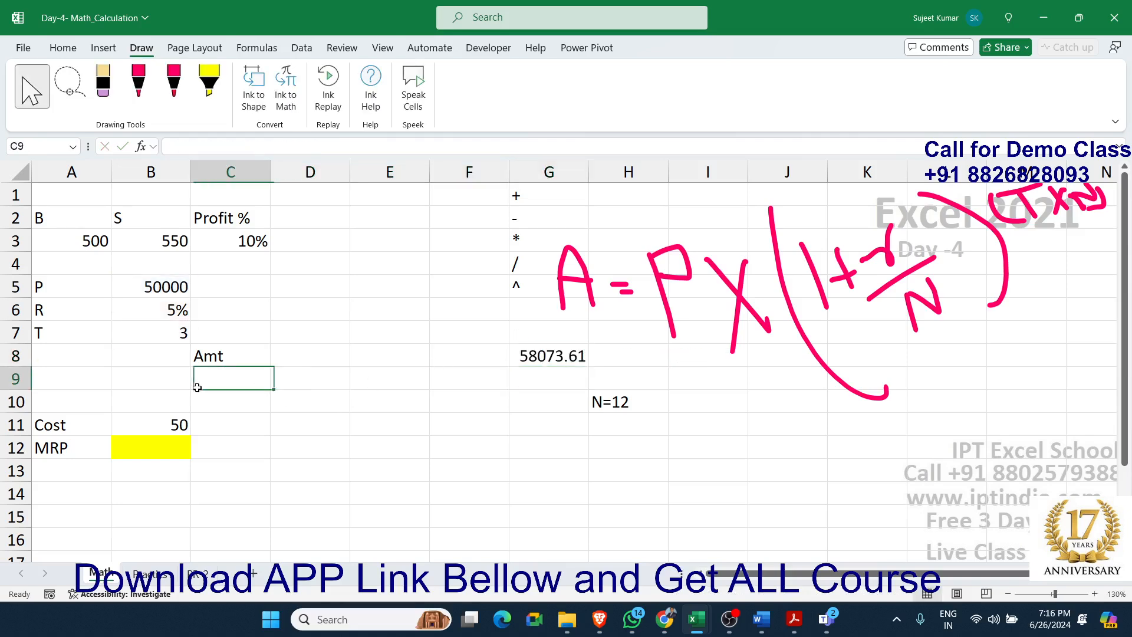
Move the combined amount formula from G8 to cell C9 below the Amt label and check its B5 reference
{"action": "left_click", "coordinate": [553, 355]}
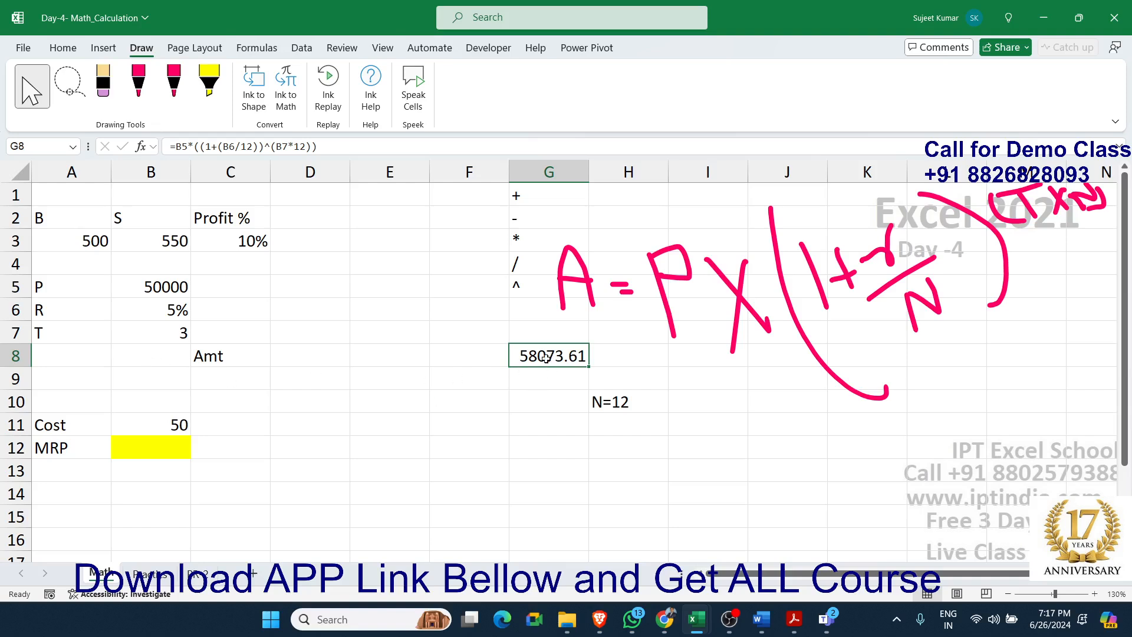
{"action": "double_click", "coordinate": [545, 357]}
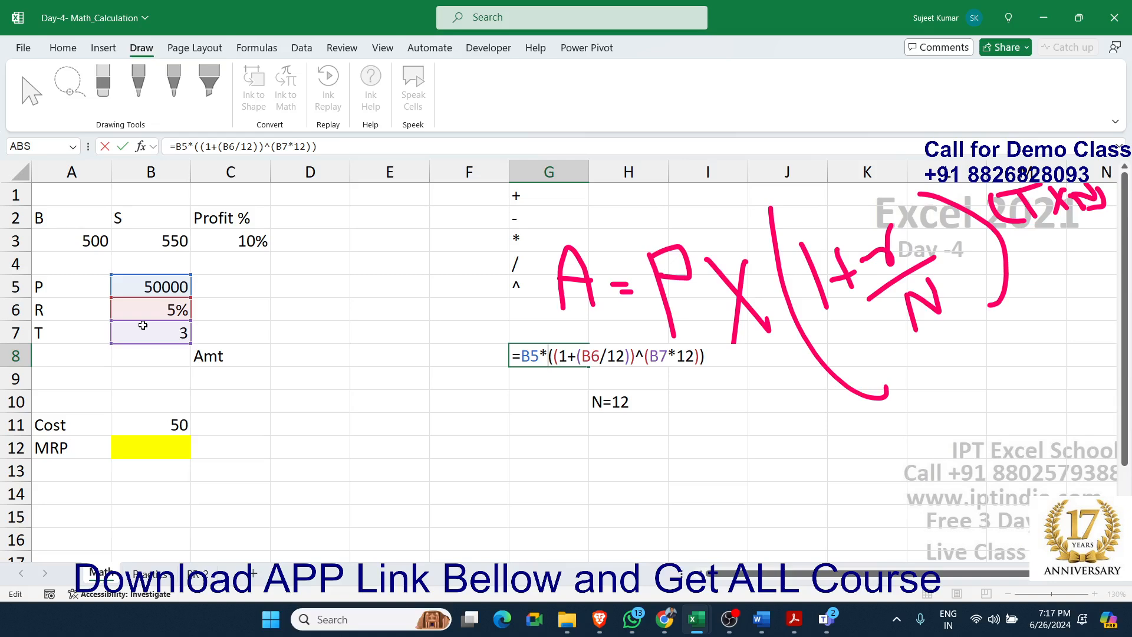
{"action": "key", "text": "ctrl+Return"}
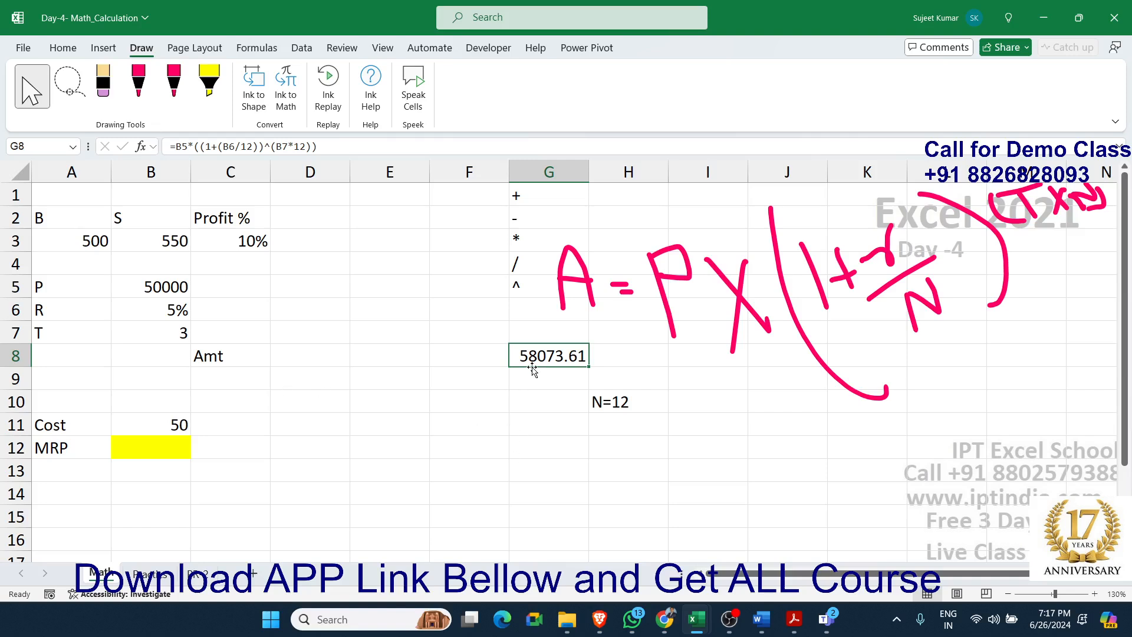
{"action": "left_click_drag", "start_coordinate": [534, 372], "coordinate": [254, 380]}
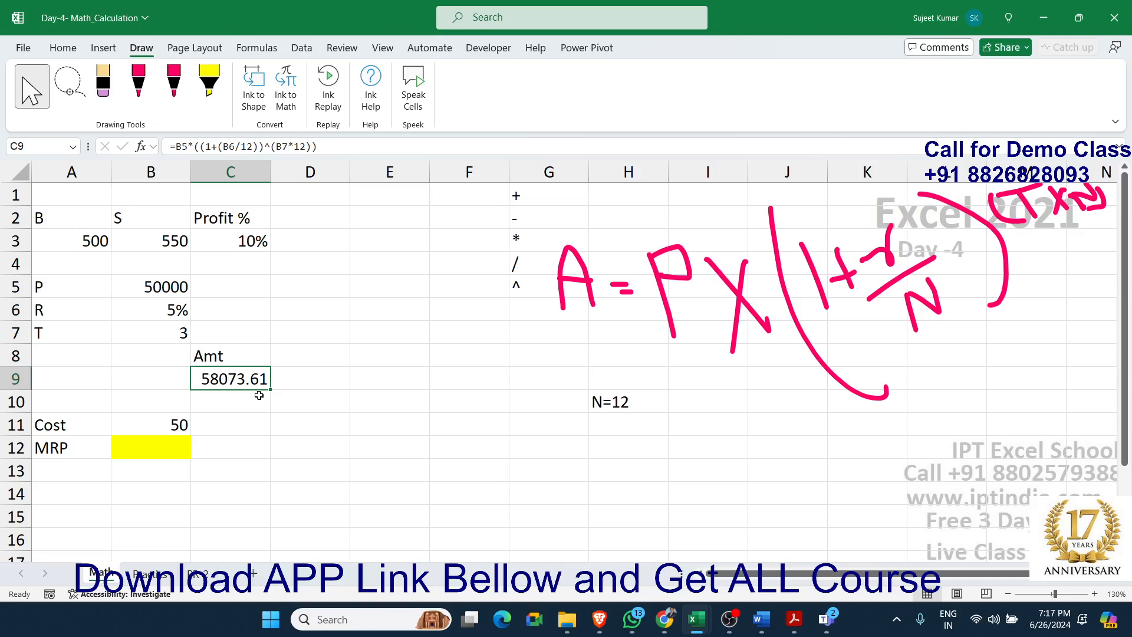
{"action": "left_click", "coordinate": [183, 145]}
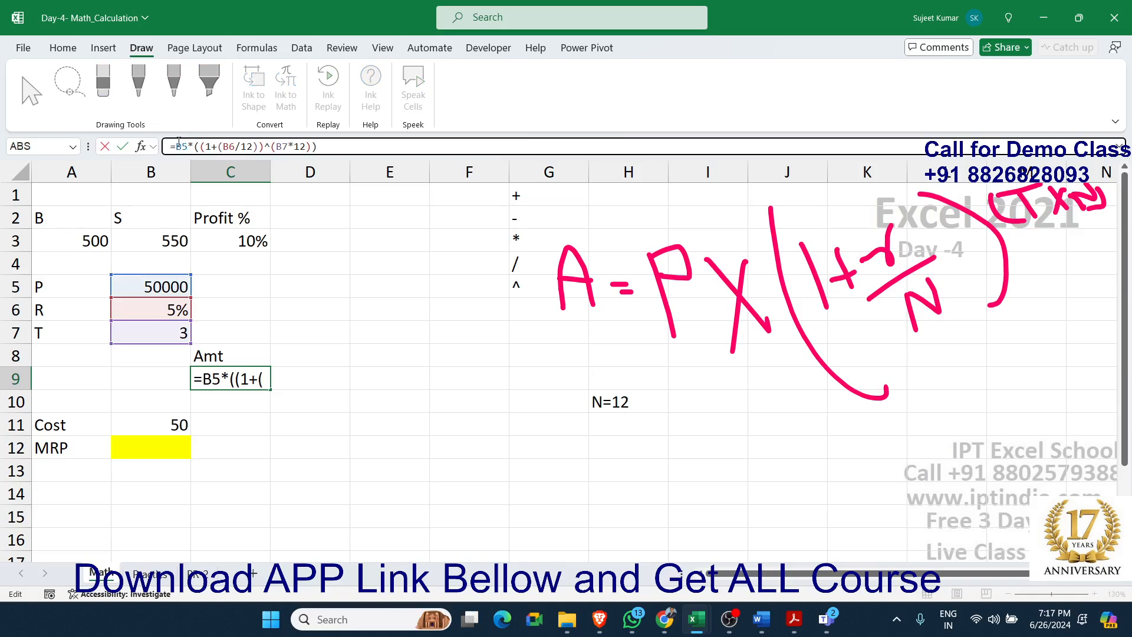
{"action": "double_click", "coordinate": [181, 145]}
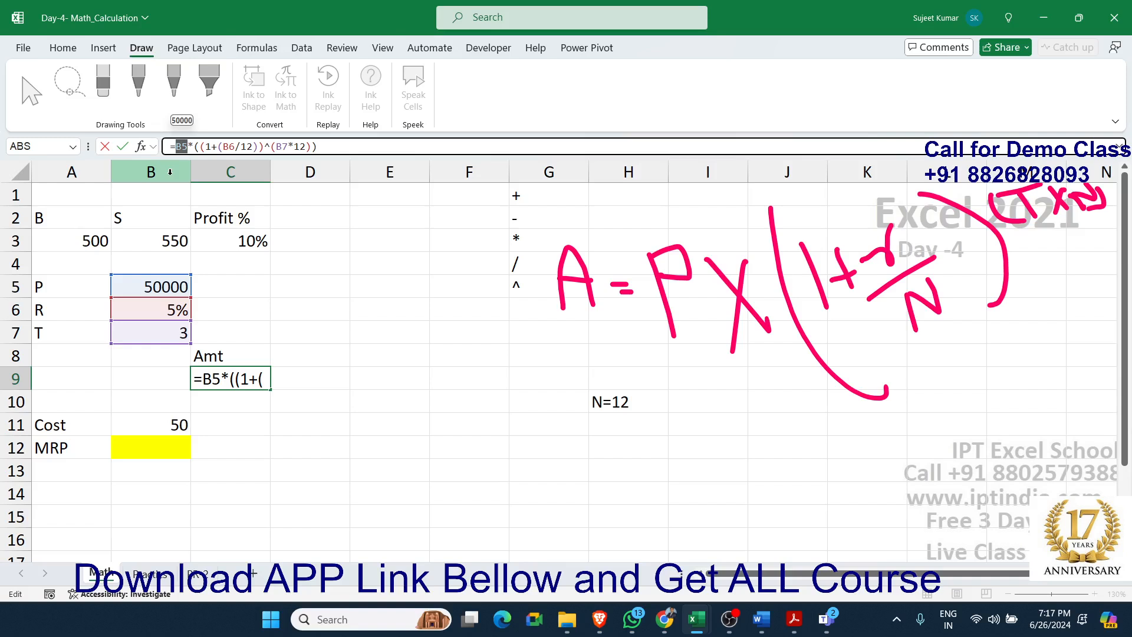
{"action": "key", "text": "Escape"}
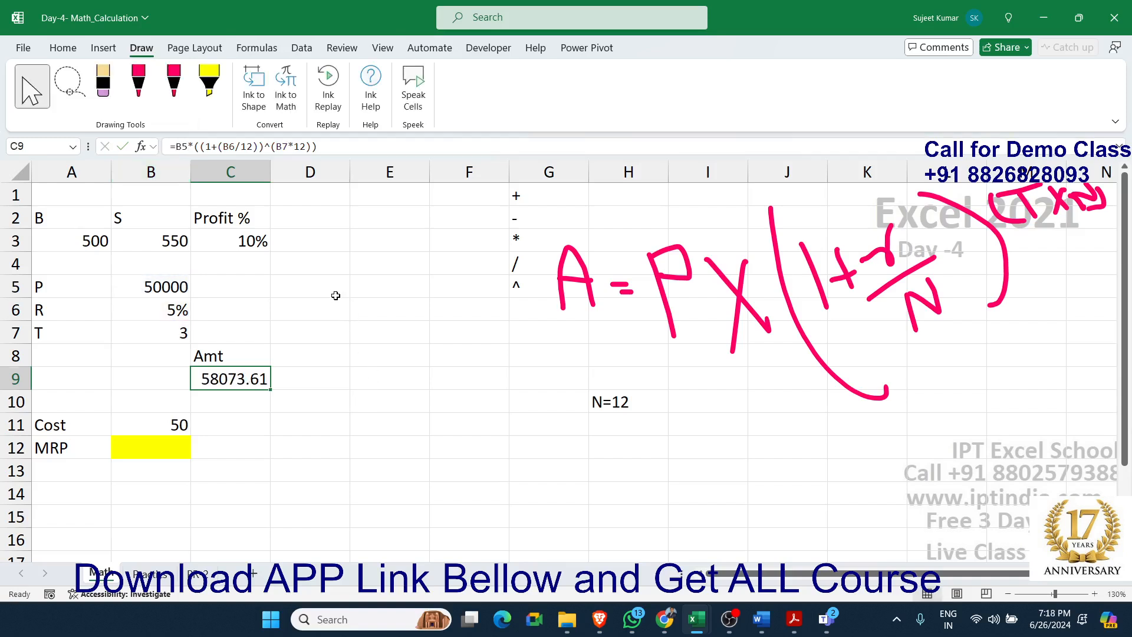
Enter the formula =B5 in cell D5 to reference the principal
{"action": "left_click", "coordinate": [336, 296]}
{"action": "type", "text": "="}
{"action": "key", "text": "Left"}
{"action": "key", "text": "Left"}
{"action": "key", "text": "Return"}
{"action": "left_click", "coordinate": [337, 296]}
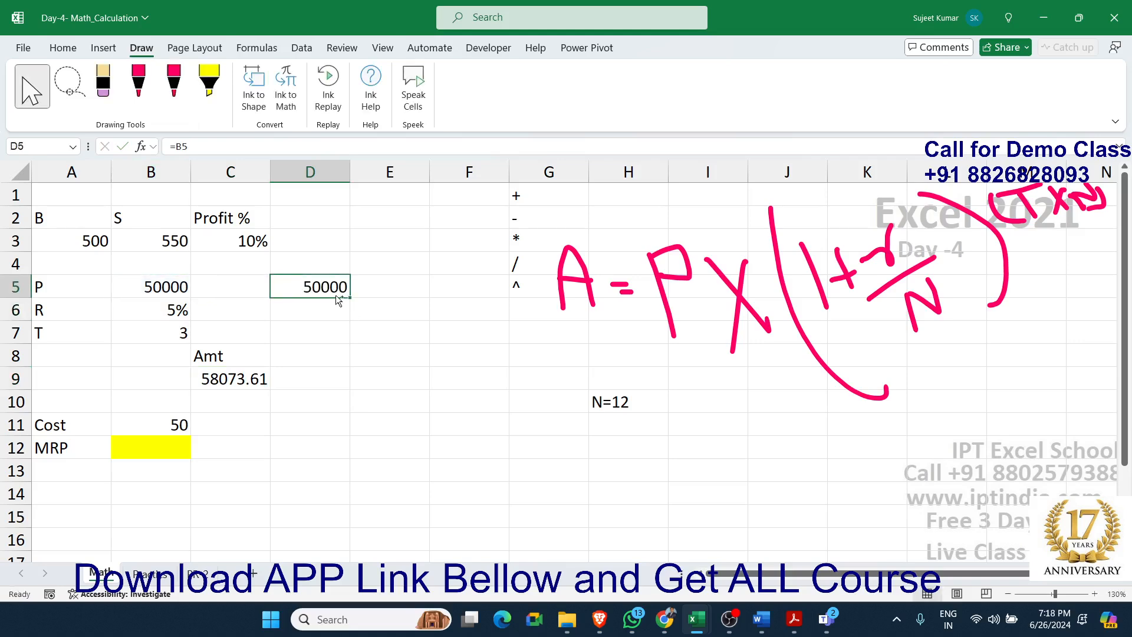
Copy the formula in cell D5 to cell F7 and open the pasted formula to inspect its cell reference
{"action": "key", "text": "ctrl+c"}
{"action": "key", "text": "Right"}
{"action": "key", "text": "Right"}
{"action": "key", "text": "Down"}
{"action": "key", "text": "Down"}
{"action": "key", "text": "ctrl+v"}
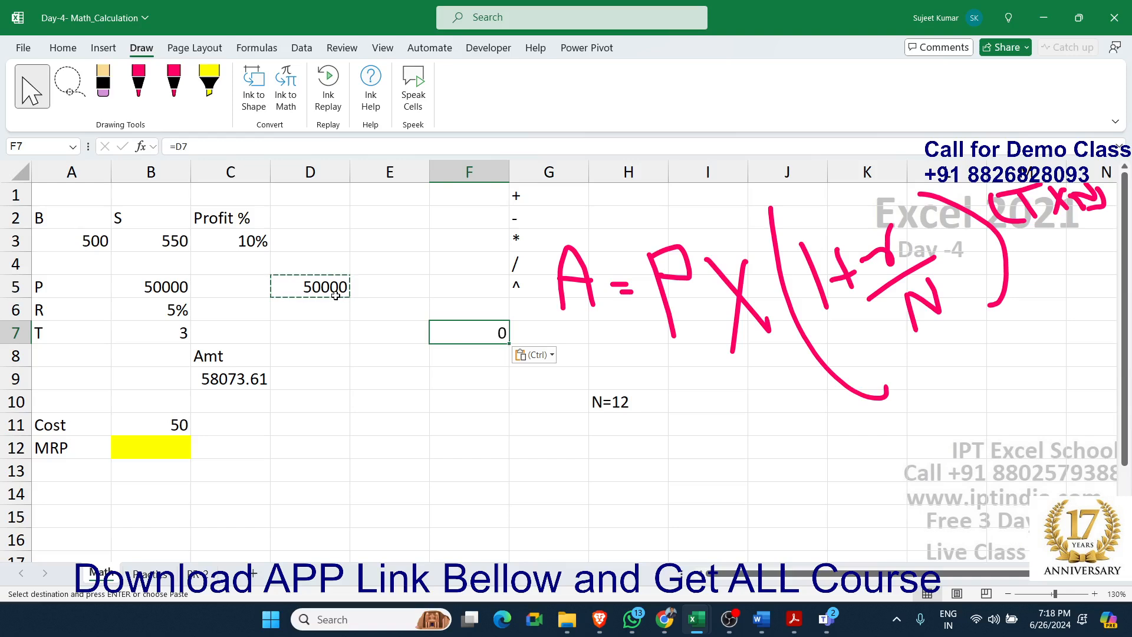
{"action": "double_click", "coordinate": [480, 332]}
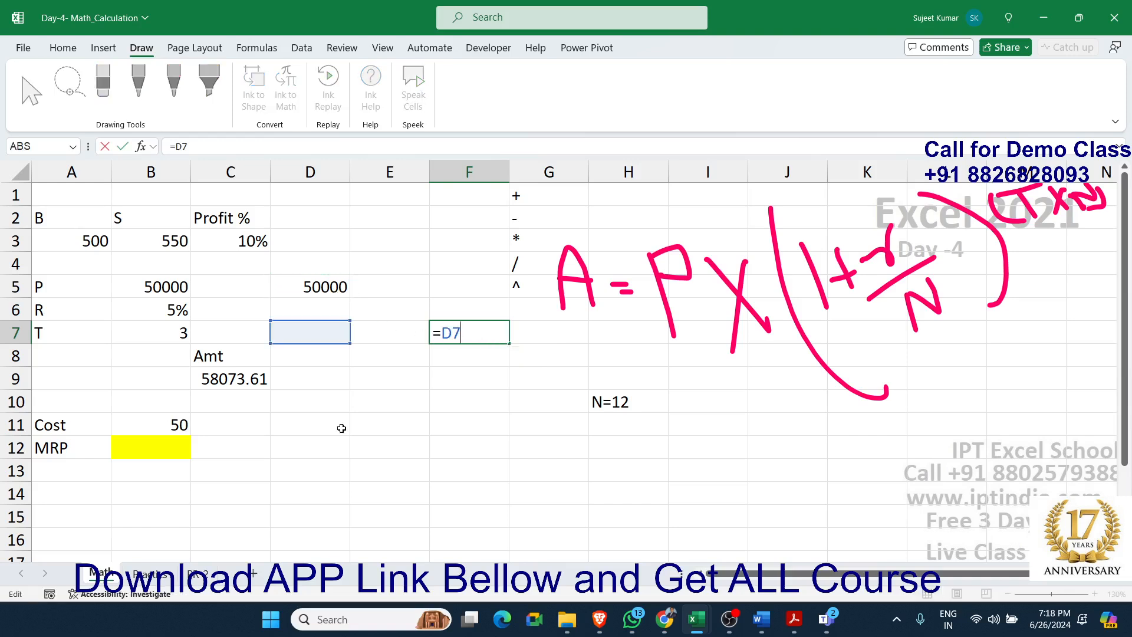
Clear the reference test formulas from D5:F7 and delete the handwritten compound interest formula from the sheet
{"action": "key", "text": "Escape"}
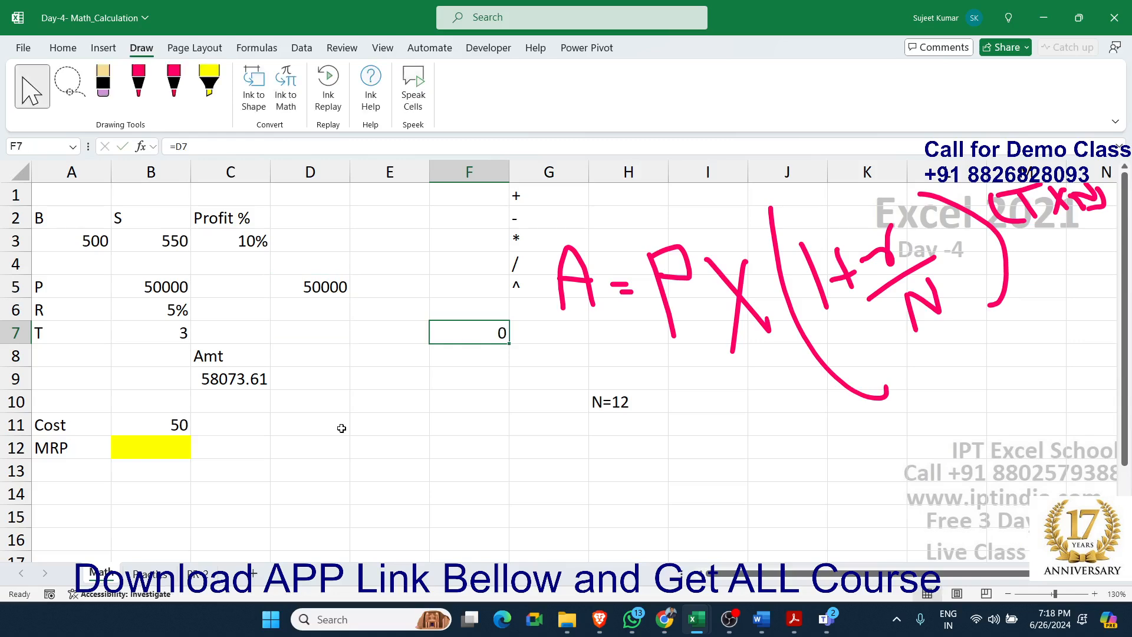
{"action": "left_click_drag", "start_coordinate": [491, 335], "coordinate": [311, 286]}
{"action": "key", "text": "Delete"}
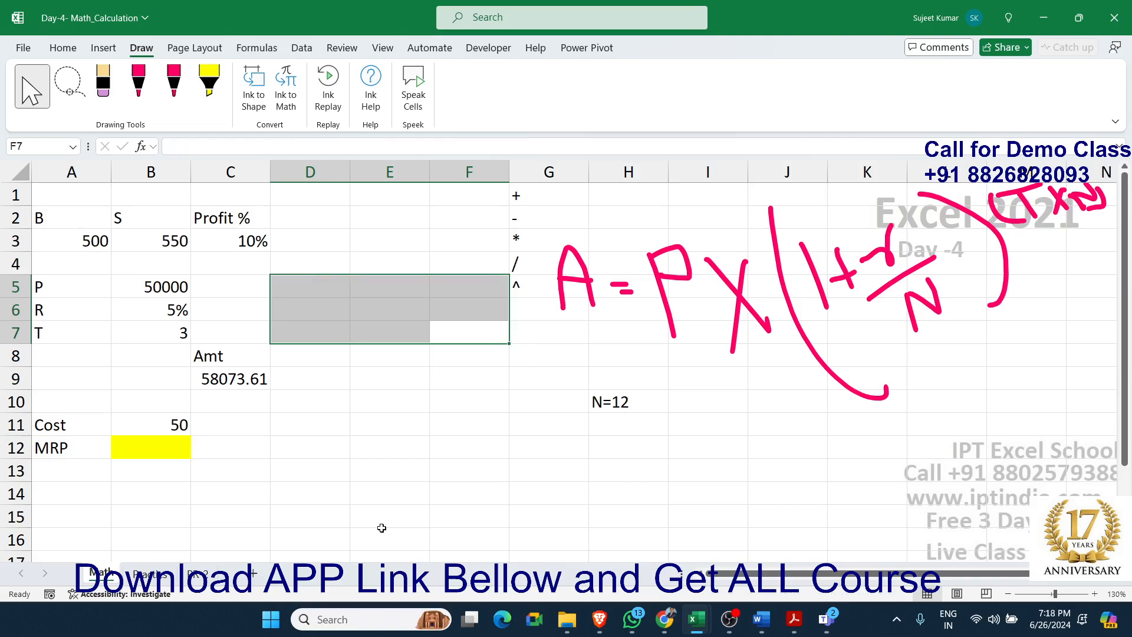
{"action": "left_click", "coordinate": [396, 479]}
{"action": "left_click", "coordinate": [788, 321]}
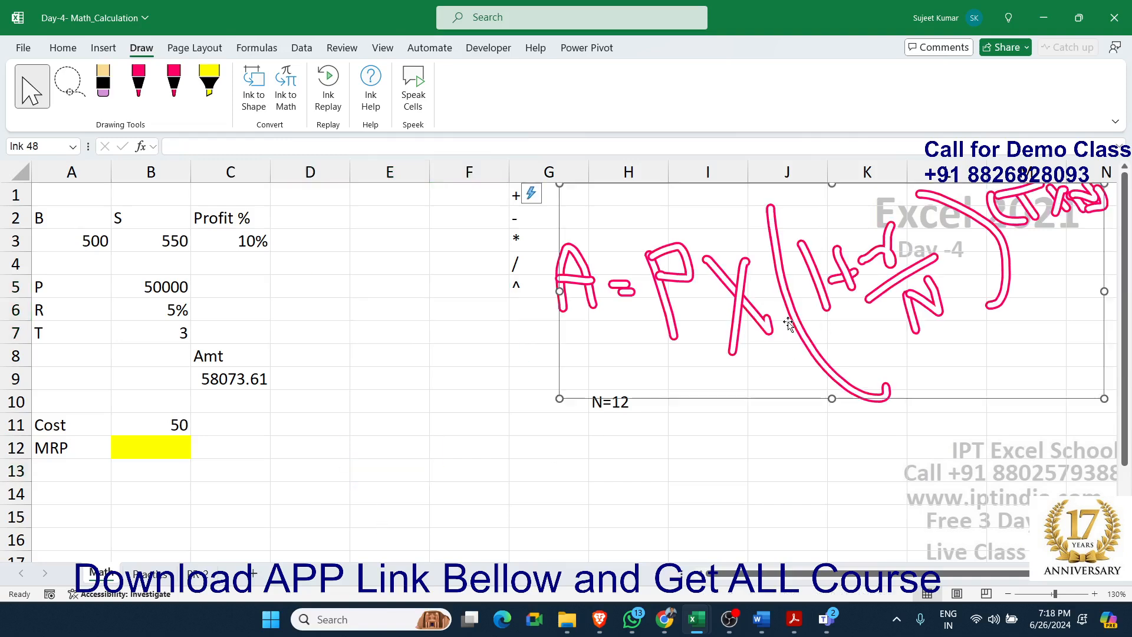
{"action": "key", "text": "Delete"}
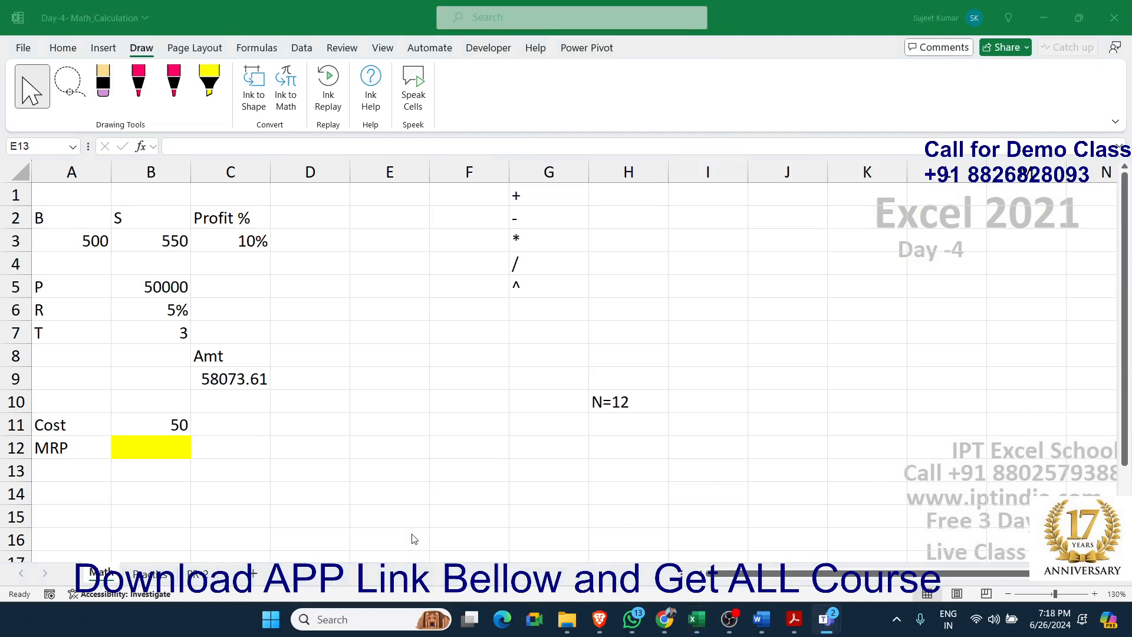
Review the combined compound interest formula in cell C9
{"action": "left_click", "coordinate": [226, 439]}
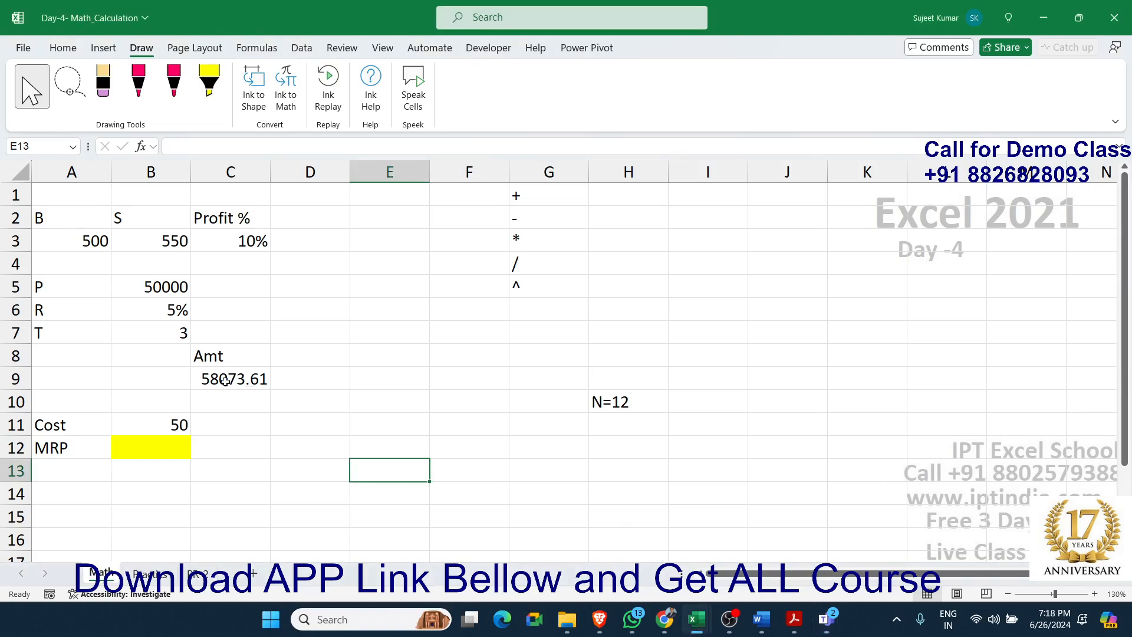
{"action": "double_click", "coordinate": [226, 381]}
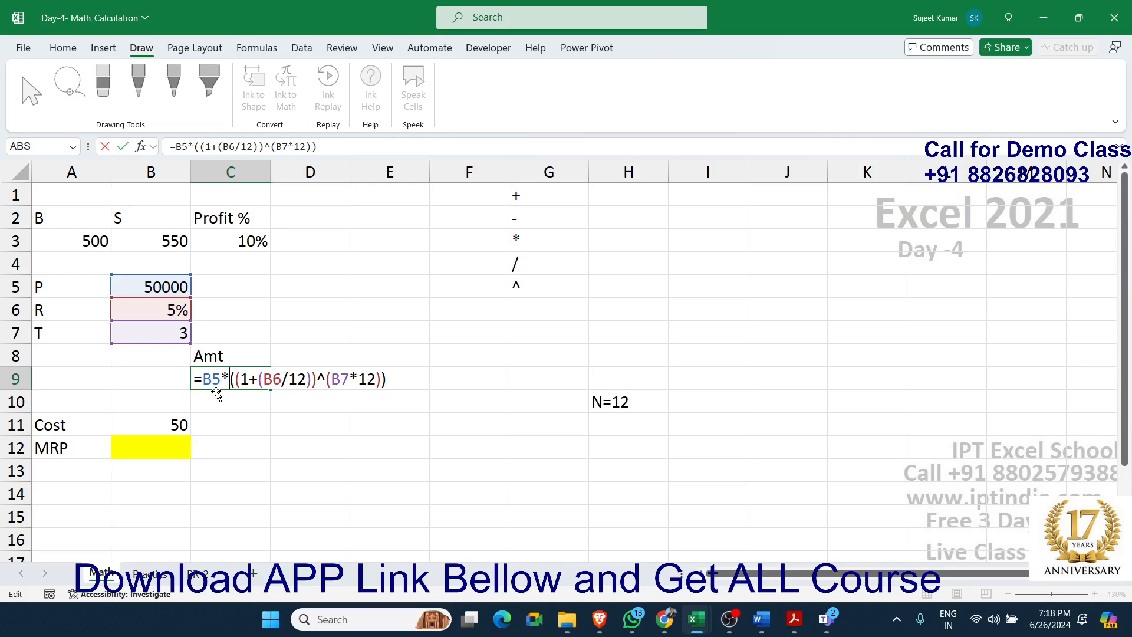
{"action": "key", "text": "Return"}
Look over the Cost and MRP rows, including the cost in B11 and the yellow cell B12
{"action": "key", "text": "Down"}
{"action": "key", "text": "Down"}
{"action": "key", "text": "Down"}
{"action": "key", "text": "Down"}
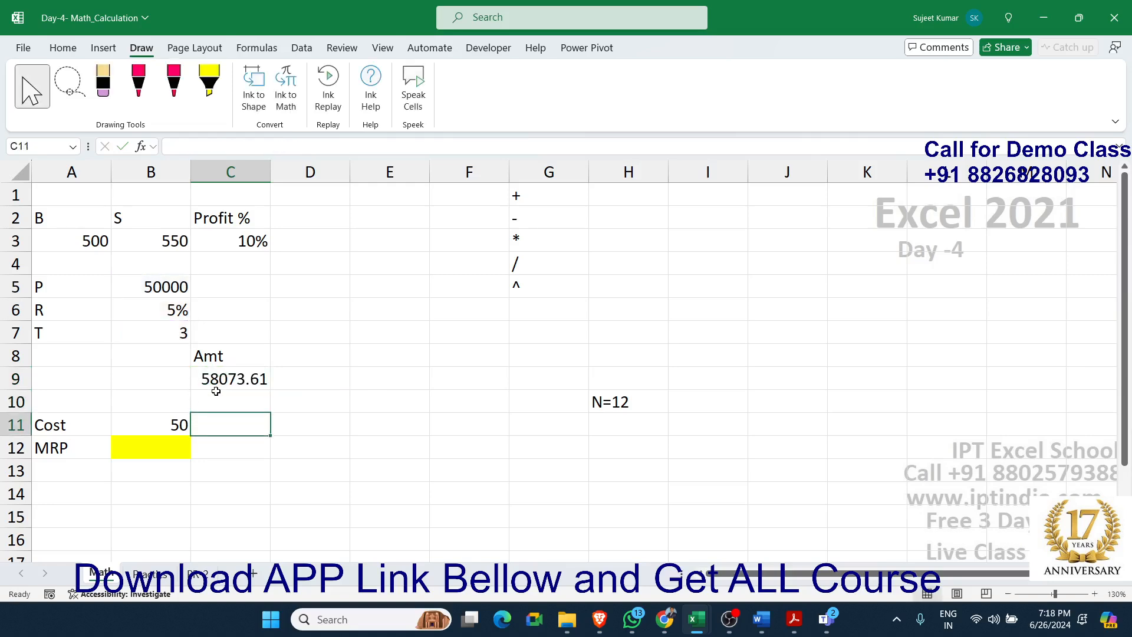
{"action": "key", "text": "Down"}
{"action": "key", "text": "Down"}
{"action": "key", "text": "Down"}
{"action": "key", "text": "Down"}
{"action": "key", "text": "Down"}
{"action": "key", "text": "Down"}
{"action": "key", "text": "Down"}
{"action": "key", "text": "Down"}
{"action": "key", "text": "Down"}
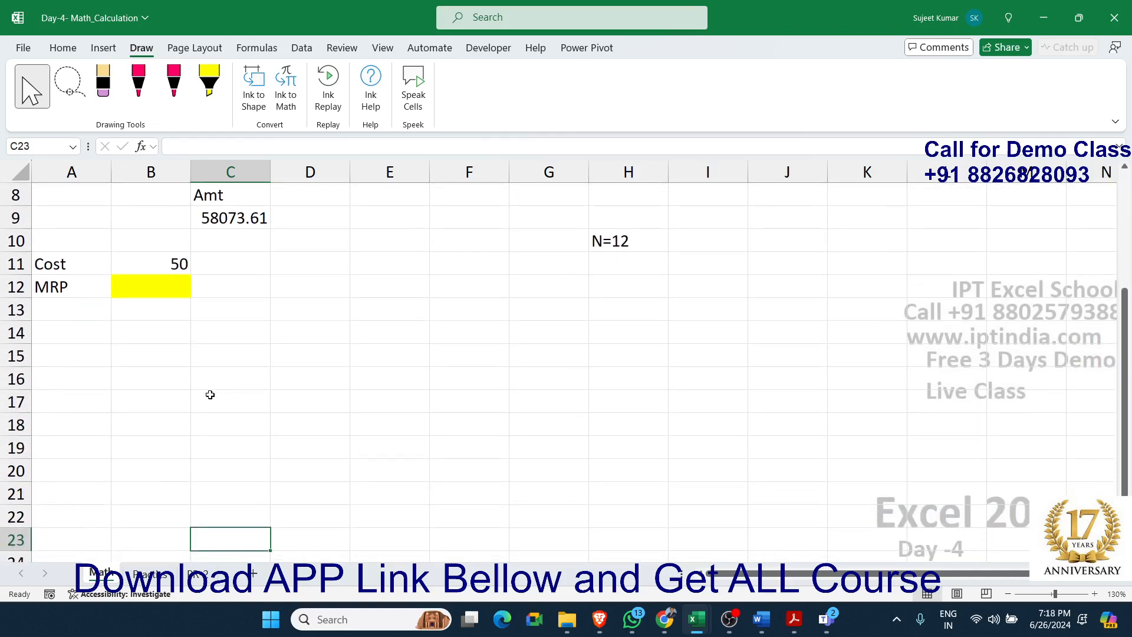
{"action": "left_click", "coordinate": [166, 264]}
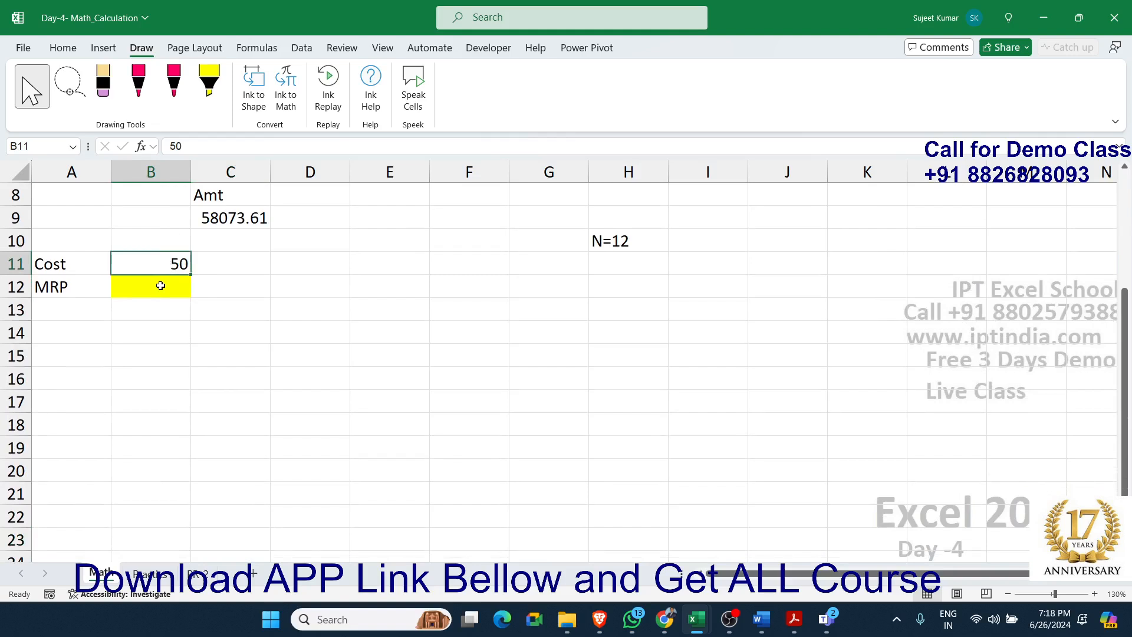
{"action": "left_click", "coordinate": [67, 274]}
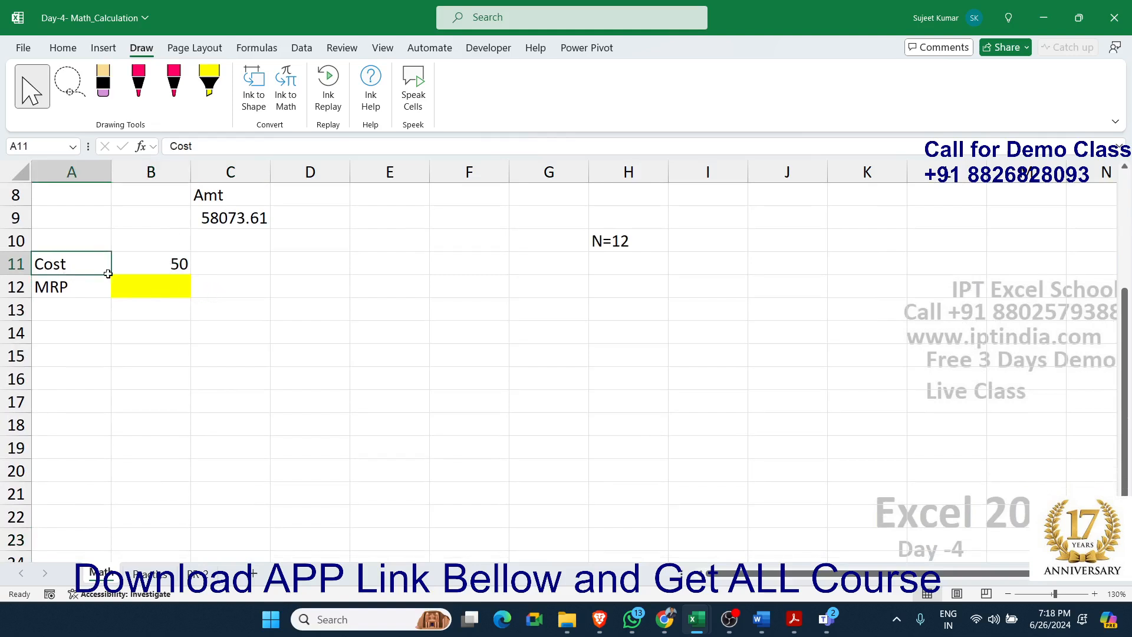
{"action": "left_click", "coordinate": [145, 283]}
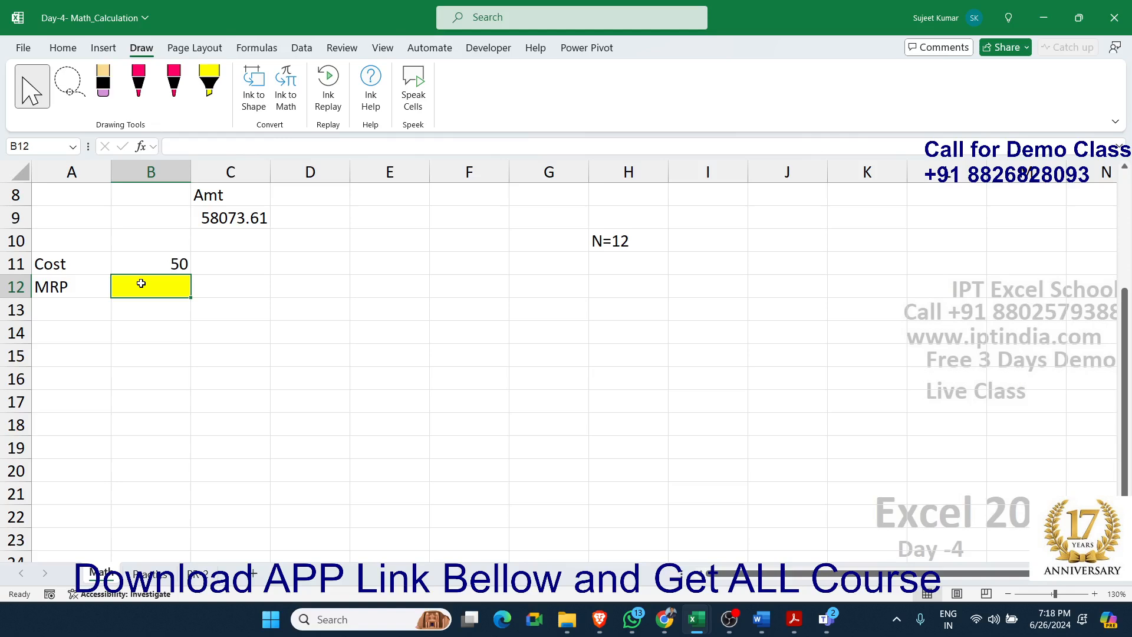
Enter the formula =B11*5% in cell C13 to calculate 5% of the cost
{"action": "key", "text": "Right"}
{"action": "key", "text": "Down"}
{"action": "key", "text": "Right"}
{"action": "key", "text": "Left"}
{"action": "type", "text": "="}
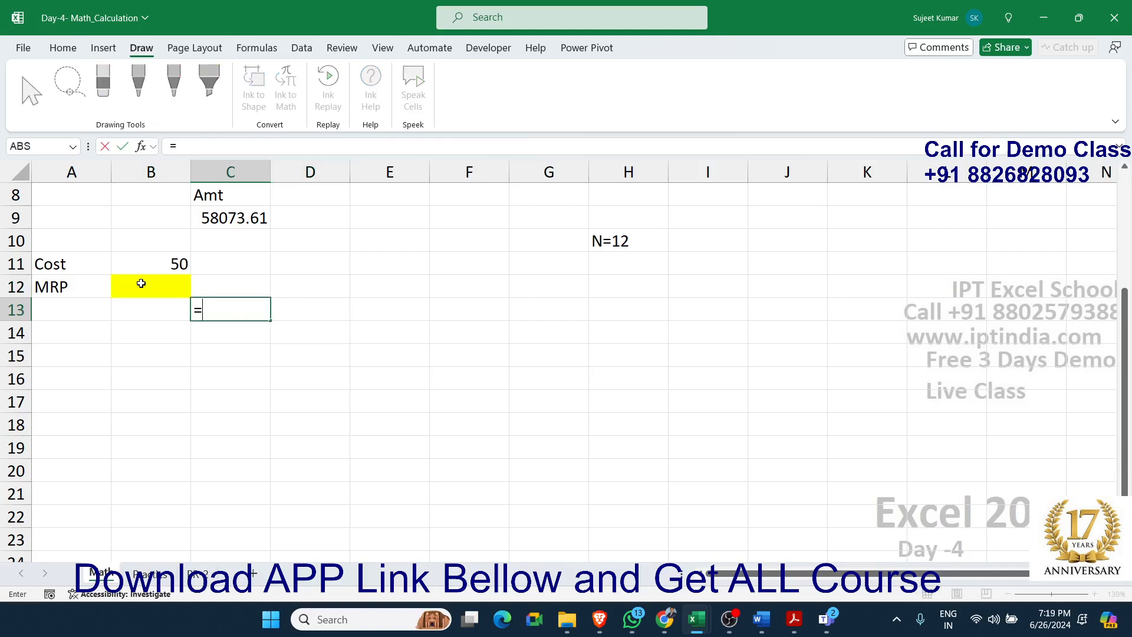
{"action": "key", "text": "Up"}
{"action": "key", "text": "Up"}
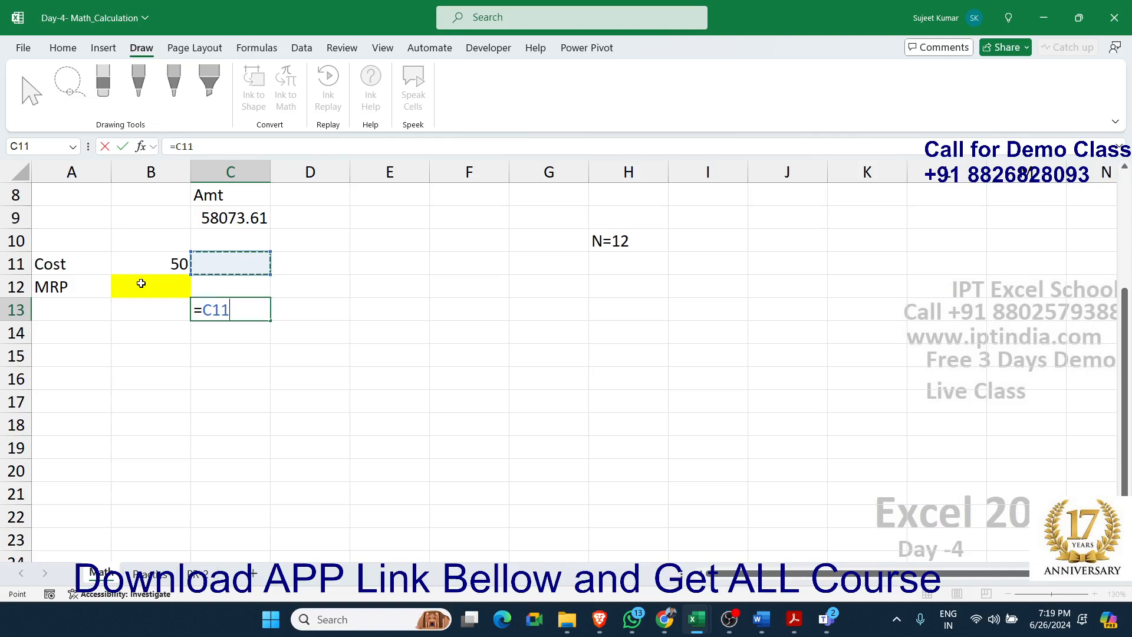
{"action": "key", "text": "Left"}
{"action": "type", "text": "*5%"}
{"action": "key", "text": "Return"}
Enter the formula =B11+C13 in cell C14 to add the 5% amount to the cost
{"action": "type", "text": "="}
{"action": "key", "text": "Up"}
{"action": "key", "text": "Up"}
{"action": "key", "text": "Up"}
{"action": "key", "text": "Left"}
{"action": "type", "text": "+"}
{"action": "key", "text": "Up"}
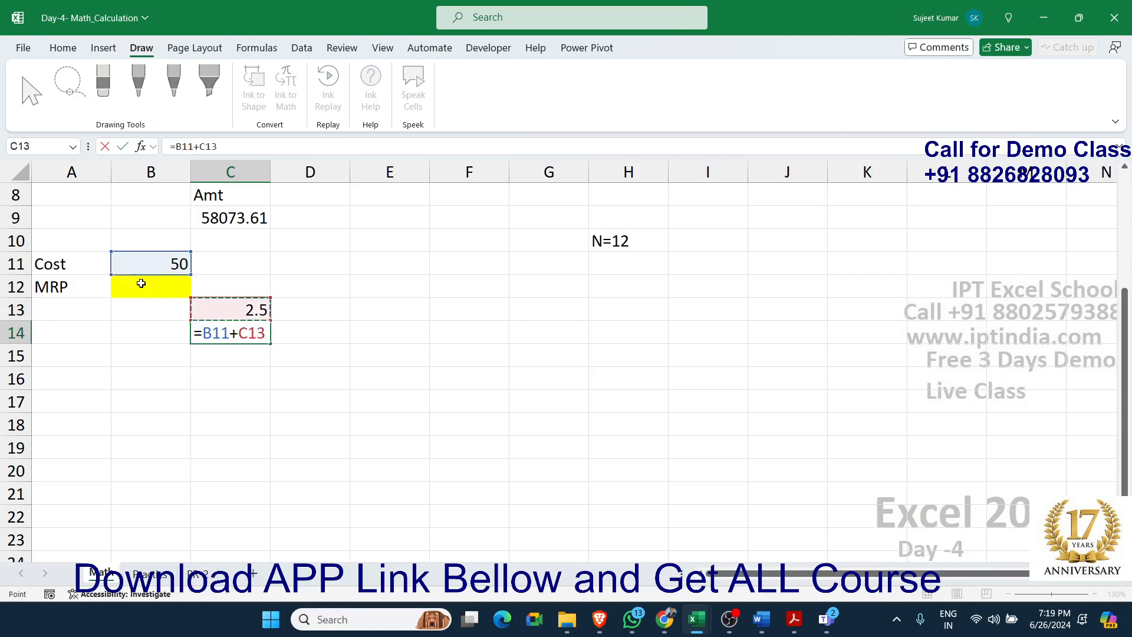
{"action": "key", "text": "Return"}
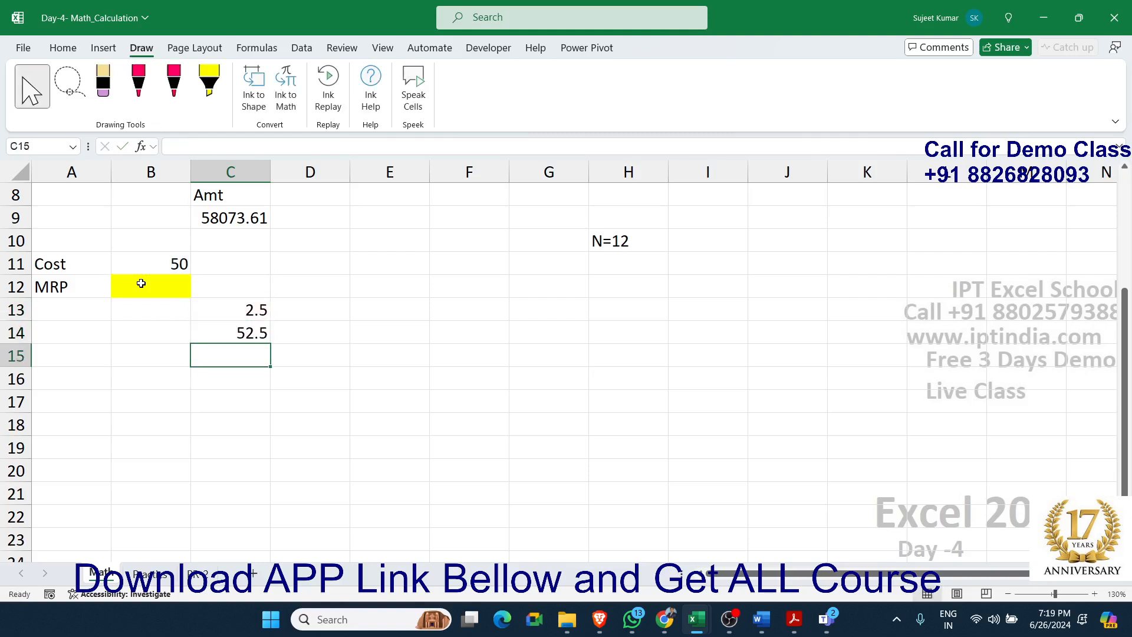
Enter the formula =C14*10% in cell D13 to calculate 10% of the first running total
{"action": "key", "text": "Up"}
{"action": "key", "text": "Right"}
{"action": "key", "text": "Up"}
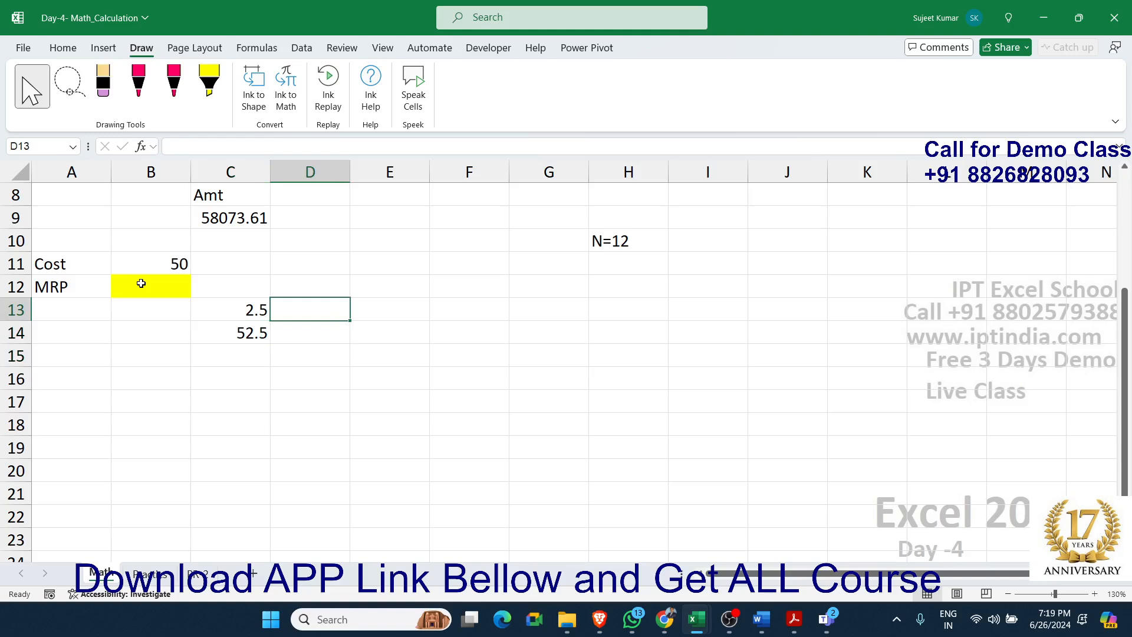
{"action": "type", "text": "="}
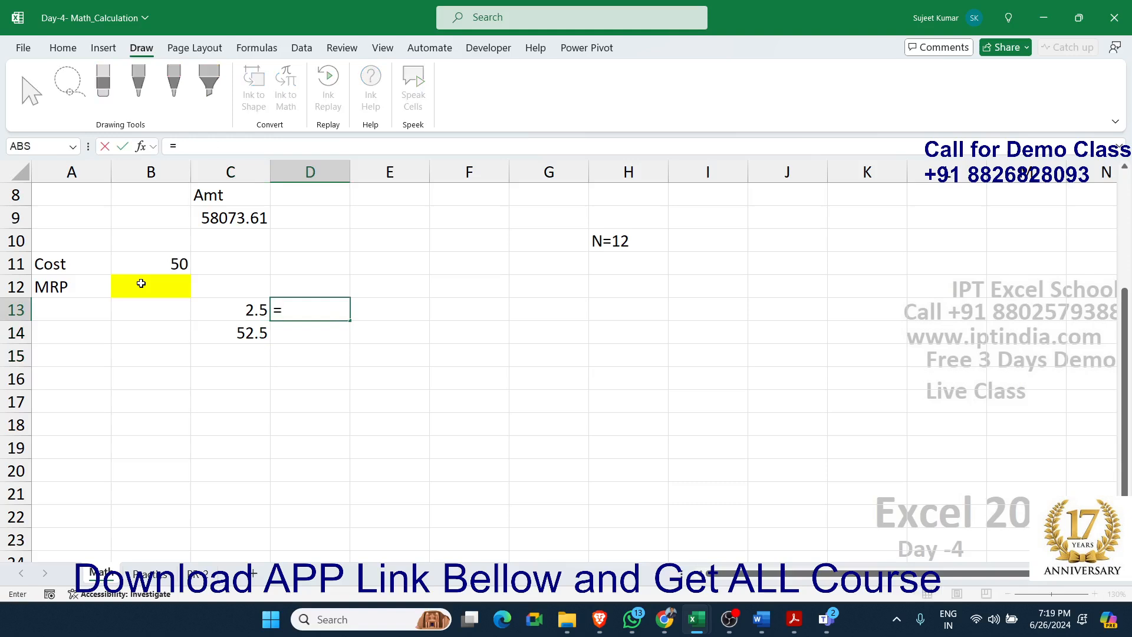
{"action": "key", "text": "Down"}
{"action": "key", "text": "Down"}
{"action": "key", "text": "Left"}
{"action": "key", "text": "Up"}
{"action": "type", "text": "*10"}
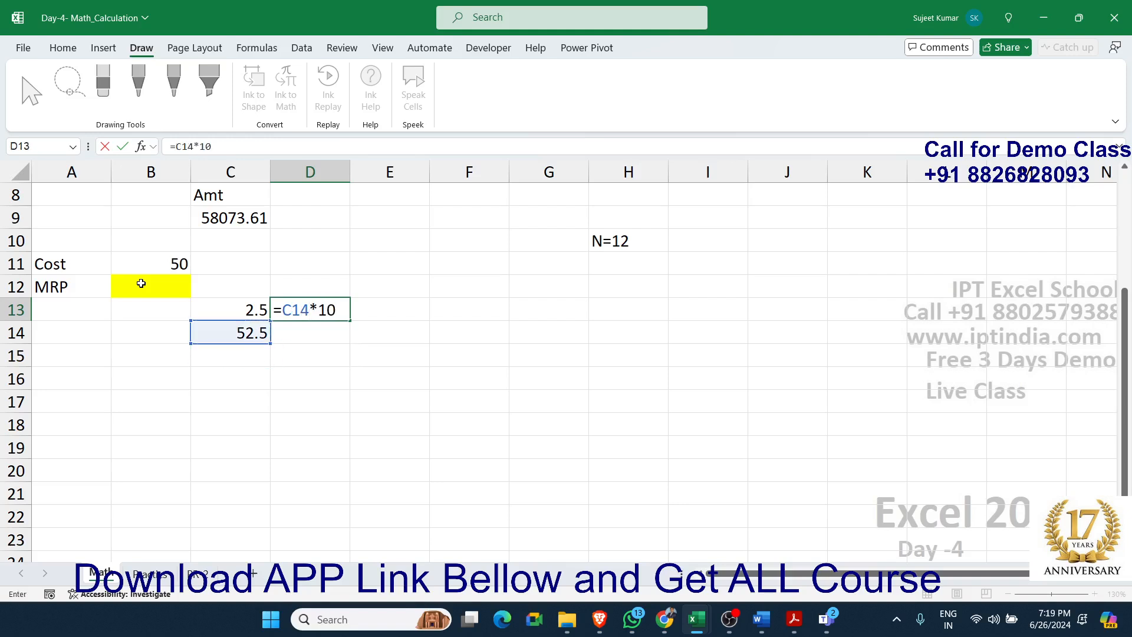
{"action": "type", "text": "%"}
{"action": "key", "text": "Return"}
Enter the formula =C14+D13 in cell D14 to add the 10% amount to the running total
{"action": "type", "text": "="}
{"action": "key", "text": "Left"}
{"action": "type", "text": "+"}
{"action": "key", "text": "Up"}
{"action": "key", "text": "Return"}
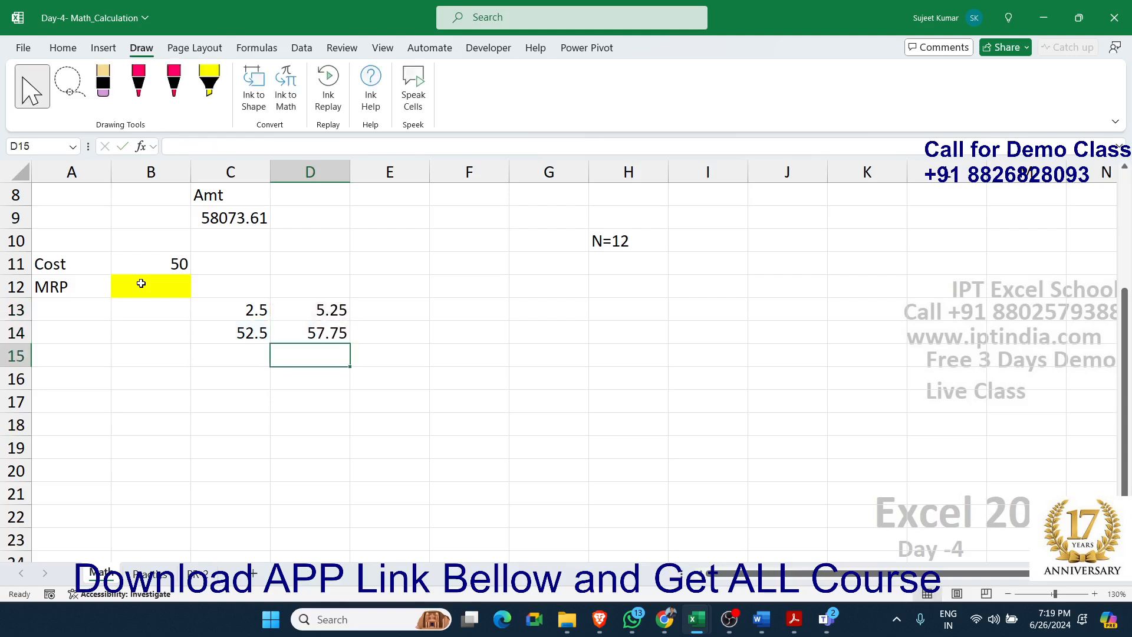
Enter the formula =D14*15% in cell E13 to calculate 15% of the second running total
{"action": "key", "text": "Up"}
{"action": "key", "text": "Right"}
{"action": "key", "text": "Up"}
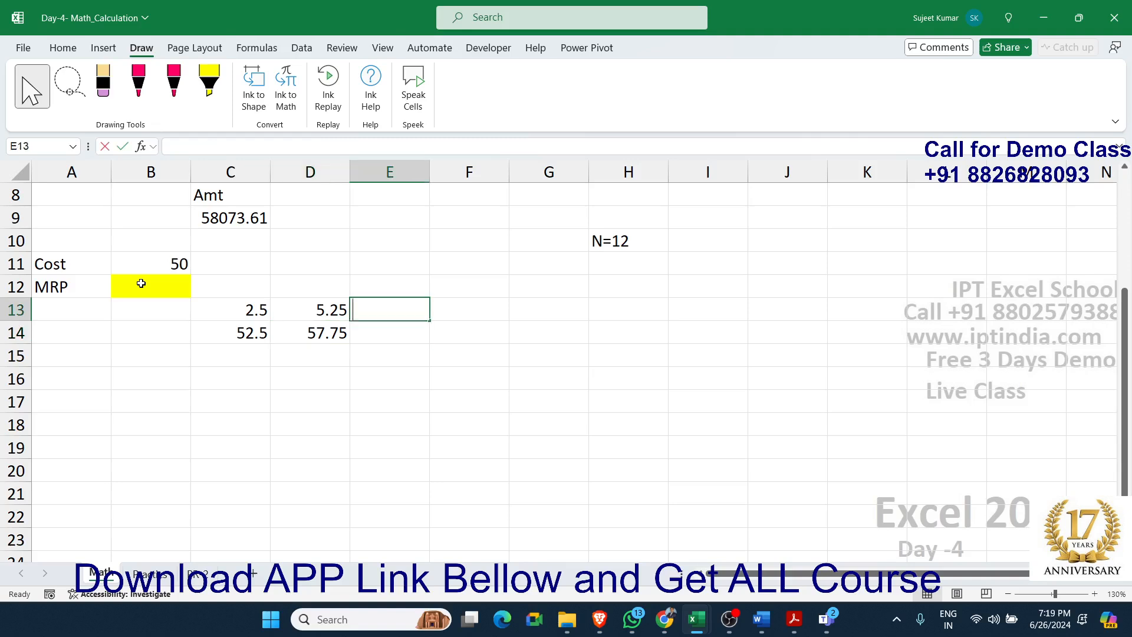
{"action": "type", "text": "="}
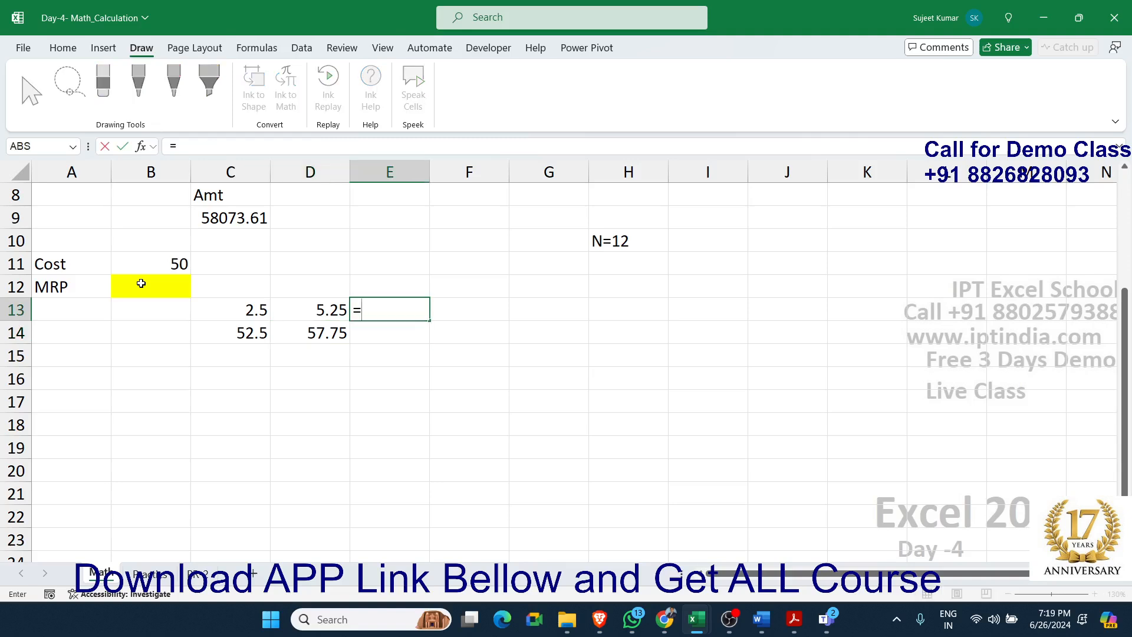
{"action": "key", "text": "Down"}
{"action": "key", "text": "Left"}
{"action": "type", "text": "*15%"}
{"action": "key", "text": "Return"}
Enter the formula =D14+E13 in cell E14 to add the 15% amount to the running total
{"action": "type", "text": "="}
{"action": "key", "text": "Left"}
{"action": "type", "text": "+"}
{"action": "key", "text": "Up"}
{"action": "key", "text": "Return"}
Enter the formula =E14*20% in cell F13 to calculate 20% of the third running total
{"action": "key", "text": "Right"}
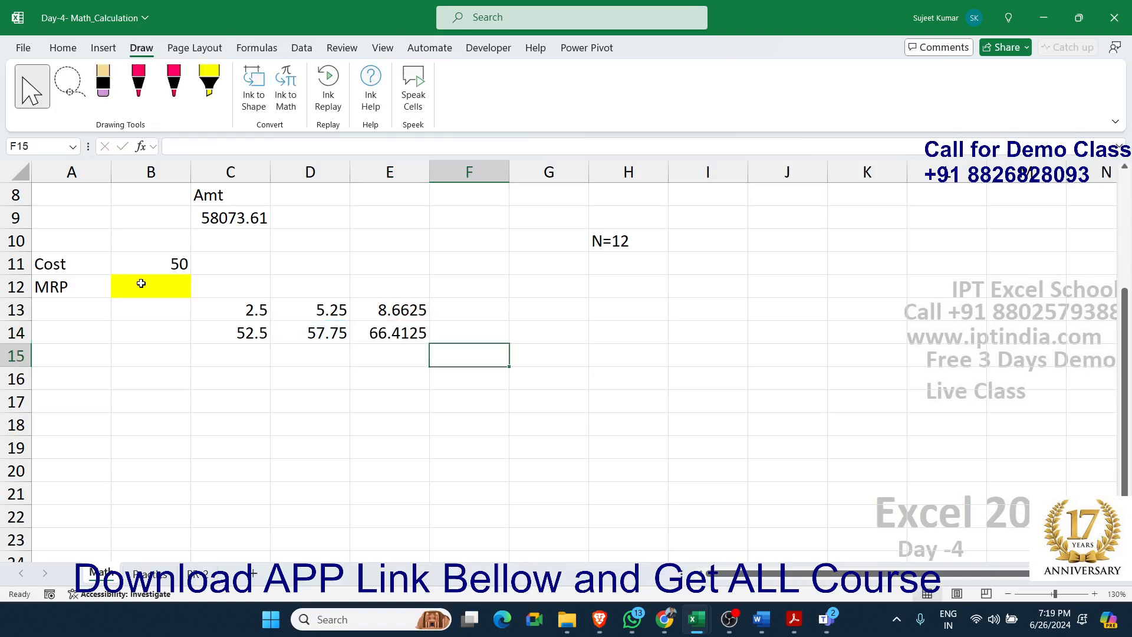
{"action": "key", "text": "Up"}
{"action": "key", "text": "Up"}
{"action": "type", "text": "="}
{"action": "key", "text": "Down"}
{"action": "key", "text": "Left"}
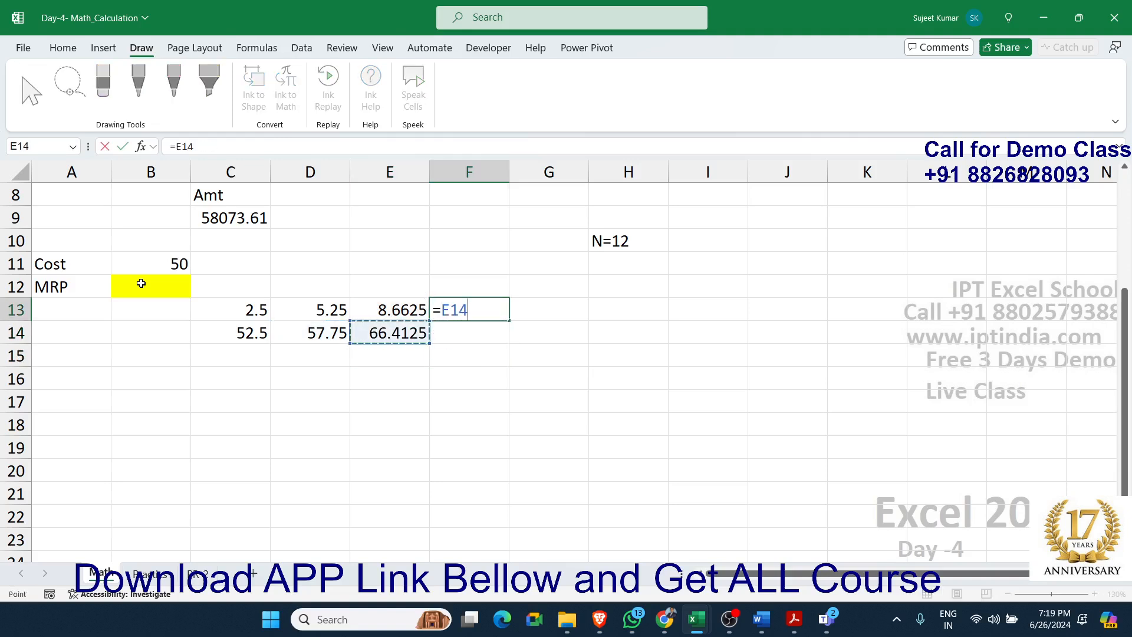
{"action": "type", "text": "*20"}
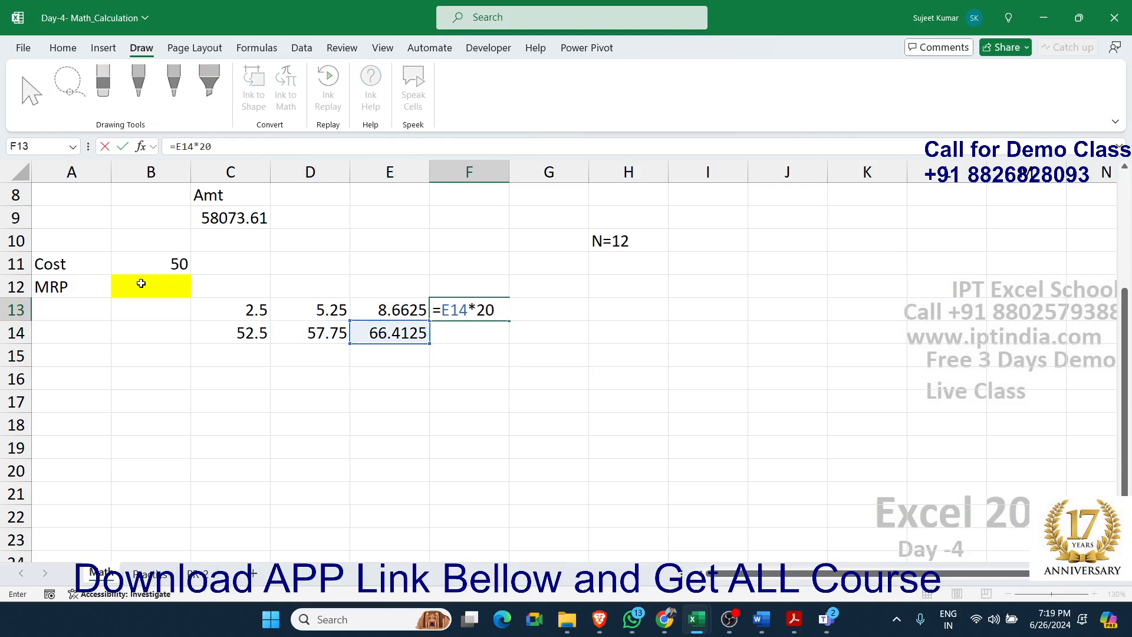
{"action": "key", "text": "Return"}
Enter the formula =E14+F13 in cell F14 to add the 20% amount to the running total
{"action": "type", "text": "="}
{"action": "key", "text": "Left"}
{"action": "type", "text": "+"}
{"action": "key", "text": "Up"}
{"action": "key", "text": "Return"}
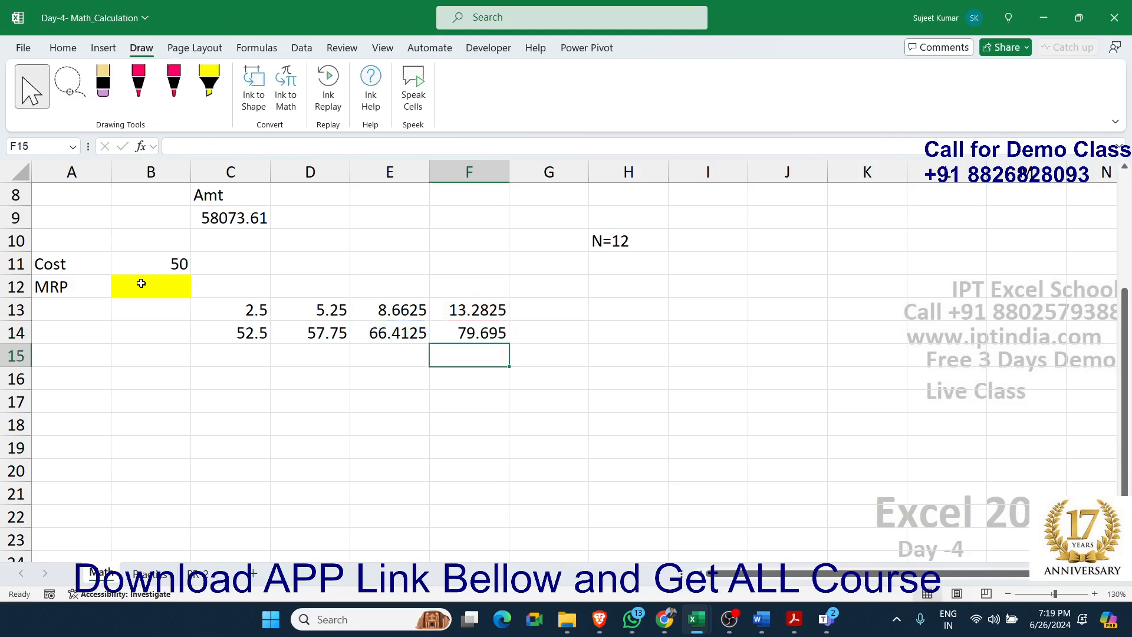
Compare the cost in B11 with the final amount in F14 and review the helper cells C13:F14
{"action": "left_click", "coordinate": [148, 268]}
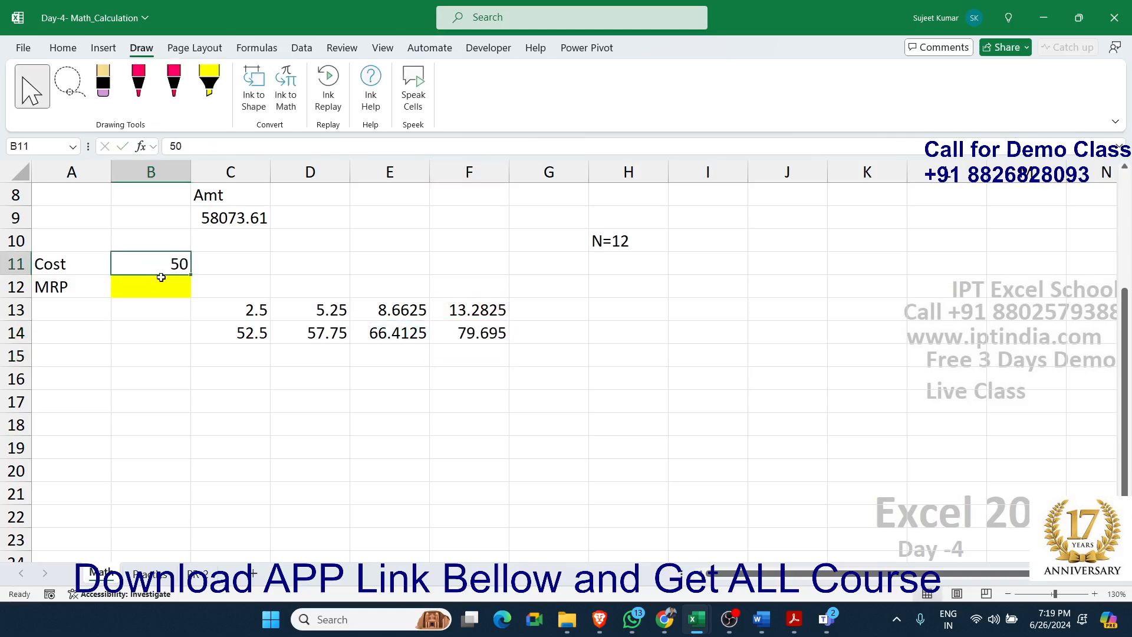
{"action": "left_click", "coordinate": [457, 335]}
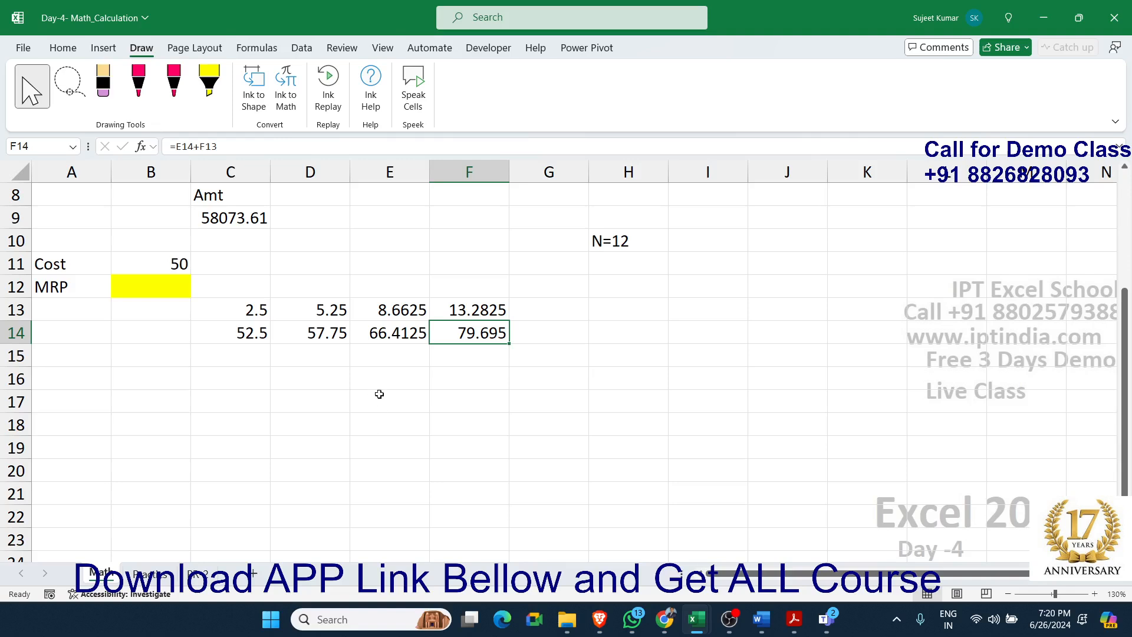
{"action": "left_click_drag", "start_coordinate": [498, 332], "coordinate": [259, 310]}
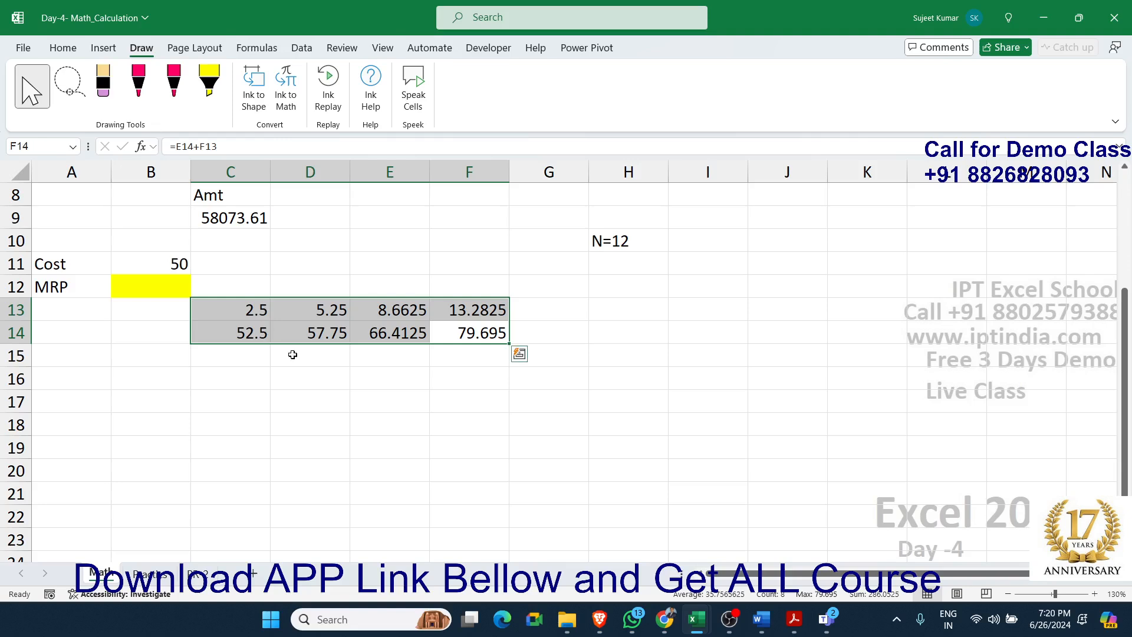
{"action": "left_click", "coordinate": [384, 395]}
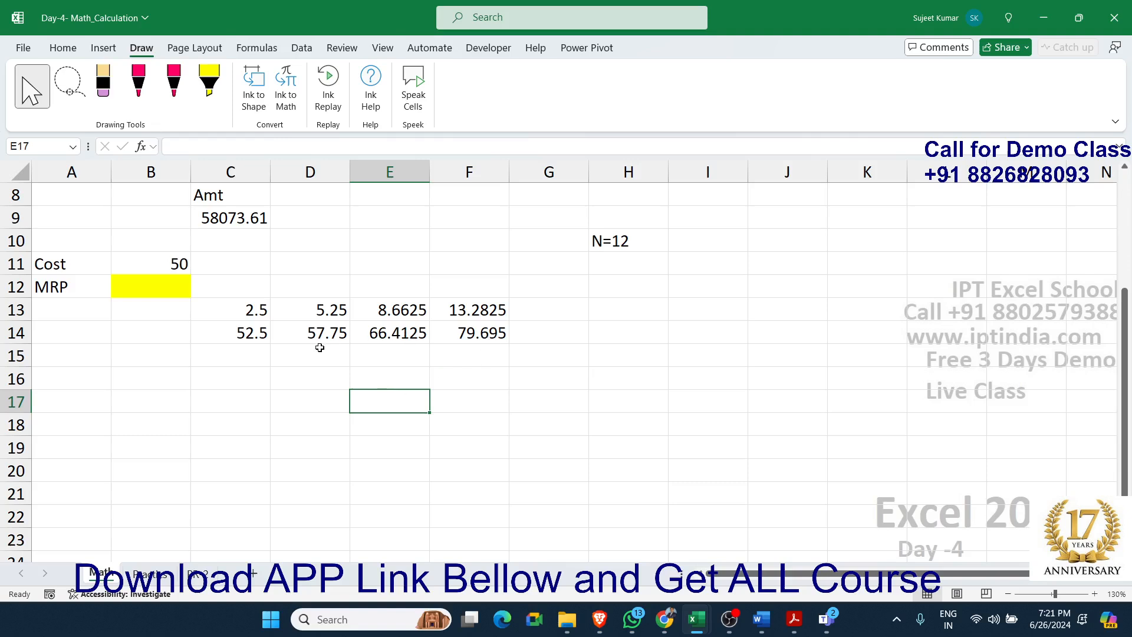
Check the formula in C9, and copy the expression B11*5% from the formula in C13
{"action": "left_click", "coordinate": [211, 212]}
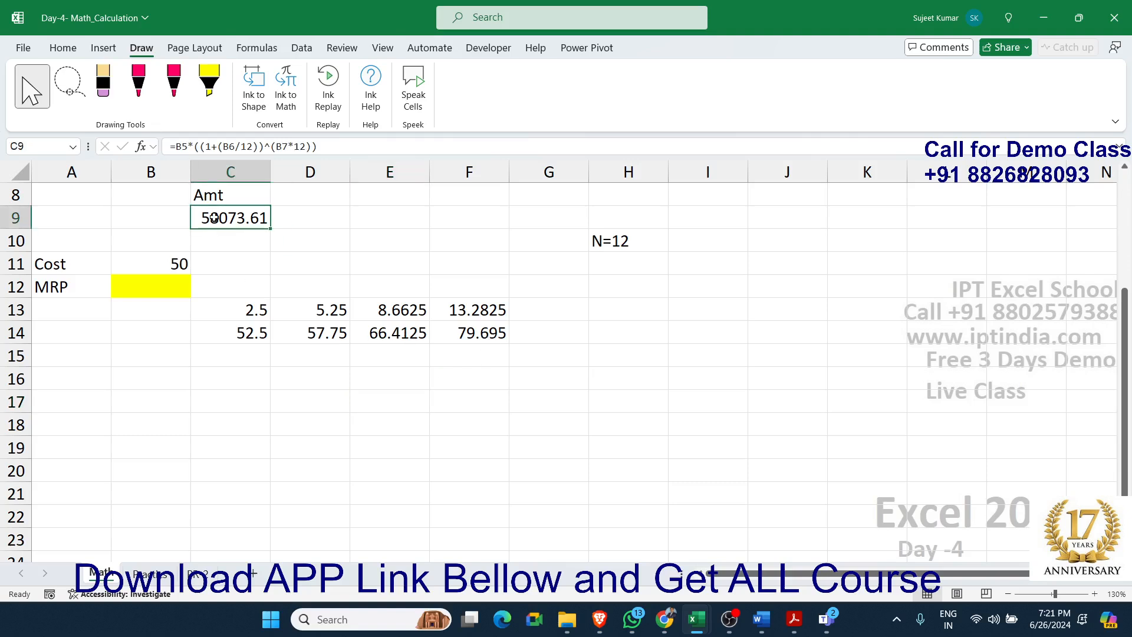
{"action": "left_click", "coordinate": [248, 312]}
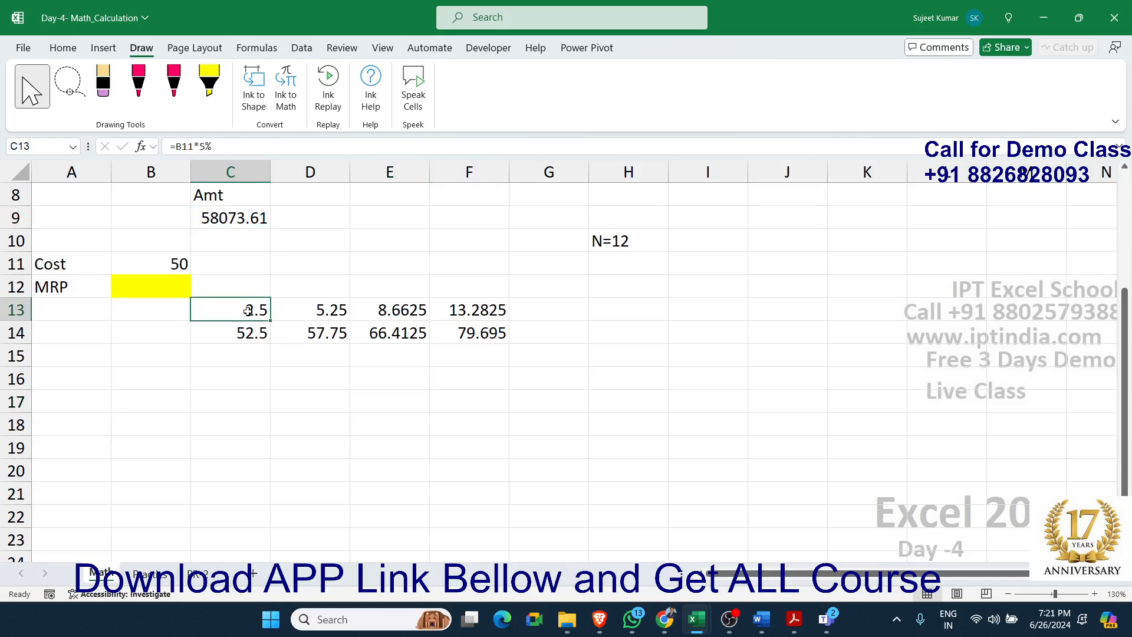
{"action": "double_click", "coordinate": [248, 312]}
{"action": "left_click_drag", "start_coordinate": [201, 310], "coordinate": [274, 317]}
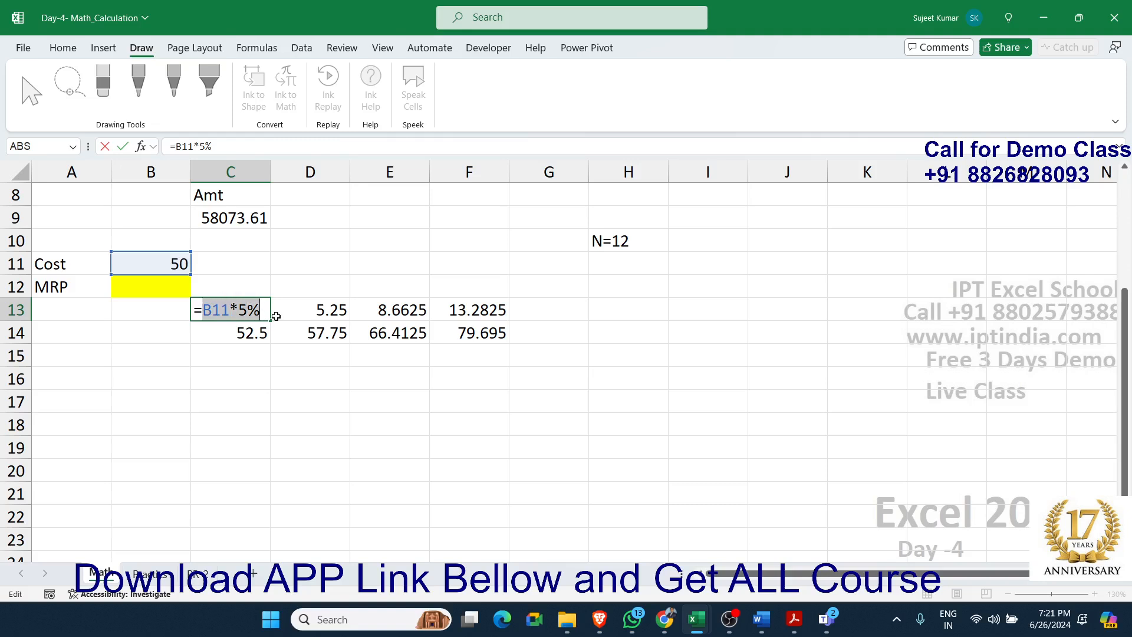
{"action": "key", "text": "Escape"}
Replace the B11 reference in cell C14 with (B11*5%), making the formula =(B11*5%)+C13
{"action": "double_click", "coordinate": [254, 332]}
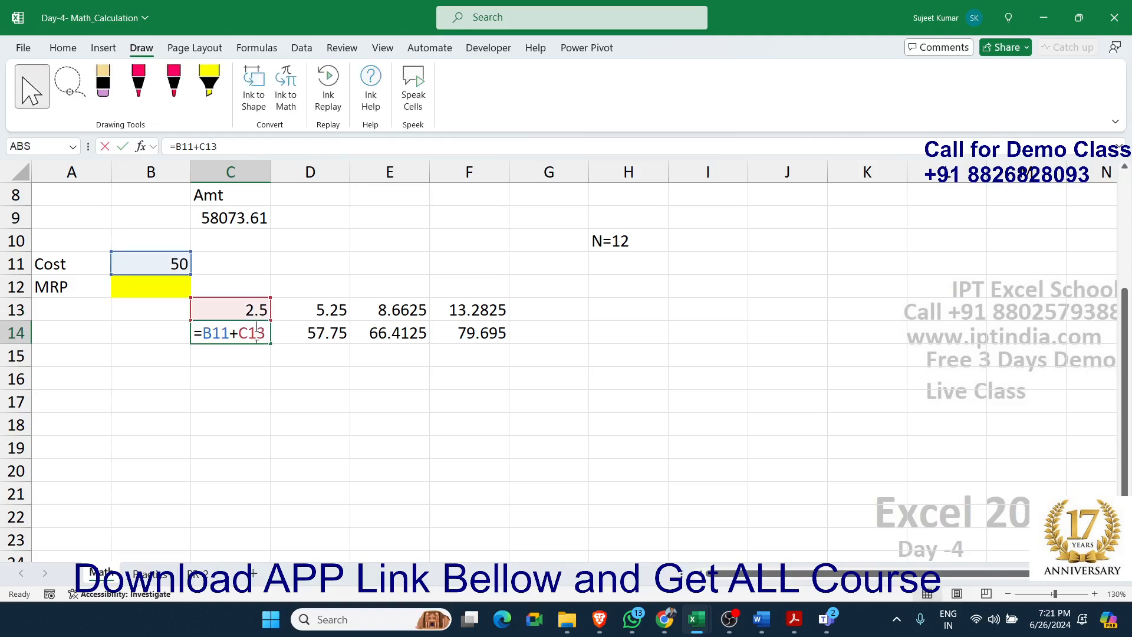
{"action": "double_click", "coordinate": [227, 335]}
{"action": "type", "text": "()"}
{"action": "key", "text": "Left"}
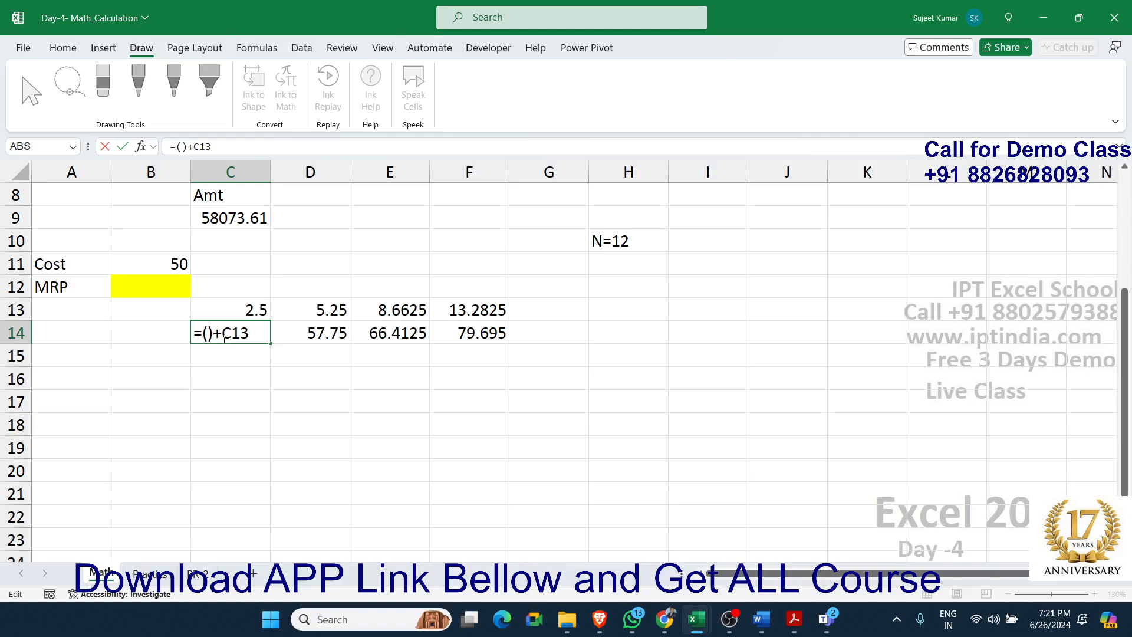
{"action": "type", "text": "B11*5%"}
{"action": "key", "text": "Return"}
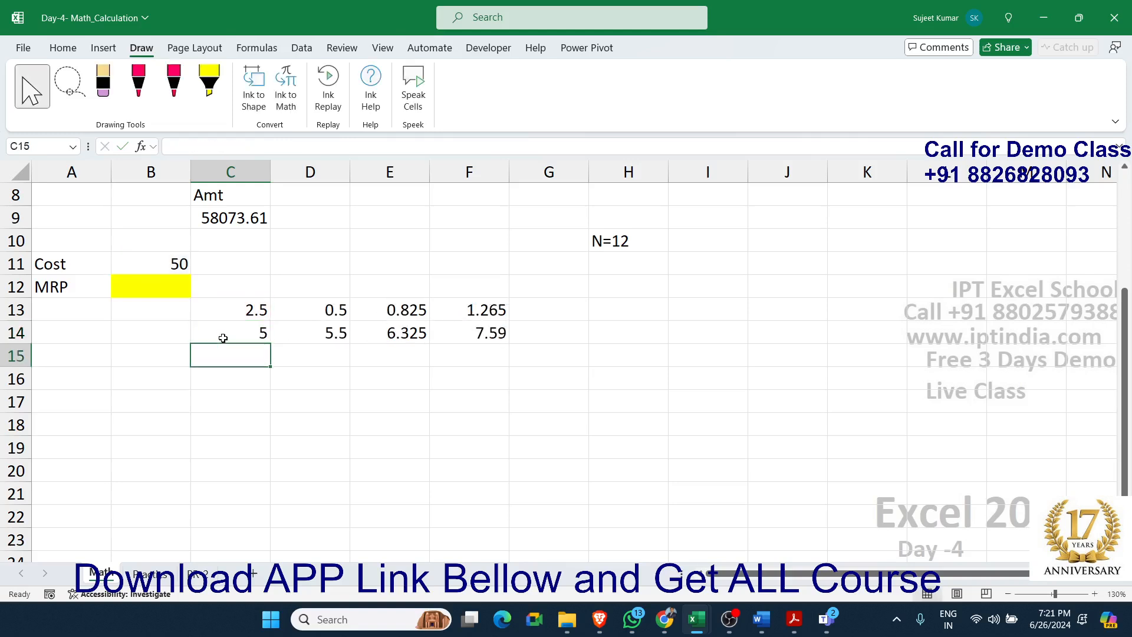
Undo the last change to C14 and replace its C13 reference with (B11*5%), making the formula =B11+(B11*5%)
{"action": "key", "text": "ctrl+z"}
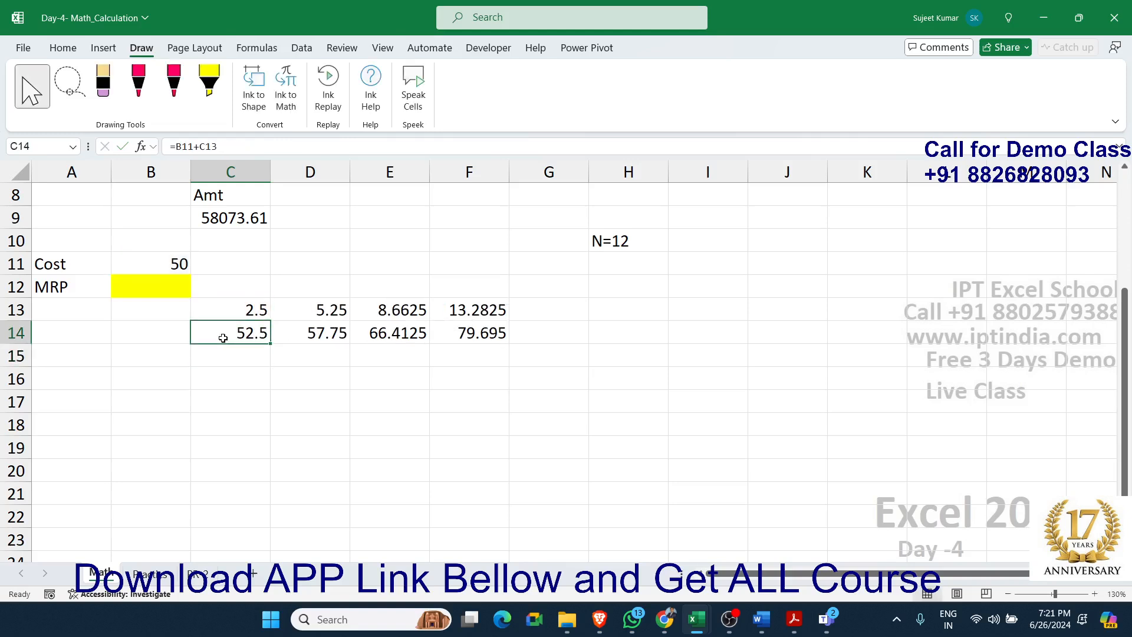
{"action": "double_click", "coordinate": [223, 338]}
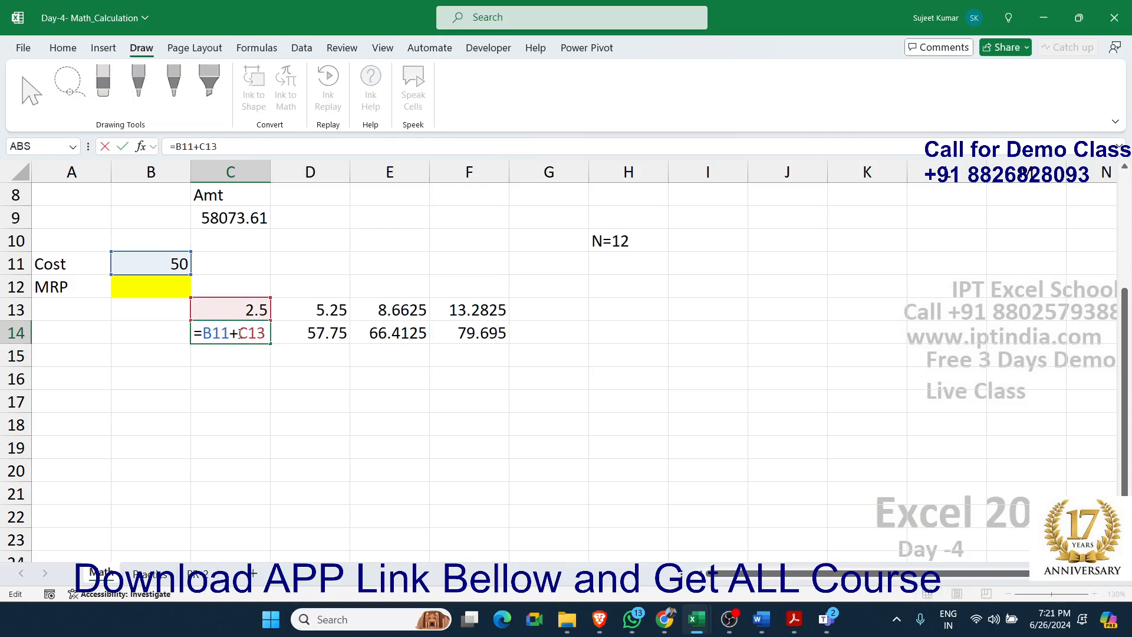
{"action": "left_click_drag", "start_coordinate": [238, 334], "coordinate": [278, 338]}
{"action": "type", "text": "()"}
{"action": "key", "text": "Left"}
{"action": "type", "text": "B11*5%"}
{"action": "key", "text": "Return"}
{"action": "key", "text": "Up"}
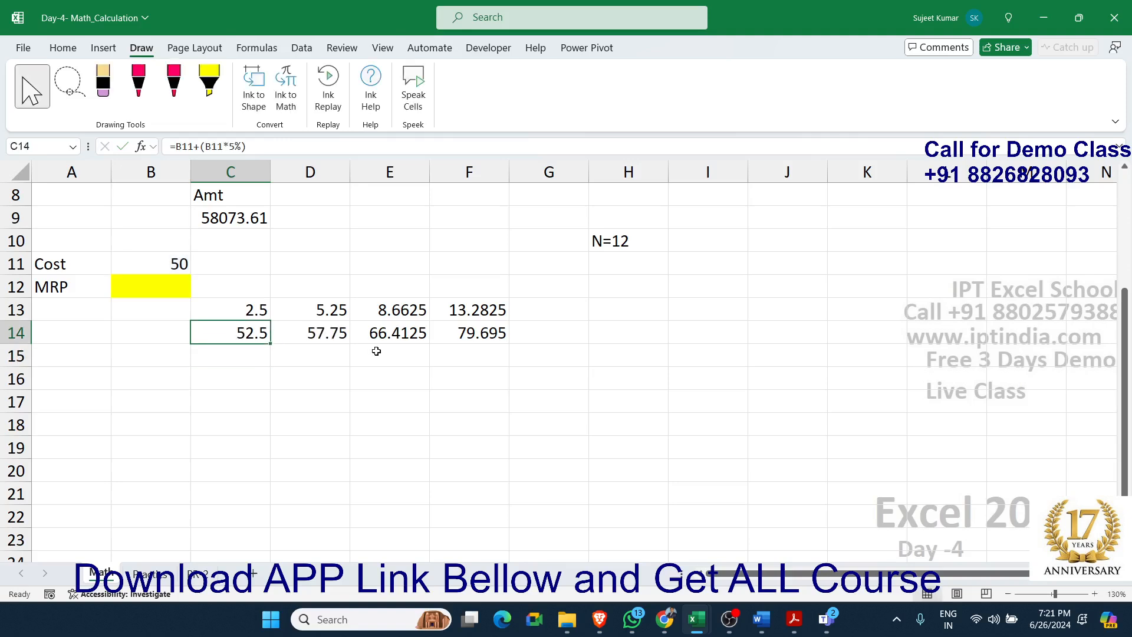
Clear helper cell C13 and copy the expression B11+(B11*5%) from the formula in C14
{"action": "key", "text": "Up"}
{"action": "key", "text": "Delete"}
{"action": "double_click", "coordinate": [257, 343]}
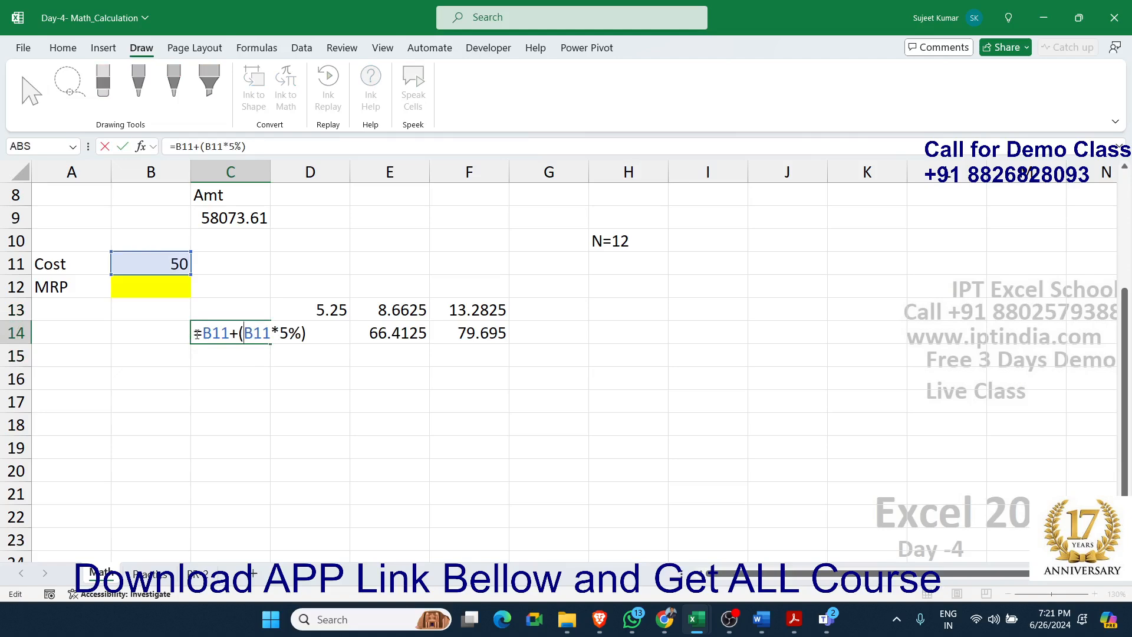
{"action": "left_click_drag", "start_coordinate": [201, 334], "coordinate": [437, 361]}
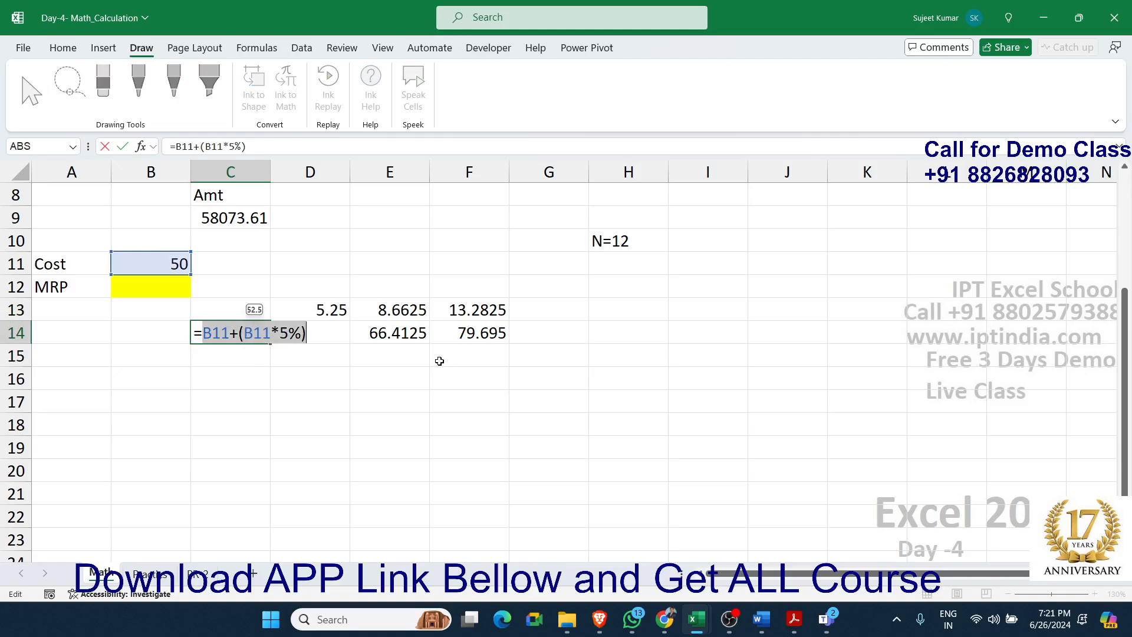
{"action": "key", "text": "Escape"}
Replace the C14 reference in cell D13 with the copied expression in parentheses, making the formula =(B11+(B11*5%))*10%
{"action": "left_click", "coordinate": [345, 313]}
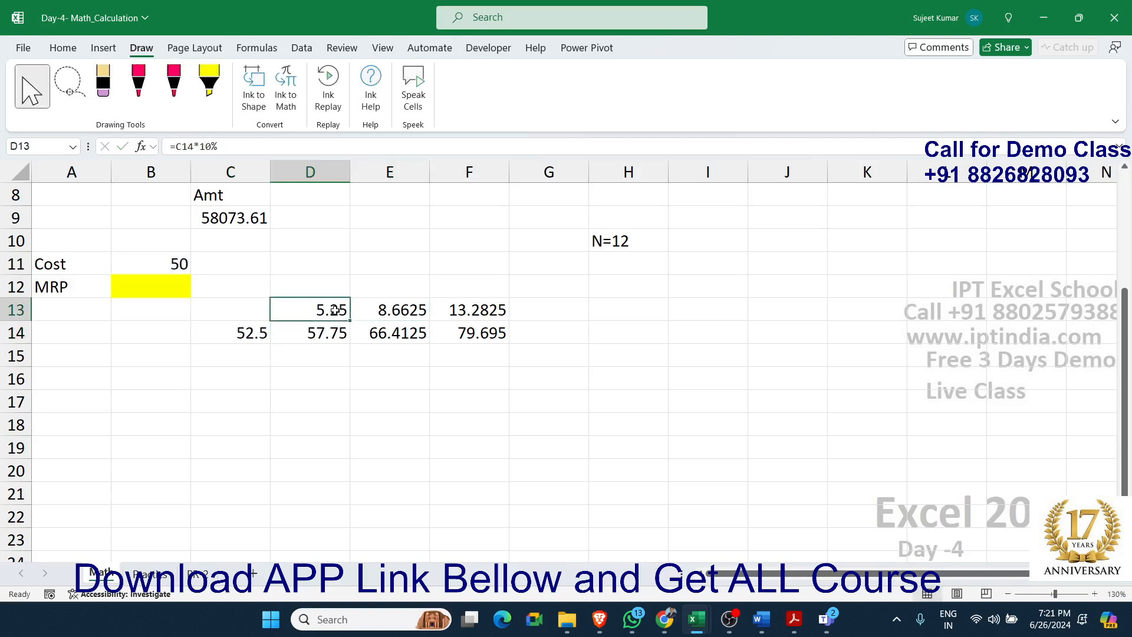
{"action": "double_click", "coordinate": [341, 318]}
{"action": "double_click", "coordinate": [295, 311]}
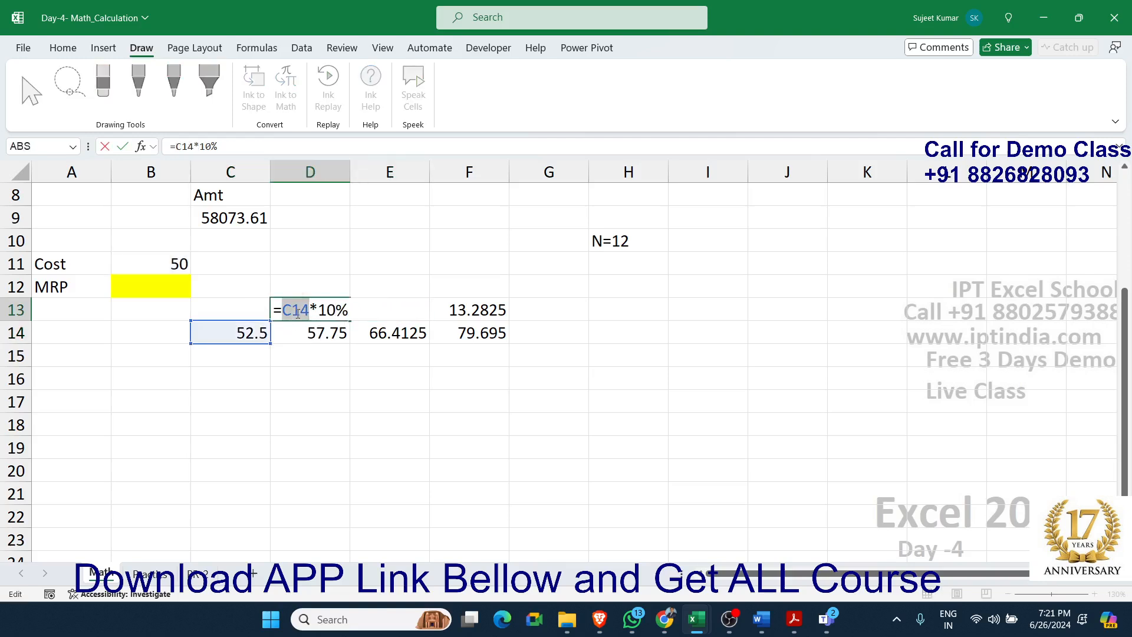
{"action": "type", "text": "()B11+(B11*5%)"}
{"action": "key", "text": "Return"}
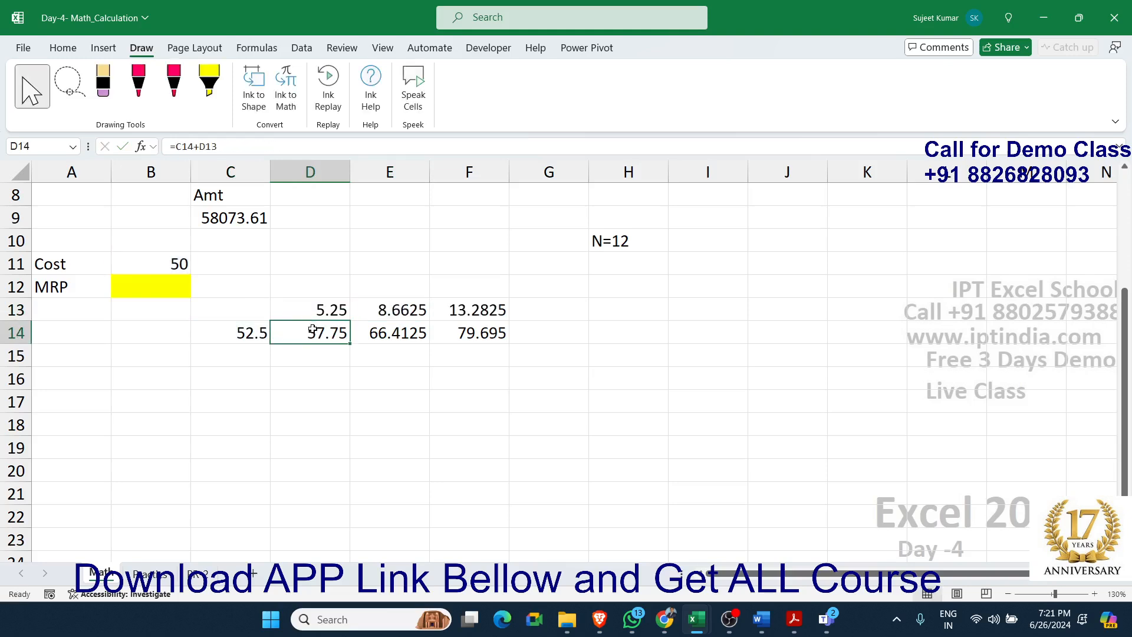
Replace the C14 reference in cell D14 with the same expression in parentheses, making the formula =(B11+(B11*5%))+D13
{"action": "double_click", "coordinate": [313, 329]}
{"action": "double_click", "coordinate": [296, 333]}
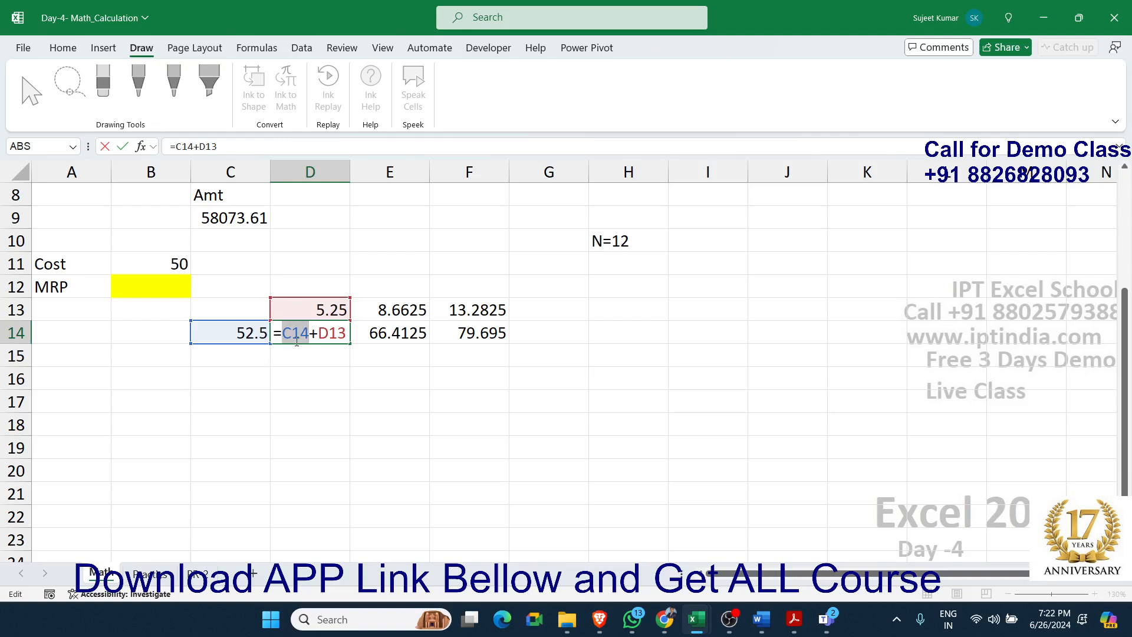
{"action": "type", "text": "()"}
{"action": "type", "text": "B11+(B11*5%"}
{"action": "key", "text": "Return"}
Clear helper cell C14 and copy the expression (B11+(B11*5%))*10% from the formula in D13
{"action": "key", "text": "Up"}
{"action": "key", "text": "Left"}
{"action": "key", "text": "Delete"}
{"action": "key", "text": "Up"}
{"action": "key", "text": "Right"}
{"action": "double_click", "coordinate": [322, 309]}
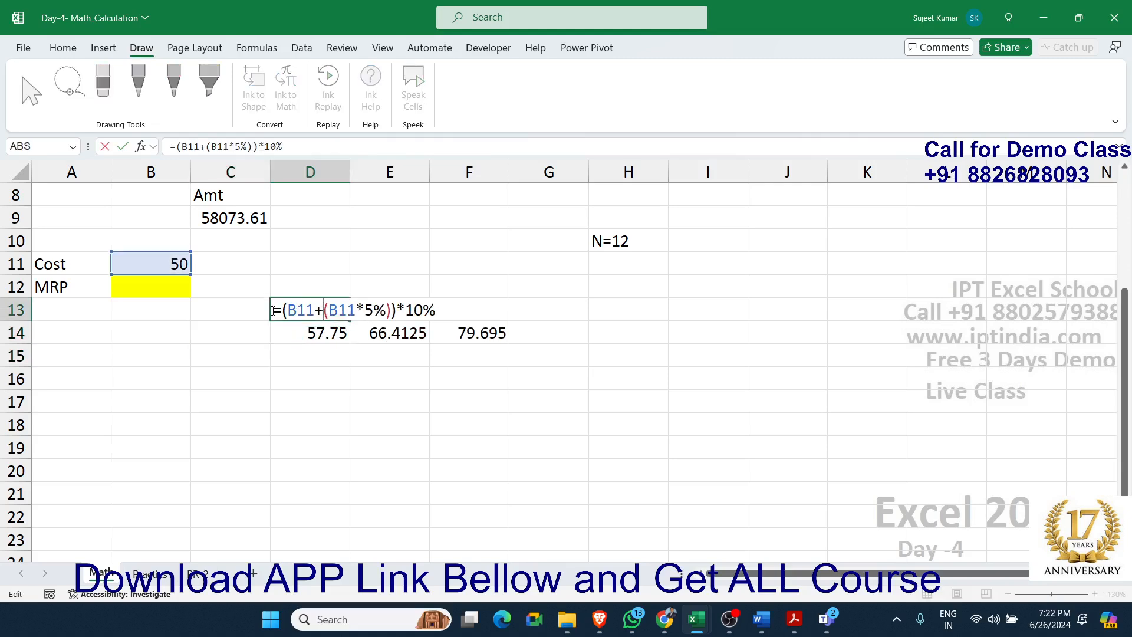
{"action": "left_click_drag", "start_coordinate": [281, 311], "coordinate": [436, 310]}
{"action": "key", "text": "ctrl+c"}
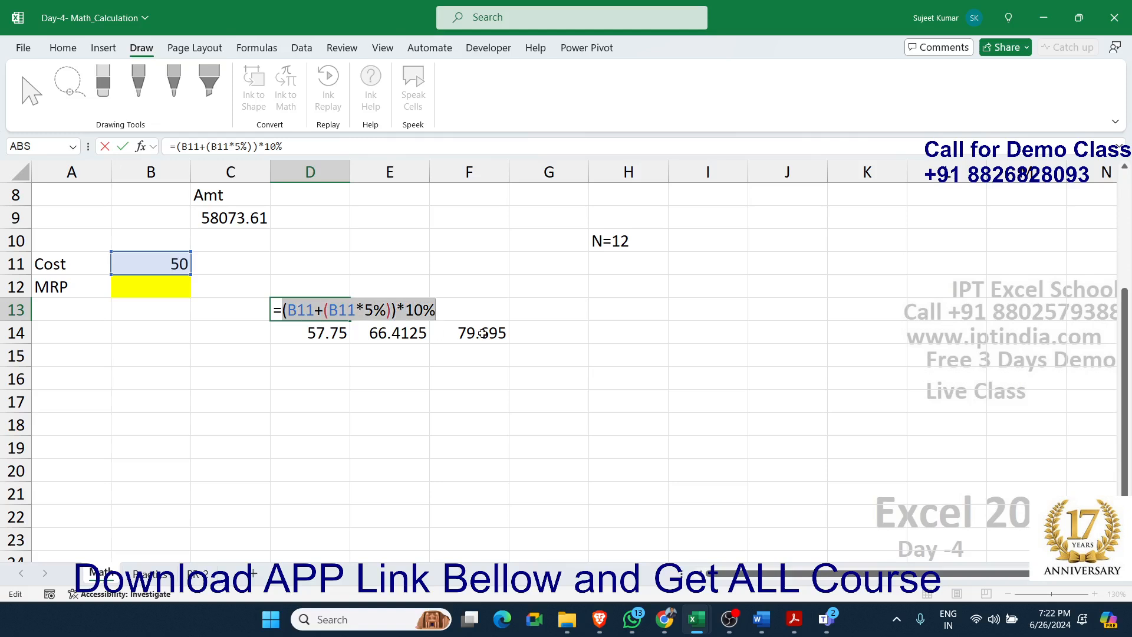
{"action": "key", "text": "Escape"}
Replace the D13 reference in cell D14 with the copied expression in parentheses, making the formula =(B11+(B11*5%))+((B11+(B11*5%))*10%)
{"action": "left_click", "coordinate": [329, 333]}
{"action": "double_click", "coordinate": [329, 333]}
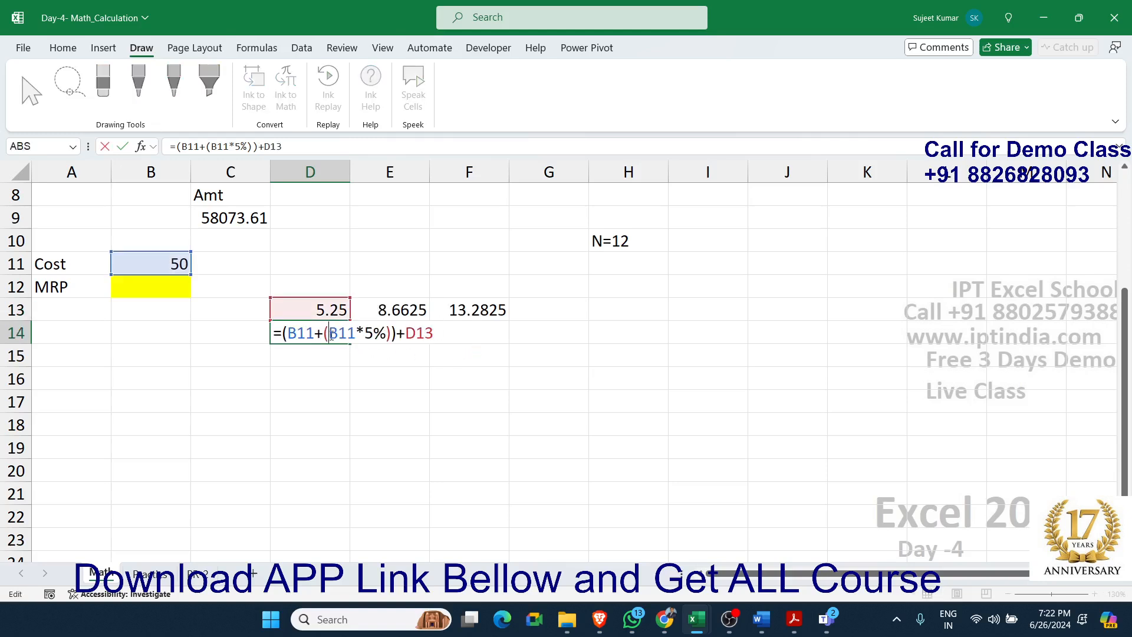
{"action": "double_click", "coordinate": [413, 333]}
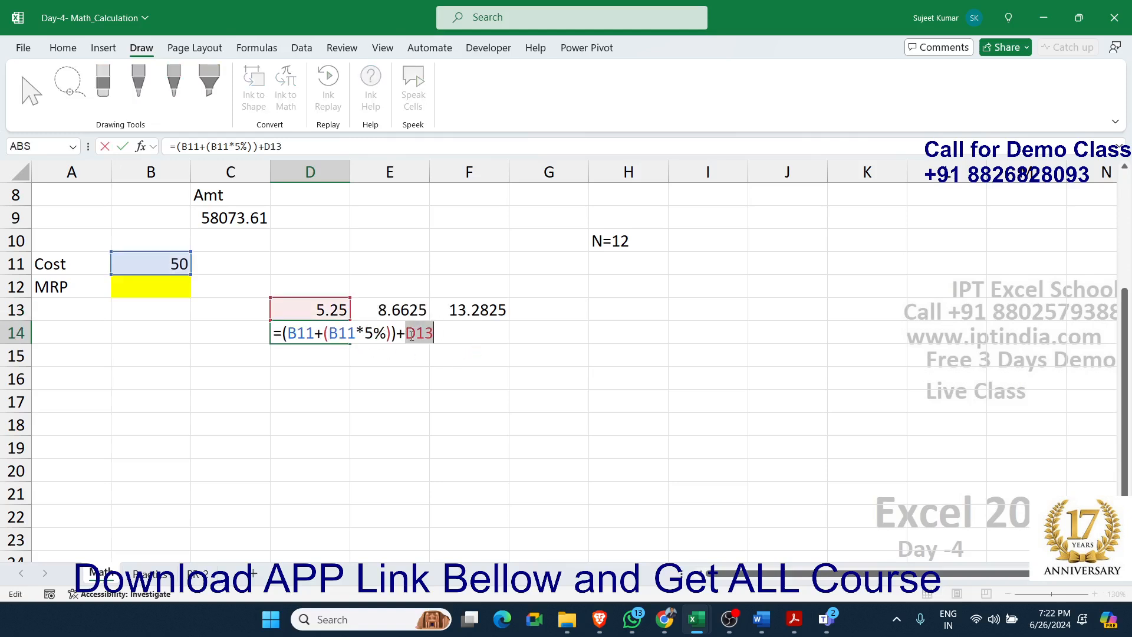
{"action": "type", "text": "()"}
{"action": "key", "text": "ctrl+v"}
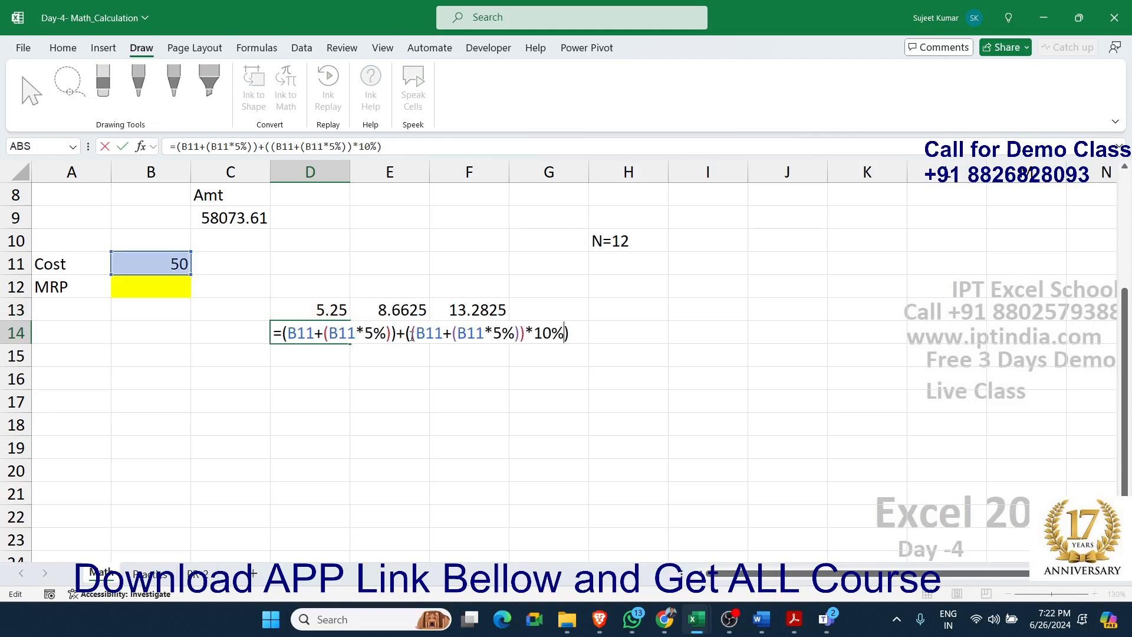
{"action": "key", "text": "Return"}
Clear helper cell D13 and copy the expression (B11+(B11*5%))+((B11+(B11*5%))*10%) from the formula in D14
{"action": "key", "text": "Up"}
{"action": "key", "text": "Up"}
{"action": "key", "text": "Delete"}
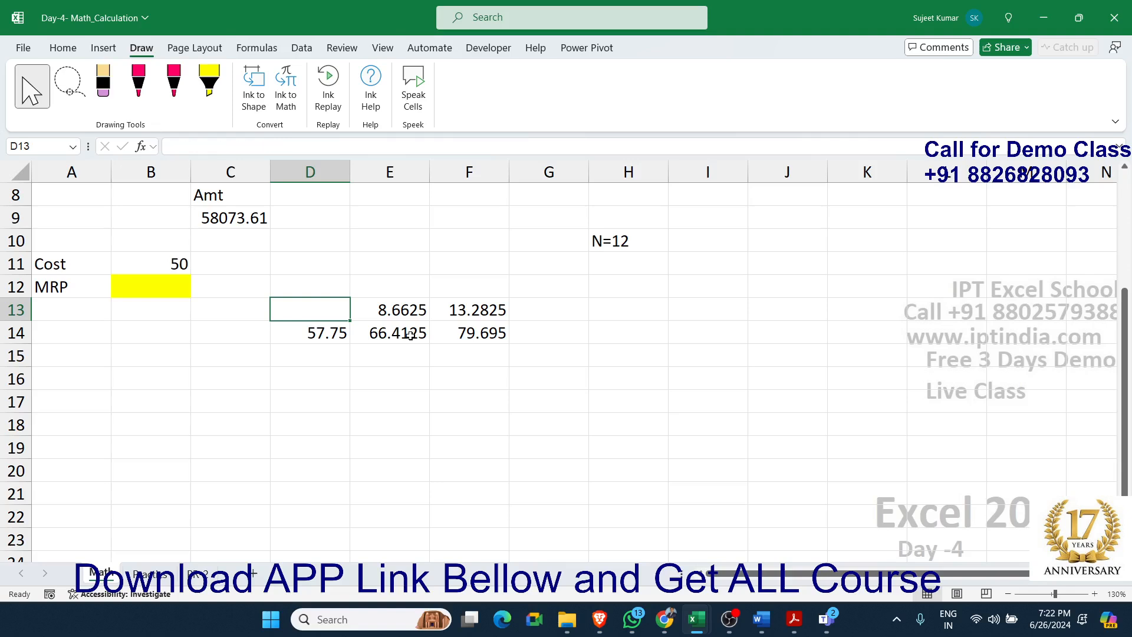
{"action": "left_click", "coordinate": [315, 332]}
{"action": "double_click", "coordinate": [316, 333]}
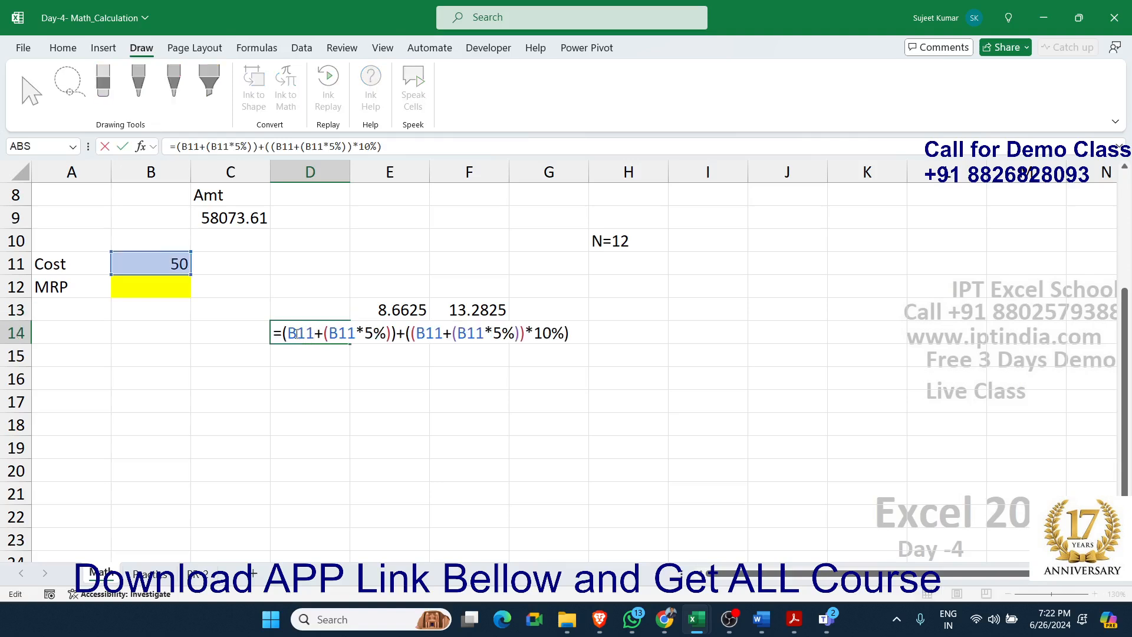
{"action": "left_click_drag", "start_coordinate": [283, 333], "coordinate": [656, 346]}
{"action": "key", "text": "ctrl+c"}
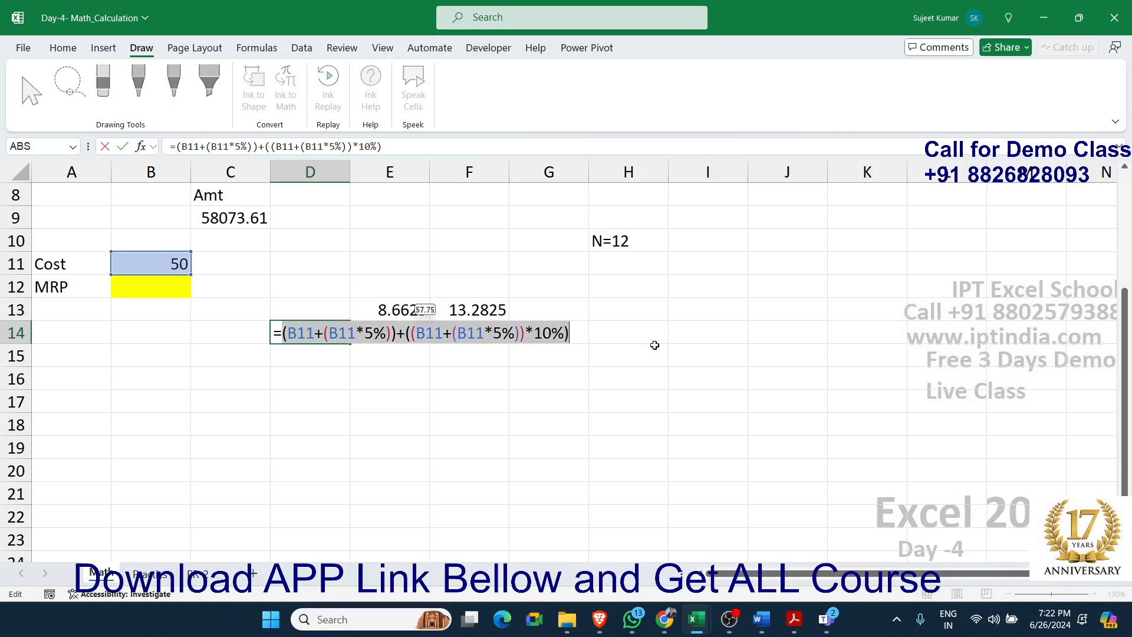
{"action": "key", "text": "Escape"}
Replace the D14 reference in cell E13 with the copied expression in parentheses, making the formula =((B11+(B11*5%))+((B11+(B11*5%))*10%))*15%
{"action": "double_click", "coordinate": [400, 313]}
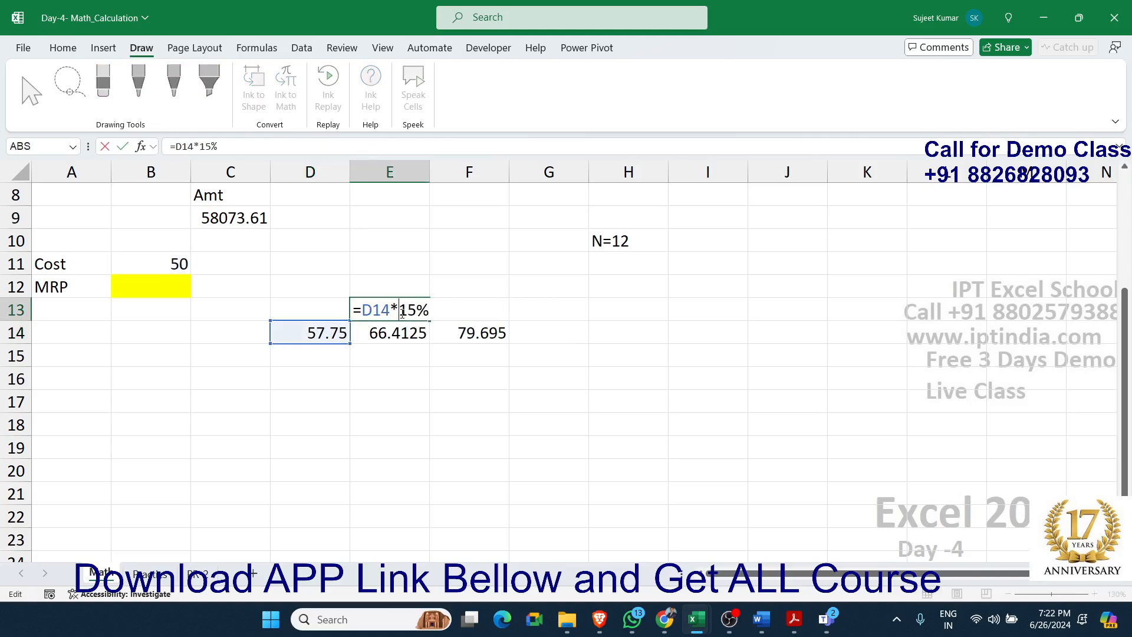
{"action": "double_click", "coordinate": [380, 311]}
{"action": "type", "text": "()"}
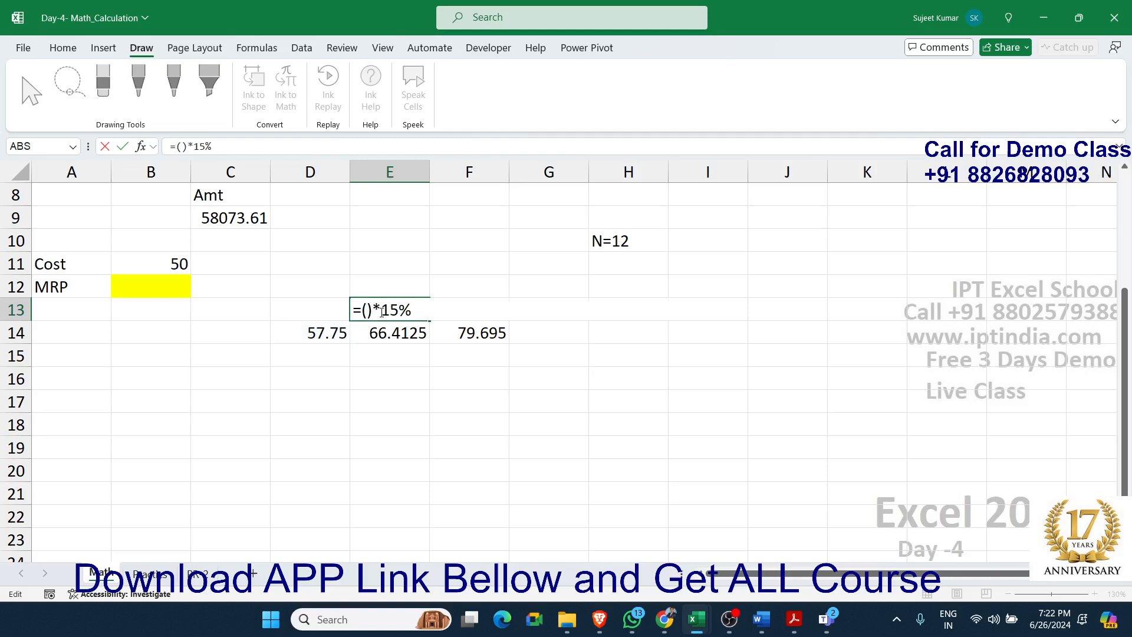
{"action": "key", "text": "ctrl+v"}
{"action": "key", "text": "Return"}
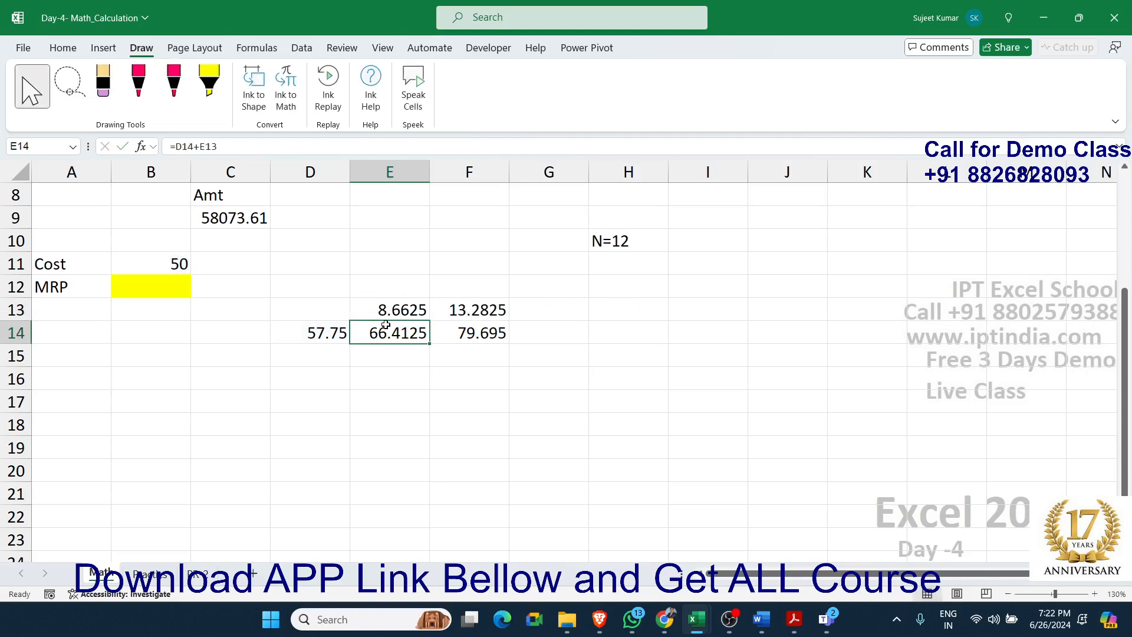
Replace the D14 reference in cell E14 with the same expression in parentheses, making the formula =((B11+(B11*5%))+((B11+(B11*5%))*10%))+E13
{"action": "double_click", "coordinate": [383, 331]}
{"action": "double_click", "coordinate": [384, 332]}
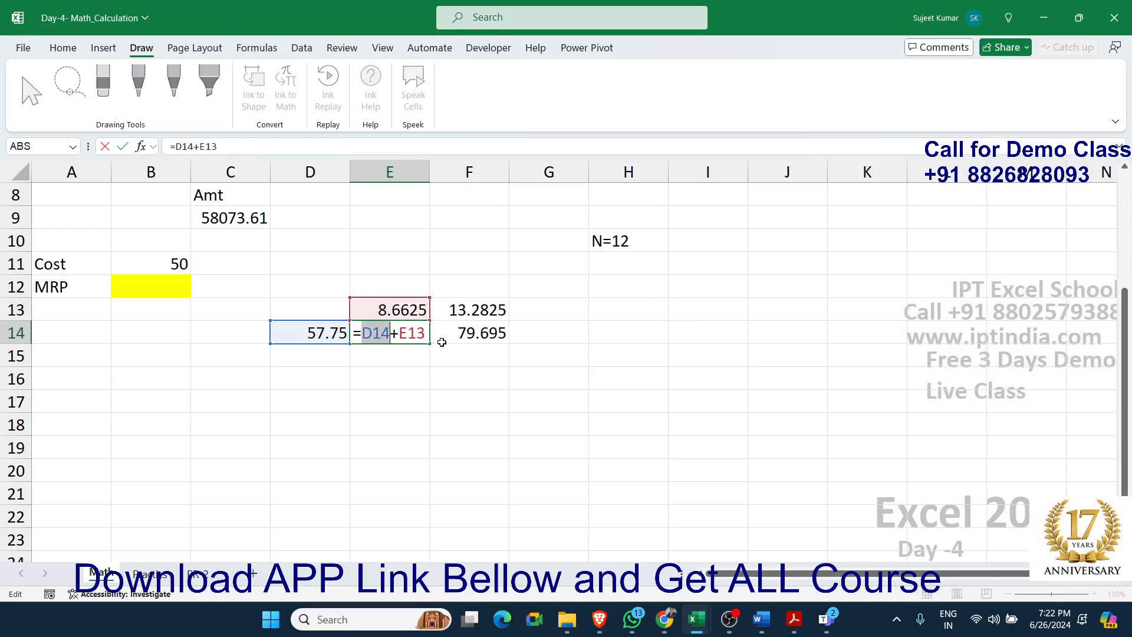
{"action": "type", "text": "()"}
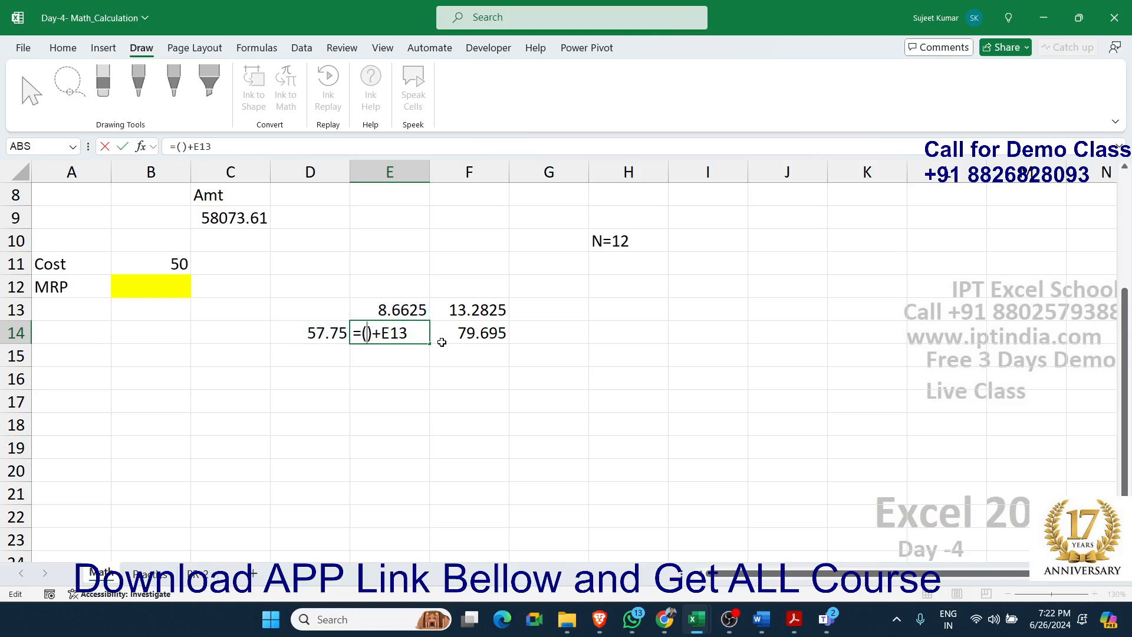
{"action": "key", "text": "ctrl+v"}
{"action": "key", "text": "Return"}
Clear helper cell D14 and copy the expression ((B11+(B11*5%))+((B11+(B11*5%))*10%))*15% from the formula in E13
{"action": "key", "text": "Up"}
{"action": "key", "text": "Left"}
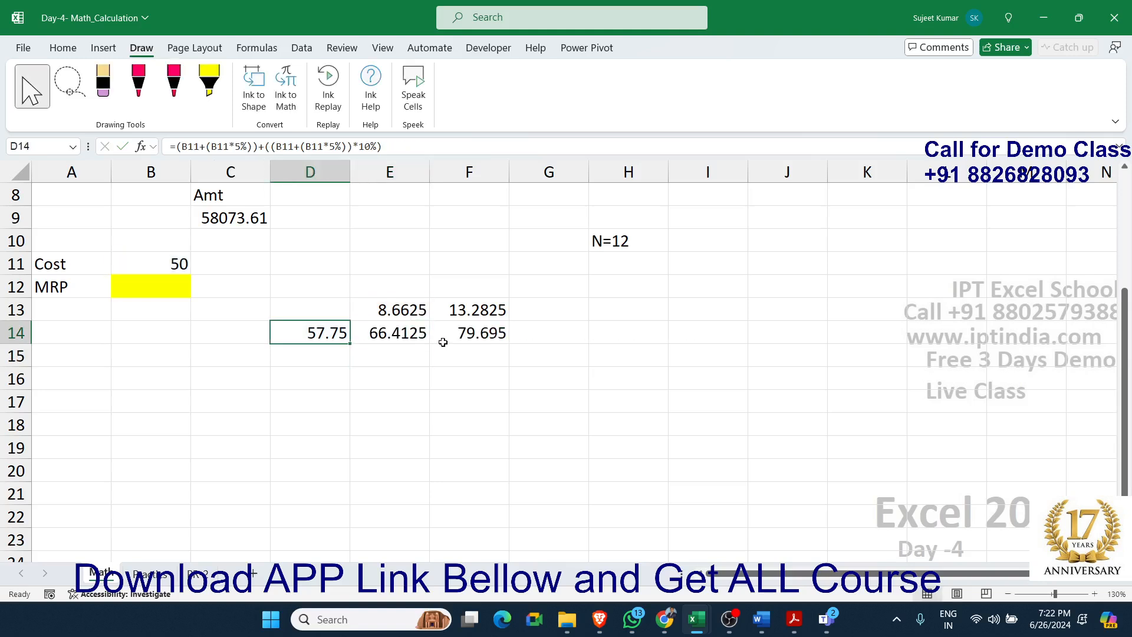
{"action": "left_click", "coordinate": [409, 311]}
{"action": "double_click", "coordinate": [409, 311]}
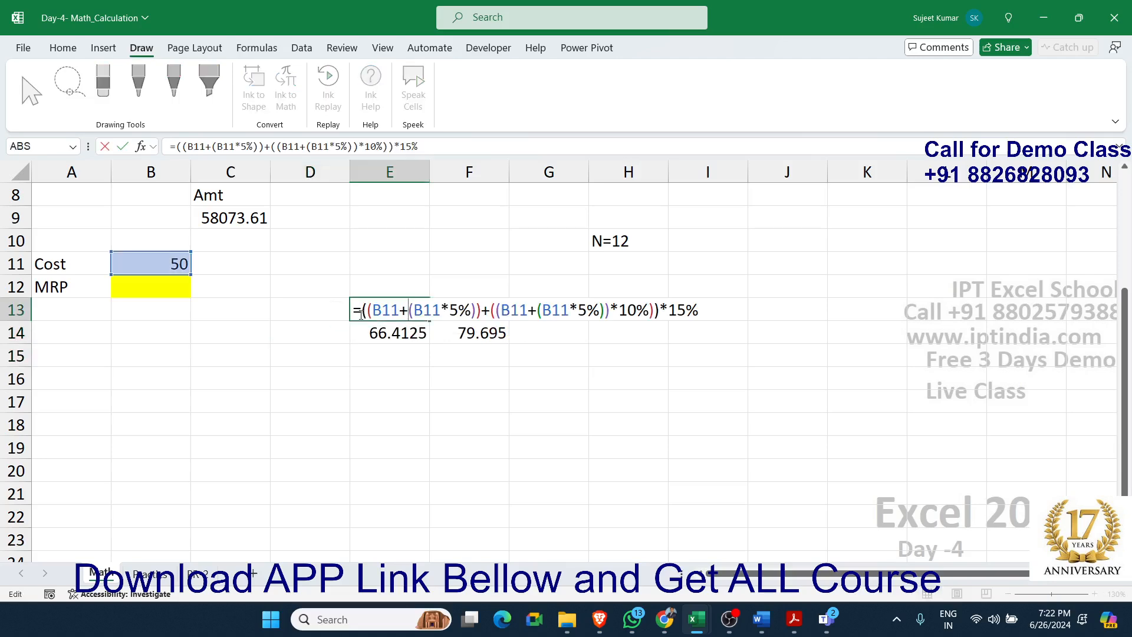
{"action": "left_click_drag", "start_coordinate": [361, 312], "coordinate": [813, 335]}
{"action": "key", "text": "ctrl+c"}
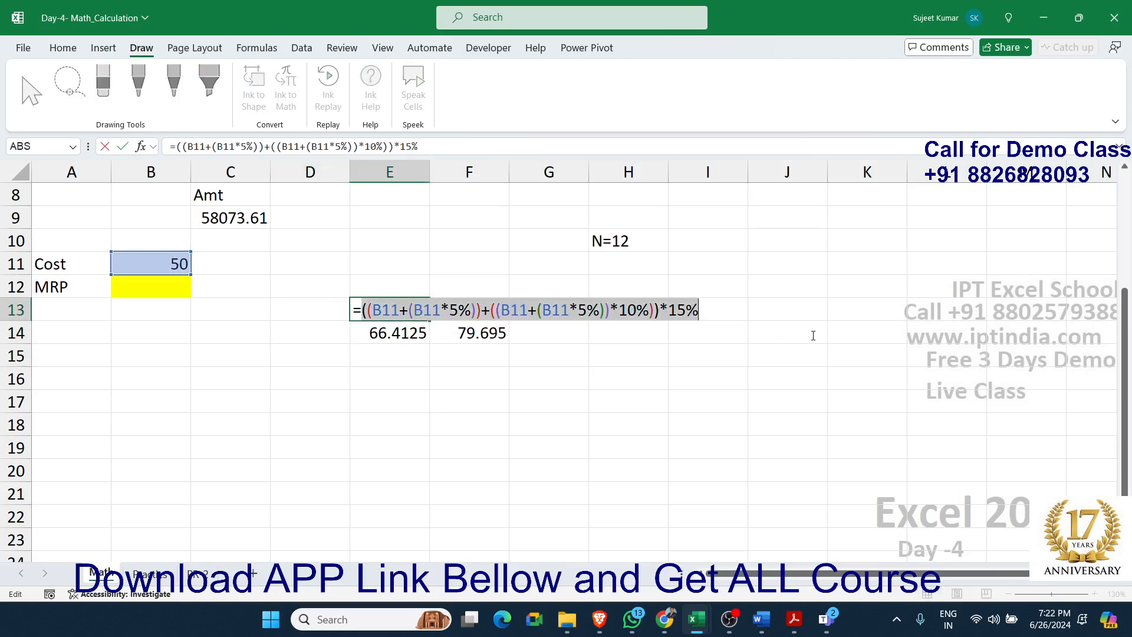
{"action": "key", "text": "Escape"}
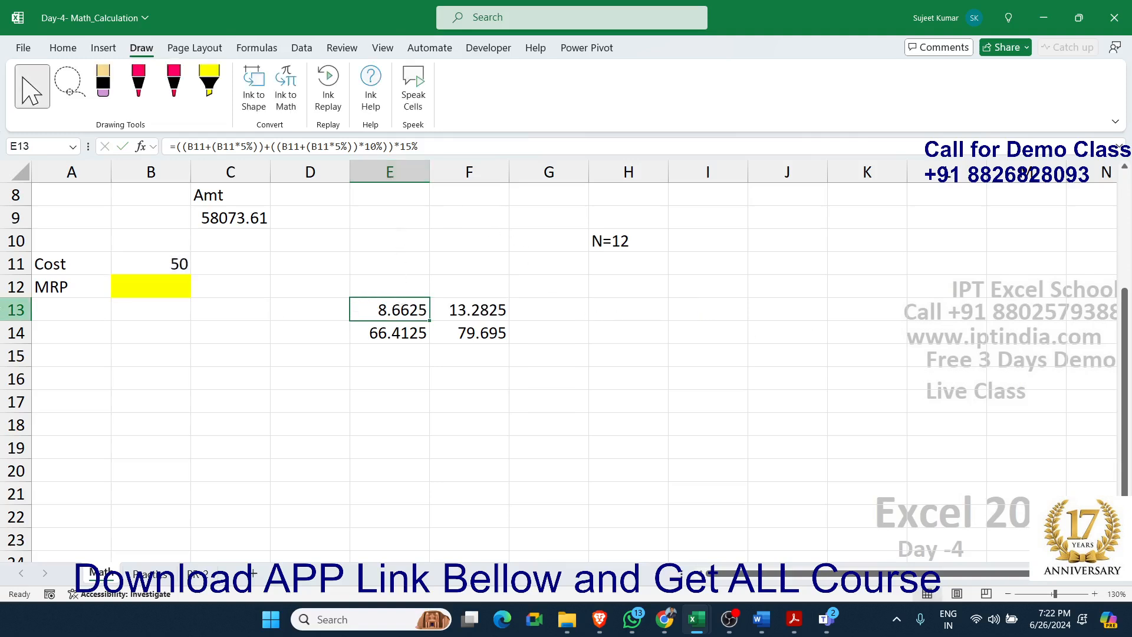
Replace the E13 reference in cell E14 with the copied 15% expression enclosed in parentheses, so the formula refers only to B11
{"action": "double_click", "coordinate": [403, 333]}
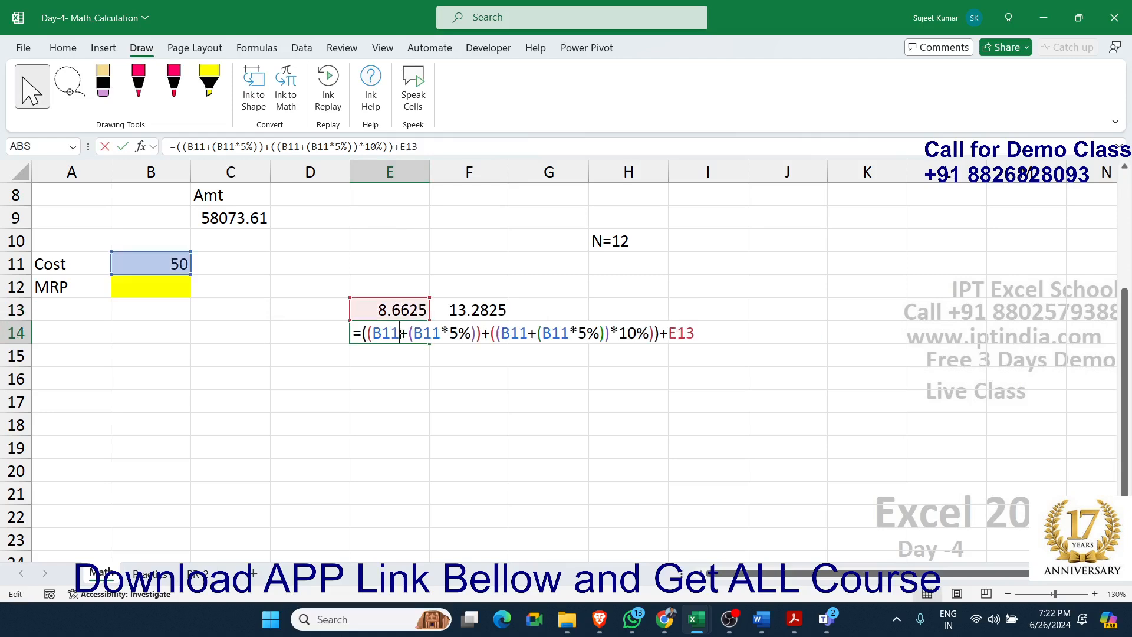
{"action": "double_click", "coordinate": [684, 333]}
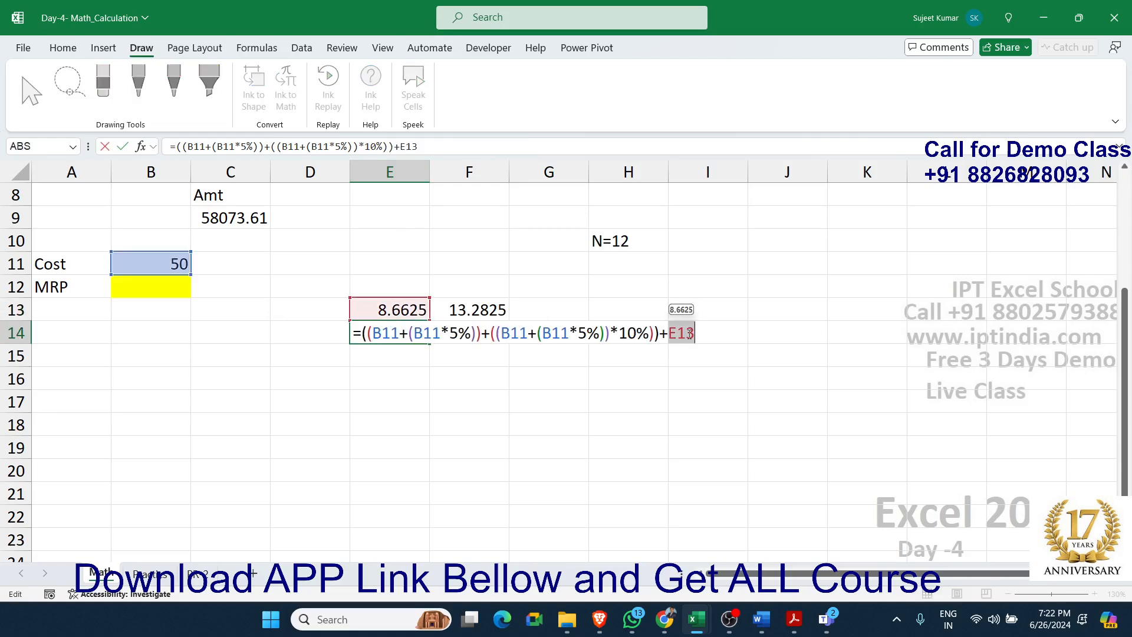
{"action": "key", "text": "BackSpace"}
{"action": "type", "text": "("}
{"action": "key", "text": "ctrl+v"}
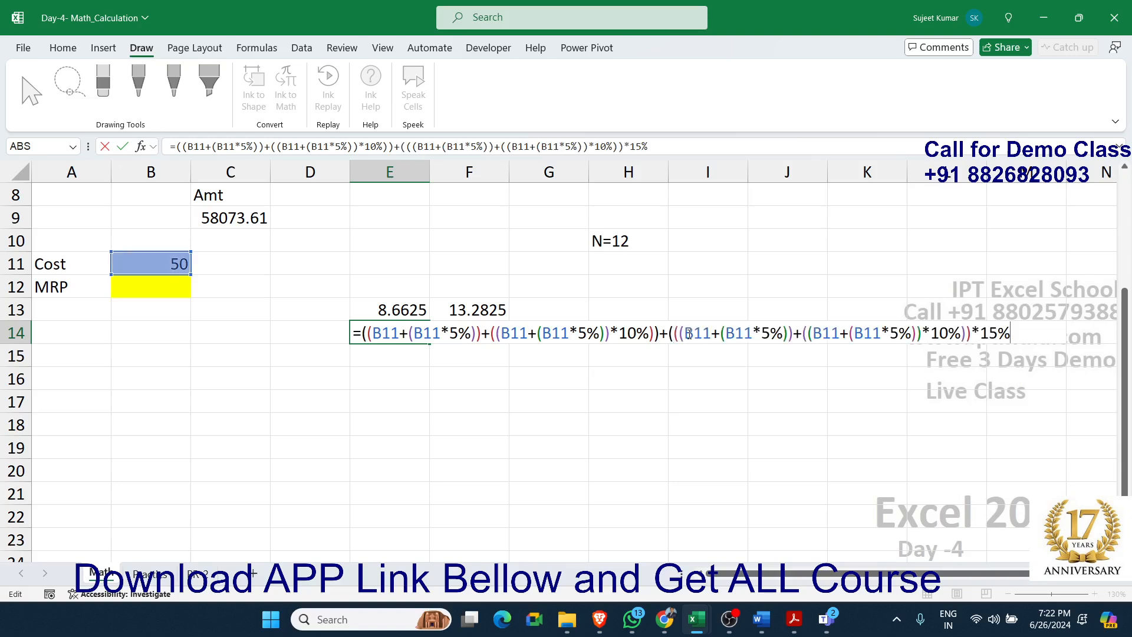
{"action": "type", "text": ")"}
{"action": "key", "text": "Return"}
Clear helper cell E13 and copy the whole expression after the equals sign from the formula in E14
{"action": "key", "text": "Up"}
{"action": "key", "text": "Up"}
{"action": "key", "text": "Delete"}
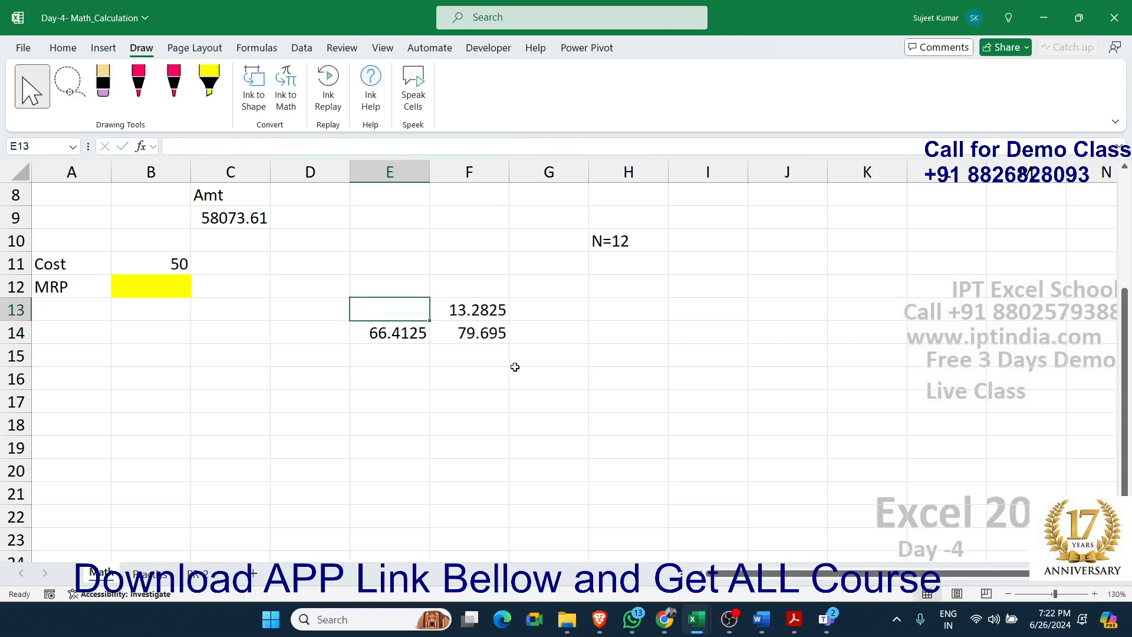
{"action": "double_click", "coordinate": [412, 333]}
{"action": "left_click_drag", "start_coordinate": [362, 333], "coordinate": [1041, 360]}
{"action": "key", "text": "ctrl+c"}
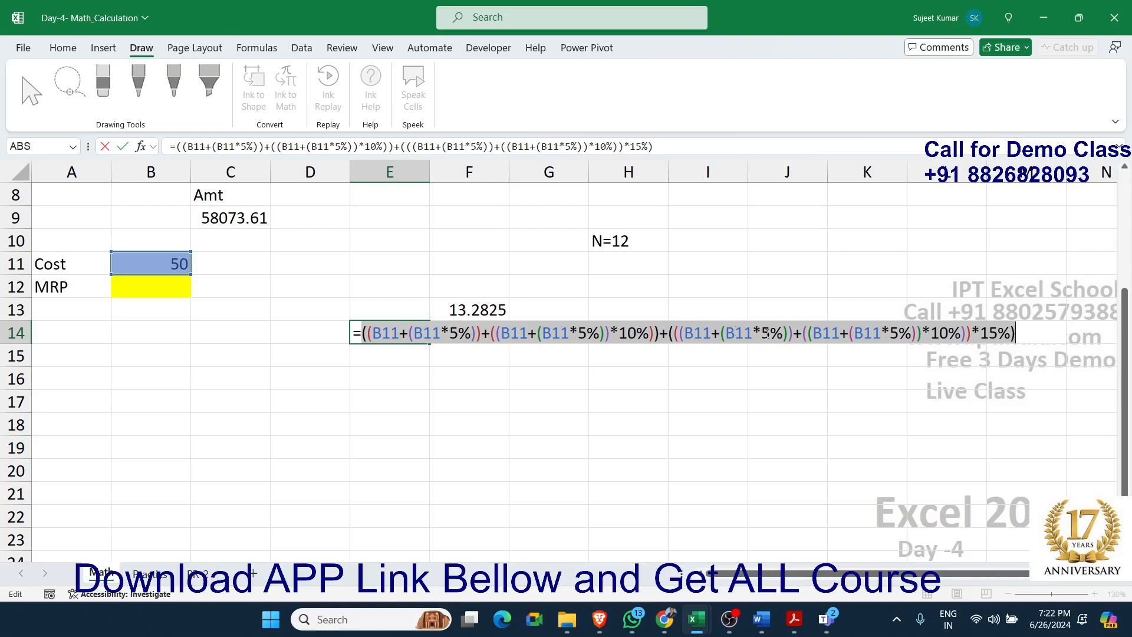
{"action": "key", "text": "Escape"}
Replace the E14 reference in cell F13 with the copied E14 expression in parentheses, multiplied by 20%
{"action": "double_click", "coordinate": [444, 316]}
{"action": "double_click", "coordinate": [453, 309]}
{"action": "type", "text": "()"}
{"action": "key", "text": "Left"}
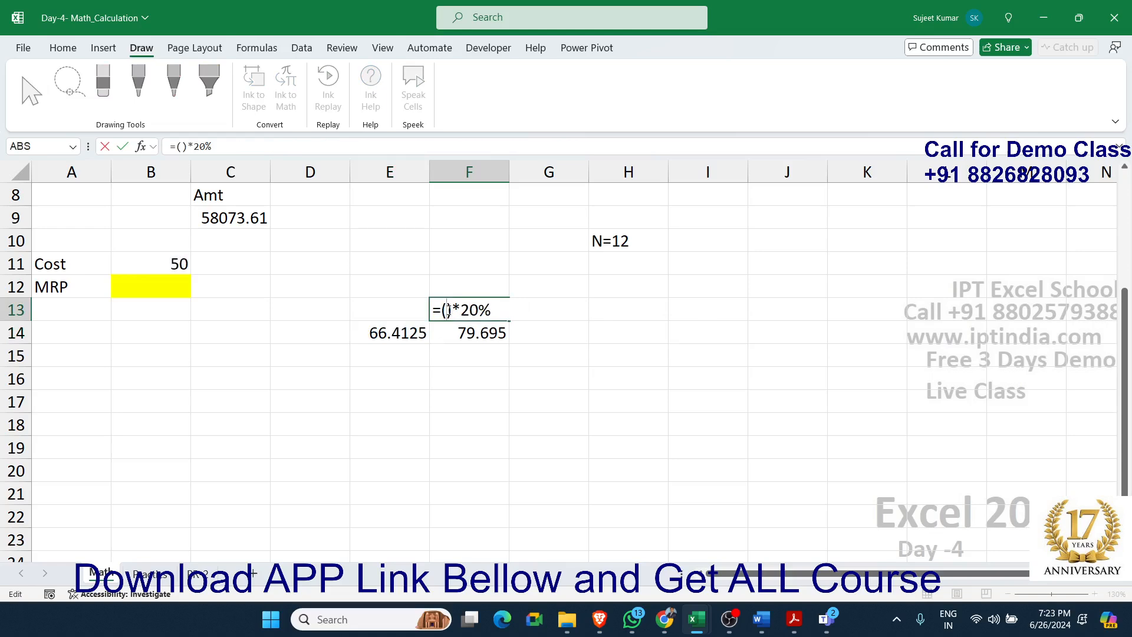
{"action": "key", "text": "ctrl+v"}
{"action": "key", "text": "Return"}
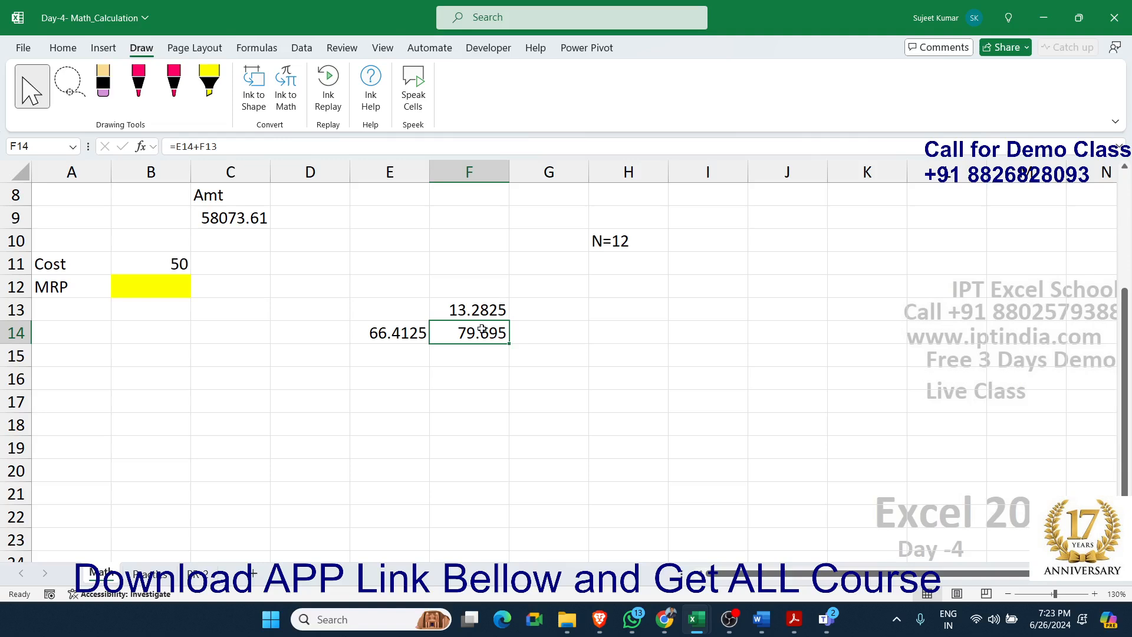
Replace the E14 reference in cell F14 with the copied E14 expression enclosed in parentheses
{"action": "double_click", "coordinate": [458, 334]}
{"action": "double_click", "coordinate": [458, 333]}
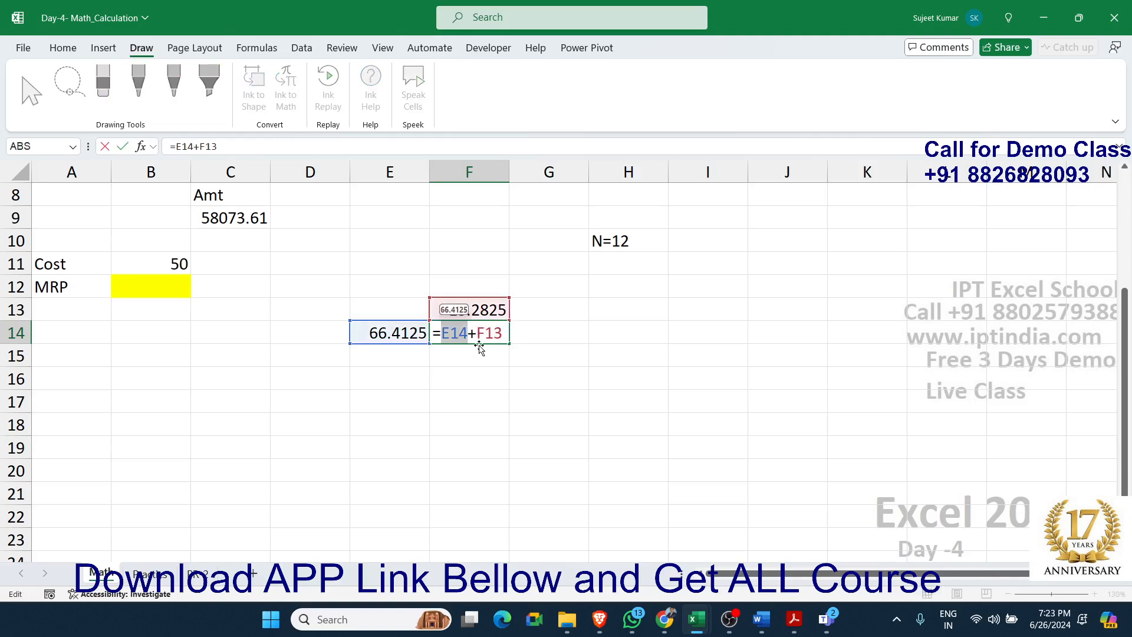
{"action": "type", "text": "()"}
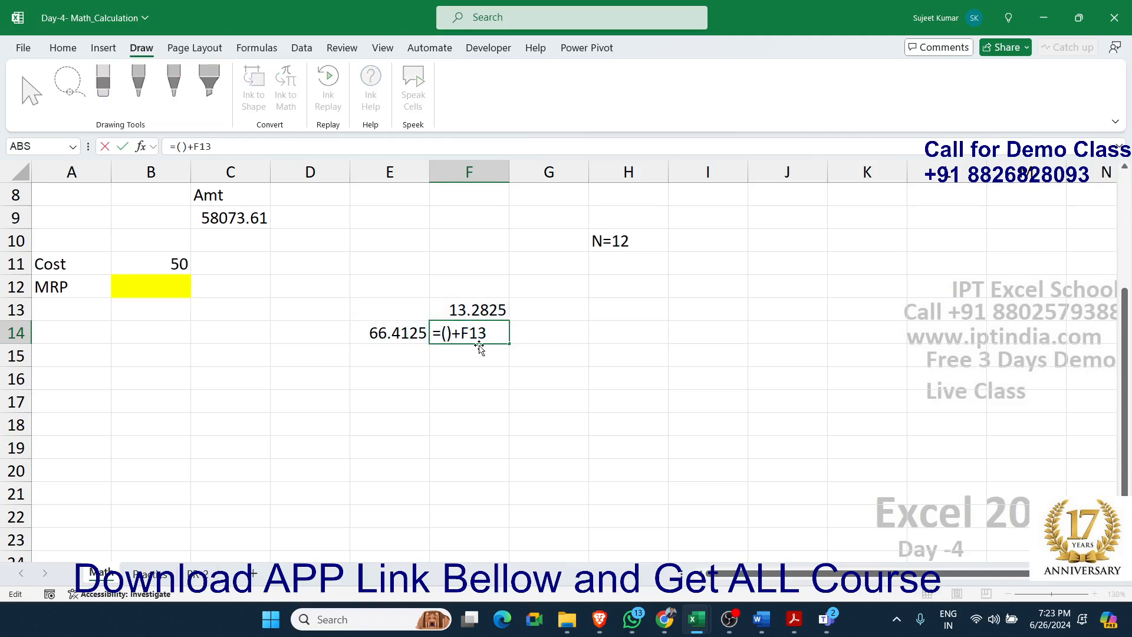
{"action": "key", "text": "ctrl+v"}
{"action": "key", "text": "Return"}
Clear helper cell E14 and copy the whole expression after the equals sign from the formula in F13
{"action": "key", "text": "Up"}
{"action": "key", "text": "Left"}
{"action": "key", "text": "Up"}
{"action": "key", "text": "Right"}
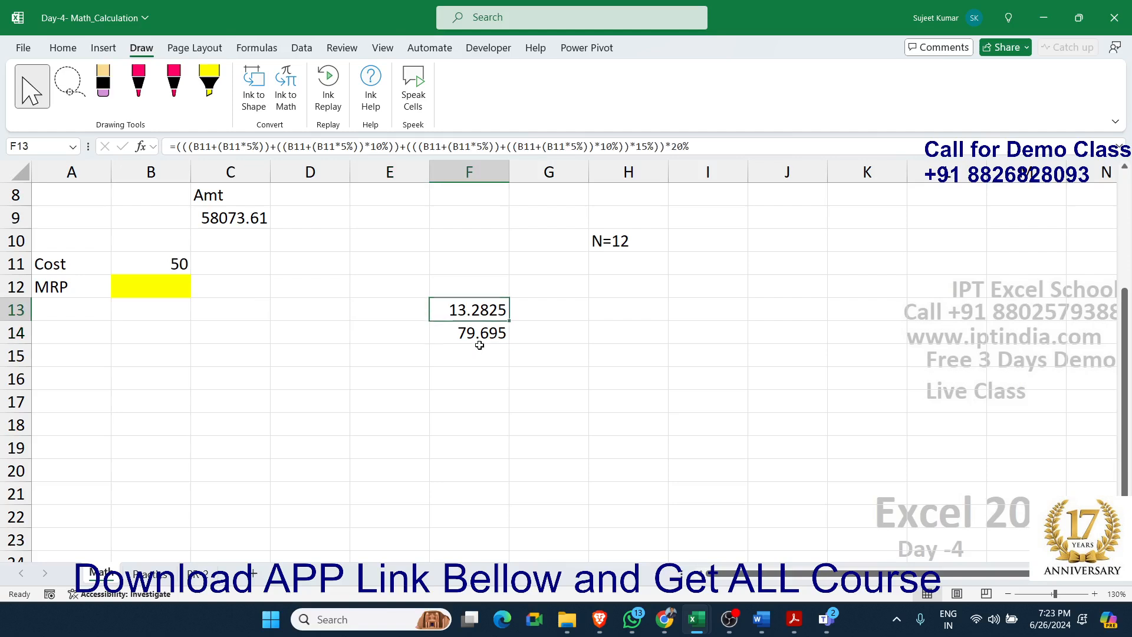
{"action": "double_click", "coordinate": [454, 316]}
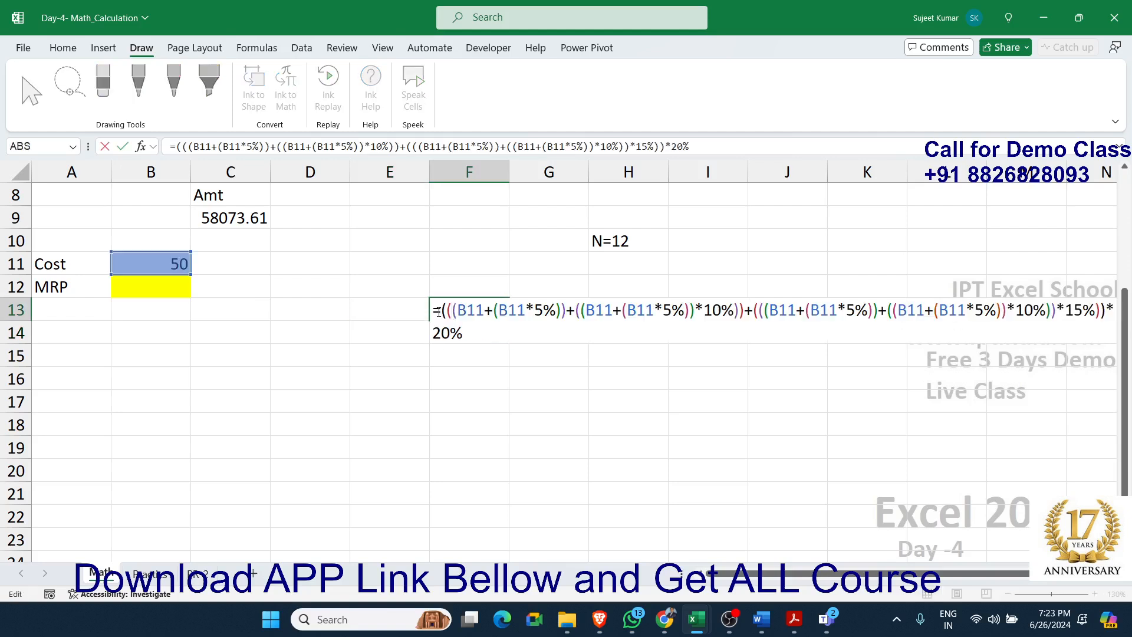
{"action": "left_click_drag", "start_coordinate": [441, 310], "coordinate": [490, 352]}
{"action": "key", "text": "ctrl+c"}
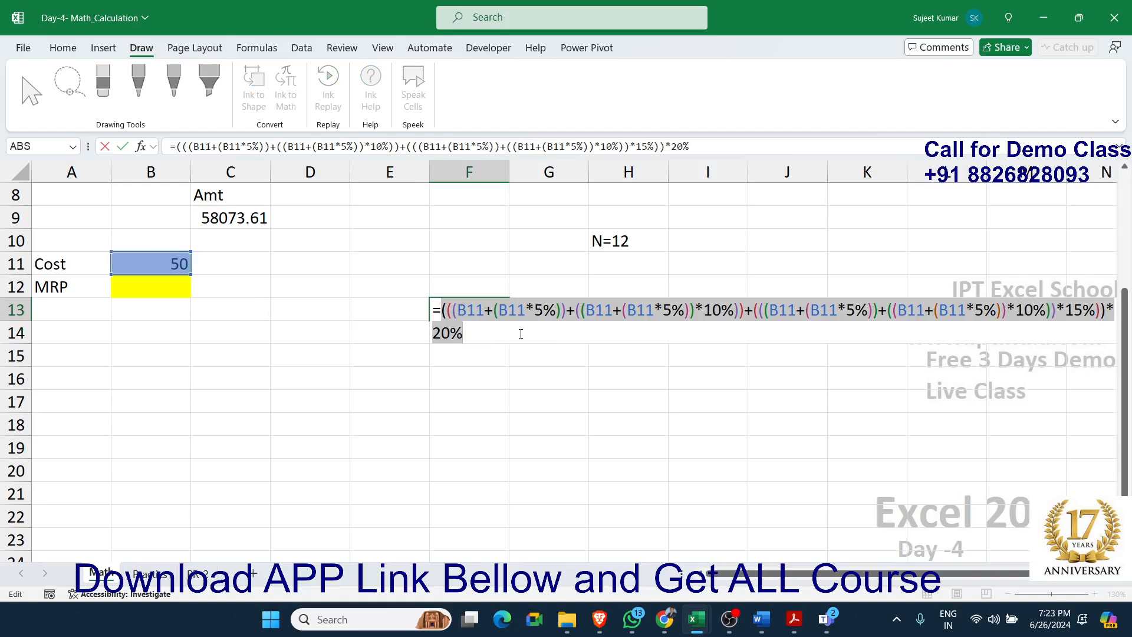
{"action": "key", "text": "Return"}
Replace the F13 reference in cell F14 with the copied 20% expression in parentheses, so the formula refers only to B11
{"action": "double_click", "coordinate": [484, 333]}
{"action": "double_click", "coordinate": [447, 356]}
{"action": "type", "text": "()"}
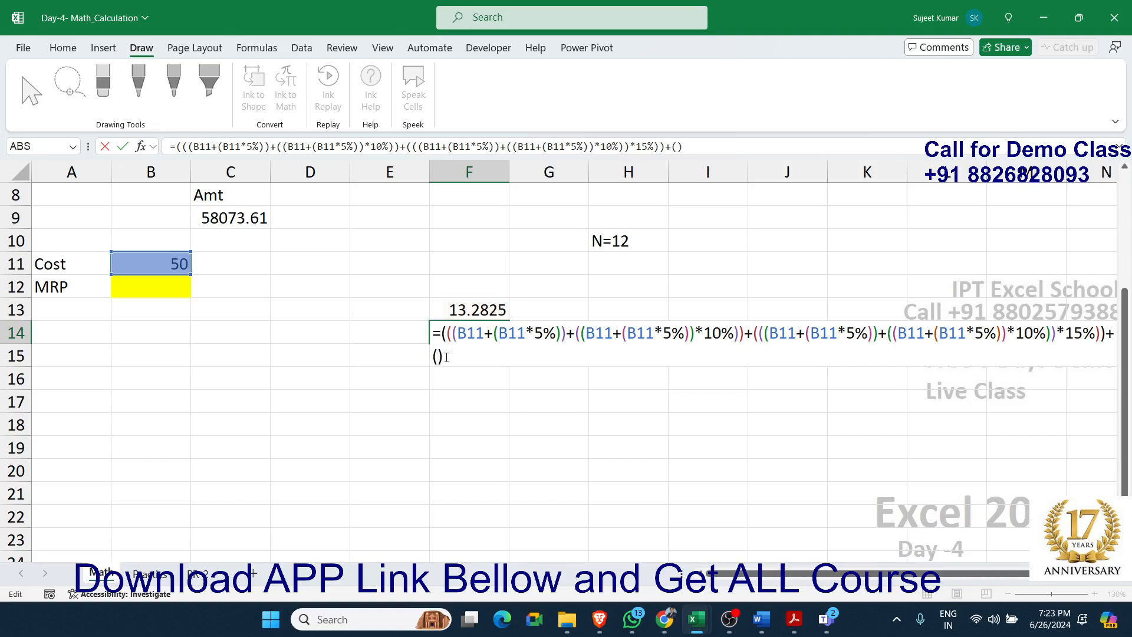
{"action": "key", "text": "ctrl+v"}
{"action": "type", "text": "*20%"}
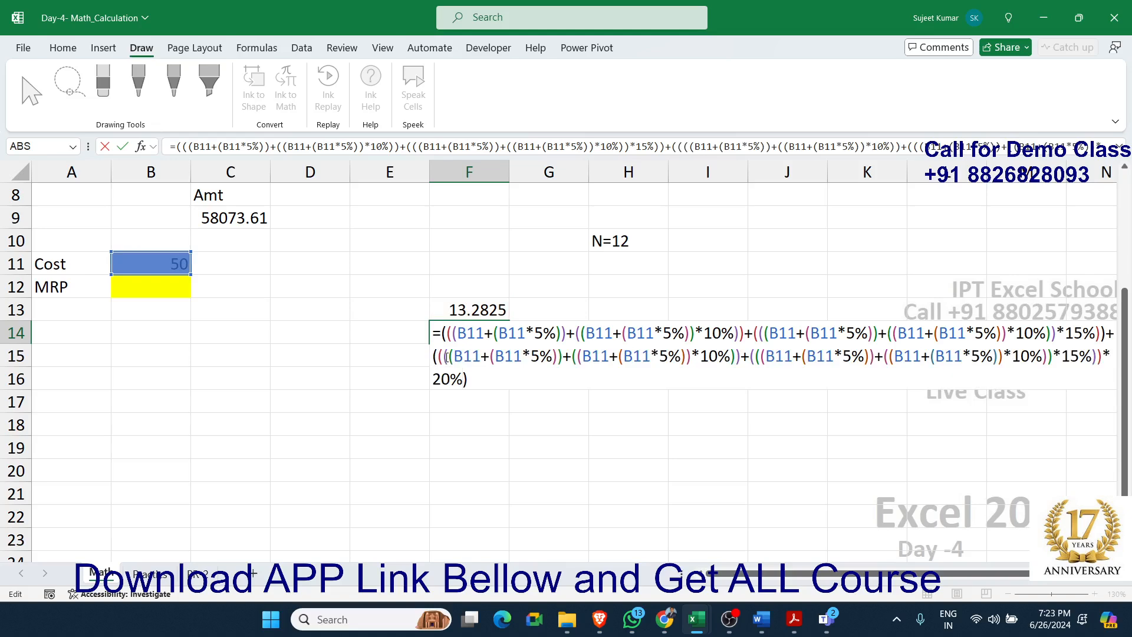
{"action": "key", "text": "Return"}
Clear helper cell F13, which the combined formula no longer needs
{"action": "key", "text": "Up"}
{"action": "key", "text": "Up"}
{"action": "key", "text": "Delete"}
{"action": "key", "text": "Down"}
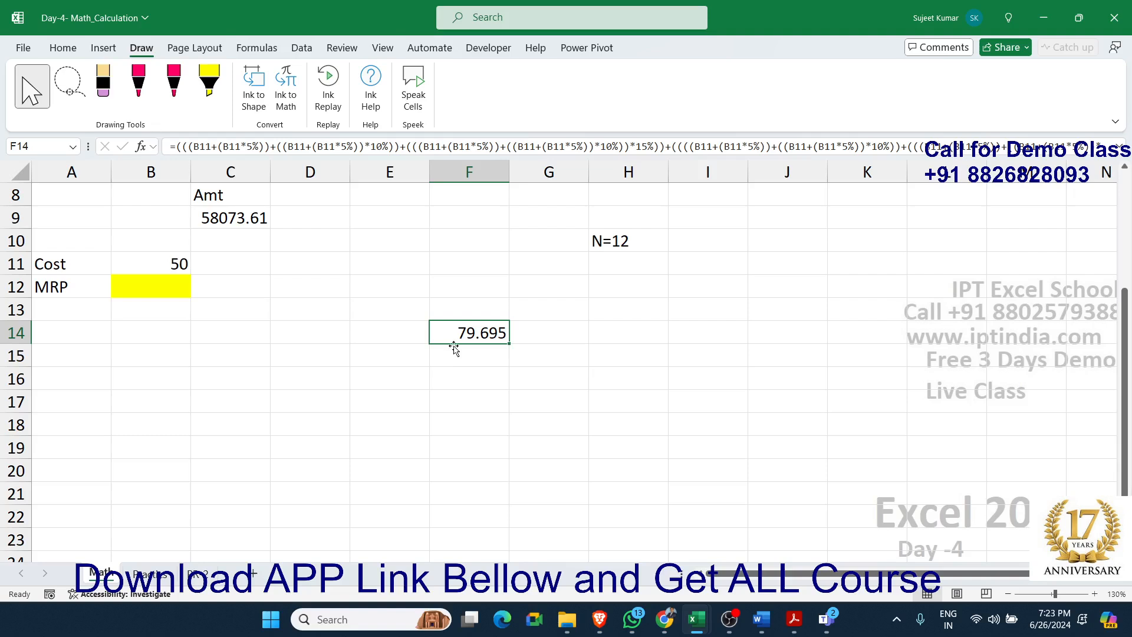
Move the combined formula from F14 to the MRP cell B12 and fill that cell yellow
{"action": "left_click_drag", "start_coordinate": [453, 344], "coordinate": [144, 299]}
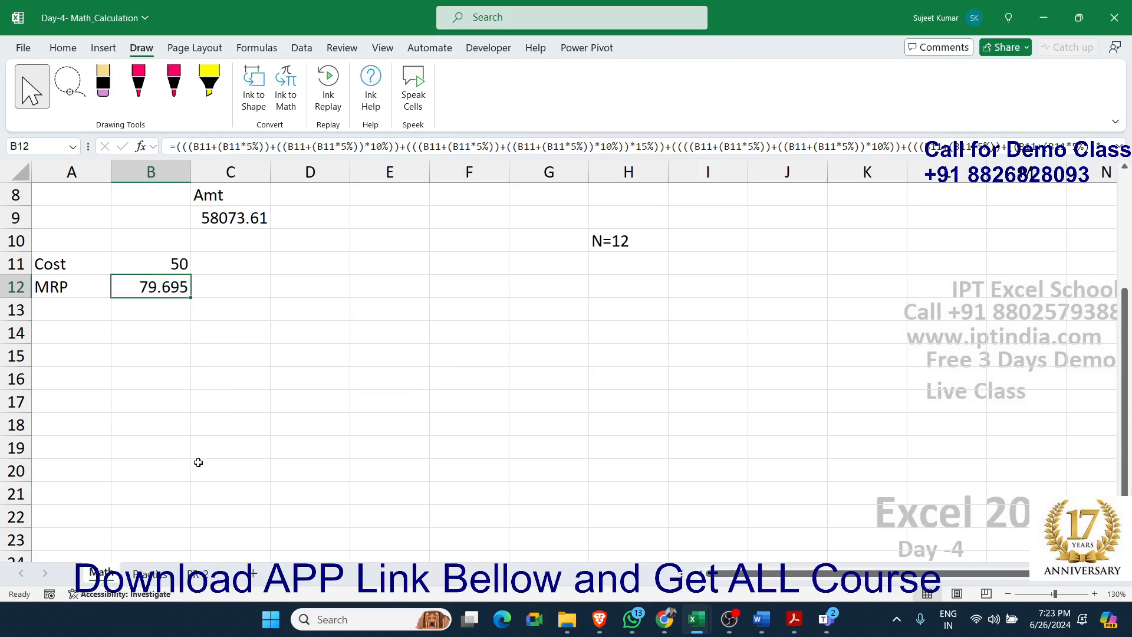
{"action": "left_click", "coordinate": [81, 52]}
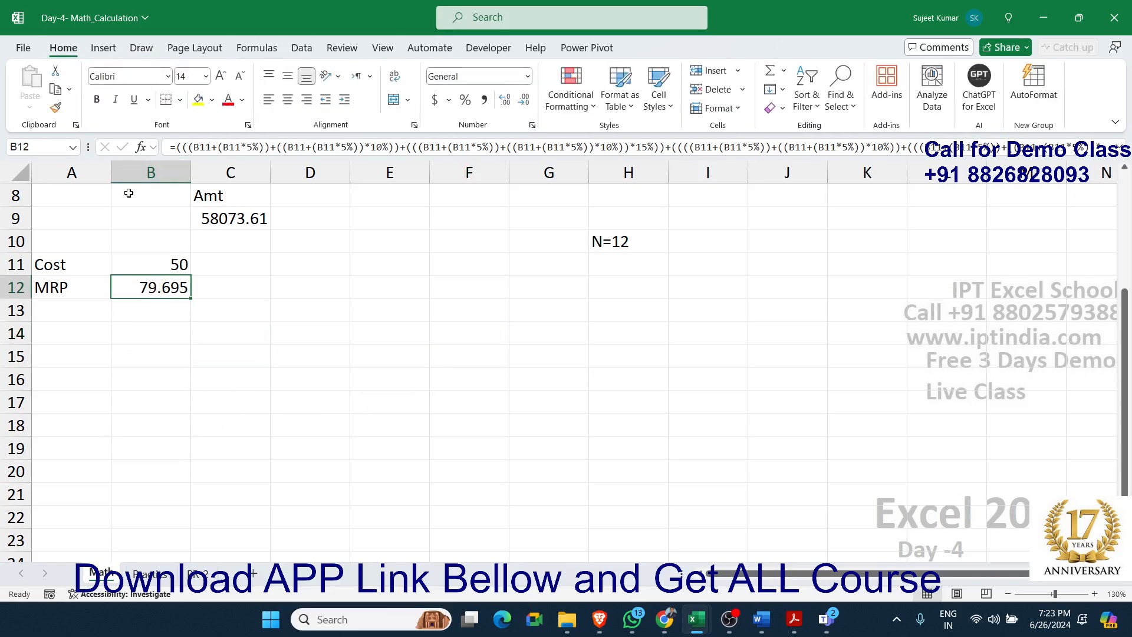
{"action": "left_click", "coordinate": [198, 99]}
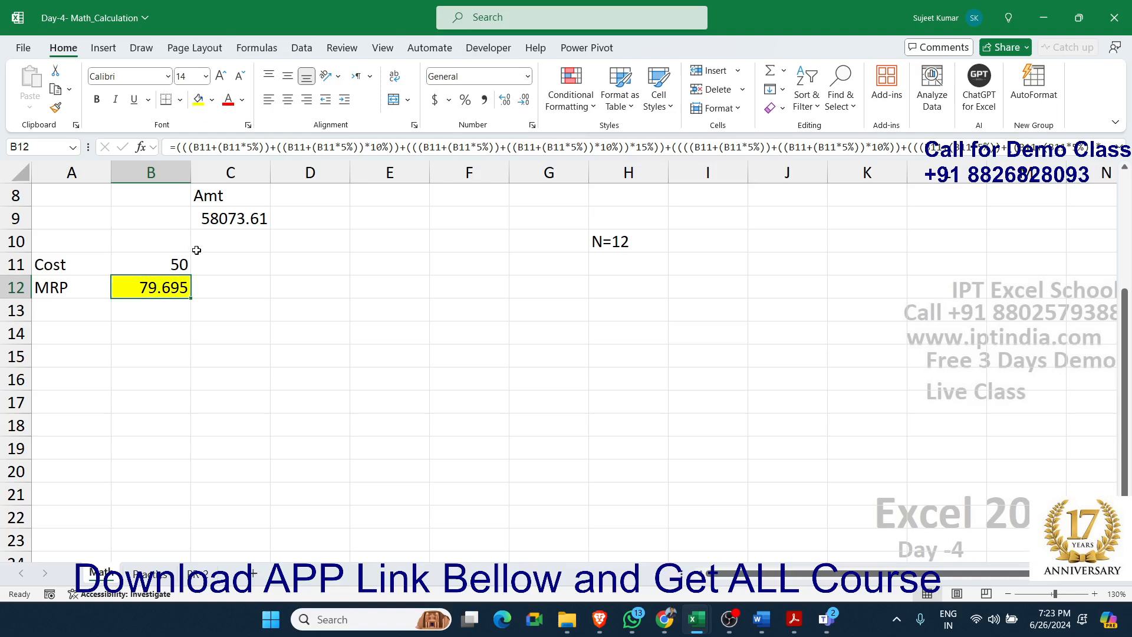
Review the combined MRP formula in cell B12, leaving its contents as they are
{"action": "double_click", "coordinate": [163, 290]}
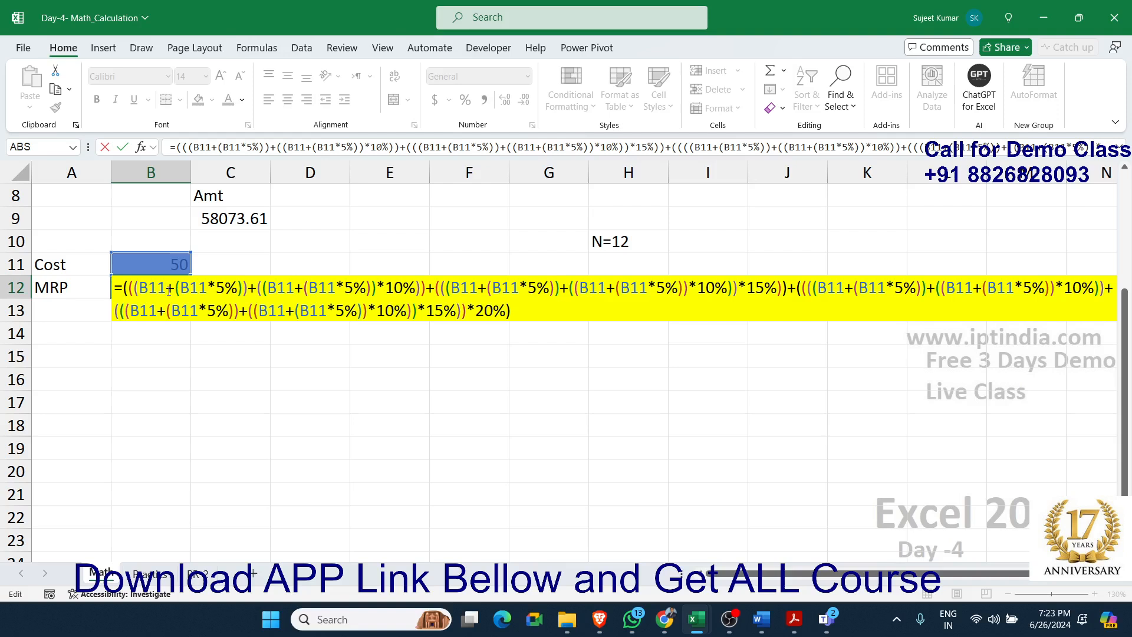
{"action": "key", "text": "Return"}
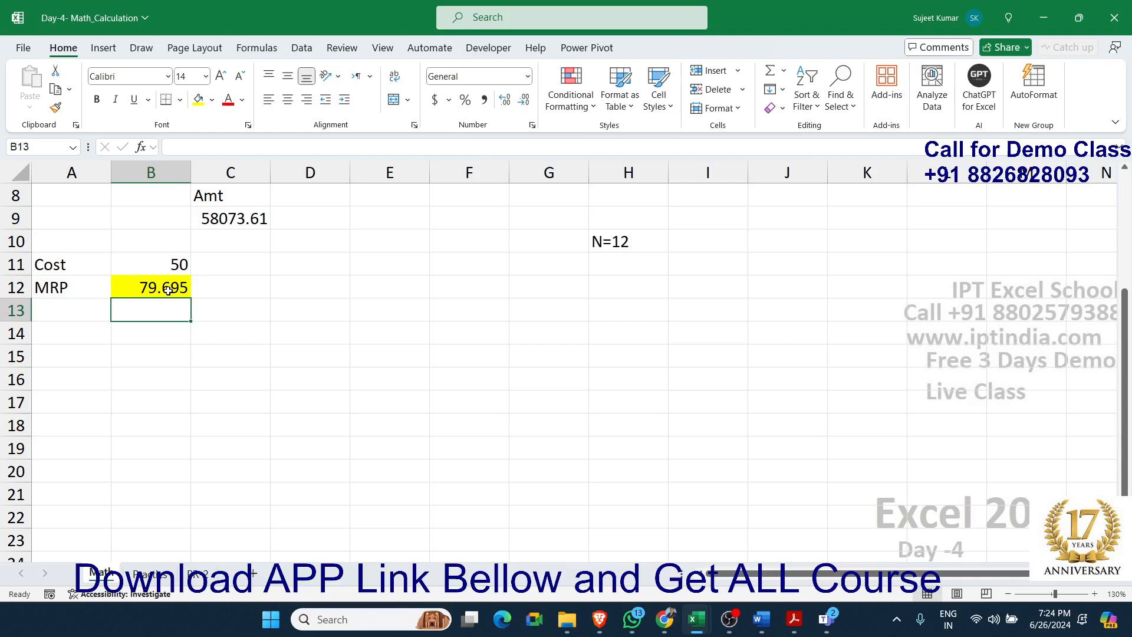
{"action": "scroll", "coordinate": [227, 313], "scroll_direction": "up", "scroll_amount": 3}
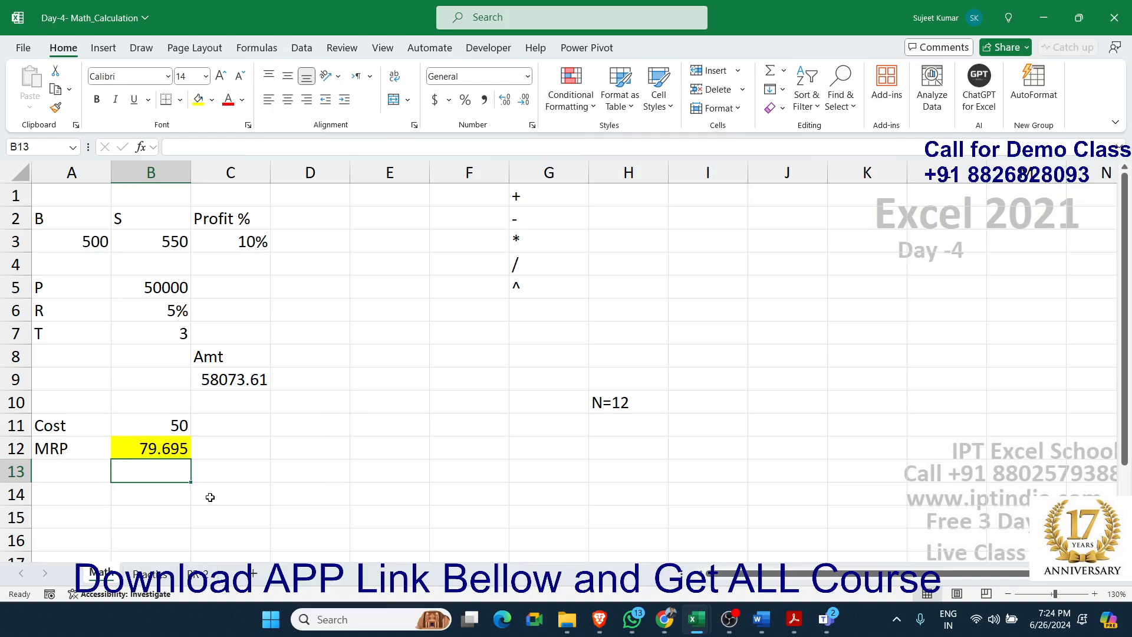
{"action": "double_click", "coordinate": [183, 451]}
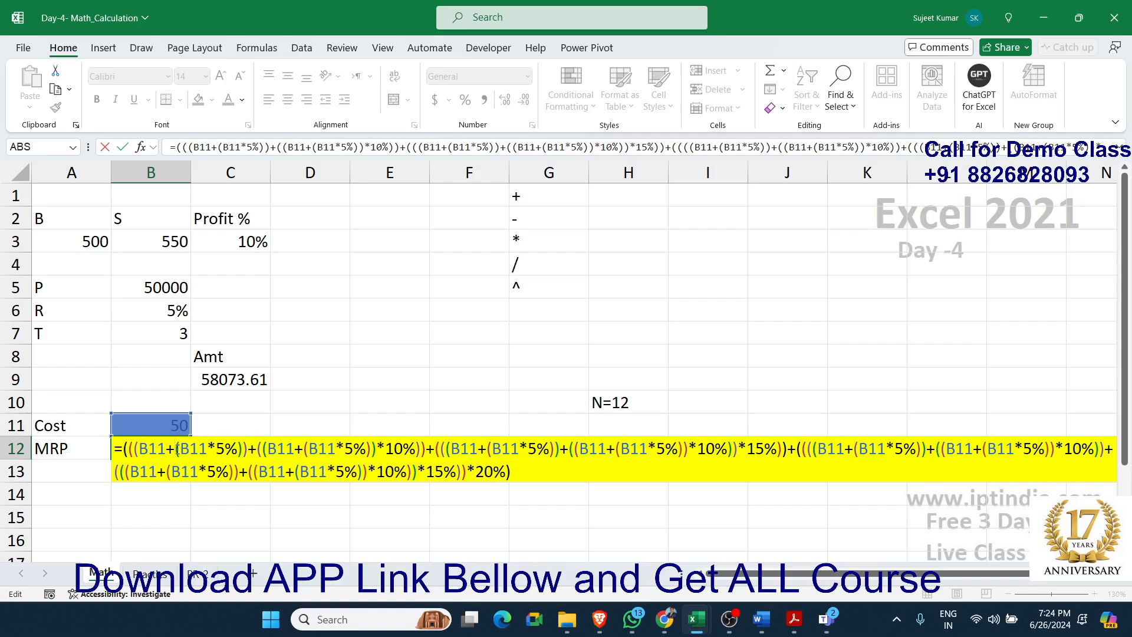
{"action": "key", "text": "Return"}
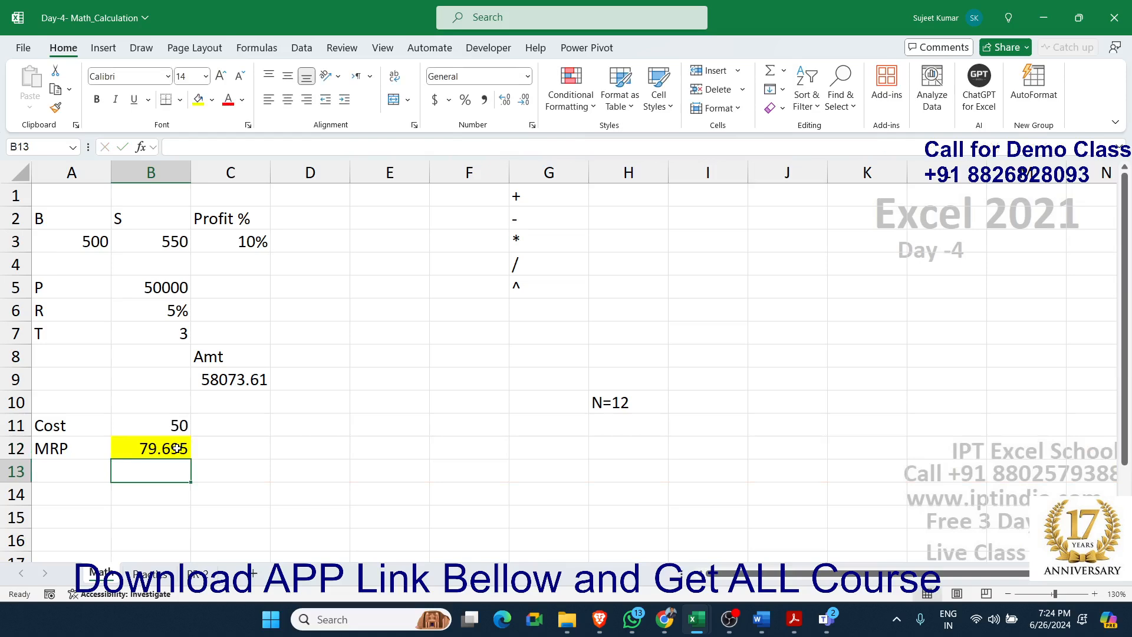
{"action": "left_click", "coordinate": [169, 454]}
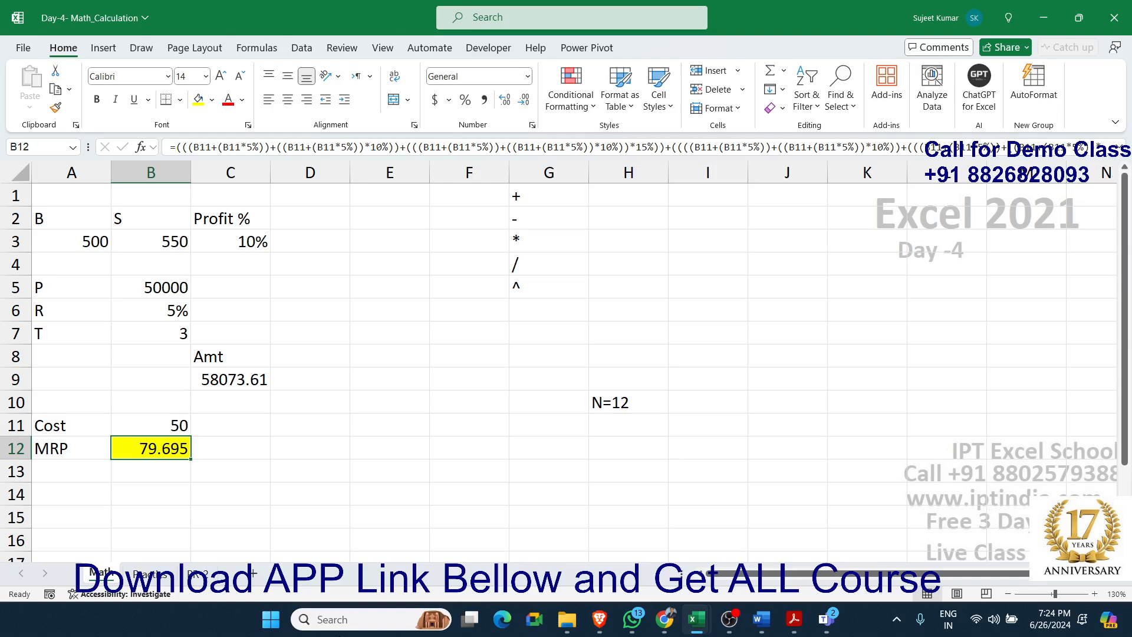
Add a new worksheet and enter the text B,B,E,F,B in cell A1
{"action": "left_click", "coordinate": [253, 573]}
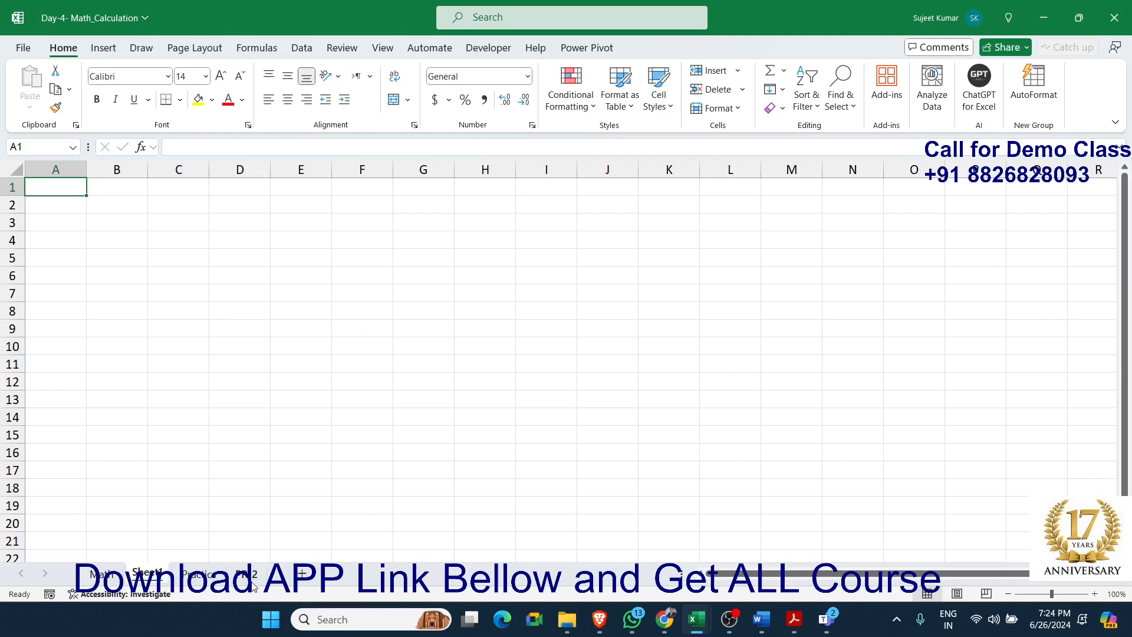
{"action": "scroll", "coordinate": [253, 581], "scroll_direction": "up", "scroll_amount": 8}
{"action": "scroll", "coordinate": [253, 580], "scroll_direction": "up", "scroll_amount": 1}
{"action": "type", "text": "B,B,E,F,B"}
{"action": "key", "text": "Tab"}
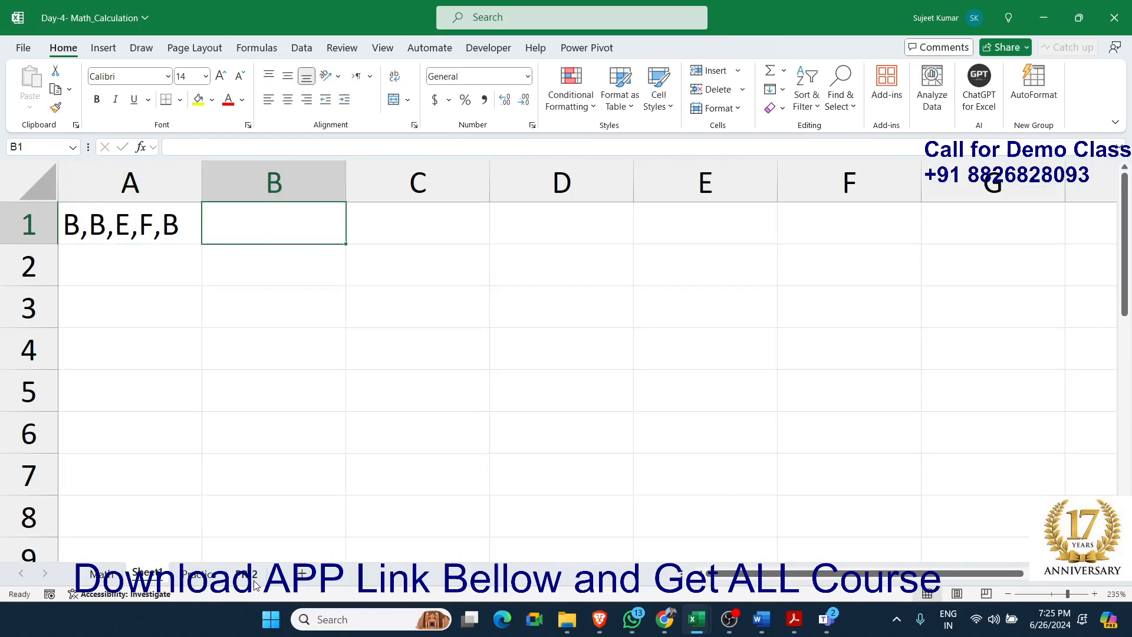
Insert a blank row above the B,B,E,F,B text and go to cell B2
{"action": "key", "text": "shift+space"}
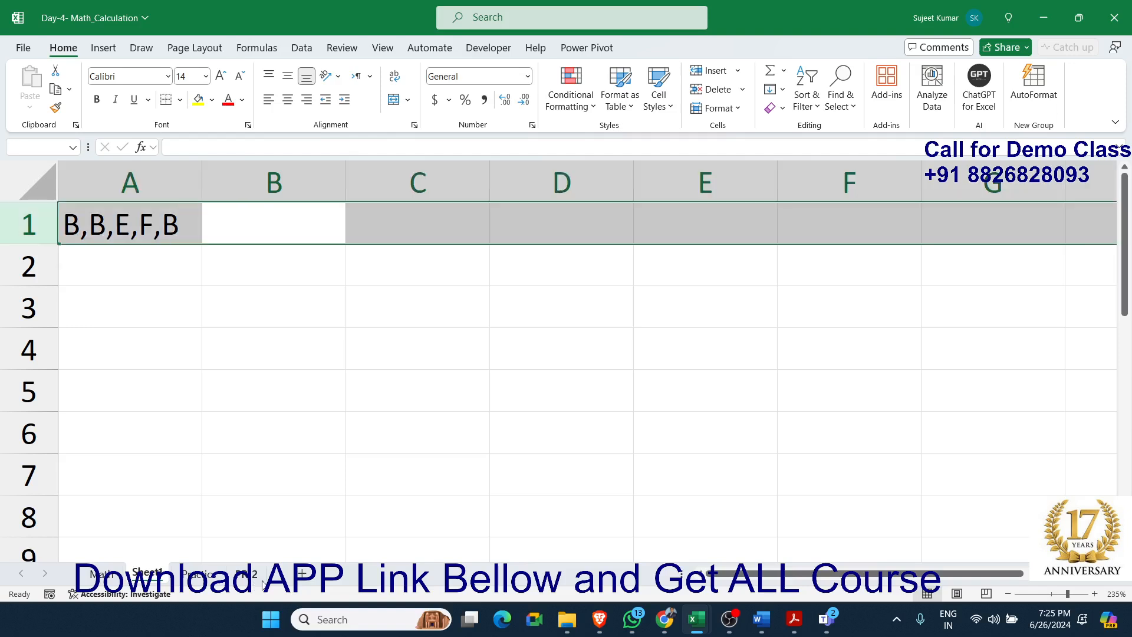
{"action": "key", "text": "ctrl+shift+plus"}
{"action": "key", "text": "Down"}
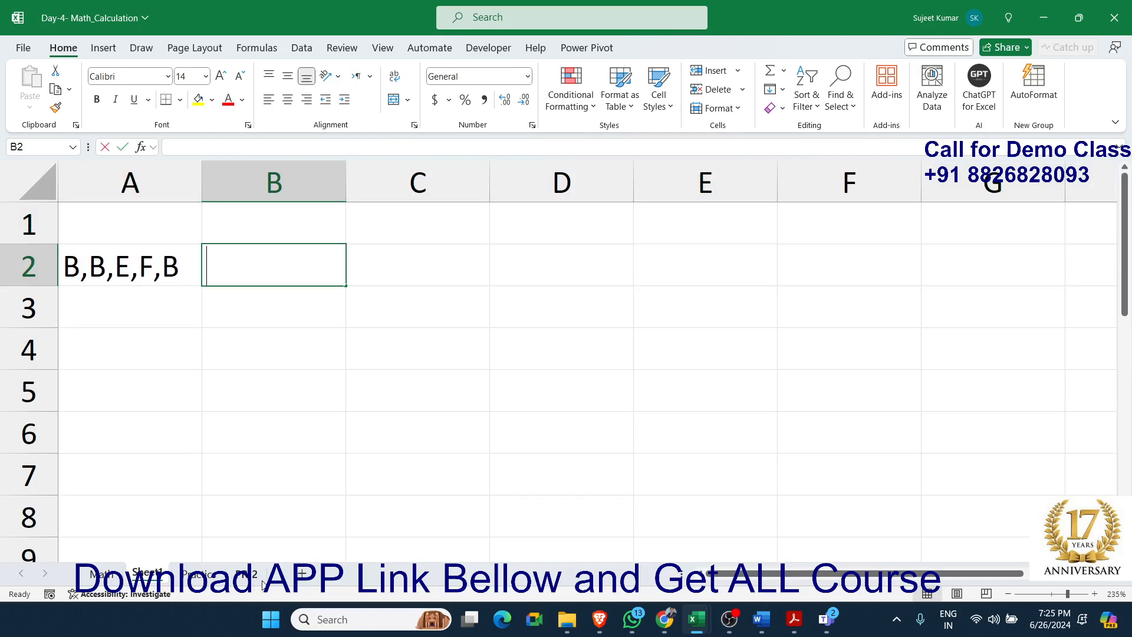
Enter =LEN(A2)-LEN(SUBSTITUTE(A2,"B","")) in cell B2 to count the letter B in the text
{"action": "type", "text": "=len("}
{"action": "key", "text": "Left"}
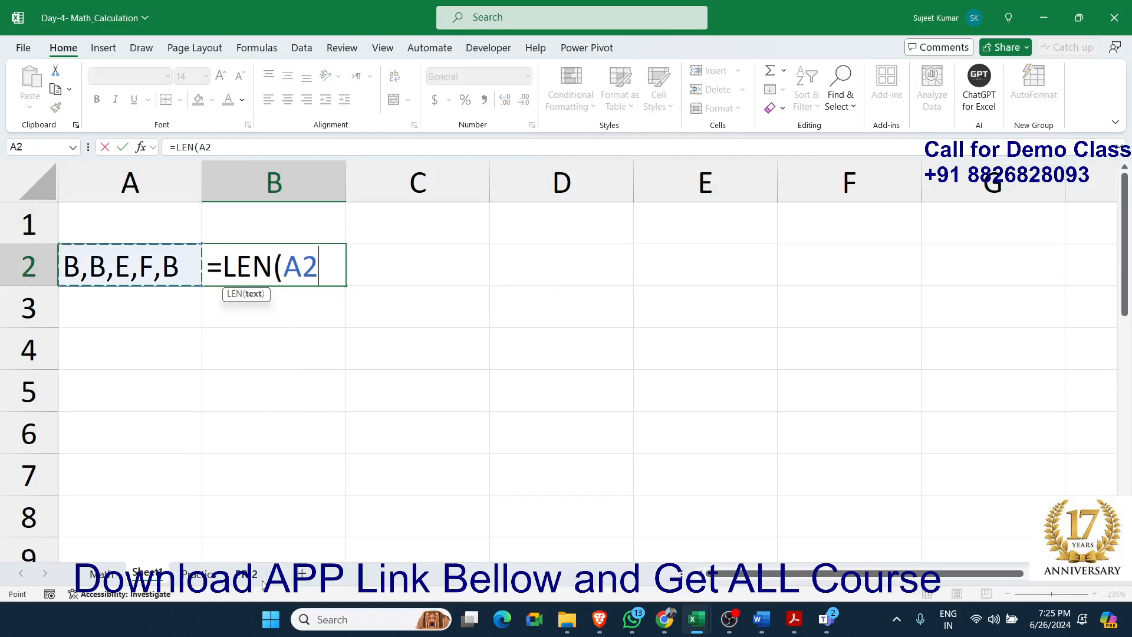
{"action": "key", "text": "BackSpace"}
{"action": "key", "text": "BackSpace"}
{"action": "key", "text": "Left"}
{"action": "type", "text": ")-l"}
{"action": "type", "text": "n"}
{"action": "key", "text": "BackSpace"}
{"action": "type", "text": "en"}
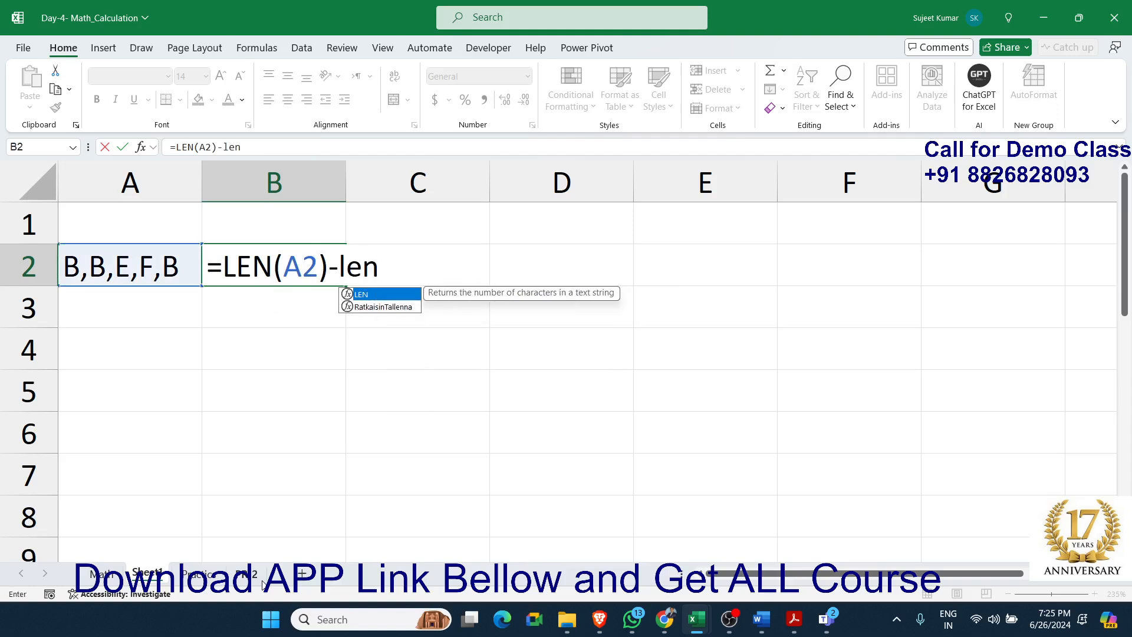
{"action": "key", "text": "Tab"}
{"action": "type", "text": "su"}
{"action": "key", "text": "Tab"}
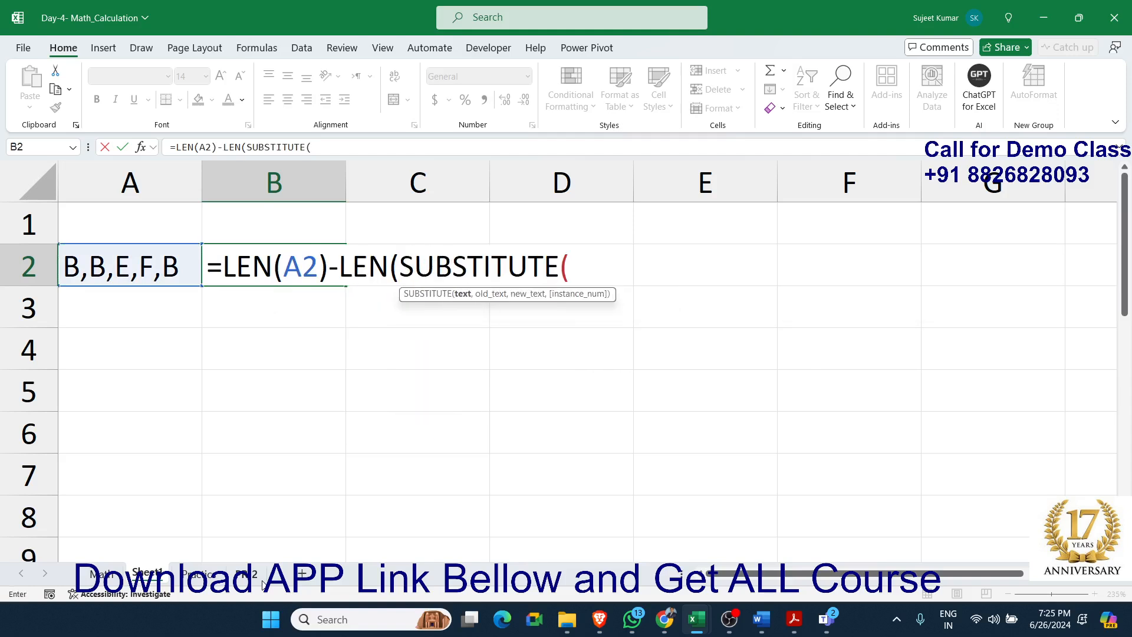
{"action": "key", "text": "Left"}
{"action": "type", "text": ",\"B\","}
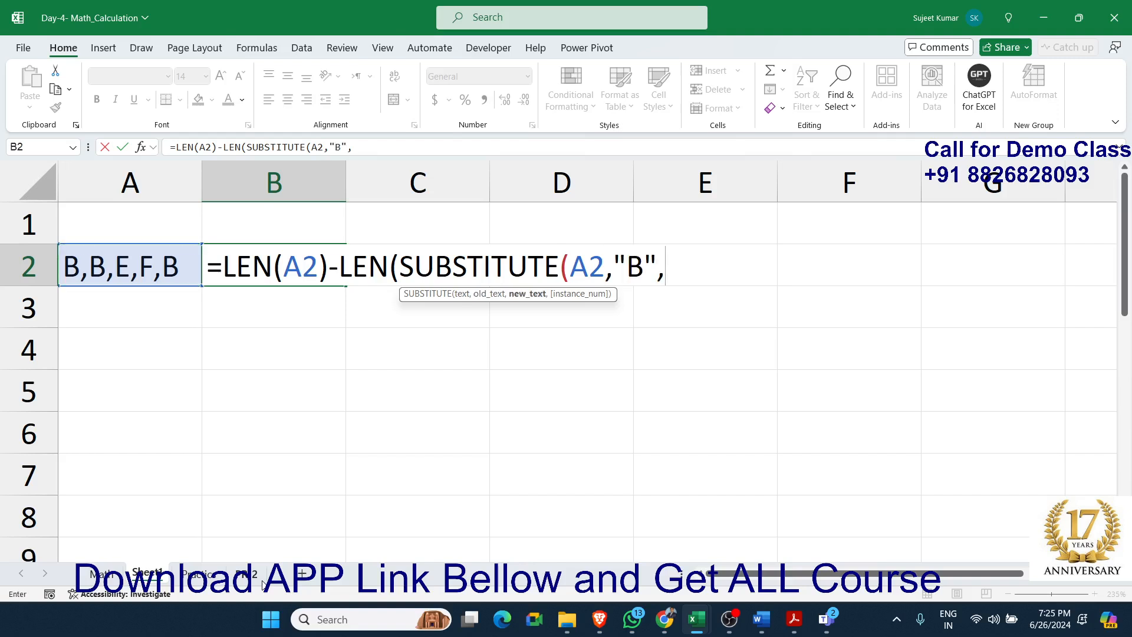
{"action": "type", "text": "\"\"))"}
{"action": "key", "text": "Return"}
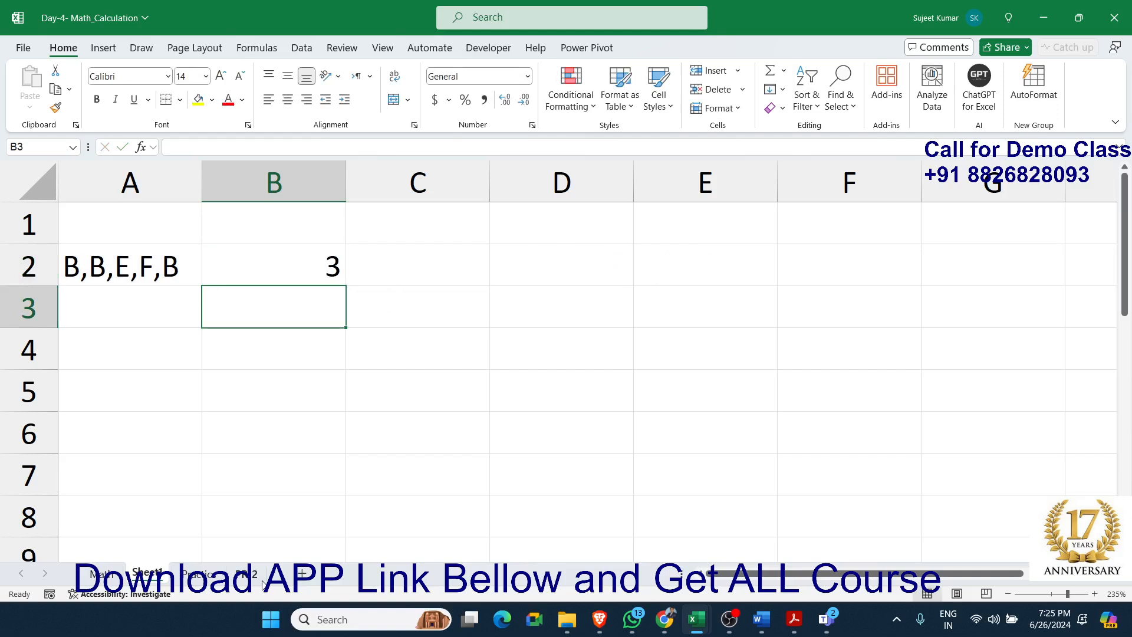
Review the B-counting formula in cell B2 and move it to cell D2
{"action": "double_click", "coordinate": [303, 268]}
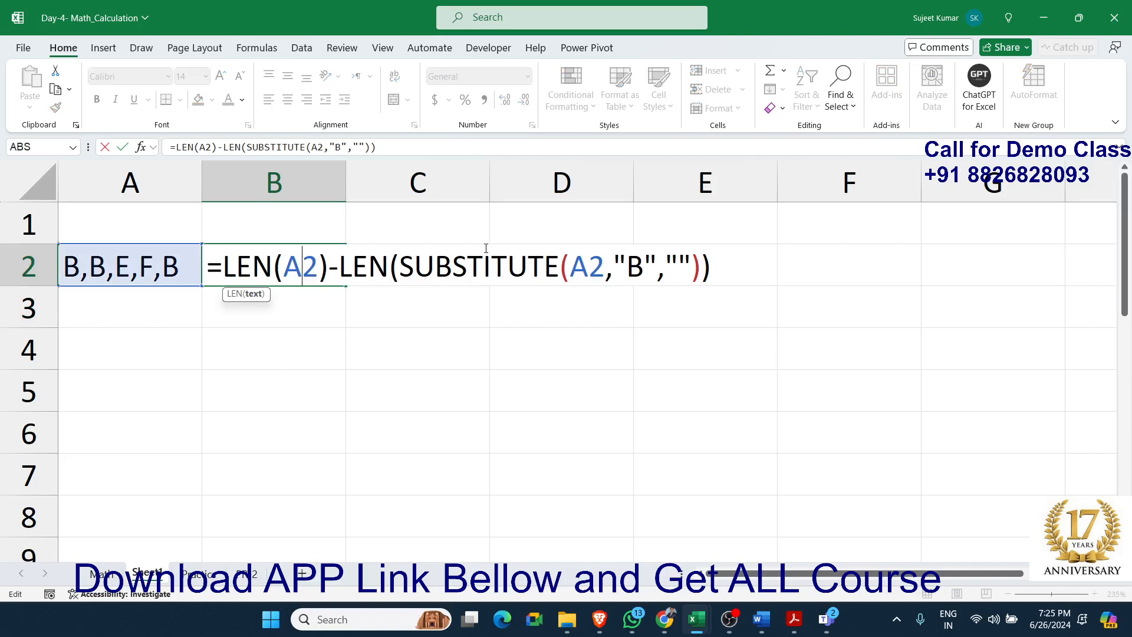
{"action": "key", "text": "Return"}
{"action": "left_click", "coordinate": [303, 271]}
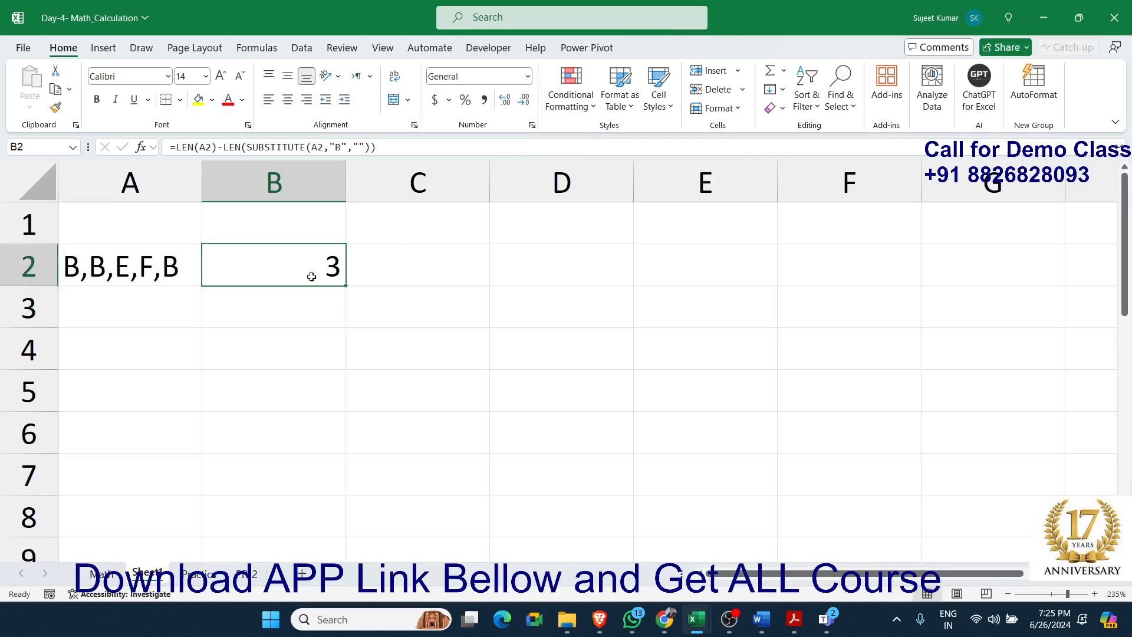
{"action": "left_click_drag", "start_coordinate": [317, 286], "coordinate": [550, 275]}
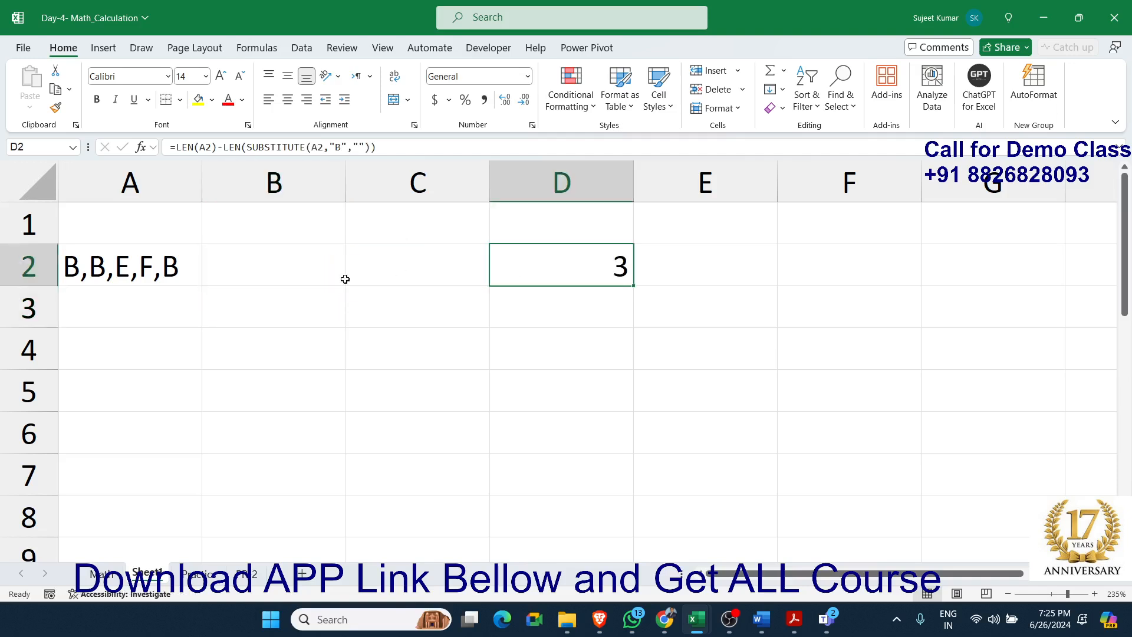
Enter =LEN(A2) in cell B3 to get the length of the original text
{"action": "left_click", "coordinate": [298, 291]}
{"action": "type", "text": "=len"}
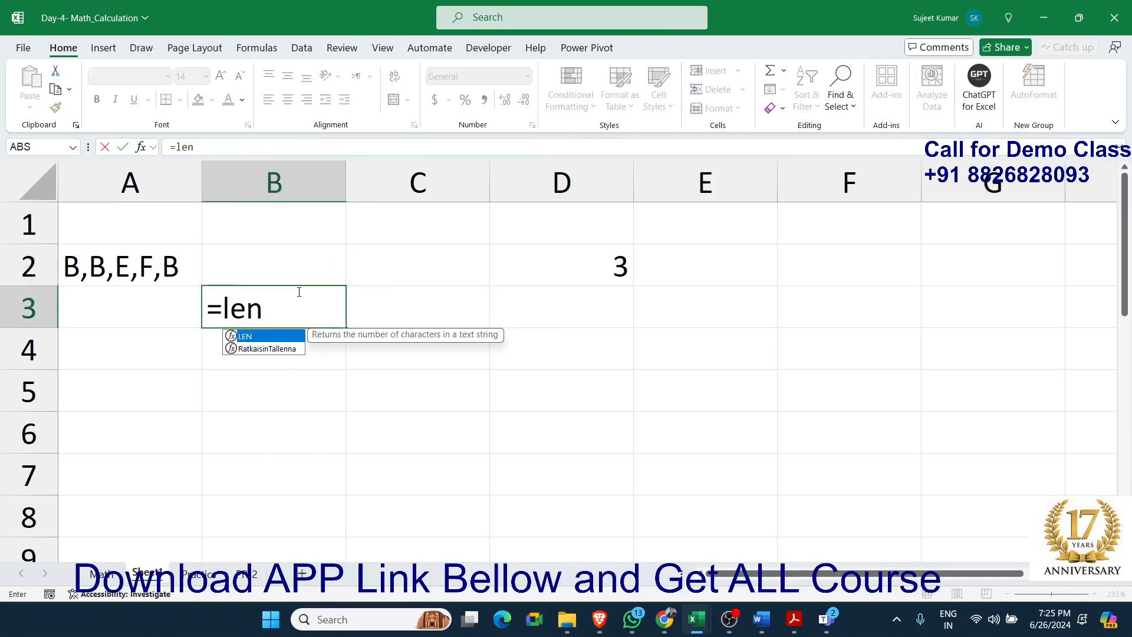
{"action": "key", "text": "Tab"}
{"action": "key", "text": "Left"}
{"action": "key", "text": "Up"}
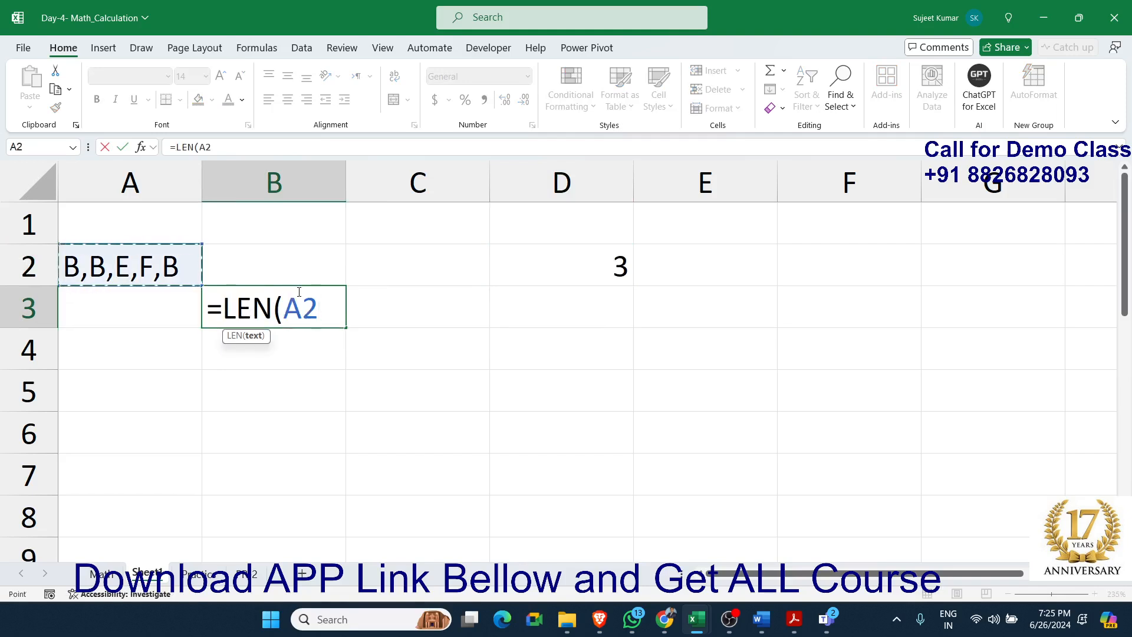
{"action": "key", "text": "Return"}
{"action": "left_click", "coordinate": [309, 291]}
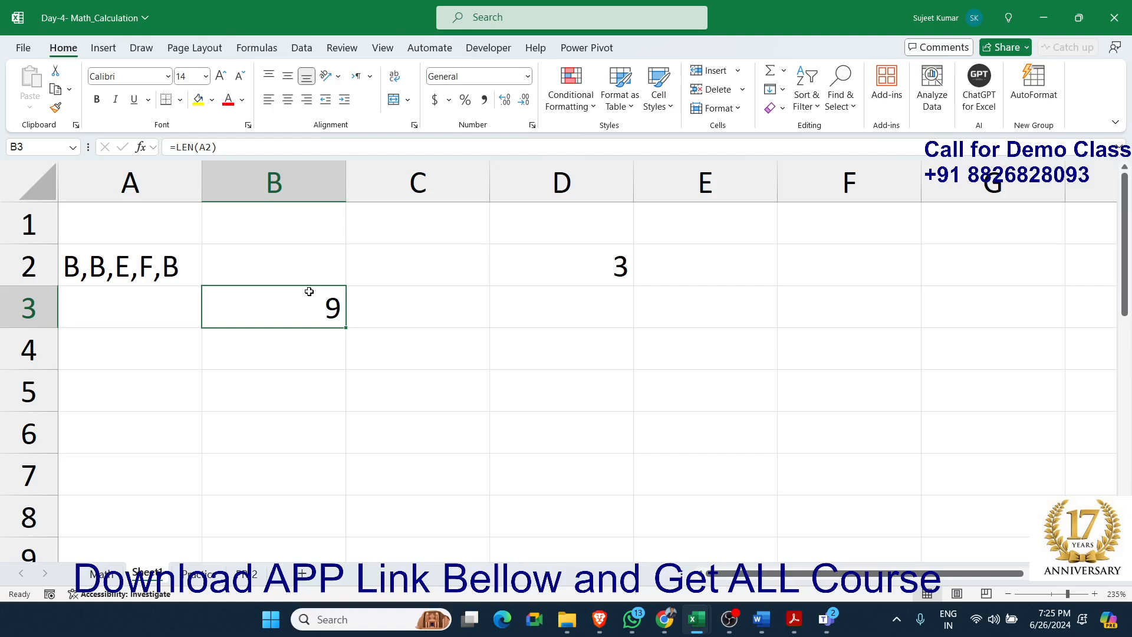
{"action": "left_click", "coordinate": [363, 305]}
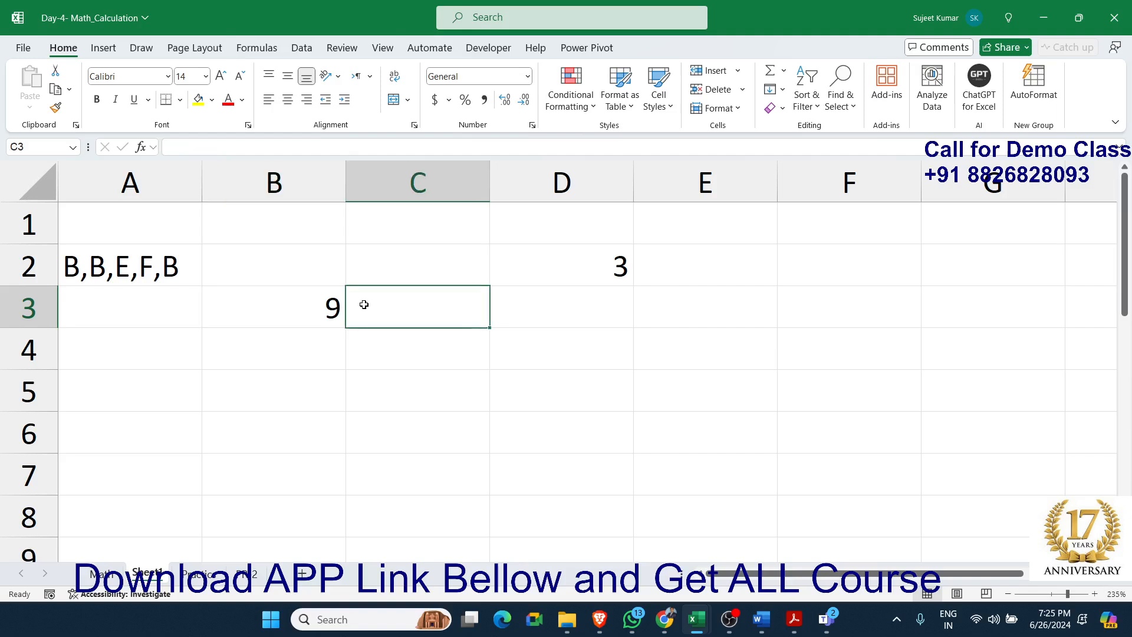
{"action": "type", "text": "=sub"}
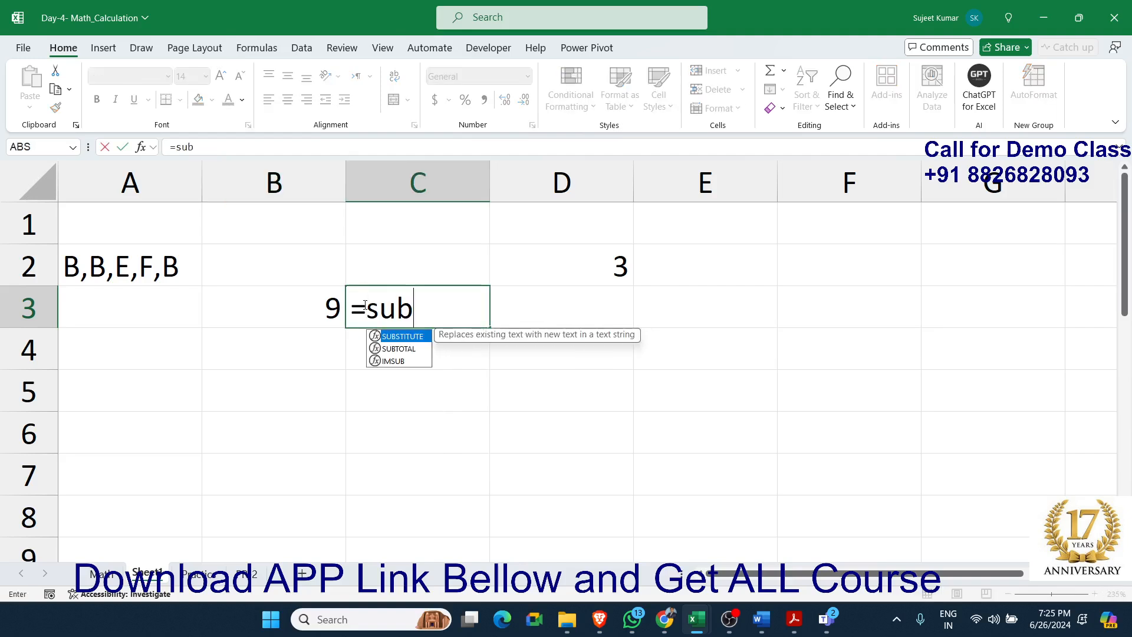
{"action": "key", "text": "Tab"}
{"action": "key", "text": "Escape"}
{"action": "key", "text": "Left"}
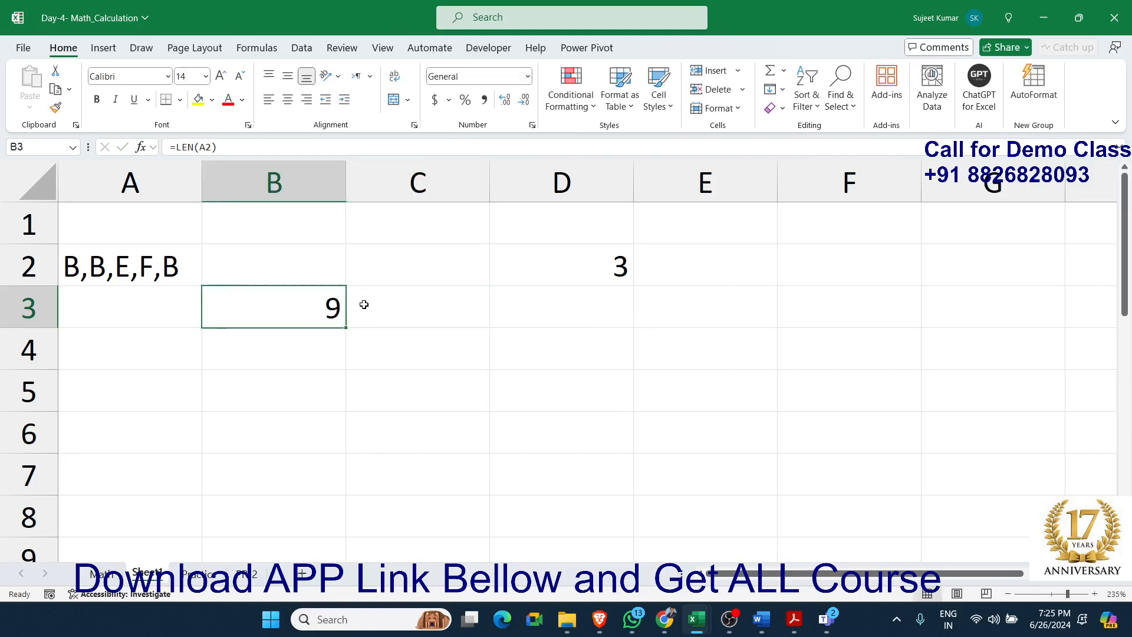
Check which cell the length formula in B3 refers to, leaving the formula as it is
{"action": "double_click", "coordinate": [326, 303]}
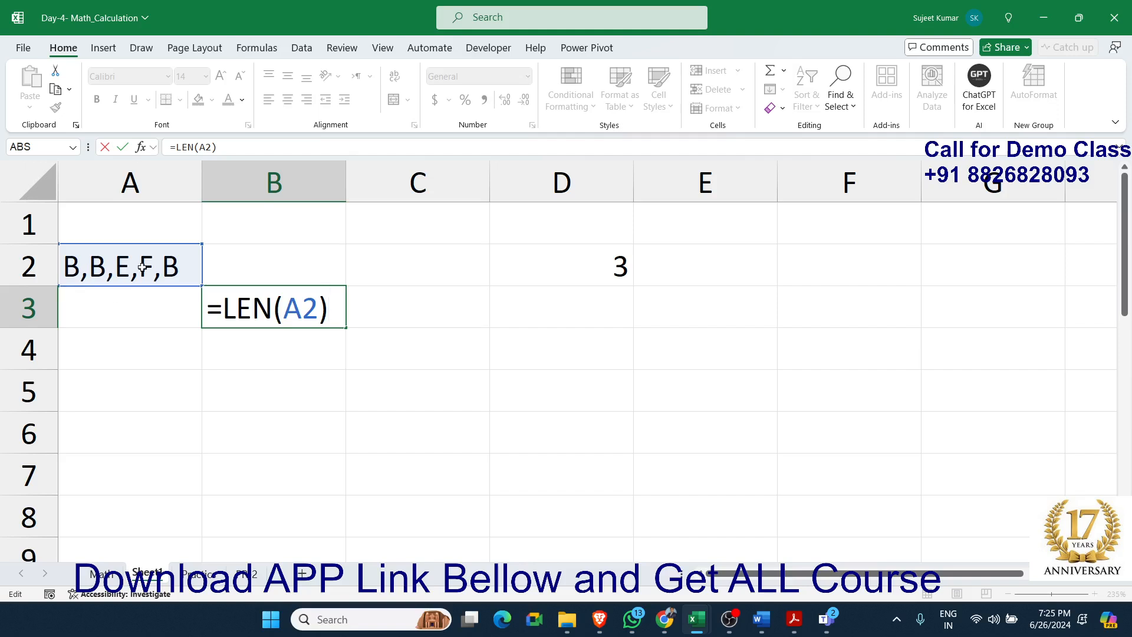
{"action": "key", "text": "Return"}
{"action": "key", "text": "Up"}
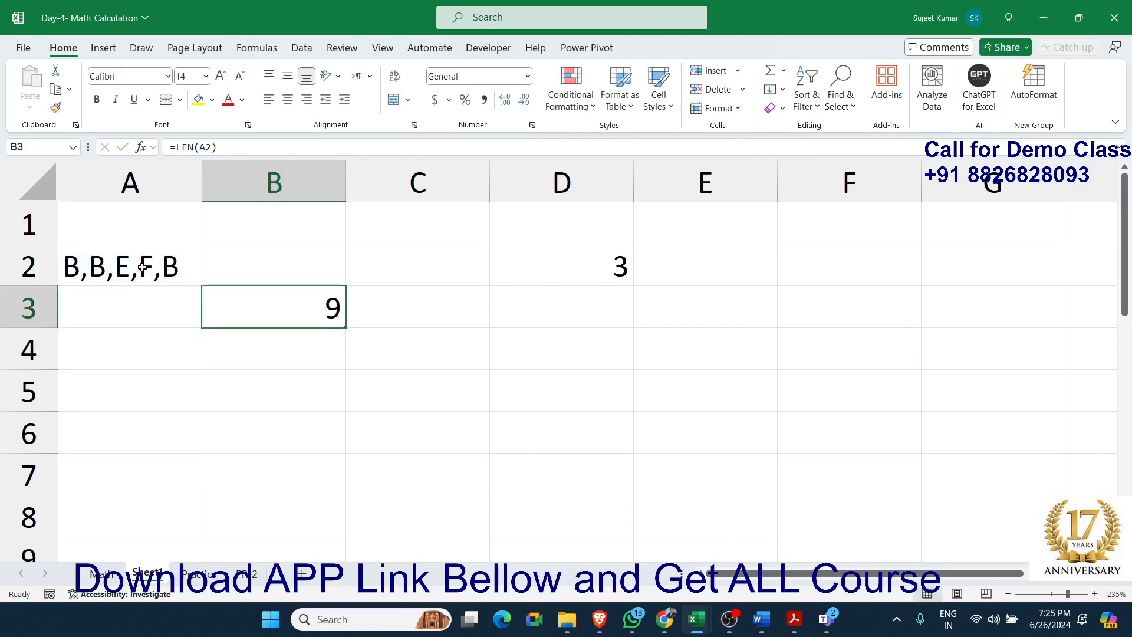
Enter =SUBSTITUTE(A2,"B","") in cell C3 to remove every B from the text
{"action": "key", "text": "Right"}
{"action": "type", "text": "=sub"}
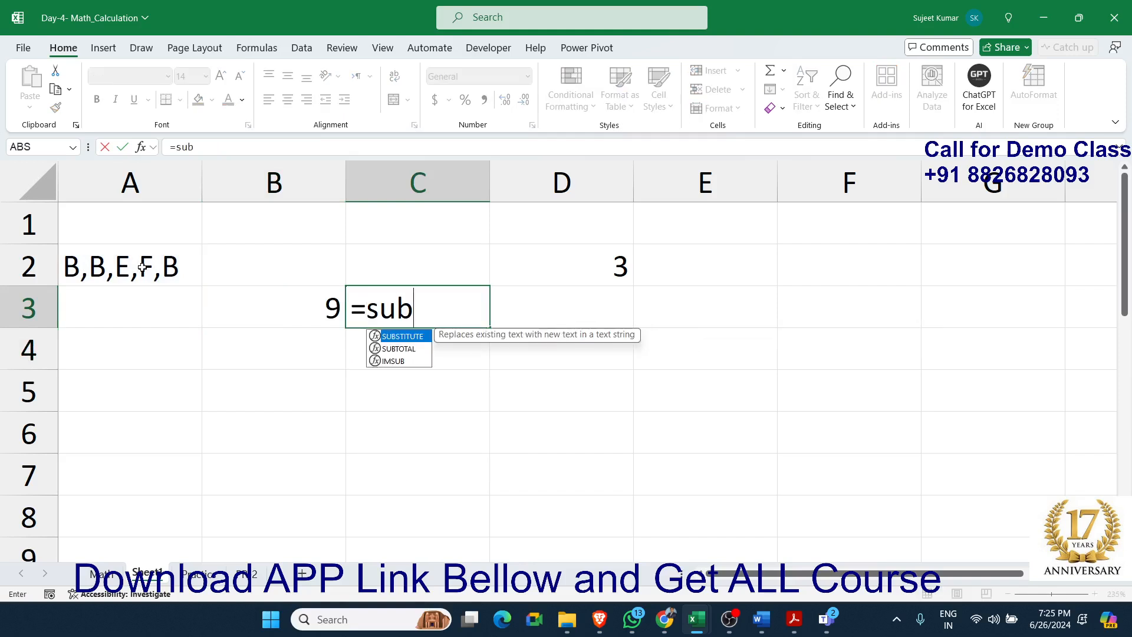
{"action": "key", "text": "Tab"}
{"action": "key", "text": "Left"}
{"action": "key", "text": "Left"}
{"action": "key", "text": "Up"}
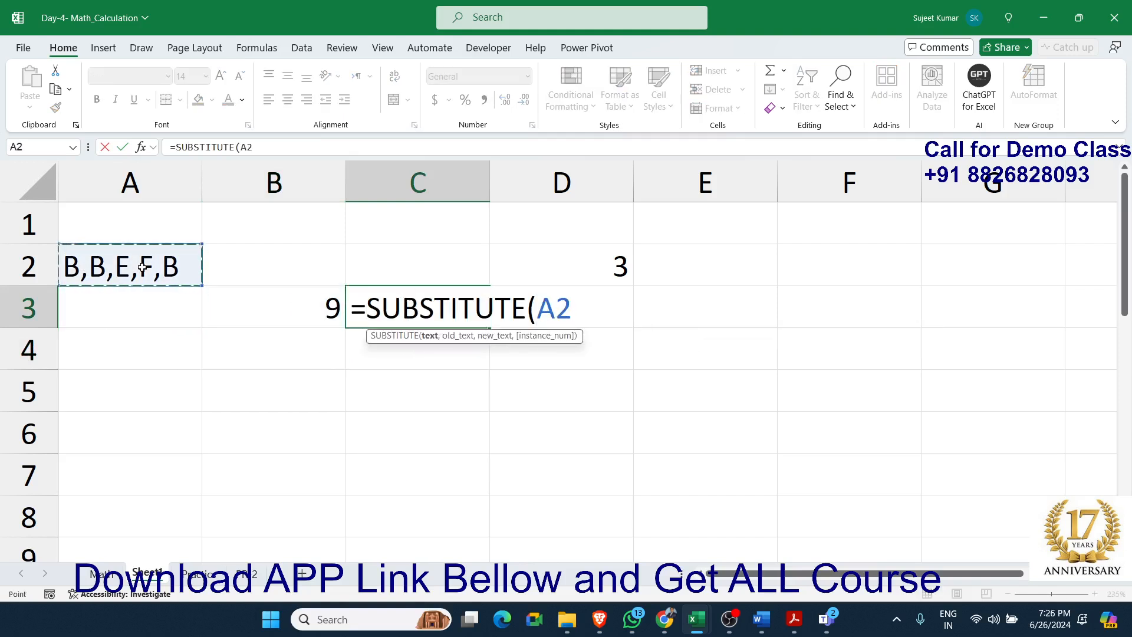
{"action": "type", "text": ",\"B\""}
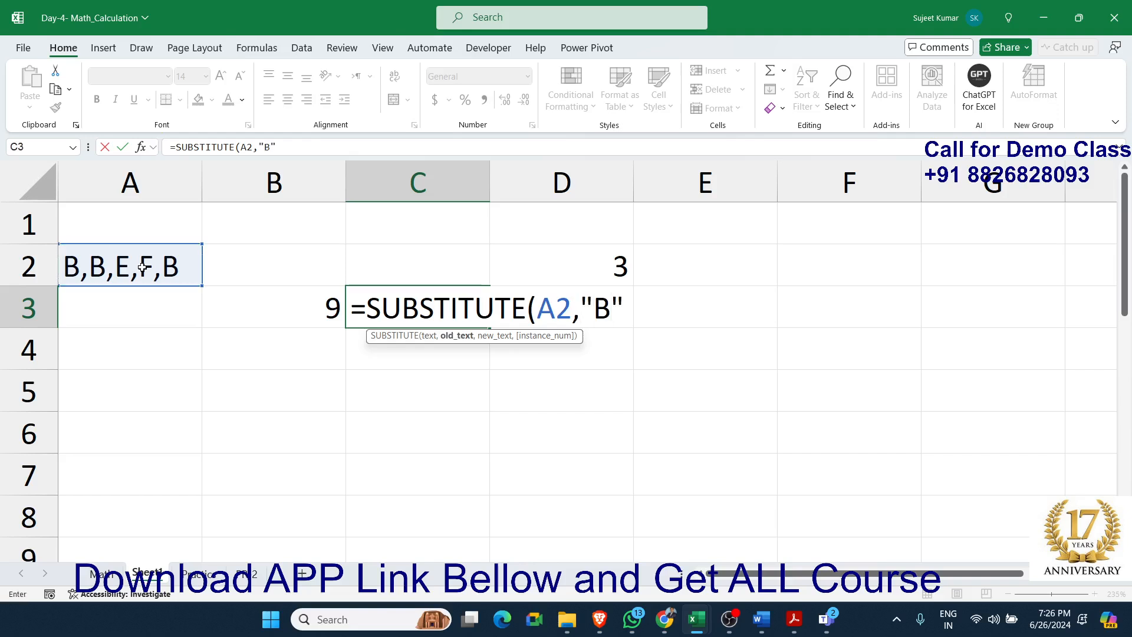
{"action": "type", "text": ",\"\""}
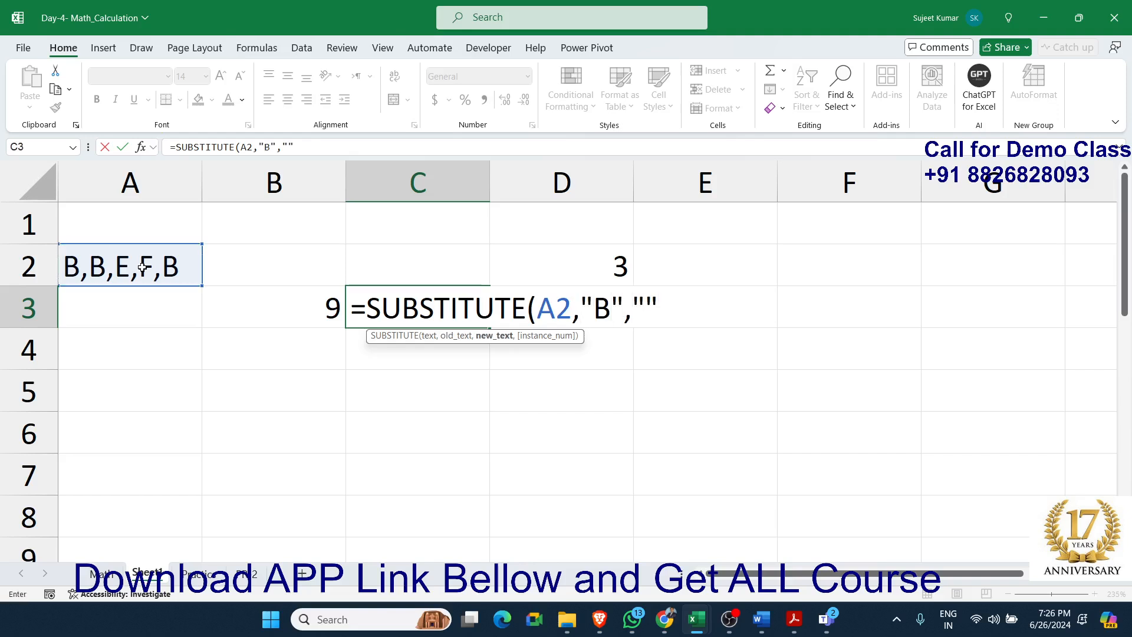
{"action": "type", "text": ")"}
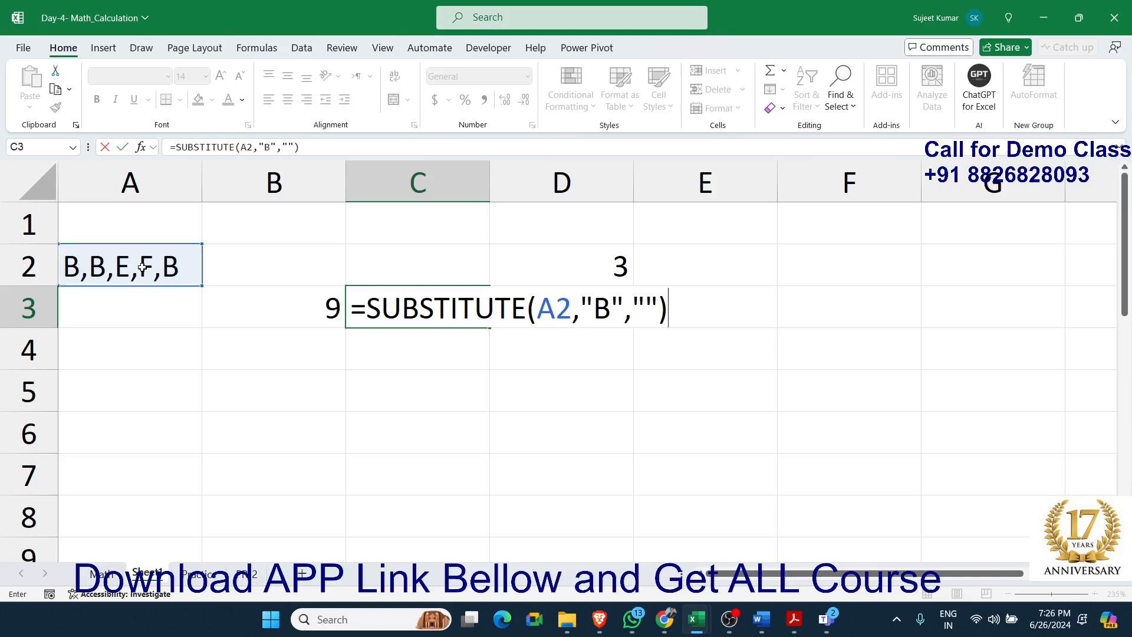
{"action": "key", "text": "Return"}
{"action": "key", "text": "Up"}
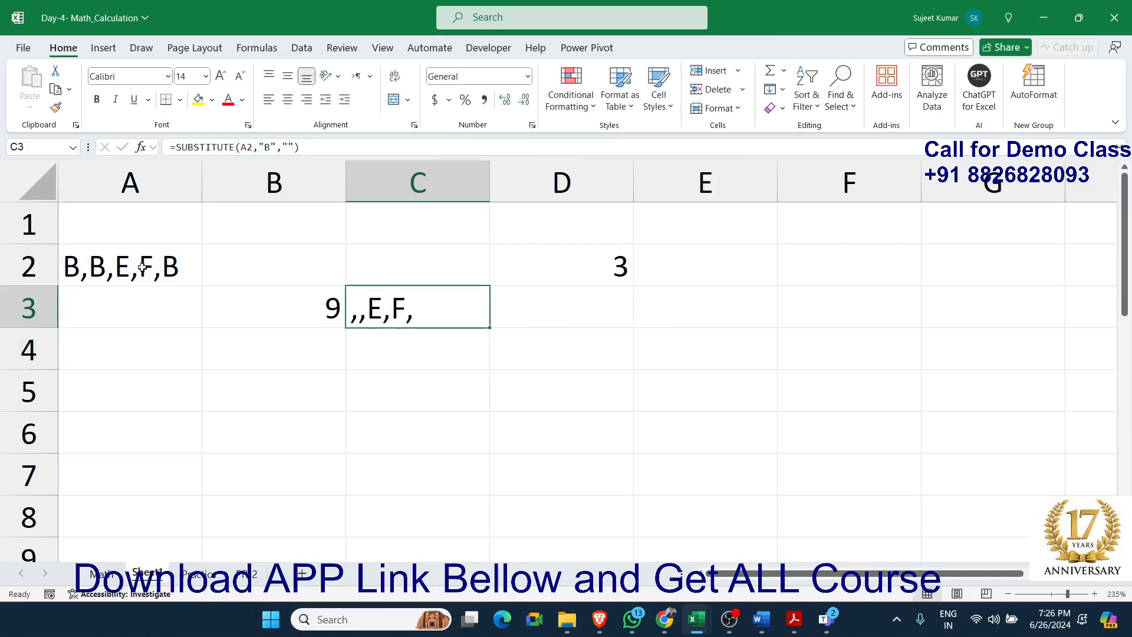
Enter =LEN(C3) in cell D3 to get the length of the text without B's
{"action": "key", "text": "Right"}
{"action": "type", "text": "=len"}
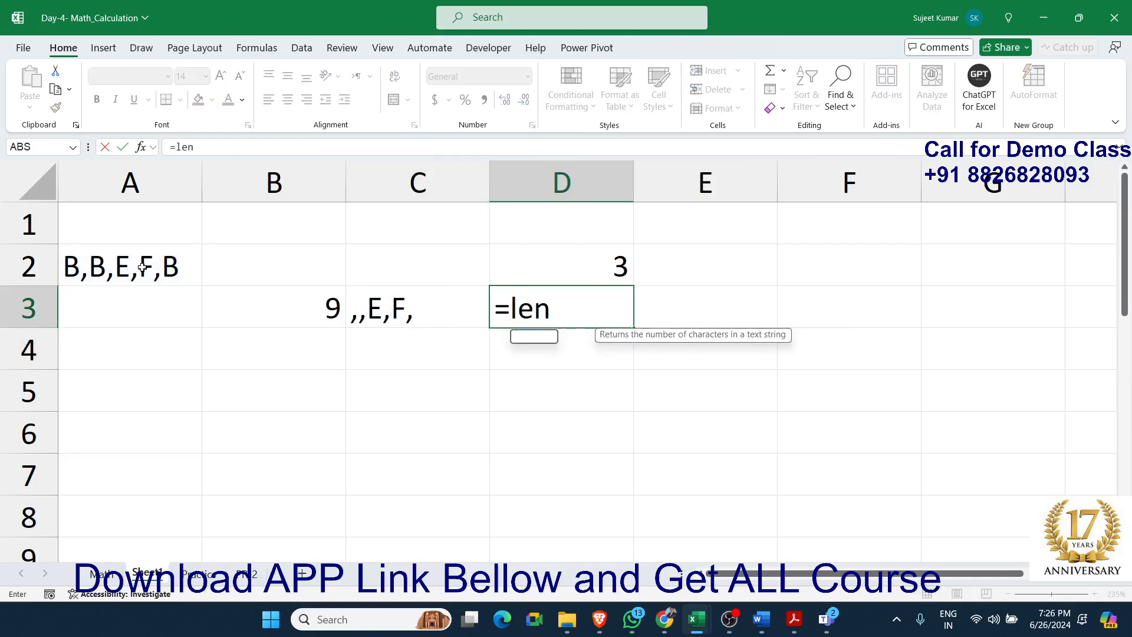
{"action": "key", "text": "Tab"}
{"action": "key", "text": "Left"}
{"action": "key", "text": "Return"}
{"action": "key", "text": "Up"}
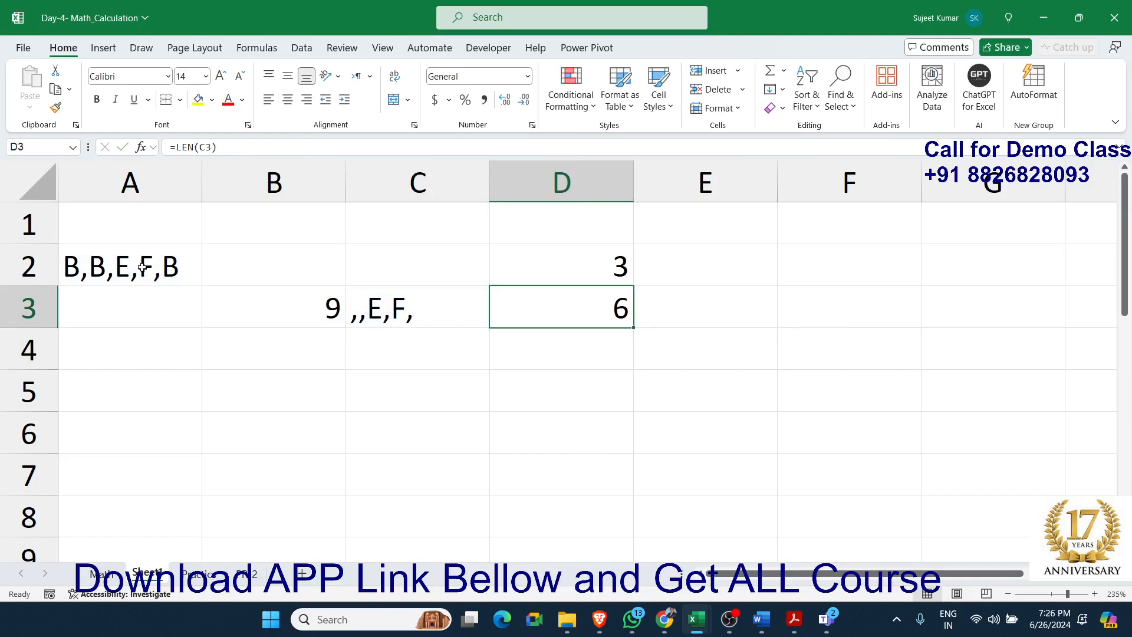
Enter =B3-D3 in cell E3 to subtract the shortened text's length from the original length
{"action": "key", "text": "Left"}
{"action": "key", "text": "Left"}
{"action": "key", "text": "Right"}
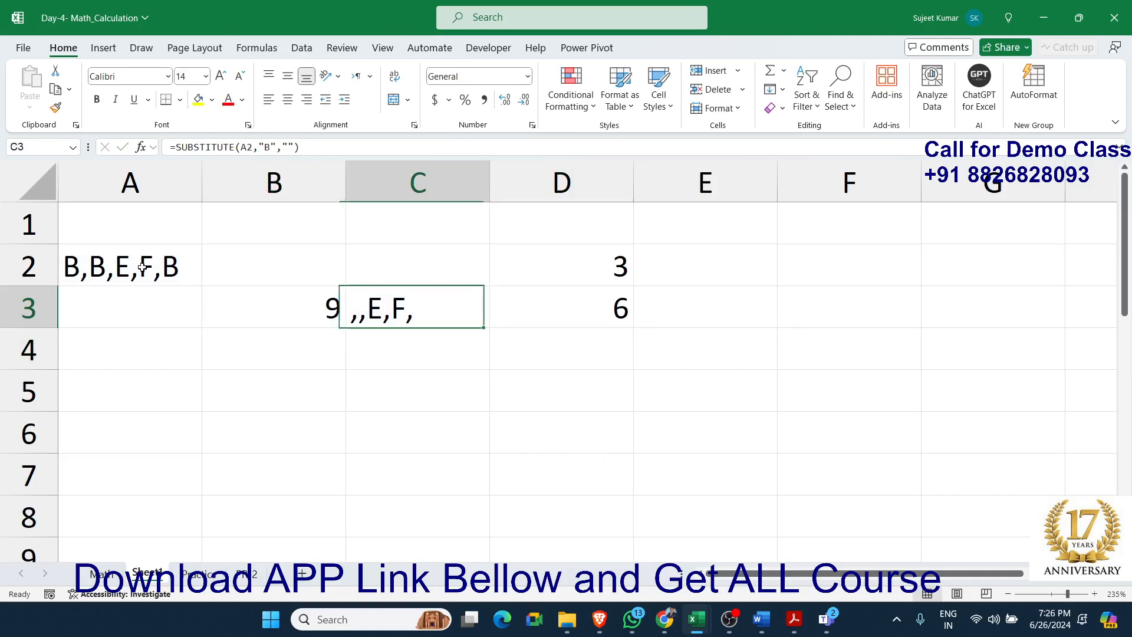
{"action": "key", "text": "Right"}
{"action": "key", "text": "Right"}
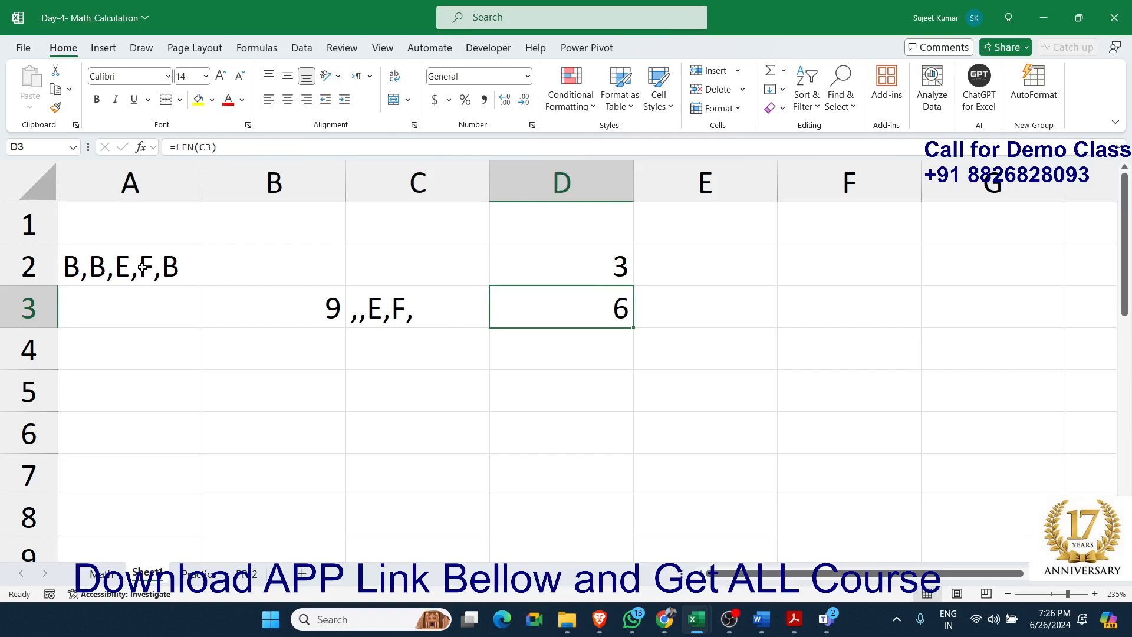
{"action": "type", "text": "="}
{"action": "key", "text": "Left"}
{"action": "key", "text": "Left"}
{"action": "key", "text": "Left"}
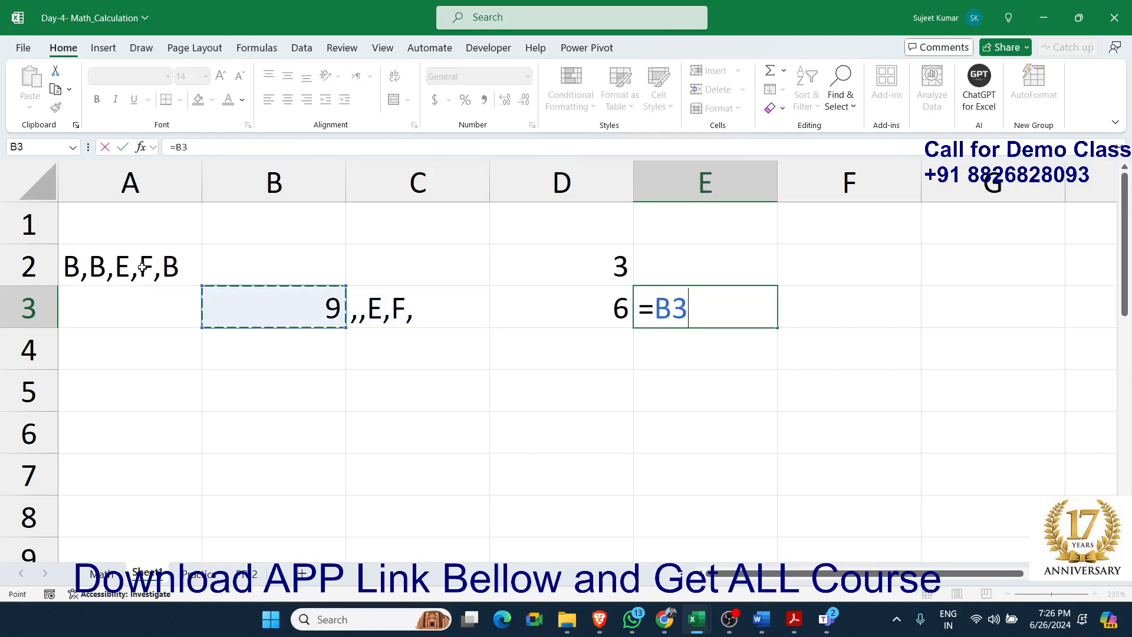
{"action": "type", "text": "-"}
{"action": "key", "text": "Left"}
{"action": "key", "text": "Return"}
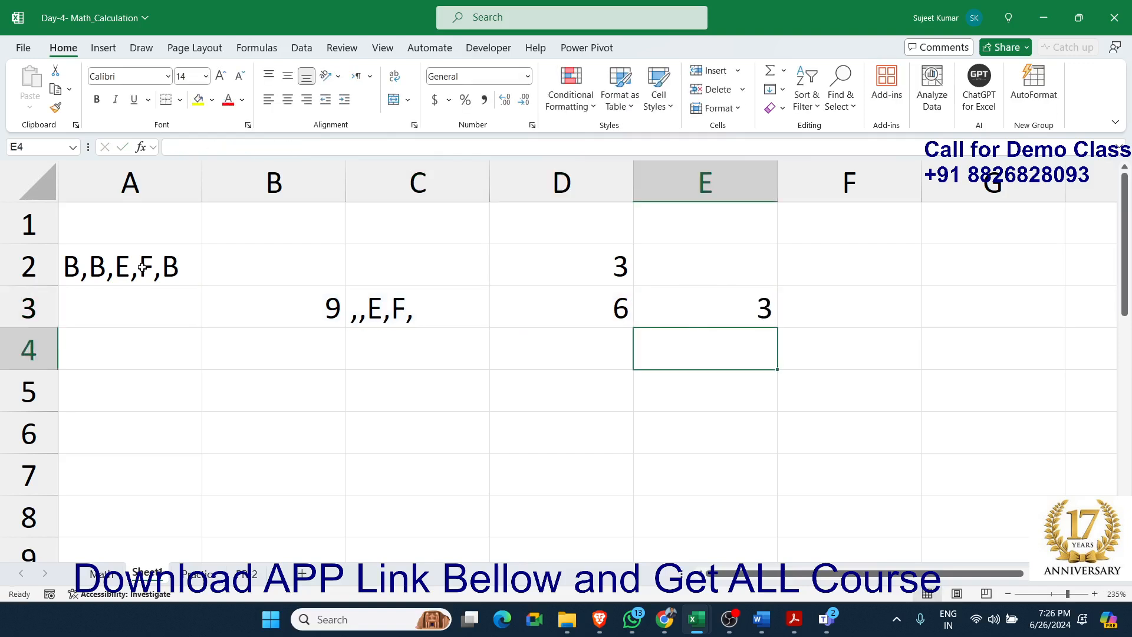
{"action": "key", "text": "Up"}
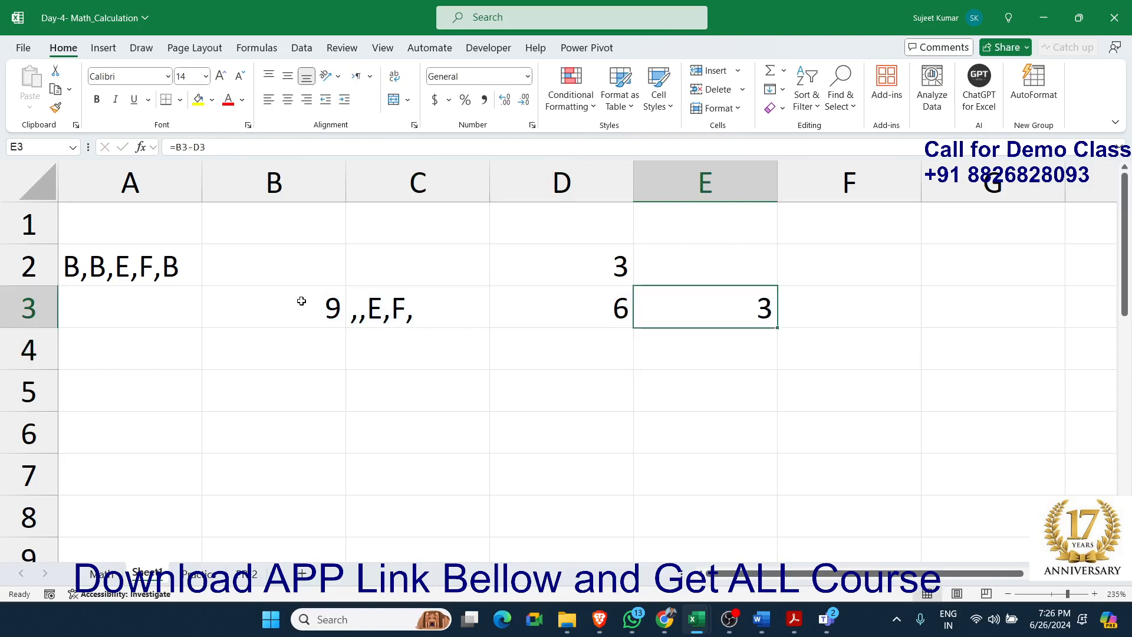
Copy LEN(A2) from cell B3 and put it in parentheses in place of the B3 reference in E3's formula
{"action": "left_click_drag", "start_coordinate": [664, 306], "coordinate": [322, 307]}
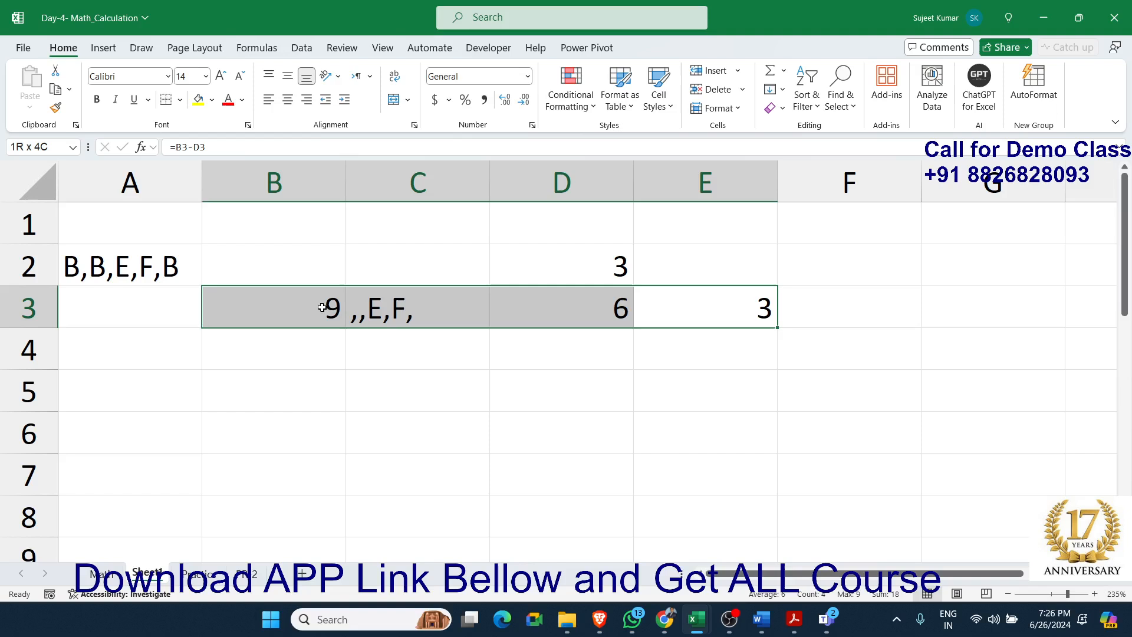
{"action": "left_click", "coordinate": [329, 356]}
{"action": "left_click", "coordinate": [318, 313]}
{"action": "type", "text": "=LEN(A2)"}
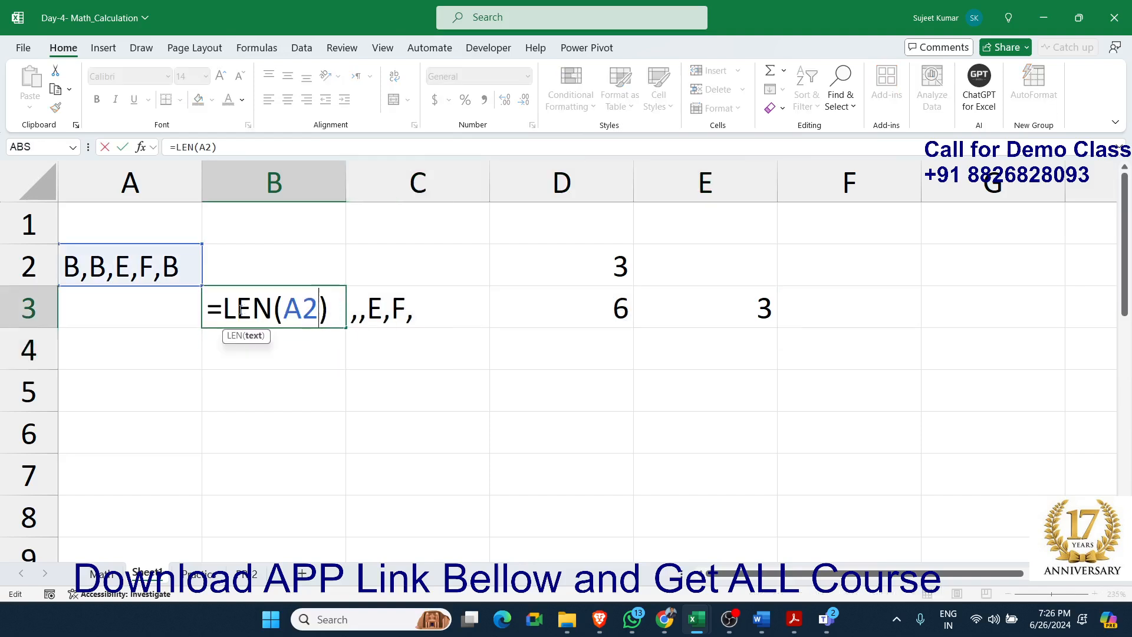
{"action": "left_click_drag", "start_coordinate": [223, 308], "coordinate": [337, 319]}
{"action": "key", "text": "ctrl+c"}
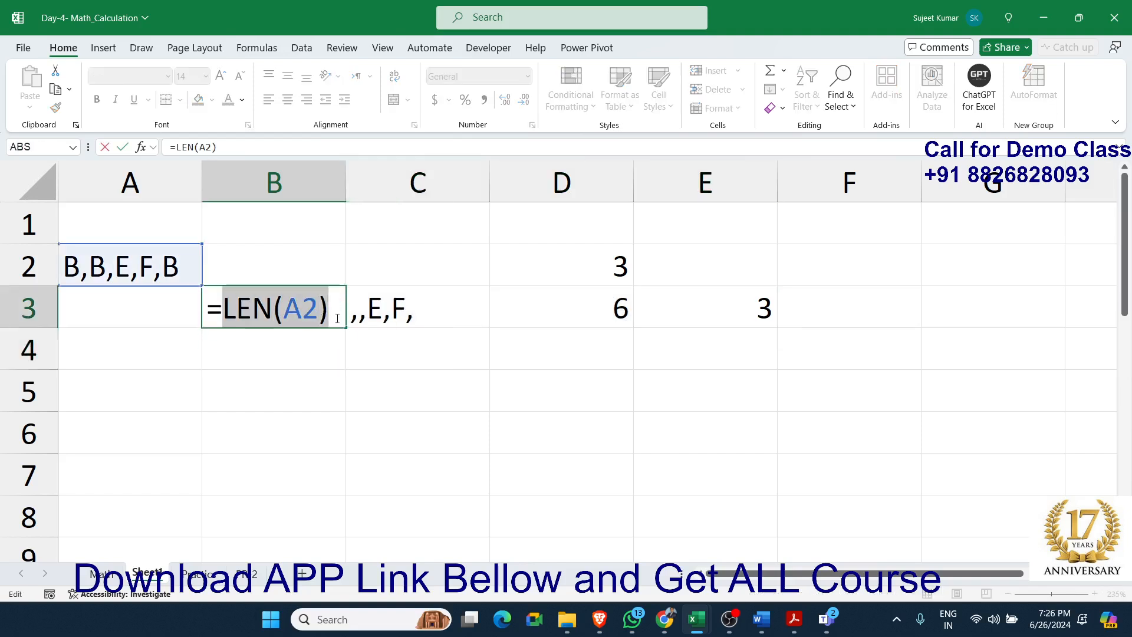
{"action": "key", "text": "ctrl+Return"}
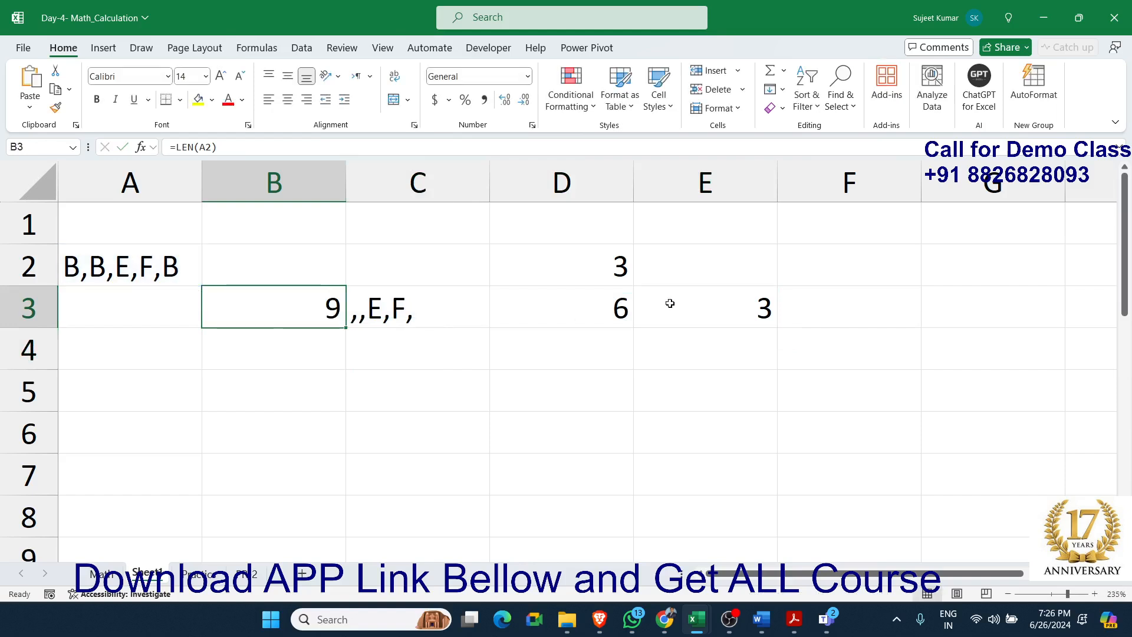
{"action": "double_click", "coordinate": [658, 303]}
{"action": "double_click", "coordinate": [669, 309]}
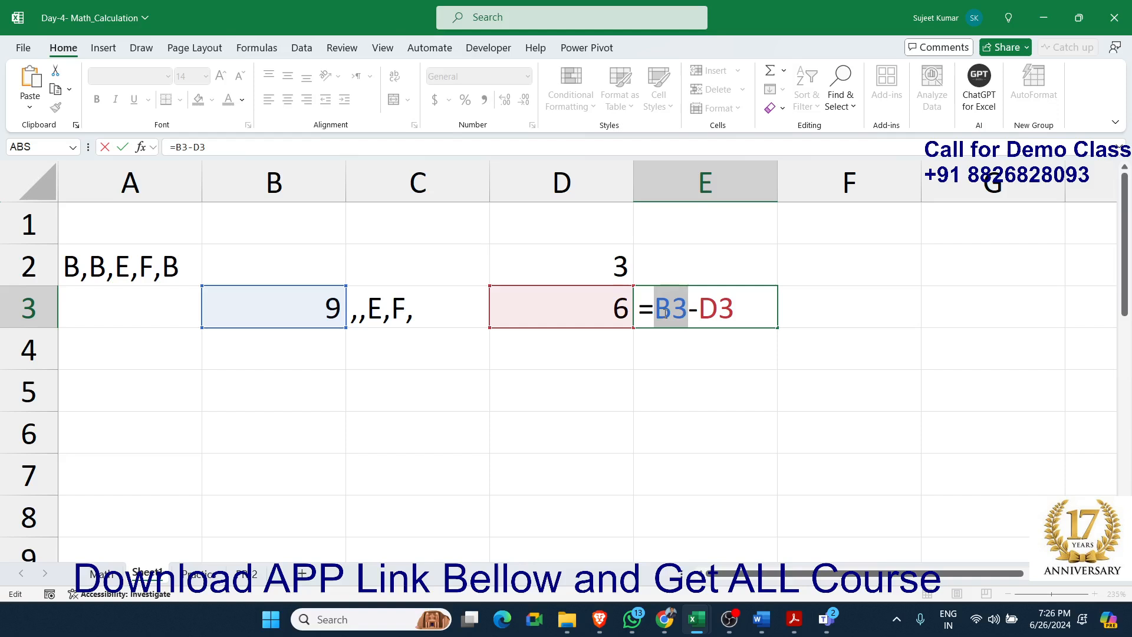
{"action": "type", "text": "()"}
{"action": "key", "text": "Left"}
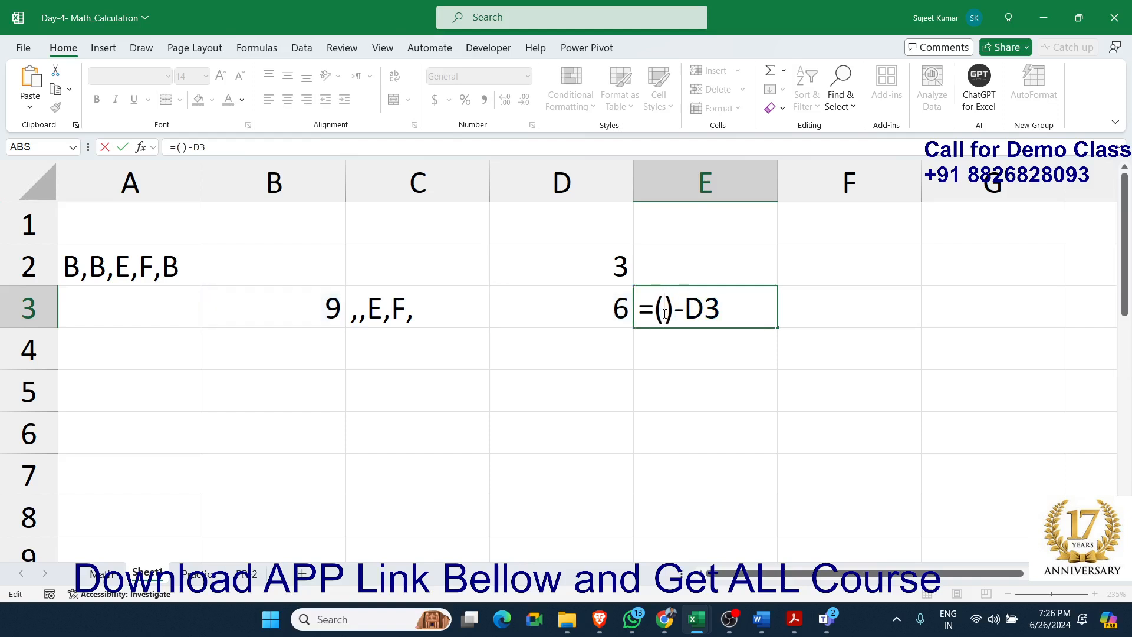
{"action": "key", "text": "ctrl+v"}
{"action": "key", "text": "Return"}
Replace the C3 reference in D3's formula with SUBSTITUTE(A2,"B","") copied from cell C3
{"action": "double_click", "coordinate": [396, 315]}
{"action": "left_click_drag", "start_coordinate": [369, 310], "coordinate": [678, 324]}
{"action": "key", "text": "ctrl+c"}
{"action": "key", "text": "Escape"}
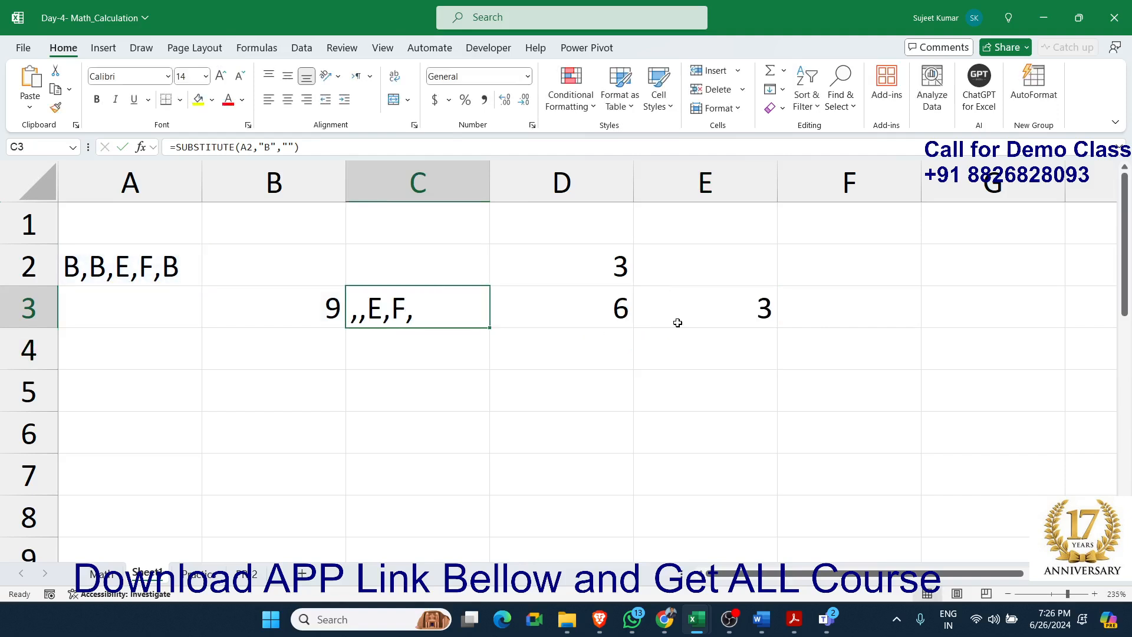
{"action": "double_click", "coordinate": [593, 312]}
{"action": "double_click", "coordinate": [594, 312]}
{"action": "key", "text": "ctrl+v"}
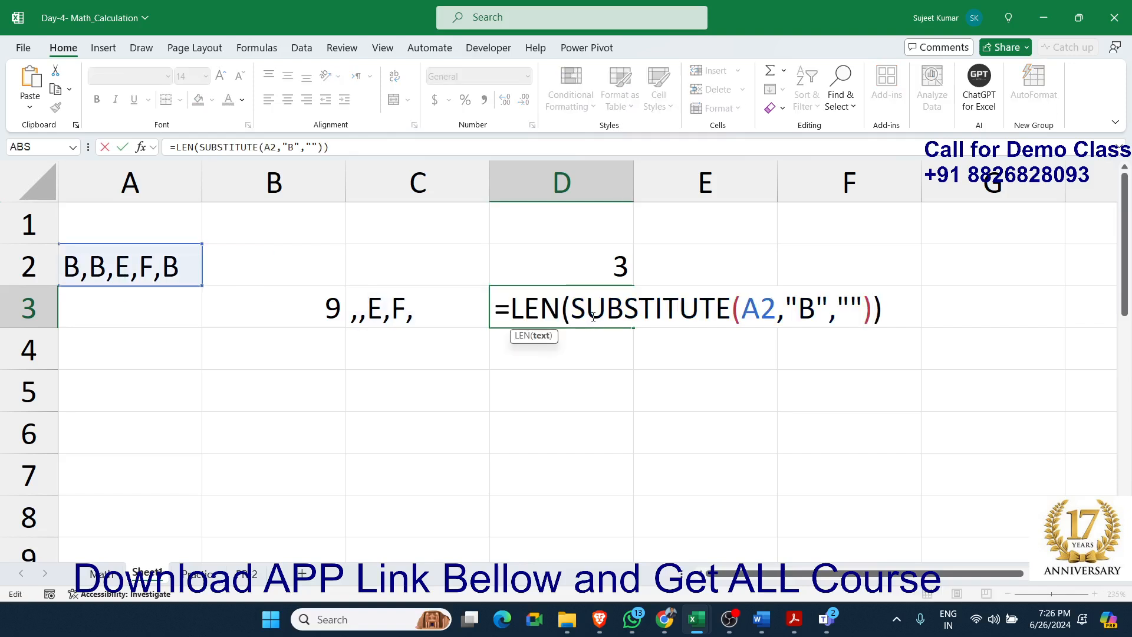
{"action": "key", "text": "Return"}
Replace the D3 reference in E3's formula with LEN(SUBSTITUTE(A2,"B","")) copied from cell D3
{"action": "double_click", "coordinate": [561, 318]}
{"action": "left_click_drag", "start_coordinate": [510, 307], "coordinate": [542, 306]}
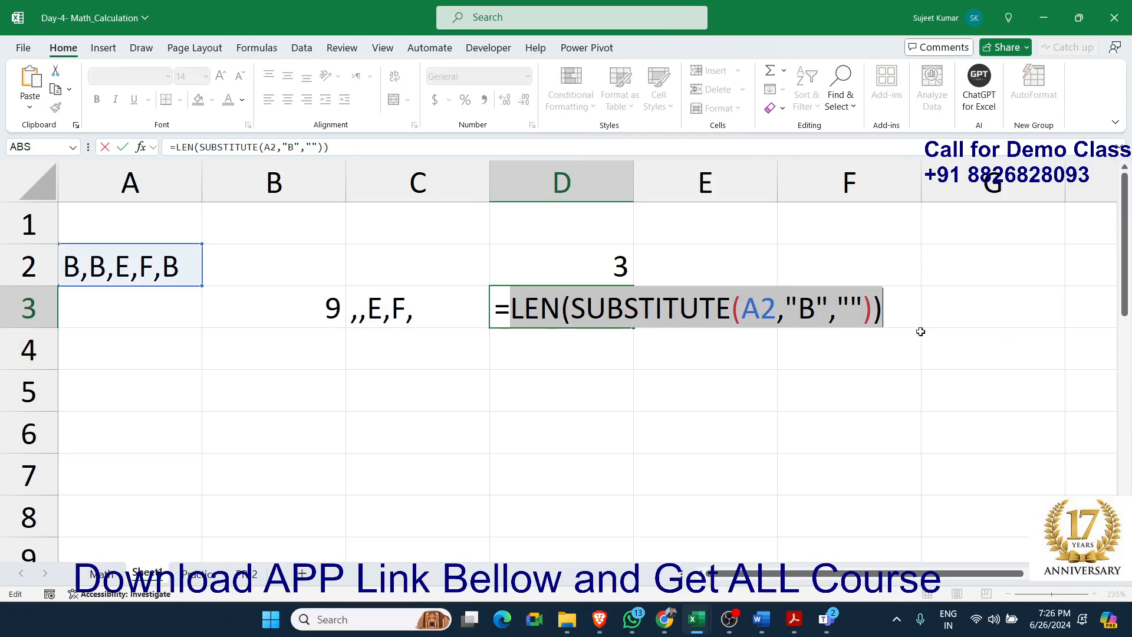
{"action": "key", "text": "Escape"}
{"action": "left_click", "coordinate": [766, 308]}
{"action": "double_click", "coordinate": [769, 308]}
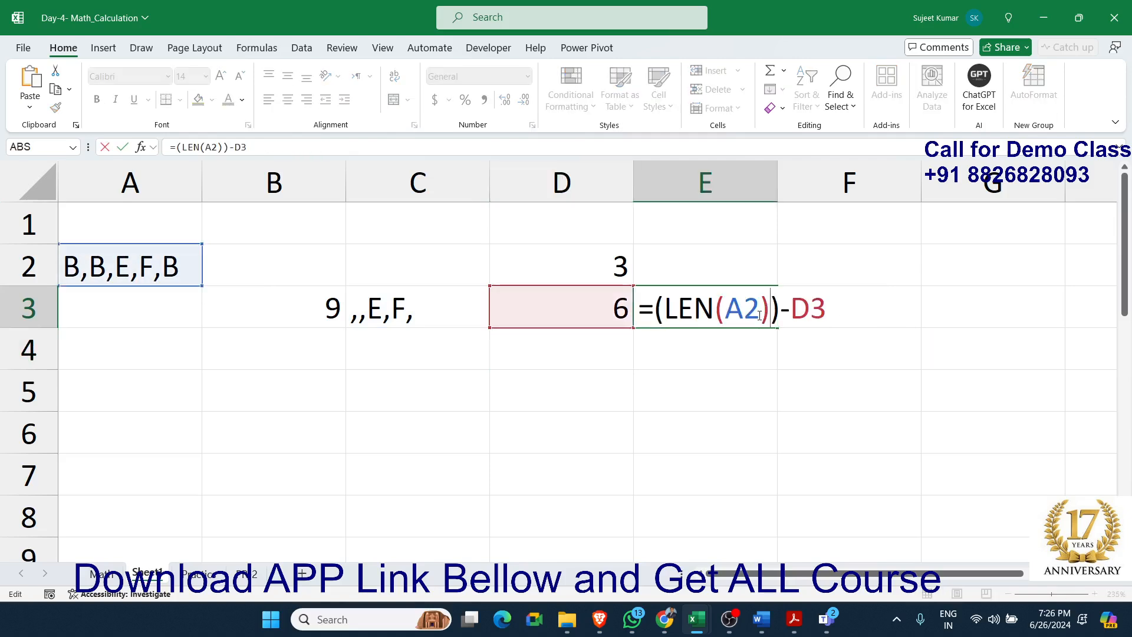
{"action": "double_click", "coordinate": [793, 314]}
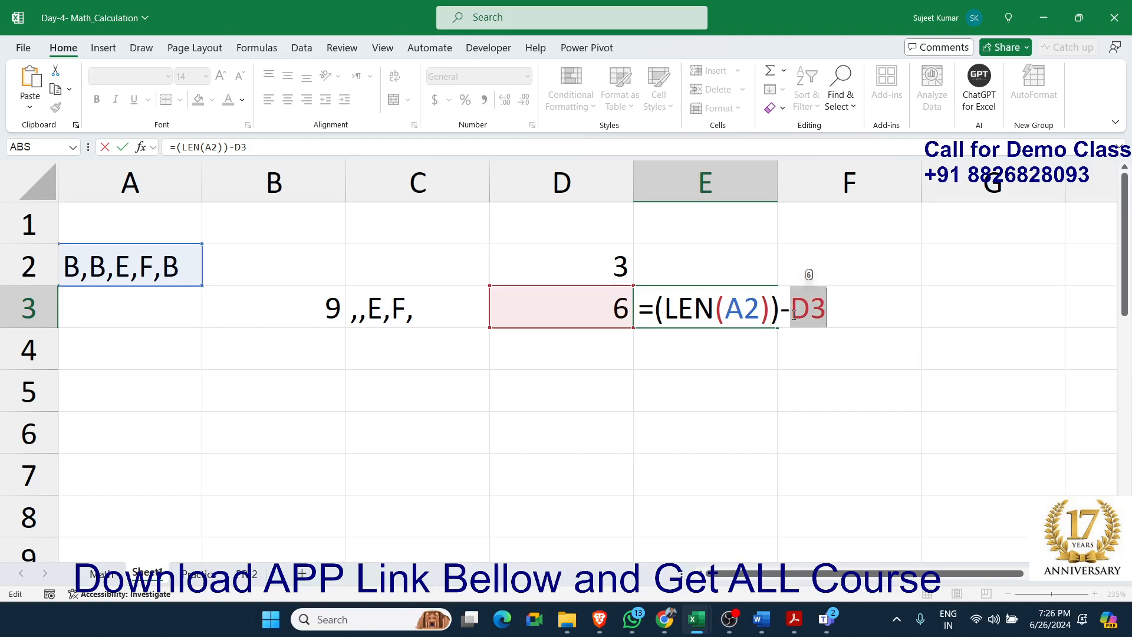
{"action": "type", "text": "LEN(SUBSTITUTE(A2,\"B\",\"\"))"}
{"action": "key", "text": "Return"}
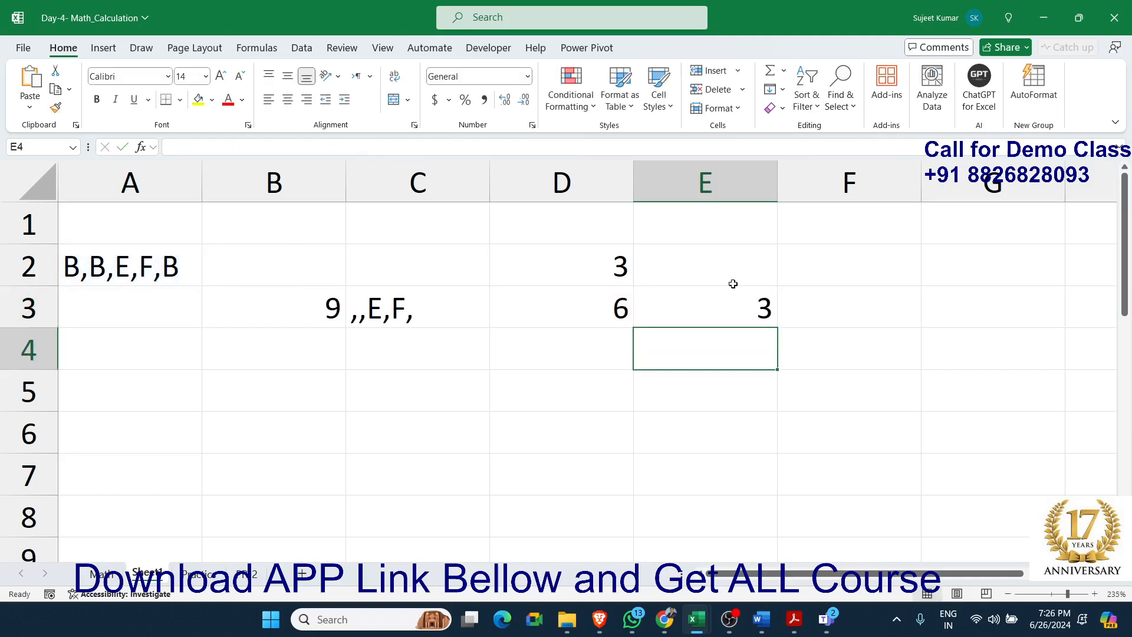
Move the combined B-counting formula from cell E3 to cell B2
{"action": "left_click", "coordinate": [763, 314]}
{"action": "left_click", "coordinate": [190, 292]}
{"action": "left_click", "coordinate": [260, 273]}
{"action": "type", "text": "3"}
Compare the combined formula in B2 with the original formula in D2 and the helper formulas in row 3
{"action": "left_click_drag", "start_coordinate": [286, 321], "coordinate": [675, 341]}
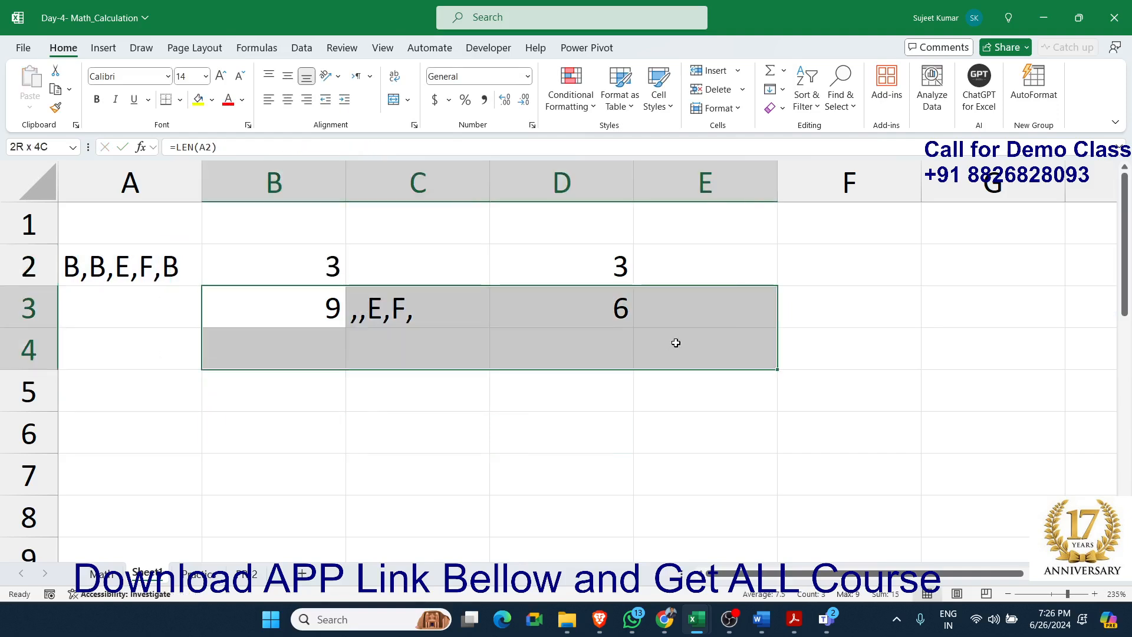
{"action": "left_click", "coordinate": [566, 401]}
{"action": "double_click", "coordinate": [588, 266]}
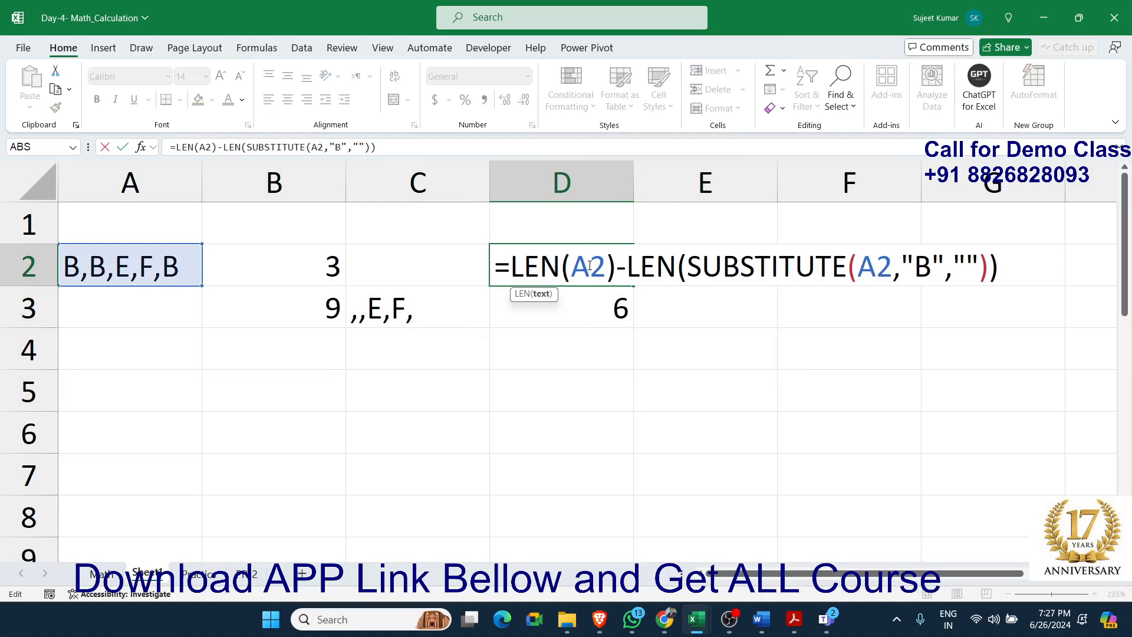
{"action": "key", "text": "Return"}
{"action": "left_click", "coordinate": [371, 325]}
{"action": "left_click", "coordinate": [576, 326]}
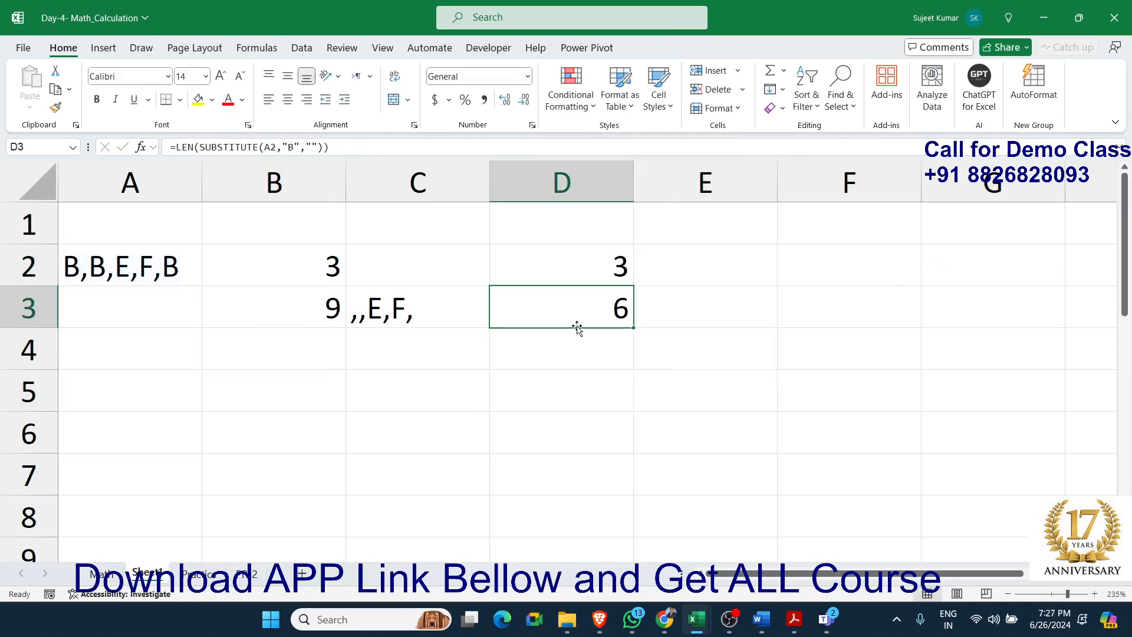
{"action": "left_click", "coordinate": [330, 274]}
{"action": "double_click", "coordinate": [324, 268]}
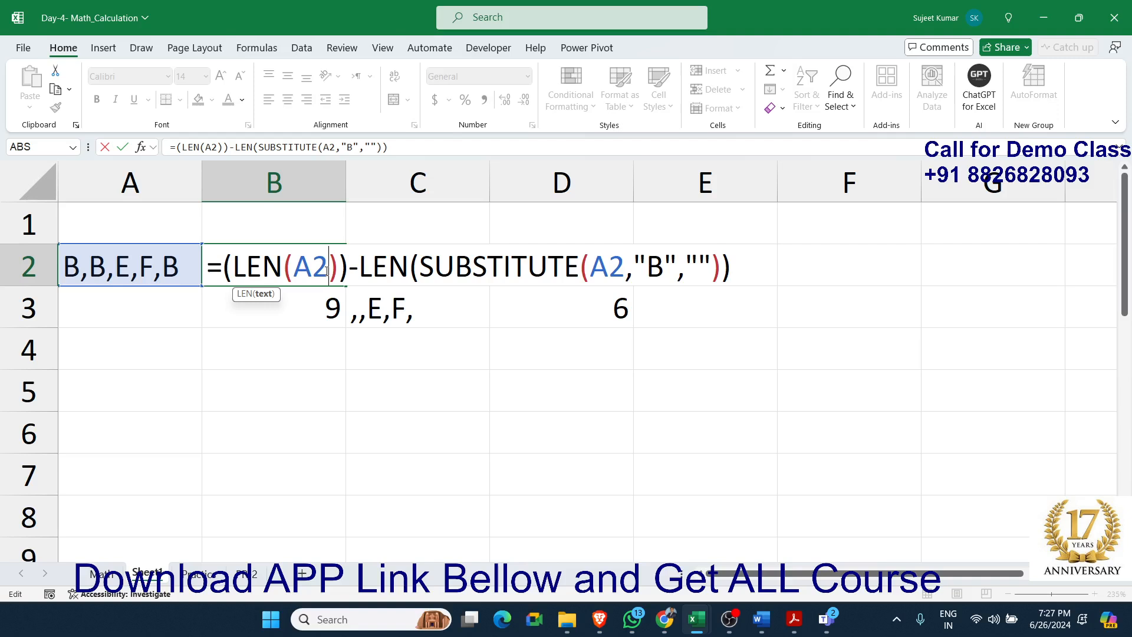
{"action": "key", "text": "Return"}
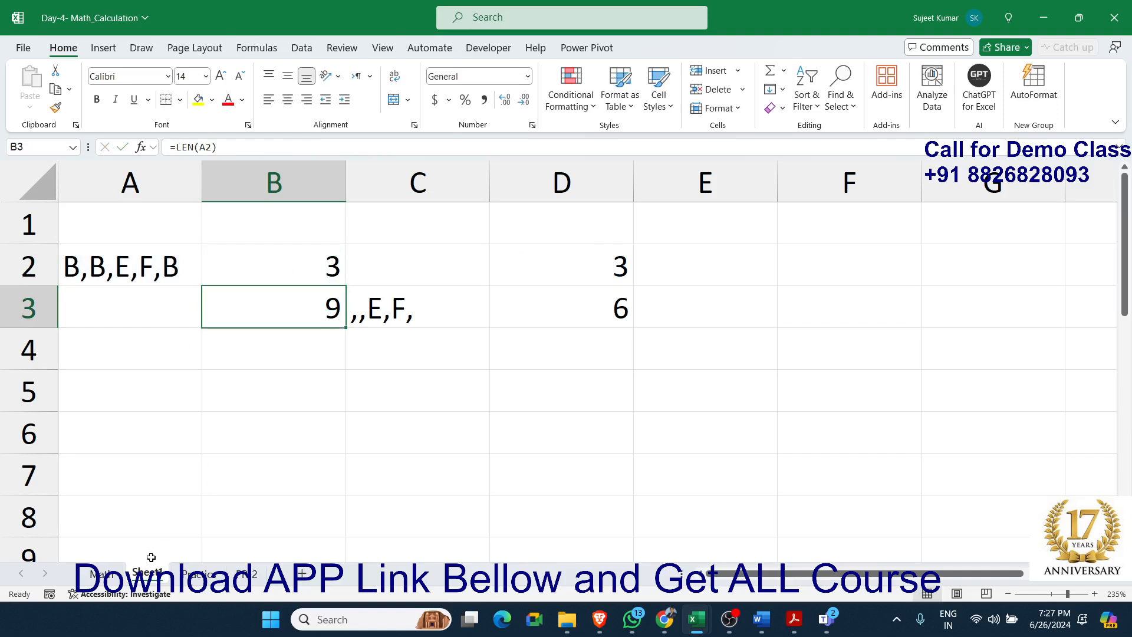
Delete Sheet1 with the demonstration formulas and go to the Math sheet
{"action": "right_click", "coordinate": [140, 574]}
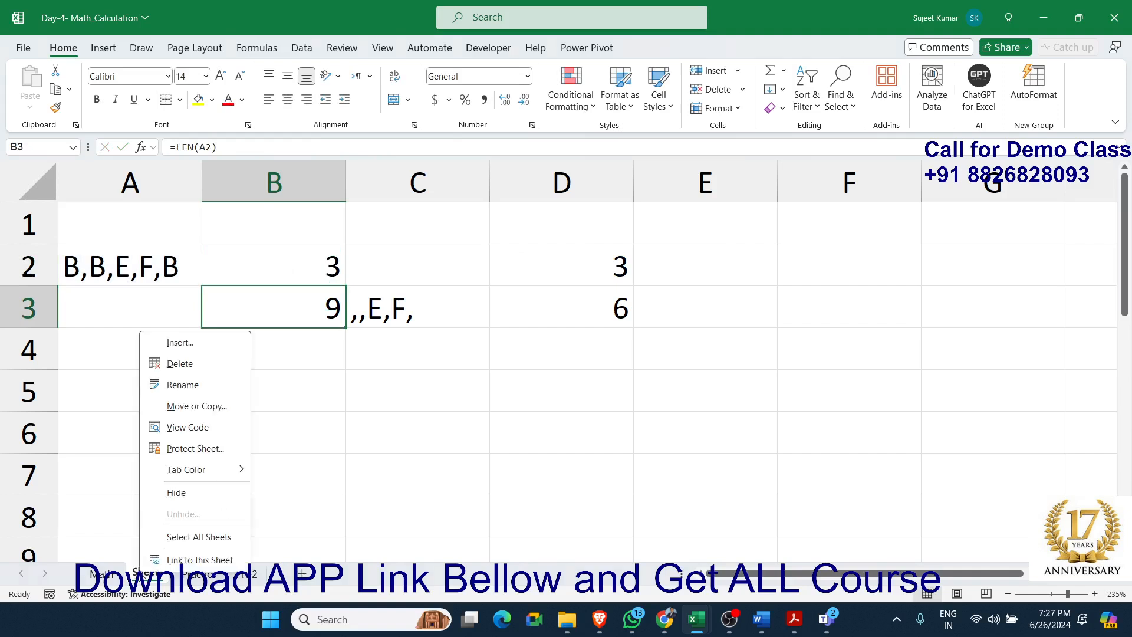
{"action": "left_click", "coordinate": [201, 365]}
{"action": "left_click", "coordinate": [602, 338]}
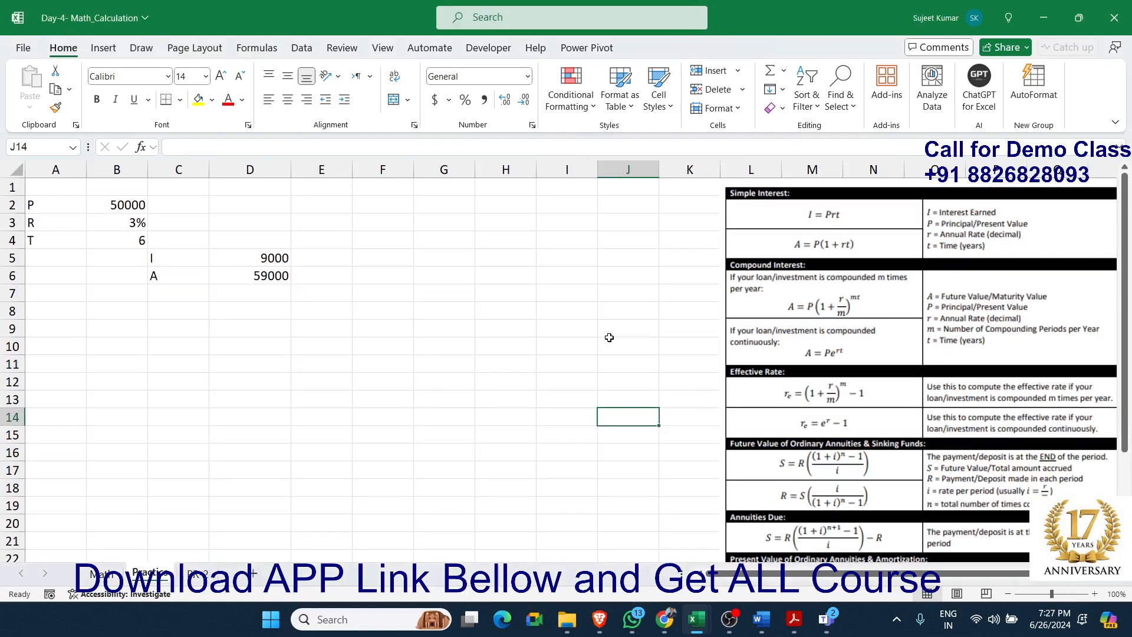
{"action": "left_click", "coordinate": [103, 573]}
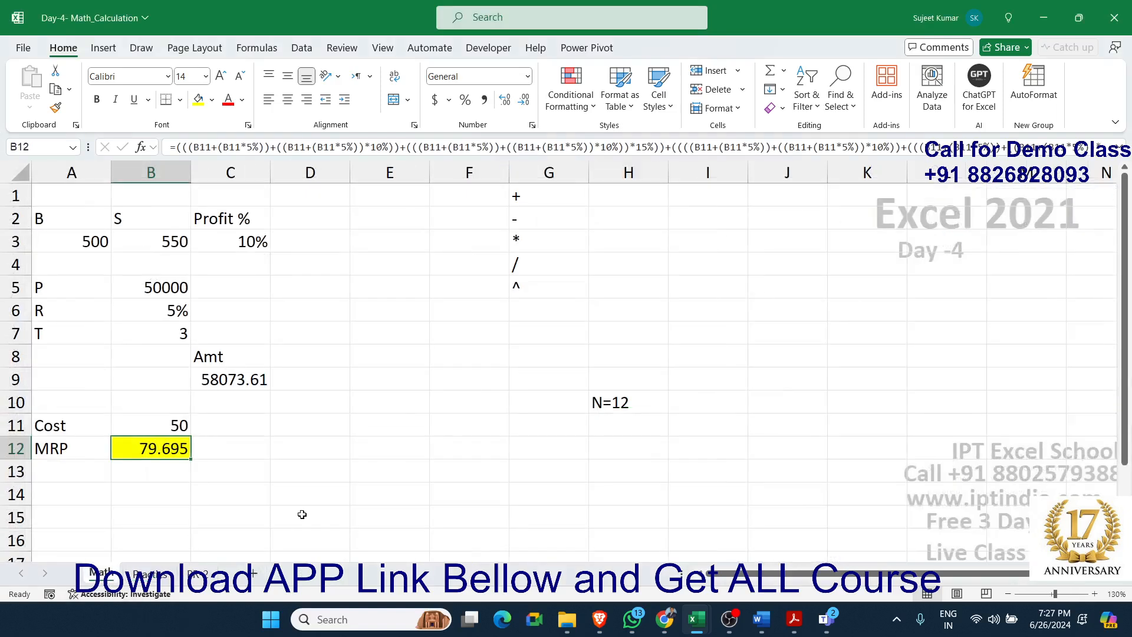
Review the operator list in G1:G5, the compound interest formula in C9 and the MRP formula in B12
{"action": "left_click", "coordinate": [370, 474]}
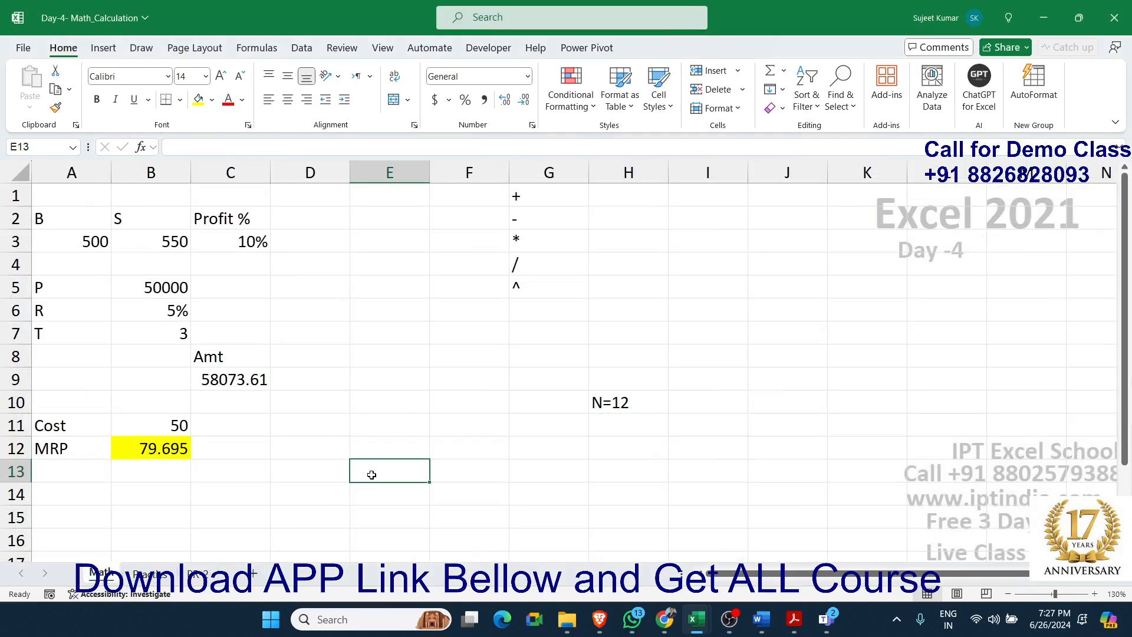
{"action": "left_click_drag", "start_coordinate": [525, 289], "coordinate": [534, 191]}
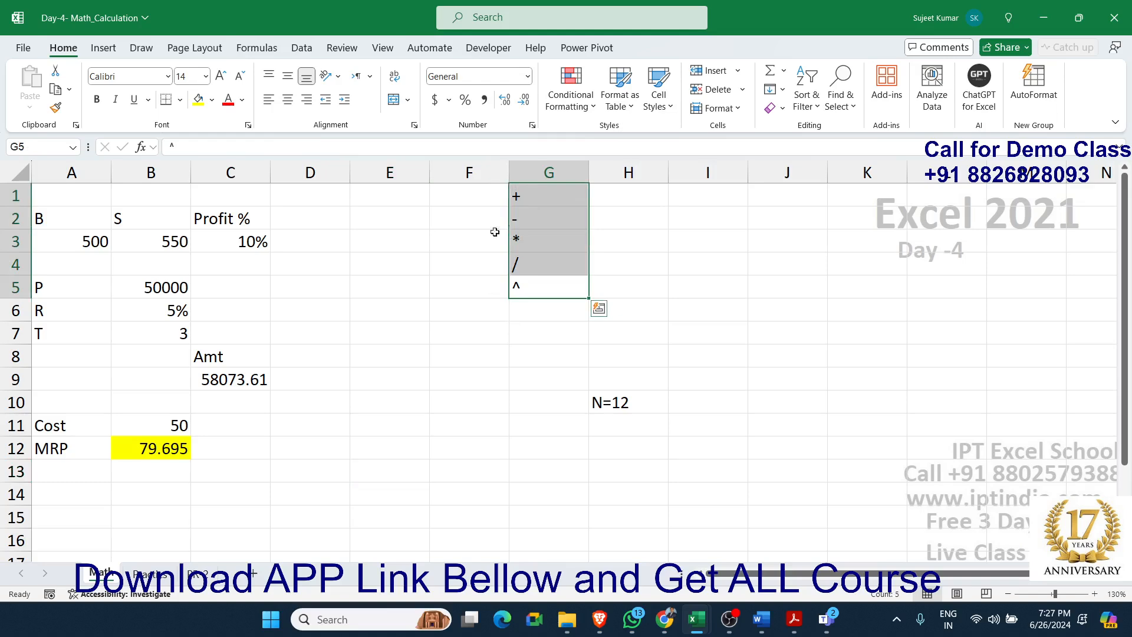
{"action": "left_click", "coordinate": [312, 380]}
{"action": "left_click", "coordinate": [531, 383]}
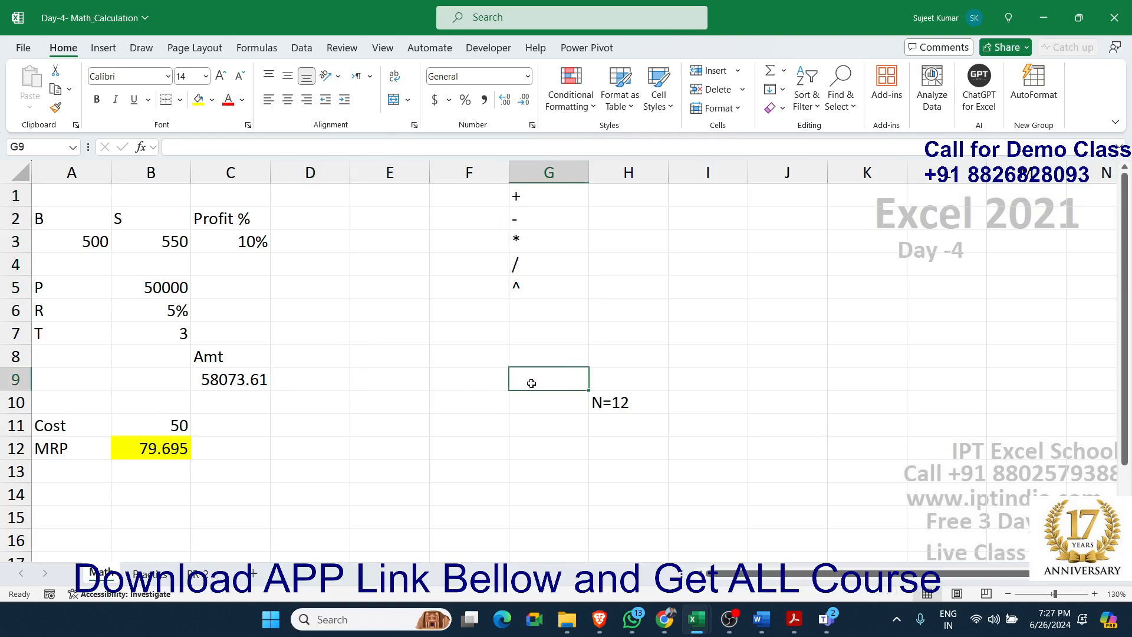
{"action": "double_click", "coordinate": [247, 379]}
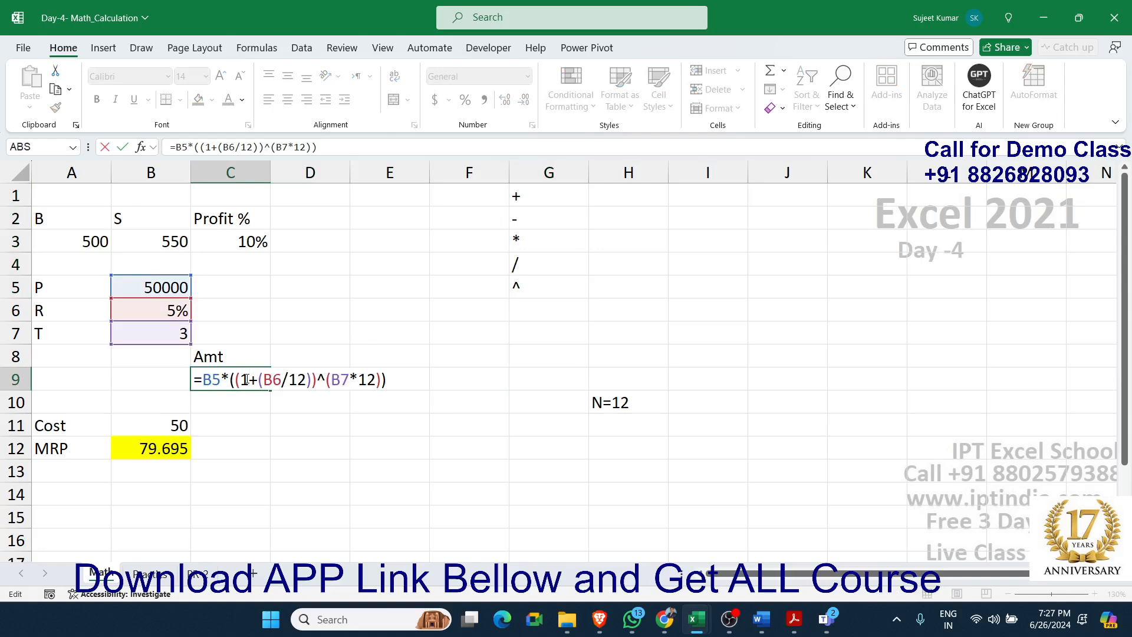
{"action": "key", "text": "Return"}
{"action": "left_click", "coordinate": [177, 448]}
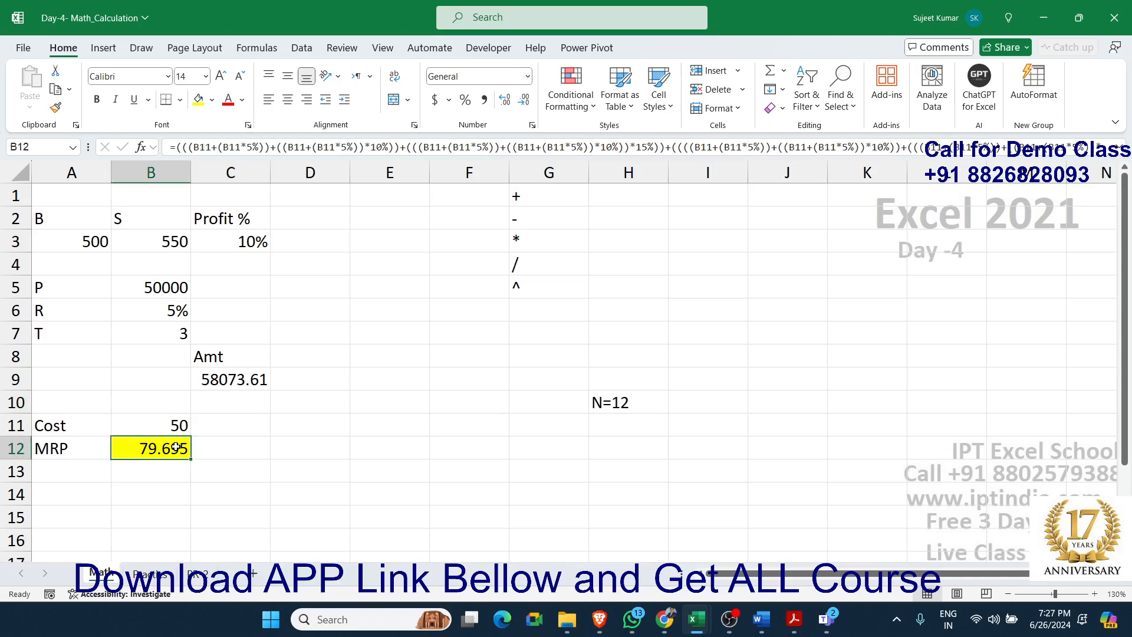
{"action": "double_click", "coordinate": [177, 448]}
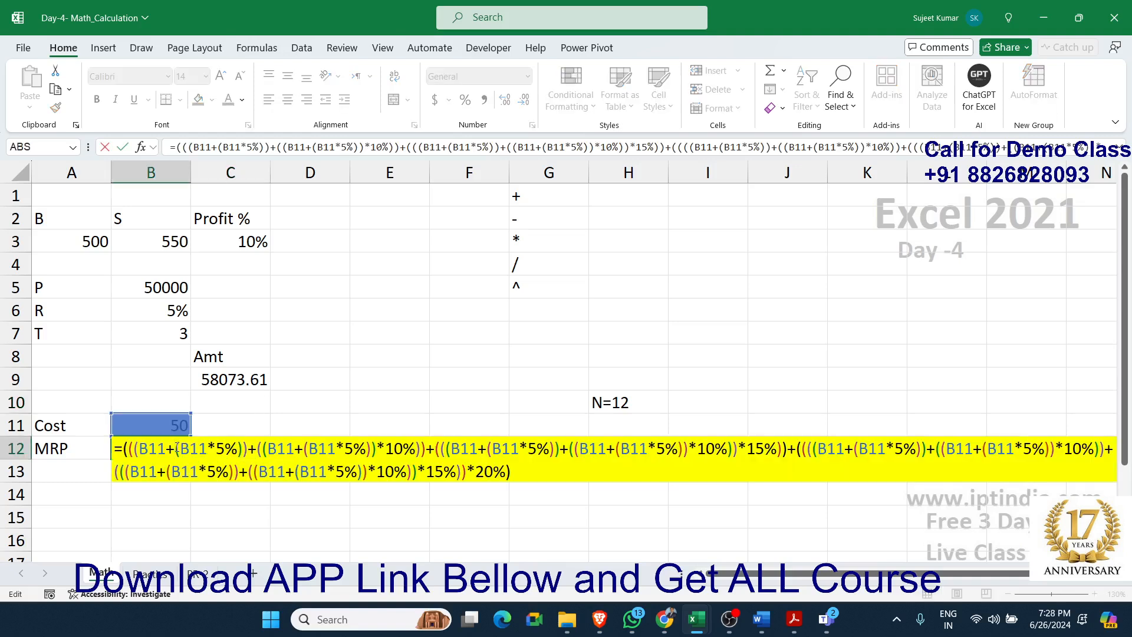
{"action": "key", "text": "Return"}
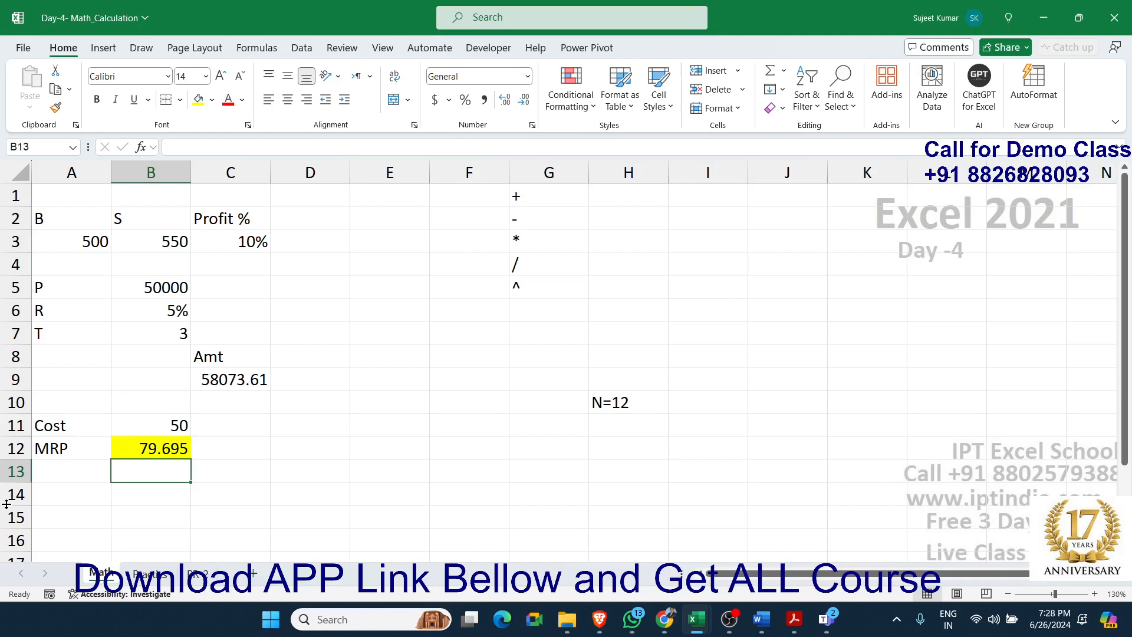
{"action": "left_click", "coordinate": [314, 285]}
{"action": "scroll", "coordinate": [296, 425], "scroll_direction": "down", "scroll_amount": 1}
{"action": "scroll", "coordinate": [296, 425], "scroll_direction": "up", "scroll_amount": 1}
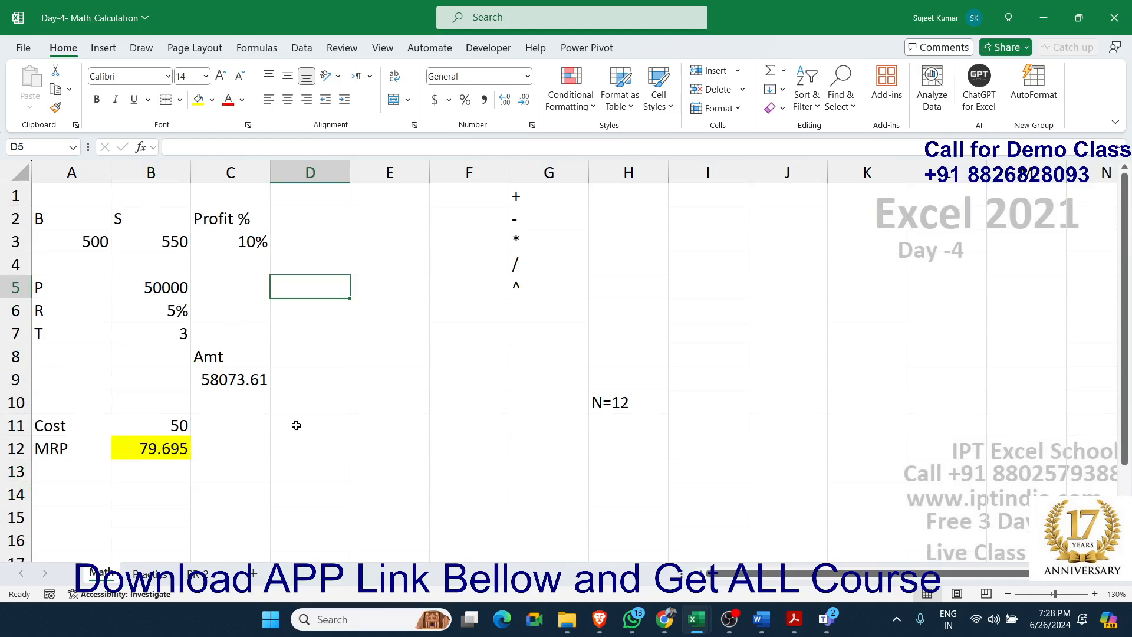
Go to the Practice sheet and clear the contents of cells B1:E8
{"action": "left_click", "coordinate": [147, 573]}
{"action": "left_click", "coordinate": [196, 573]}
{"action": "left_click", "coordinate": [151, 573]}
{"action": "left_click_drag", "start_coordinate": [319, 308], "coordinate": [117, 188]}
{"action": "key", "text": "Delete"}
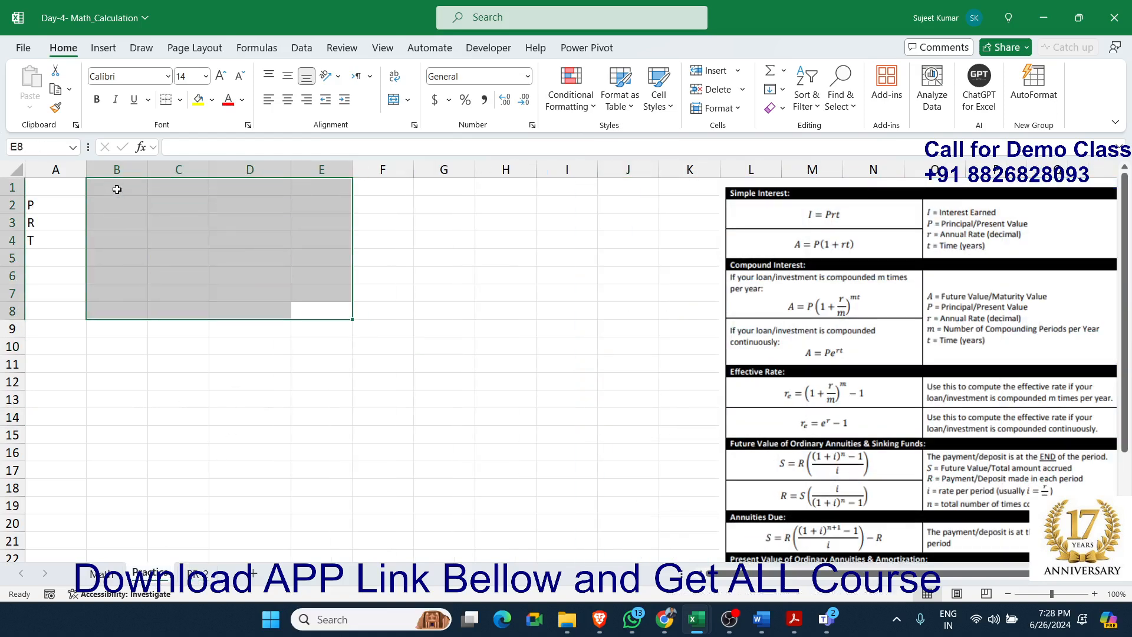
{"action": "left_click", "coordinate": [460, 310]}
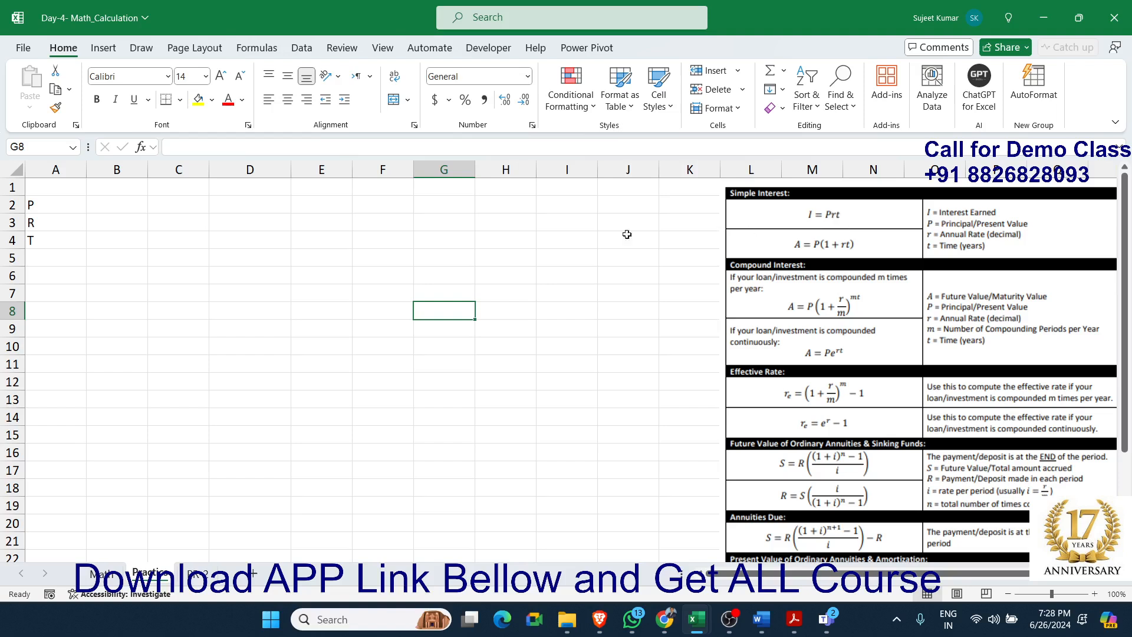
Enter 5000 for P, 5% for R and 3 for T in cells B2 to B4
{"action": "left_click", "coordinate": [30, 211]}
{"action": "left_click", "coordinate": [114, 208]}
{"action": "type", "text": "5000"}
{"action": "key", "text": "Return"}
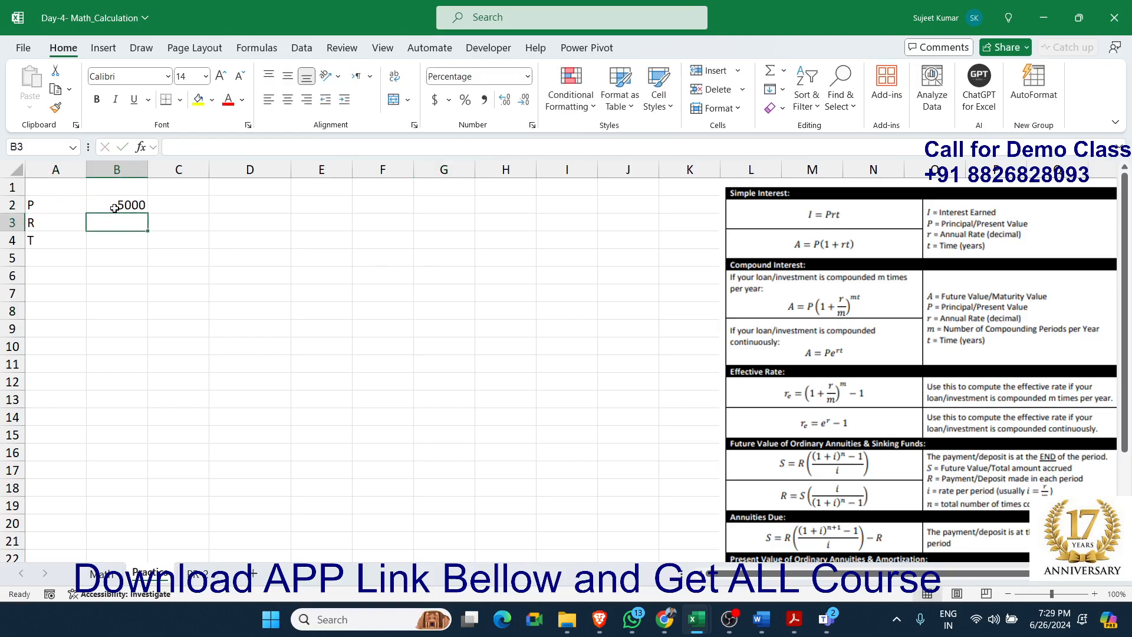
{"action": "type", "text": "5"}
{"action": "key", "text": "Return"}
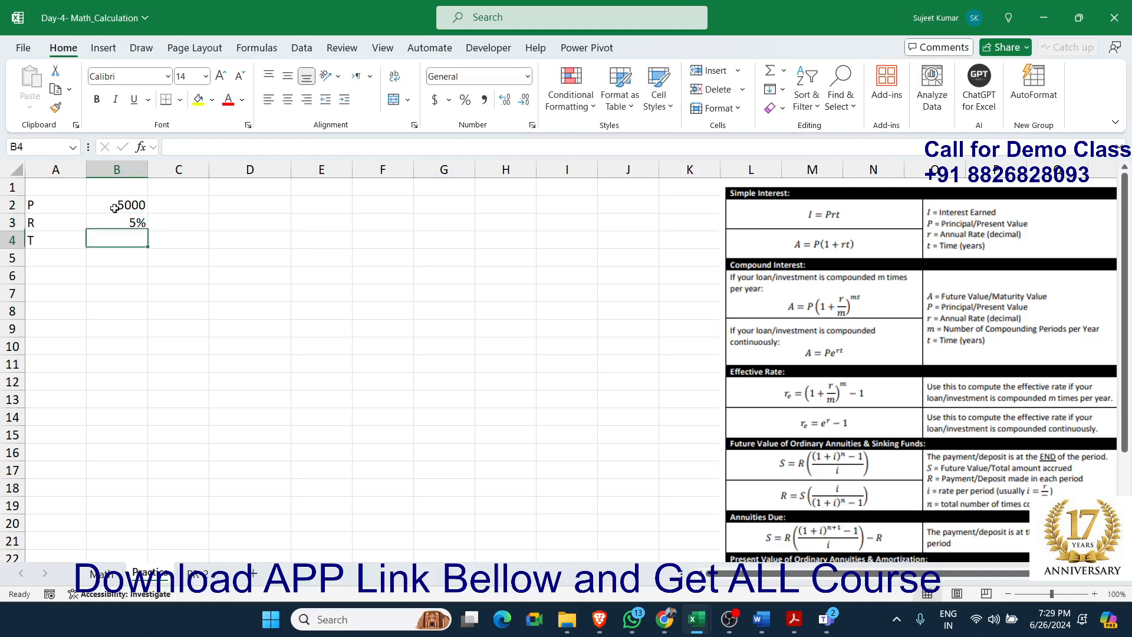
{"action": "type", "text": "3"}
{"action": "key", "text": "Return"}
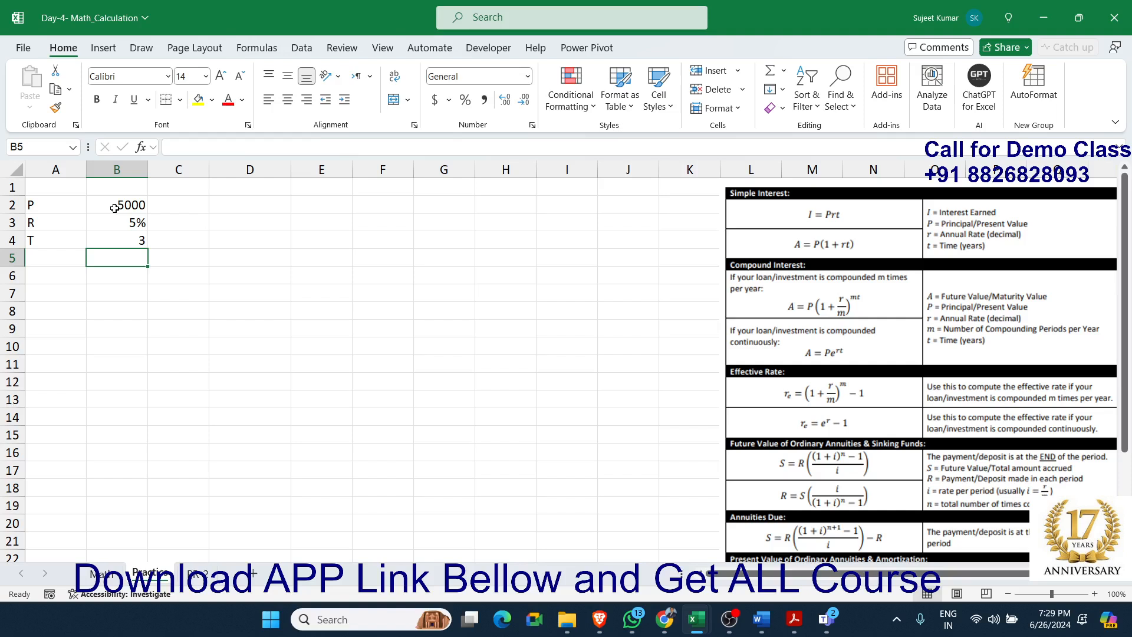
Calculate the simple interest in cell D4 with the formula =B2*B3*B4
{"action": "key", "text": "Right"}
{"action": "key", "text": "Right"}
{"action": "key", "text": "Up"}
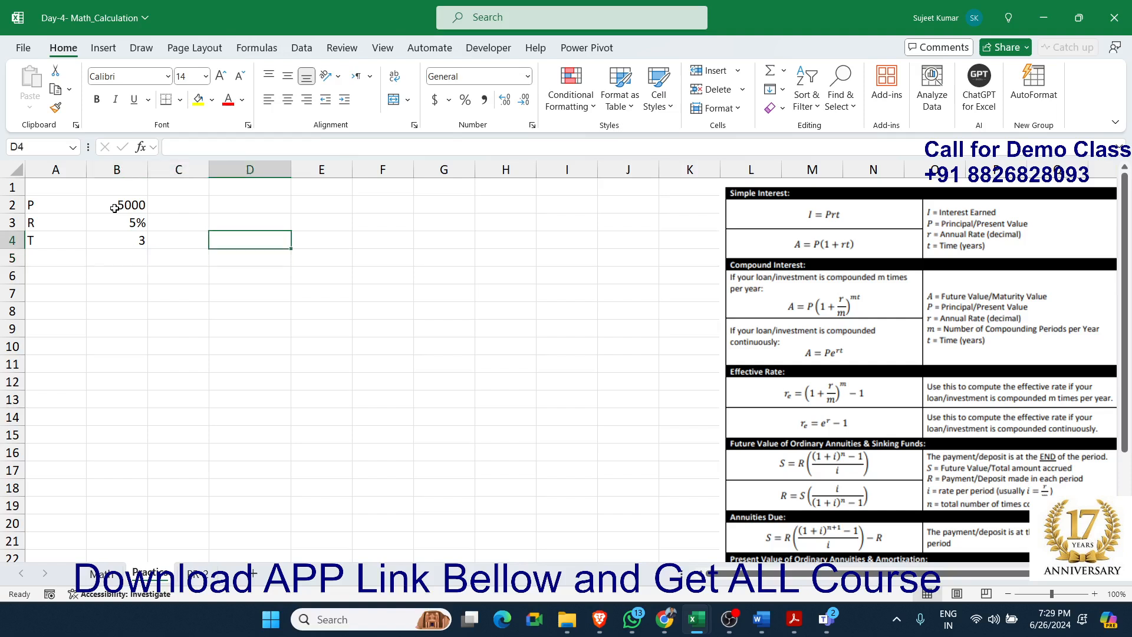
{"action": "type", "text": "="}
{"action": "key", "text": "Left"}
{"action": "key", "text": "Left"}
{"action": "key", "text": "Up"}
{"action": "key", "text": "Up"}
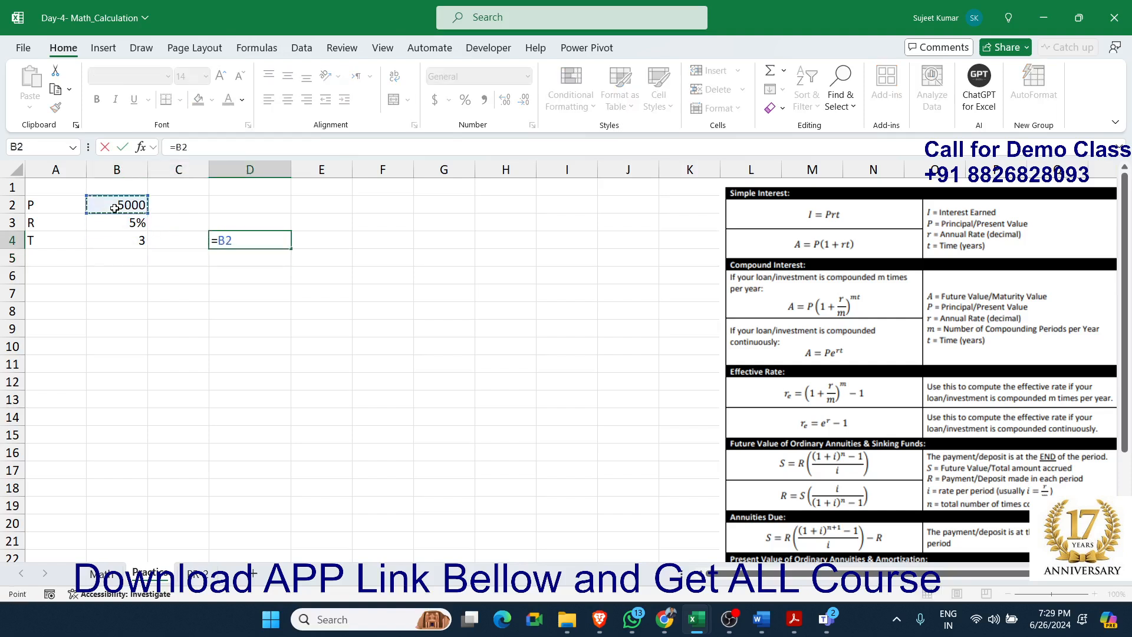
{"action": "type", "text": "*"}
{"action": "key", "text": "Left"}
{"action": "key", "text": "Left"}
{"action": "key", "text": "Up"}
{"action": "type", "text": "*"}
{"action": "key", "text": "Left"}
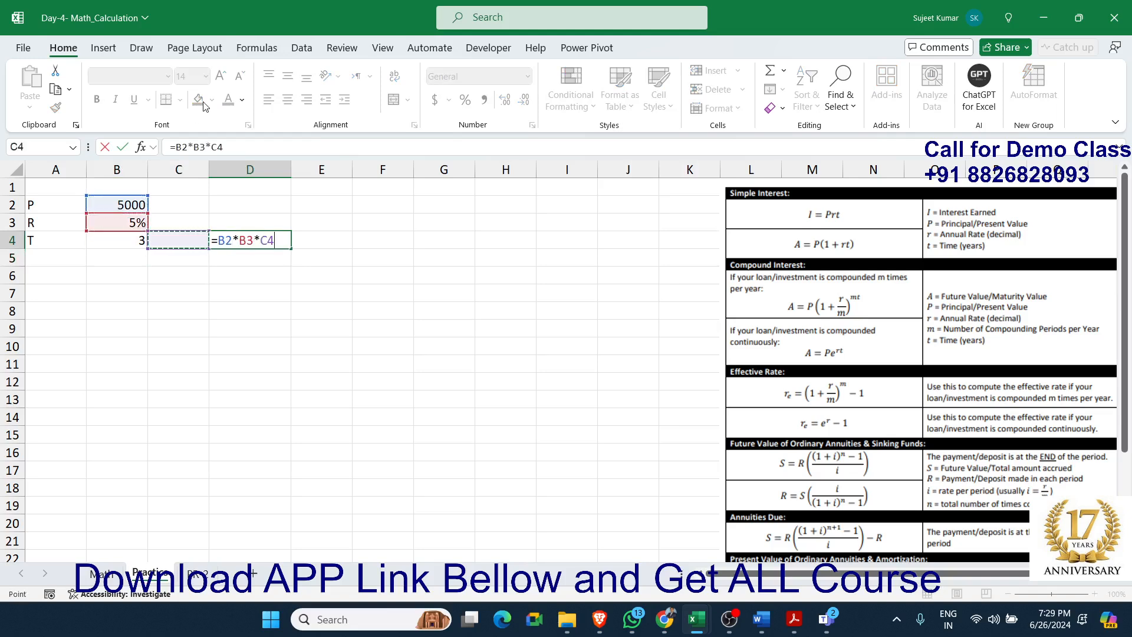
{"action": "key", "text": "Left"}
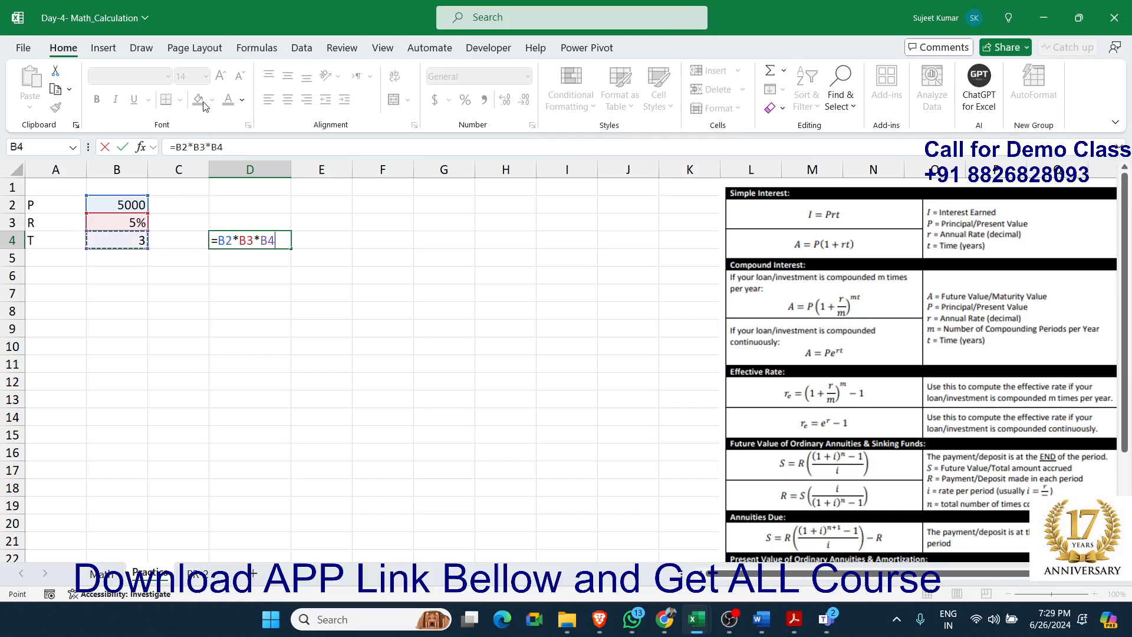
{"action": "key", "text": "Return"}
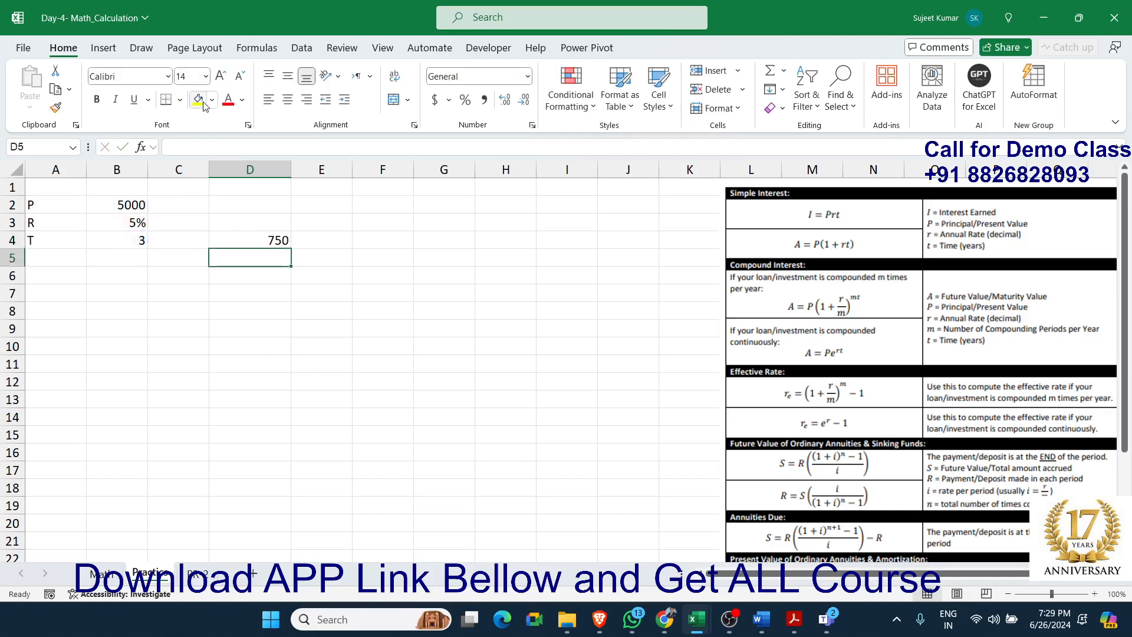
Enter the label A in cell C5 for the simple interest amount
{"action": "key", "text": "Up"}
{"action": "key", "text": "Down"}
{"action": "key", "text": "Left"}
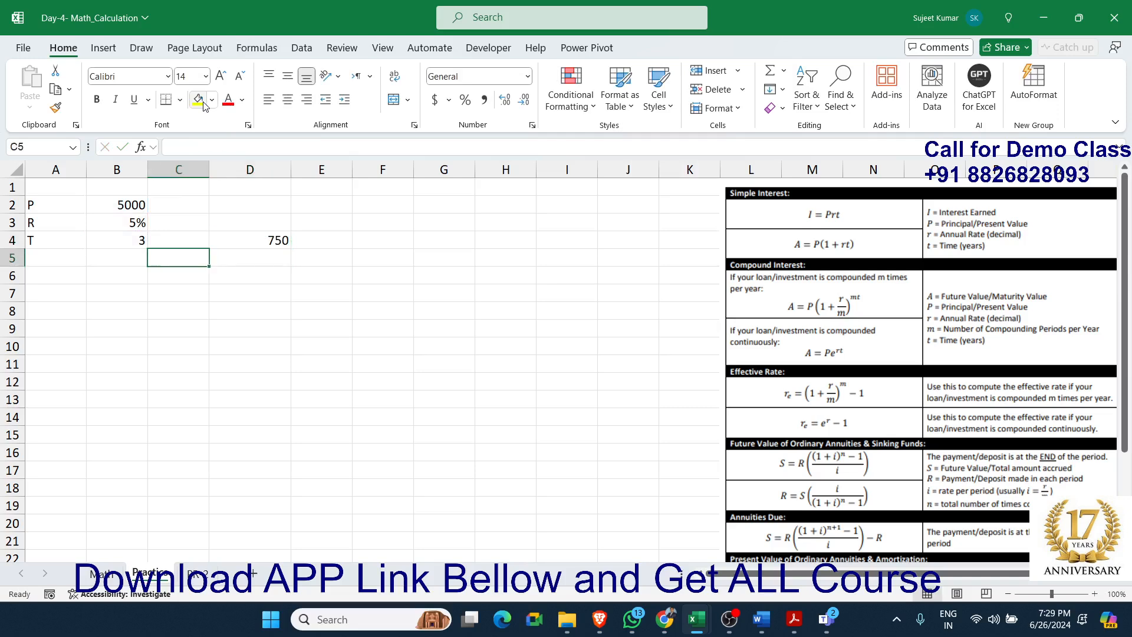
{"action": "type", "text": "A"}
{"action": "key", "text": "Right"}
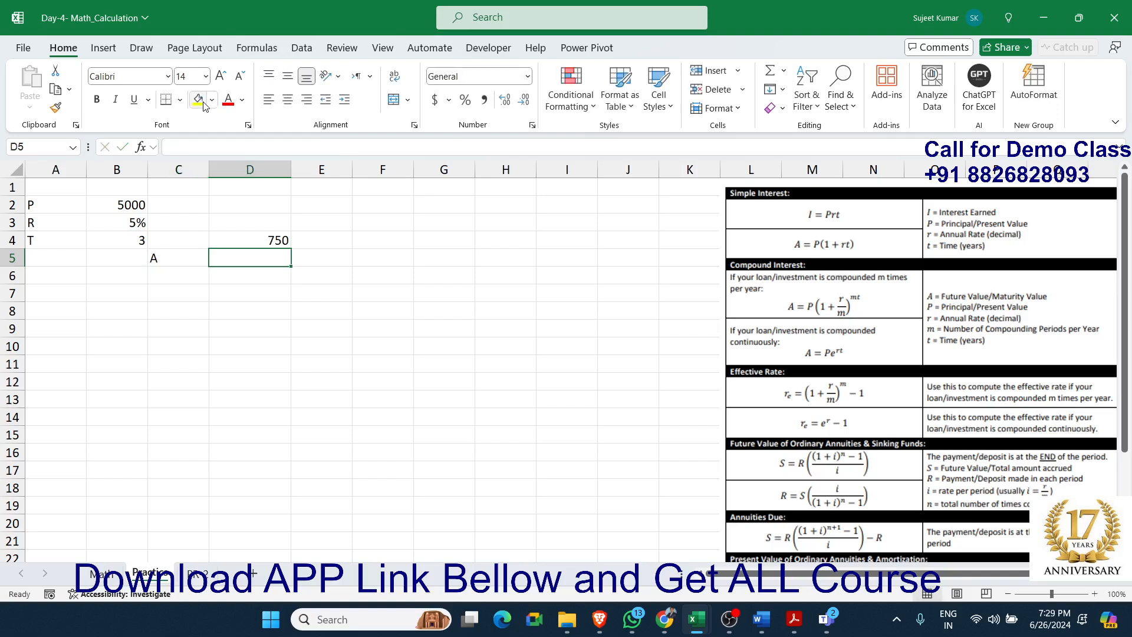
Calculate the simple interest amount in cell D5 with the formula =B2*(1+(B3*B4))
{"action": "type", "text": "="}
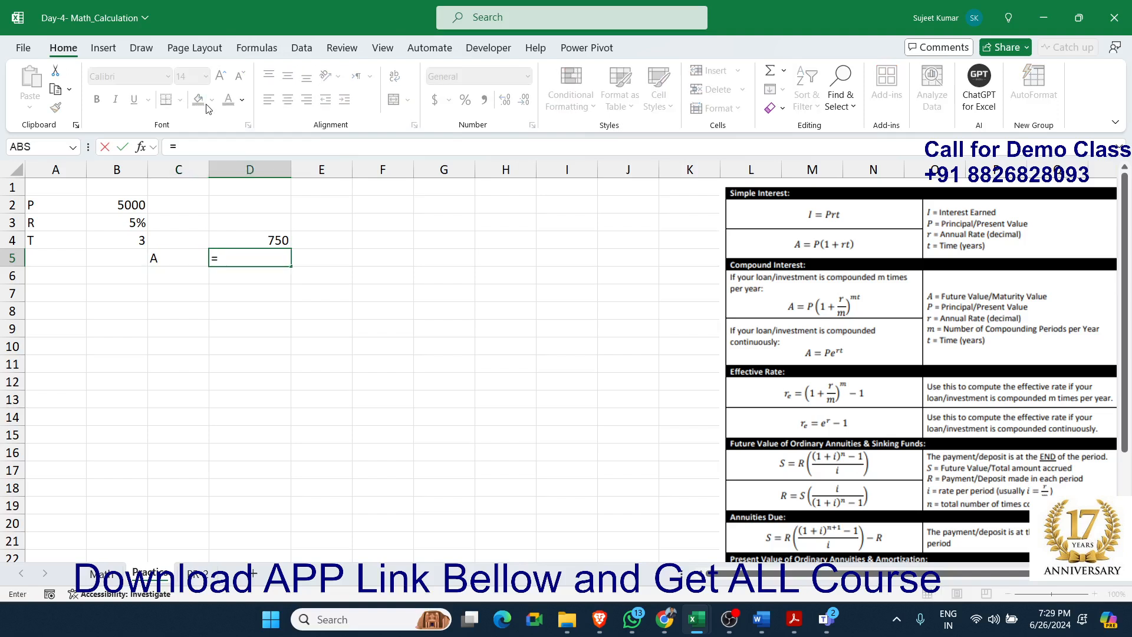
{"action": "left_click", "coordinate": [96, 205]}
{"action": "type", "text": "*("}
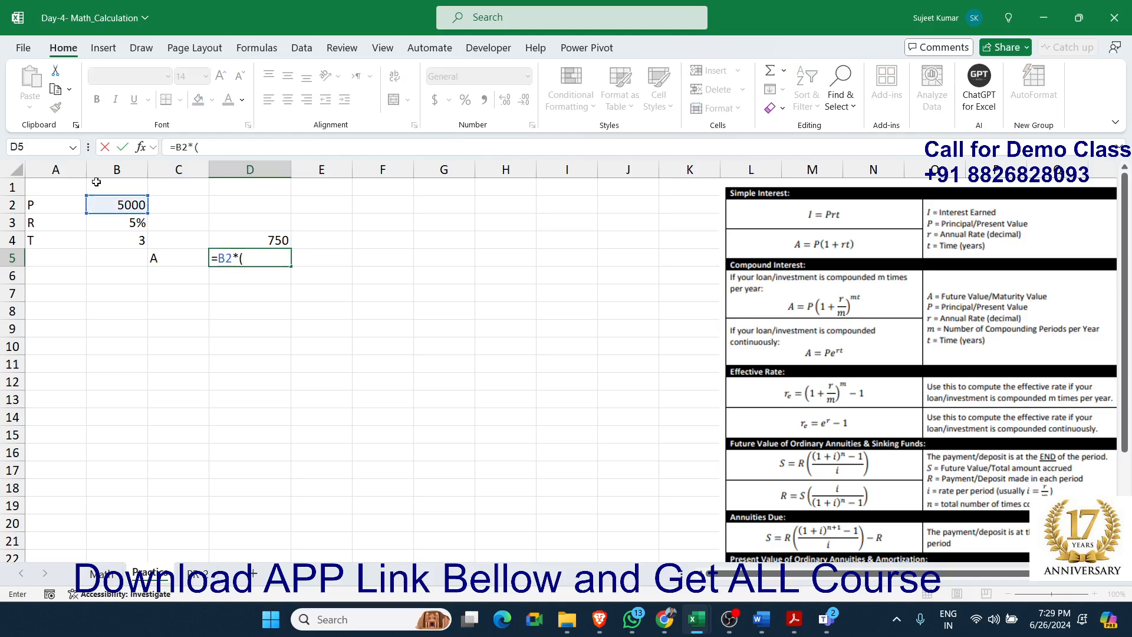
{"action": "type", "text": "1+("}
{"action": "left_click", "coordinate": [113, 222]}
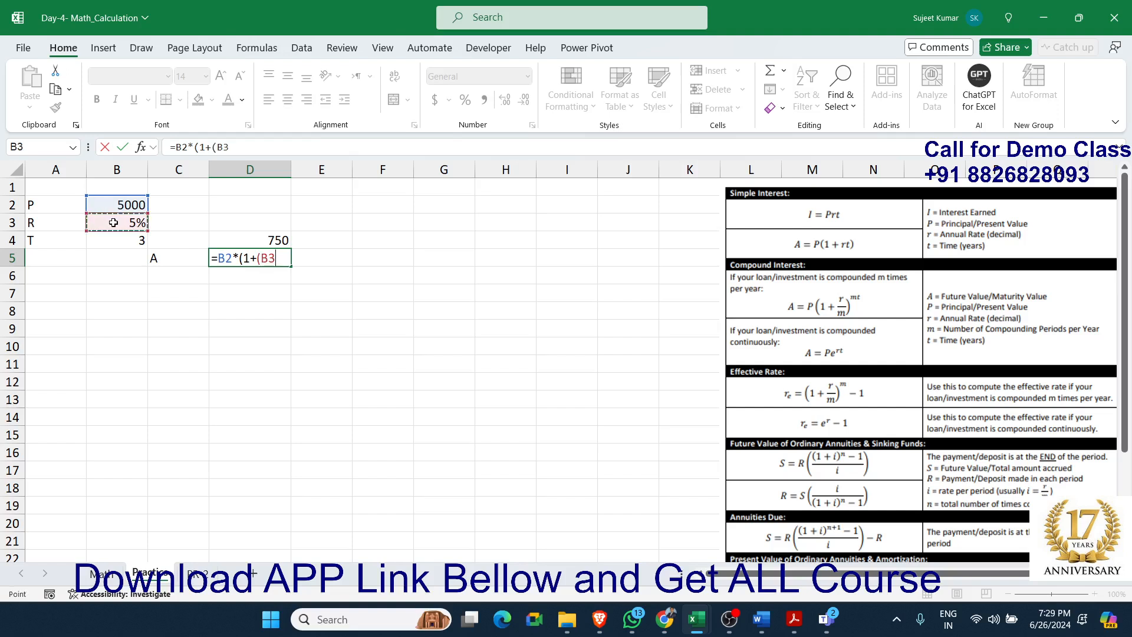
{"action": "type", "text": "*"}
{"action": "left_click", "coordinate": [119, 237]}
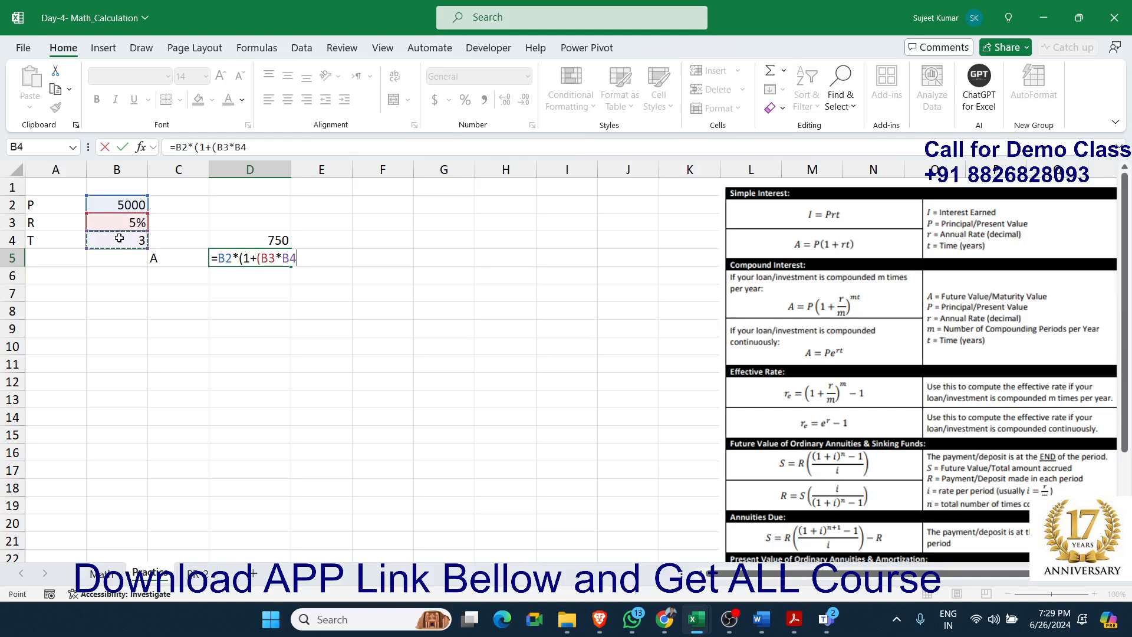
{"action": "type", "text": "))"}
{"action": "key", "text": "Return"}
{"action": "key", "text": "Up"}
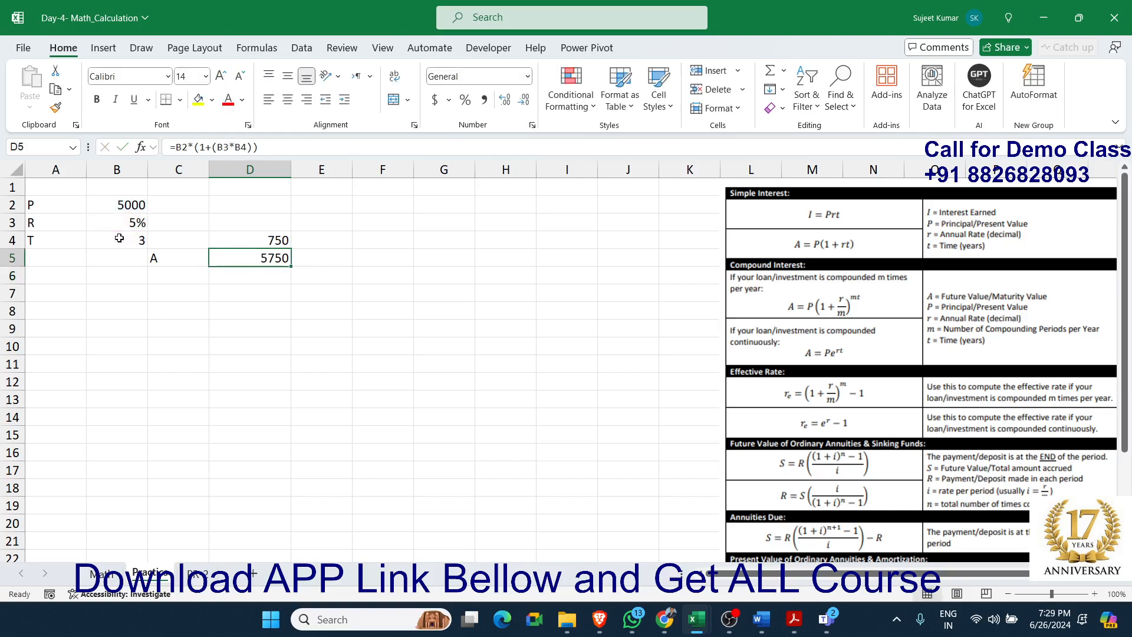
Replace the formula in cell D5 with the helper formula =1+(B4*B3)
{"action": "key", "text": "Delete"}
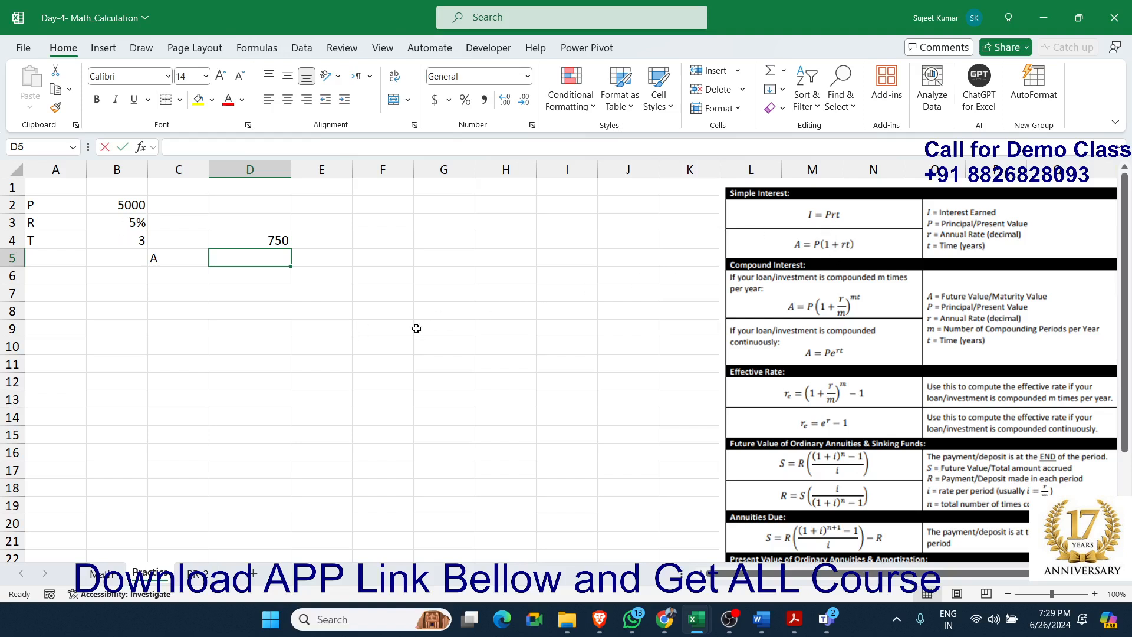
{"action": "type", "text": "=1+("}
{"action": "left_click", "coordinate": [128, 242]}
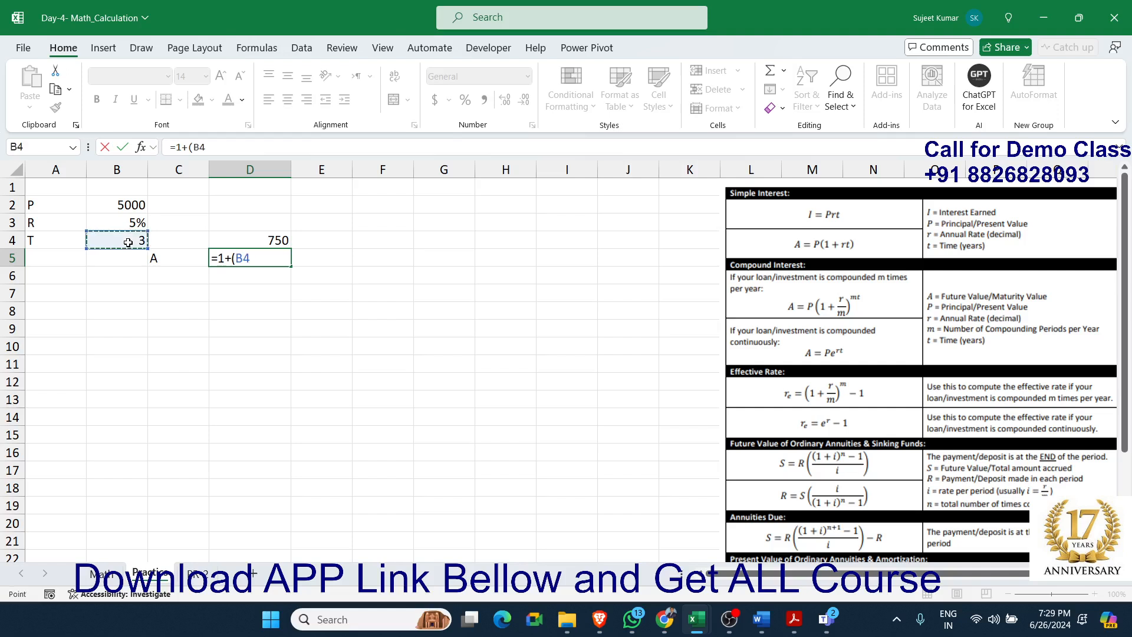
{"action": "type", "text": "*"}
{"action": "left_click", "coordinate": [137, 223]}
{"action": "type", "text": ")"}
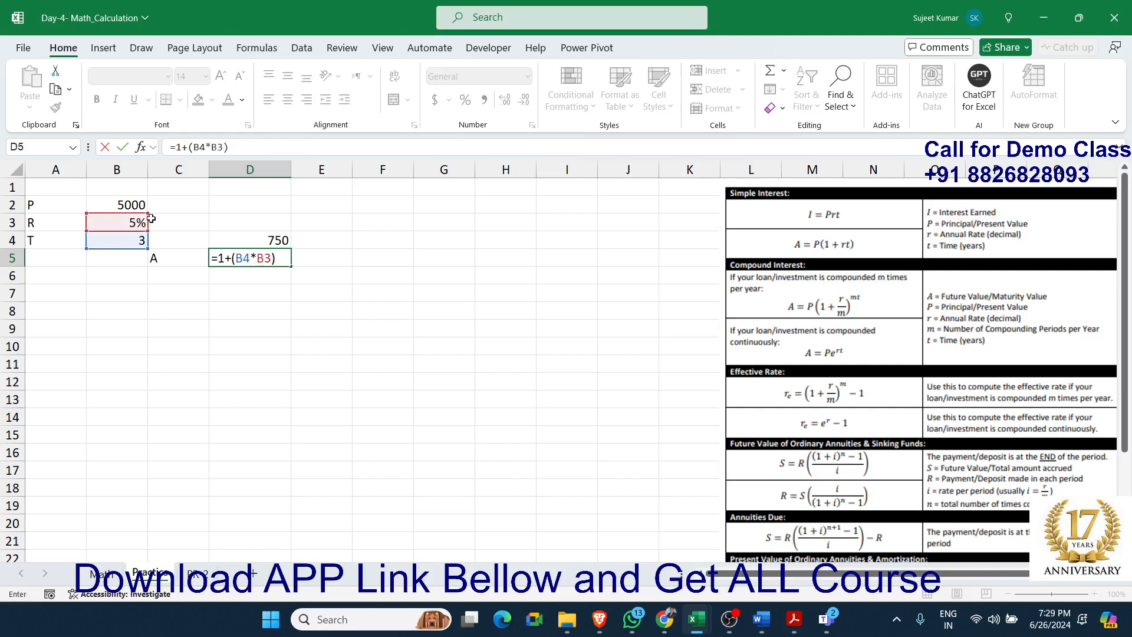
{"action": "key", "text": "Return"}
{"action": "key", "text": "Up"}
Multiply the principal by the D5 helper in cell E5 with the formula =B2*D5
{"action": "key", "text": "Right"}
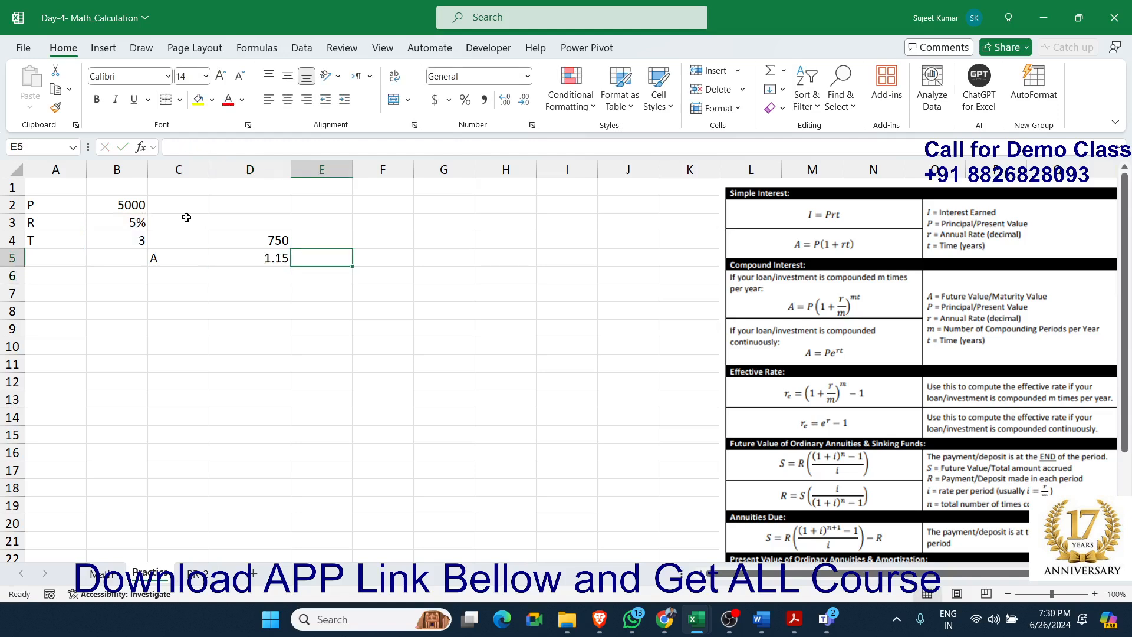
{"action": "type", "text": "="}
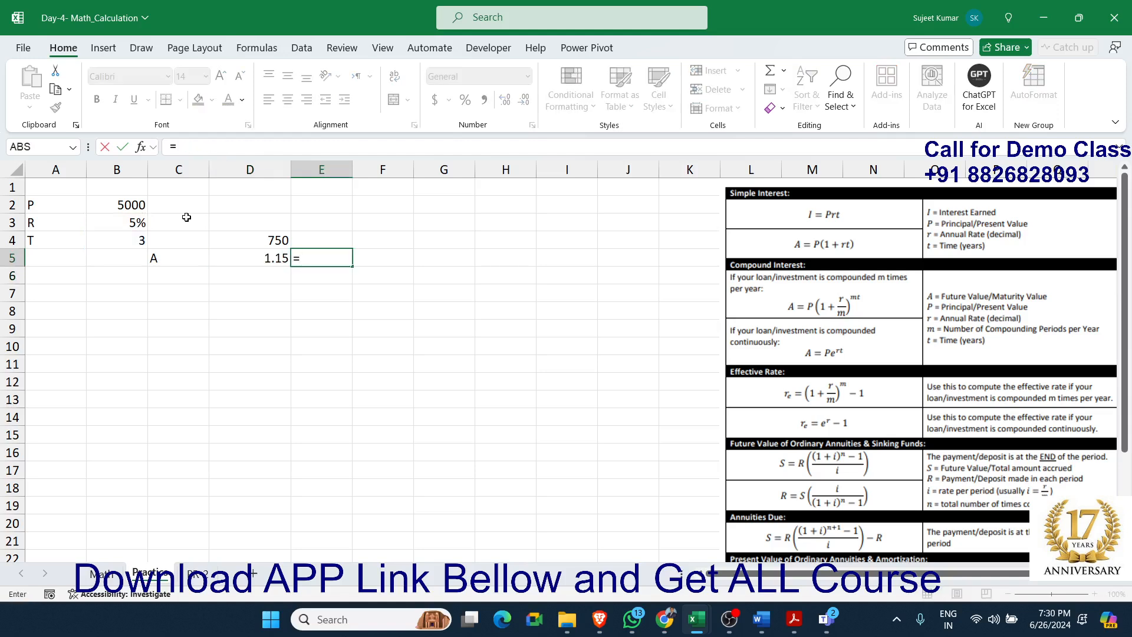
{"action": "key", "text": "Left"}
{"action": "key", "text": "Left"}
{"action": "key", "text": "Left"}
{"action": "key", "text": "Up"}
{"action": "key", "text": "Up"}
{"action": "key", "text": "Up"}
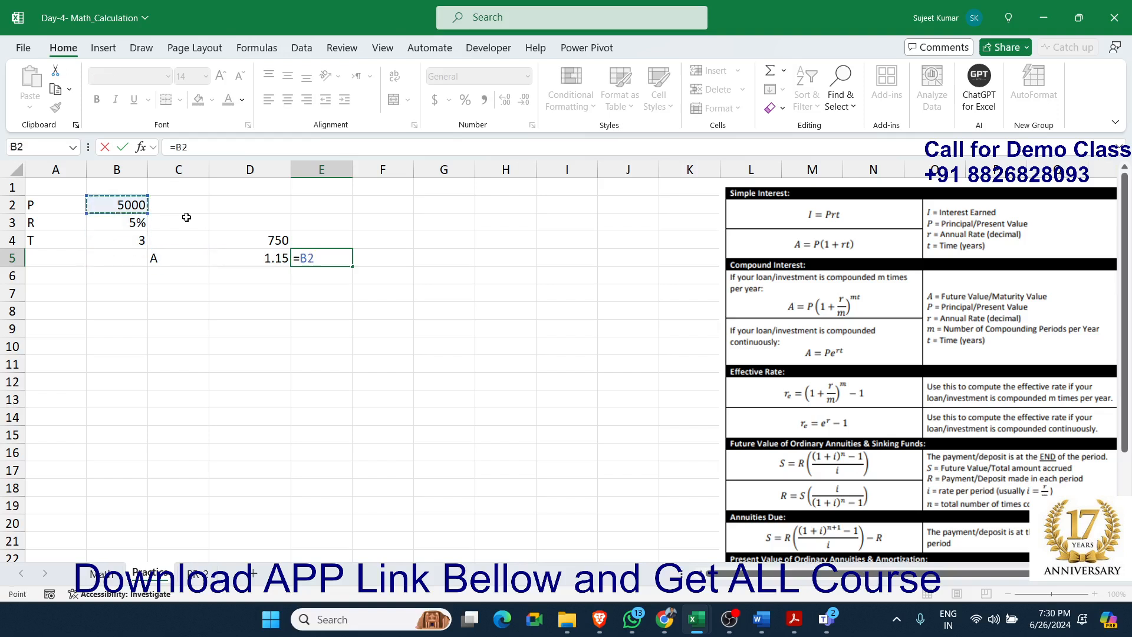
{"action": "type", "text": "*"}
{"action": "key", "text": "Left"}
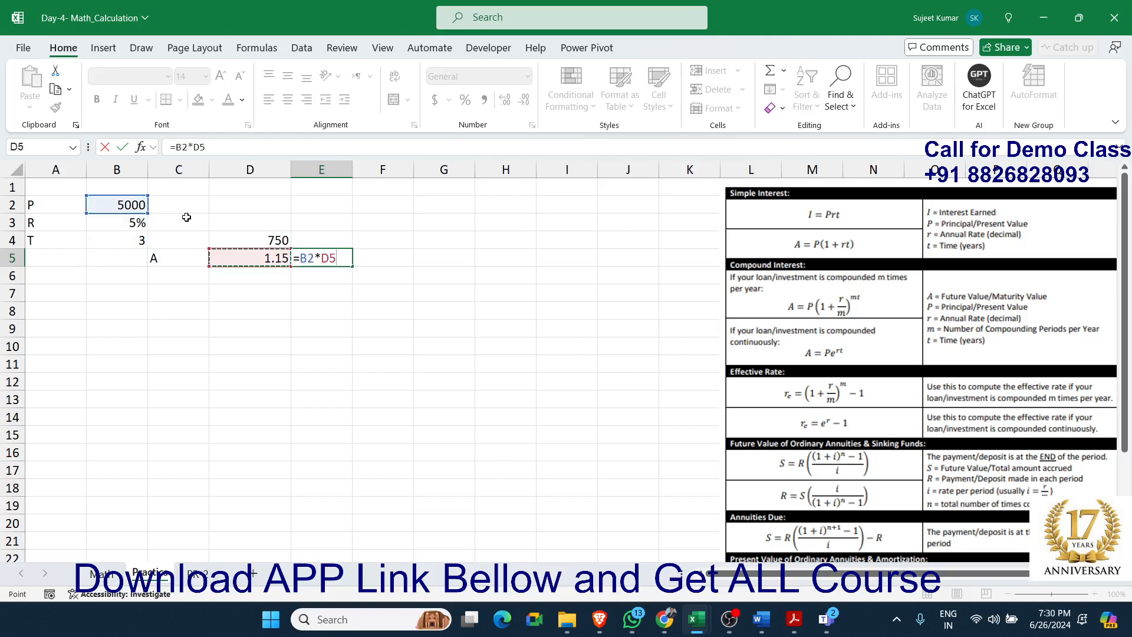
{"action": "key", "text": "Return"}
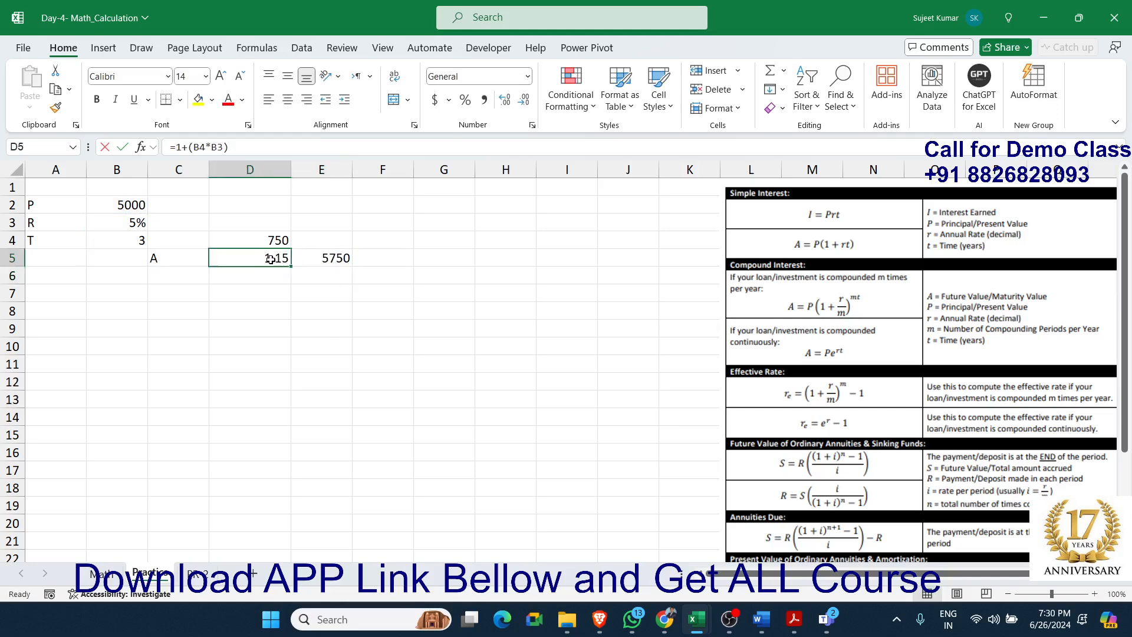
Merge the D5 helper into the amount formula in cell E5 so it reads =B2*(1+(B4*B3))
{"action": "double_click", "coordinate": [271, 259]}
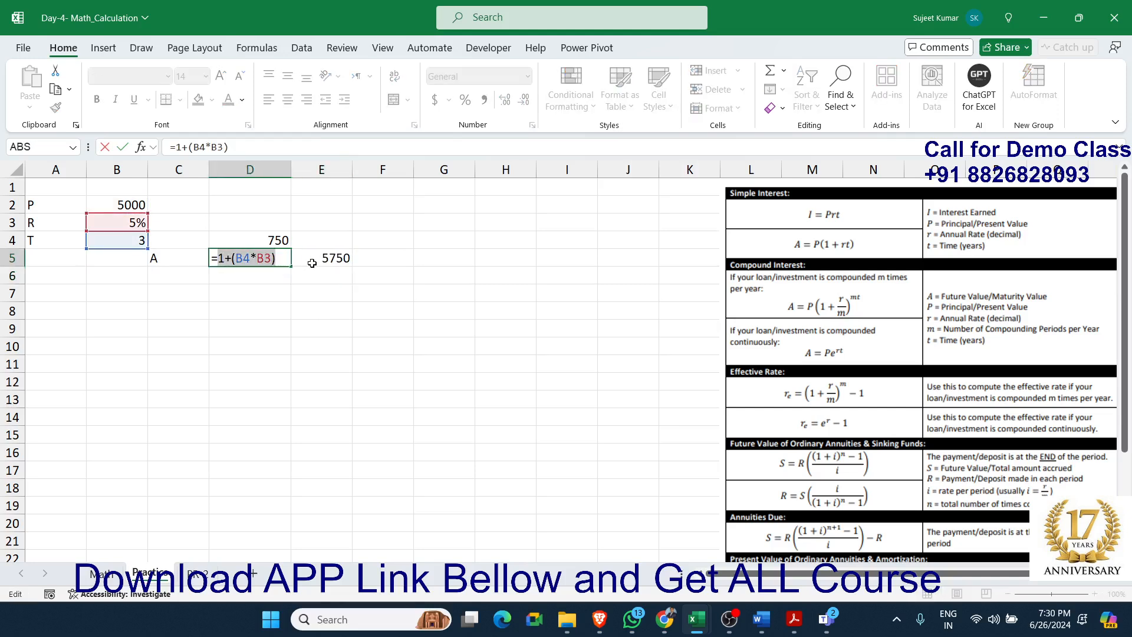
{"action": "key", "text": "Escape"}
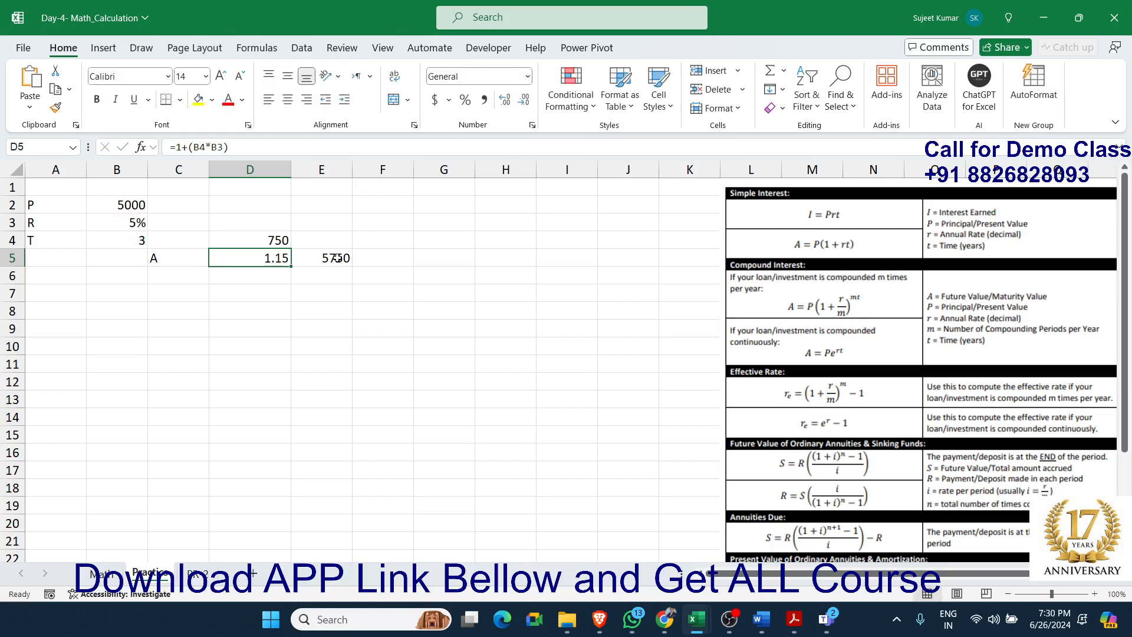
{"action": "double_click", "coordinate": [338, 258]}
{"action": "double_click", "coordinate": [335, 258]}
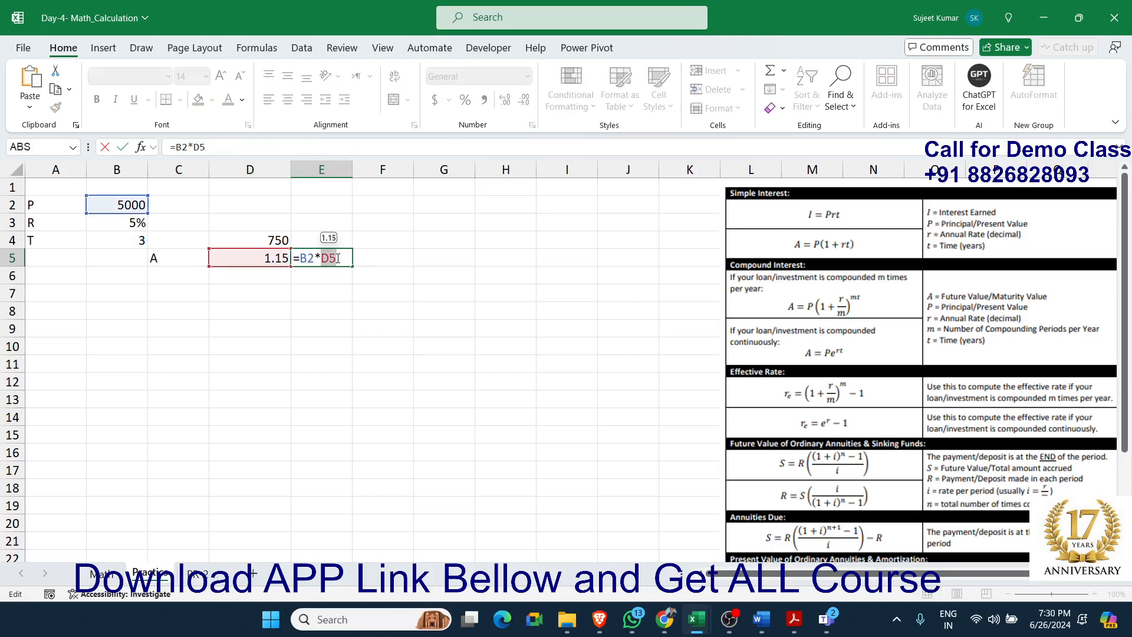
{"action": "type", "text": "()"}
{"action": "type", "text": "1+(B4*B3)"}
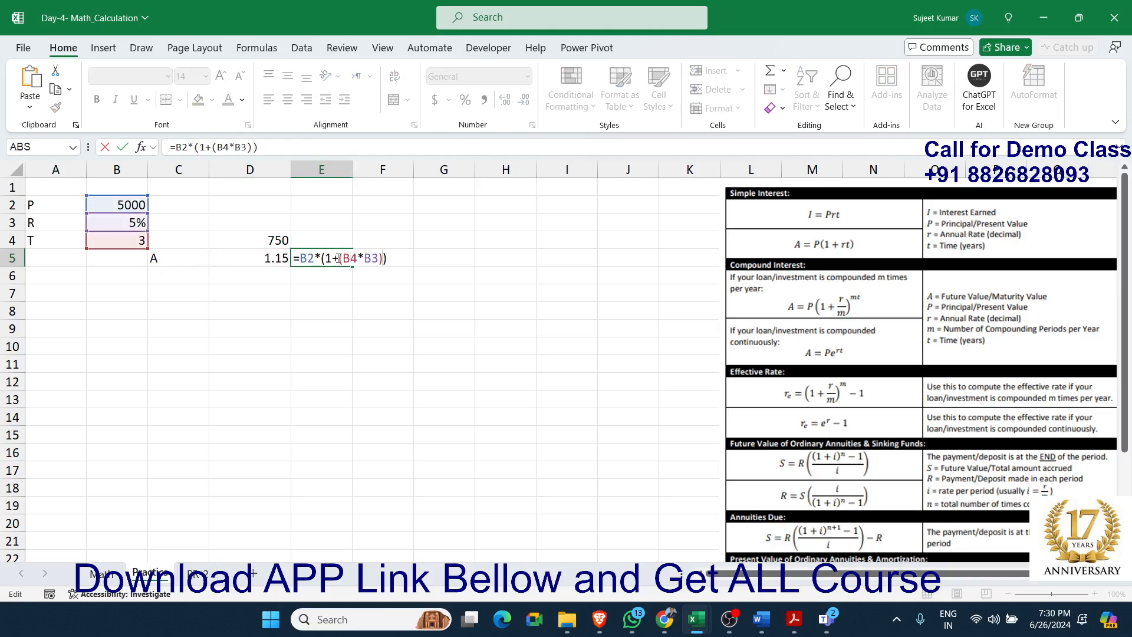
{"action": "key", "text": "Return"}
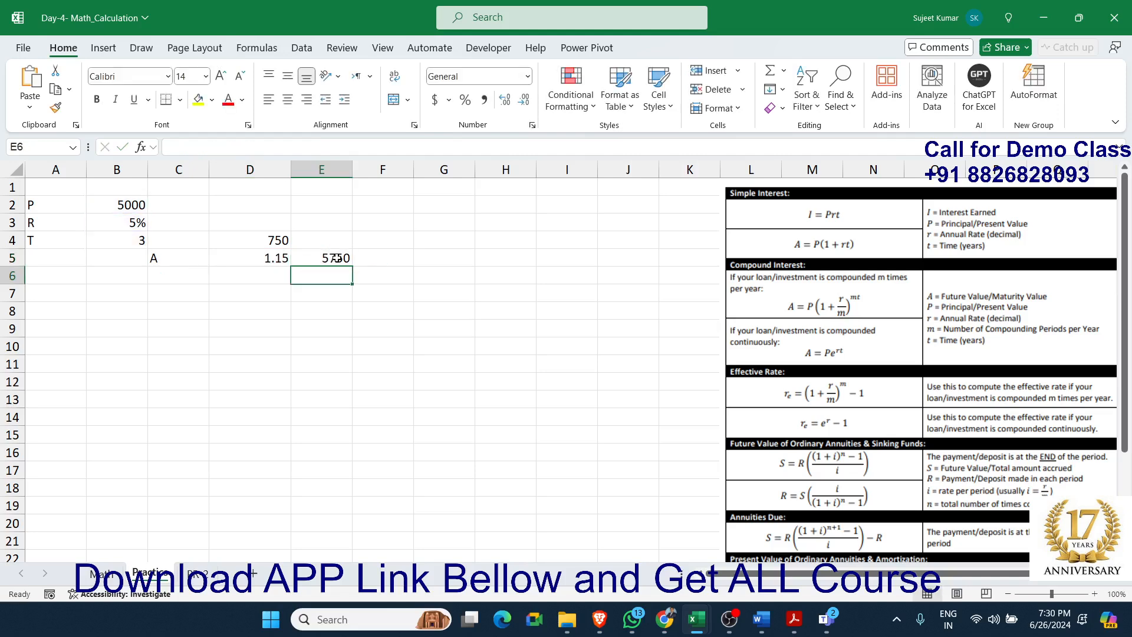
{"action": "left_click", "coordinate": [333, 257]}
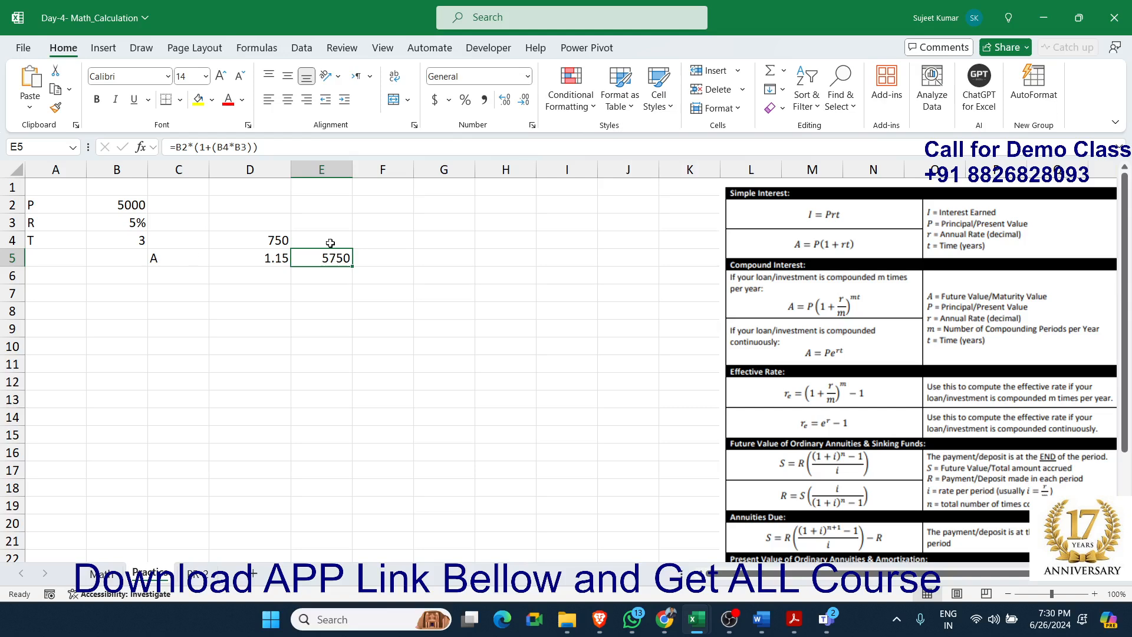
Open the sheet with the 3D Shapes chart and clear the old results in cells D4:E10
{"action": "scroll", "coordinate": [928, 435], "scroll_direction": "down", "scroll_amount": 3}
{"action": "scroll", "coordinate": [927, 435], "scroll_direction": "up", "scroll_amount": 3}
{"action": "scroll", "coordinate": [894, 431], "scroll_direction": "down", "scroll_amount": 3}
{"action": "scroll", "coordinate": [894, 431], "scroll_direction": "up", "scroll_amount": 3}
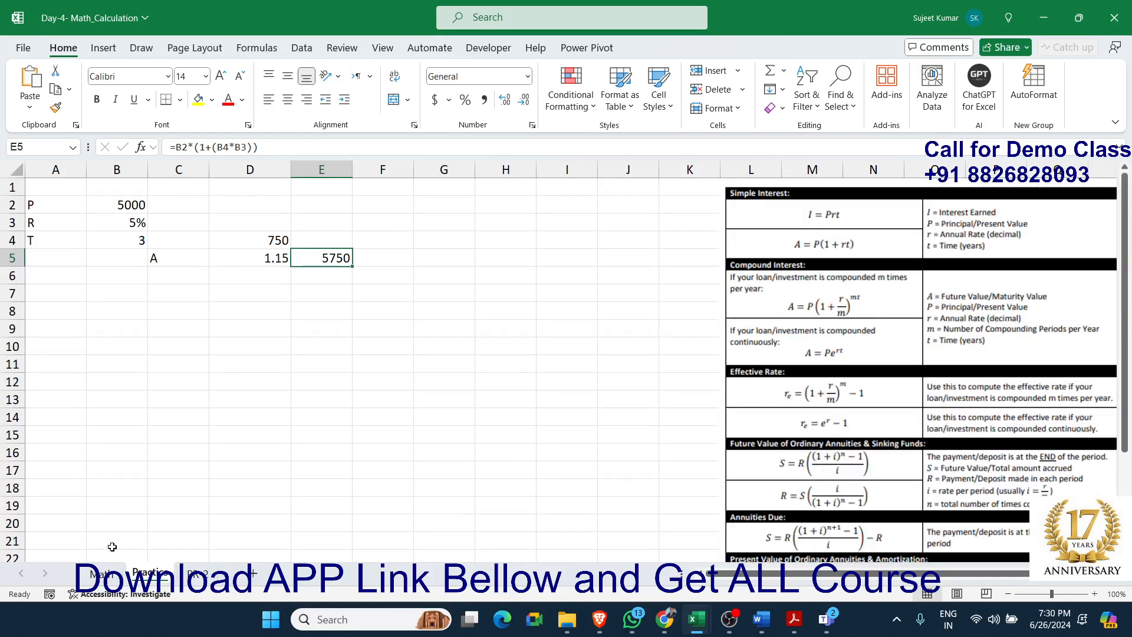
{"action": "left_click", "coordinate": [198, 573]}
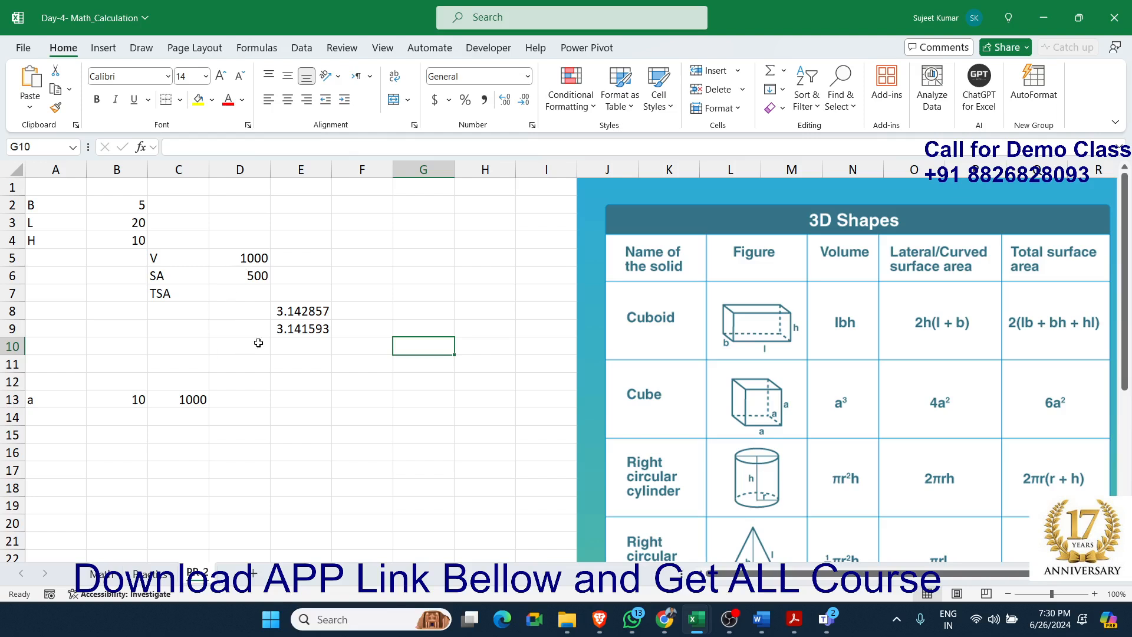
{"action": "left_click_drag", "start_coordinate": [230, 243], "coordinate": [308, 338]}
{"action": "key", "text": "Delete"}
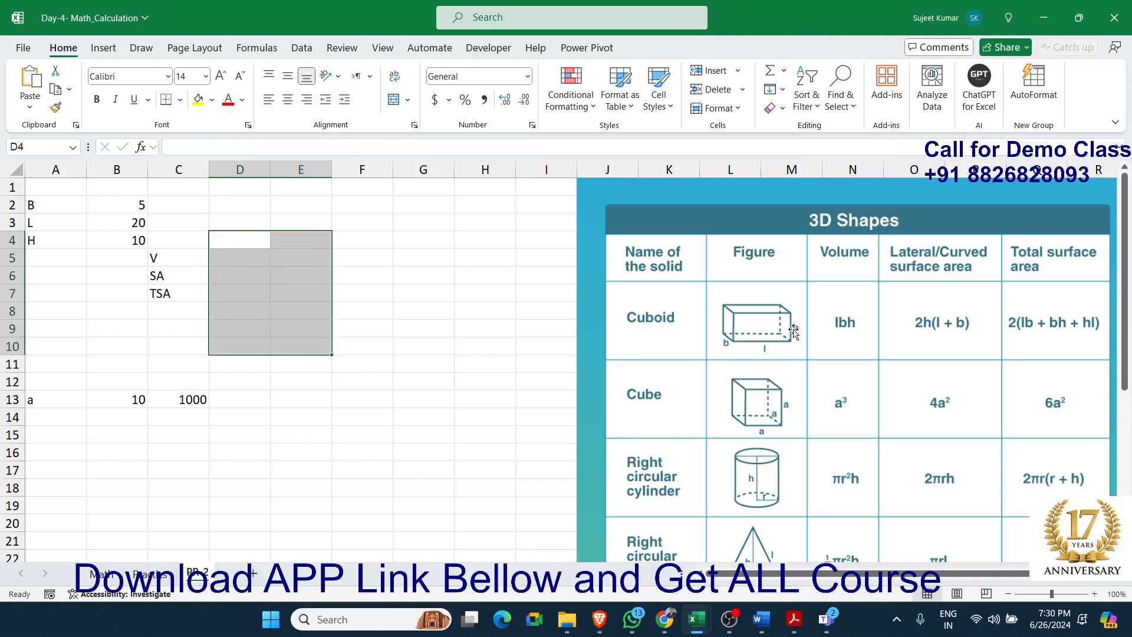
{"action": "left_click", "coordinate": [386, 376]}
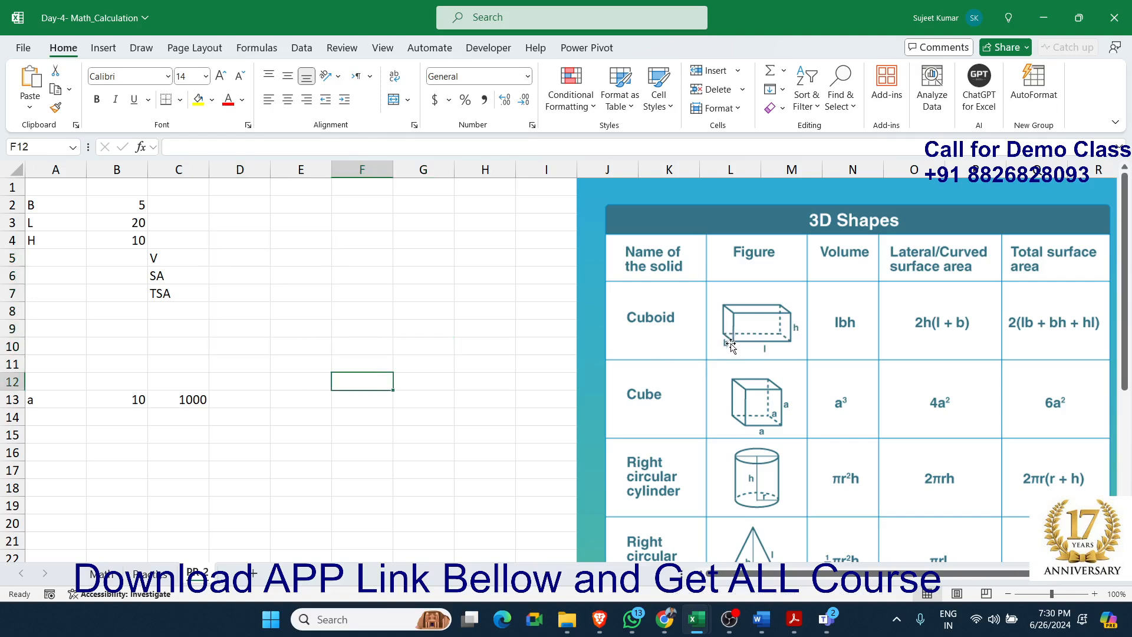
Calculate the cuboid's volume in cell D5 by multiplying the height in B4, length in B3 and breadth in B2
{"action": "left_click", "coordinate": [126, 211]}
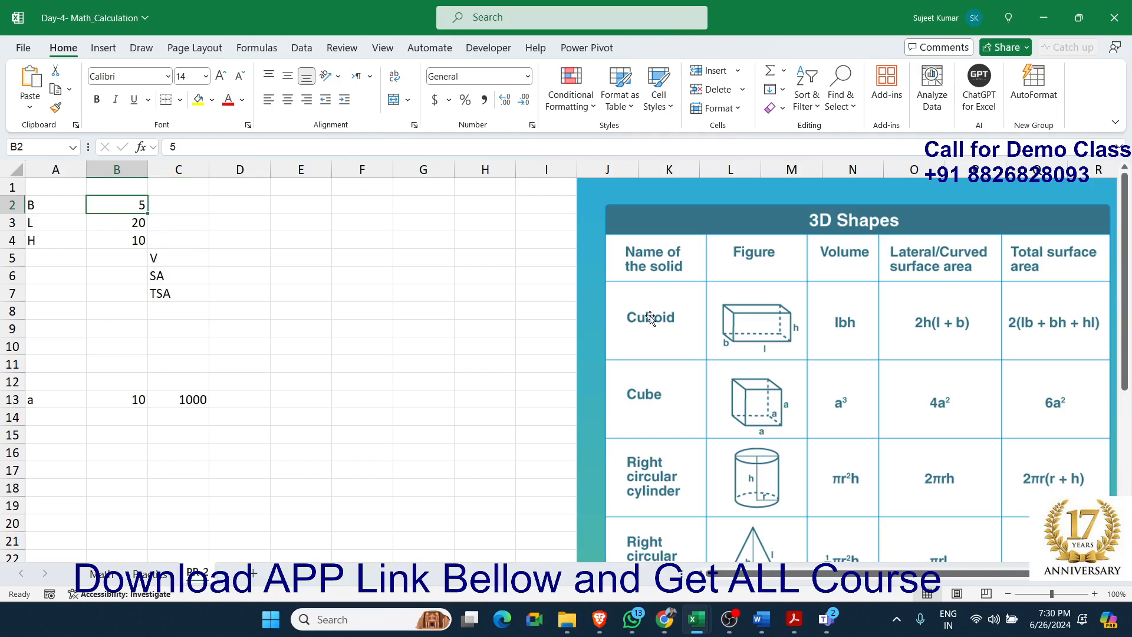
{"action": "left_click", "coordinate": [114, 226]}
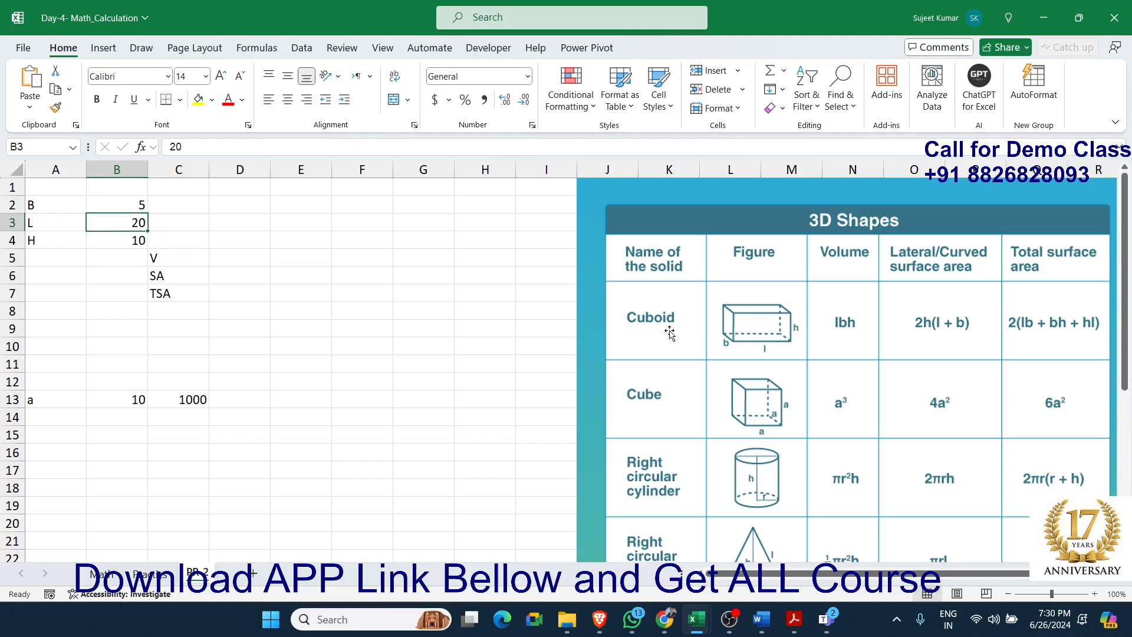
{"action": "left_click", "coordinate": [137, 245]}
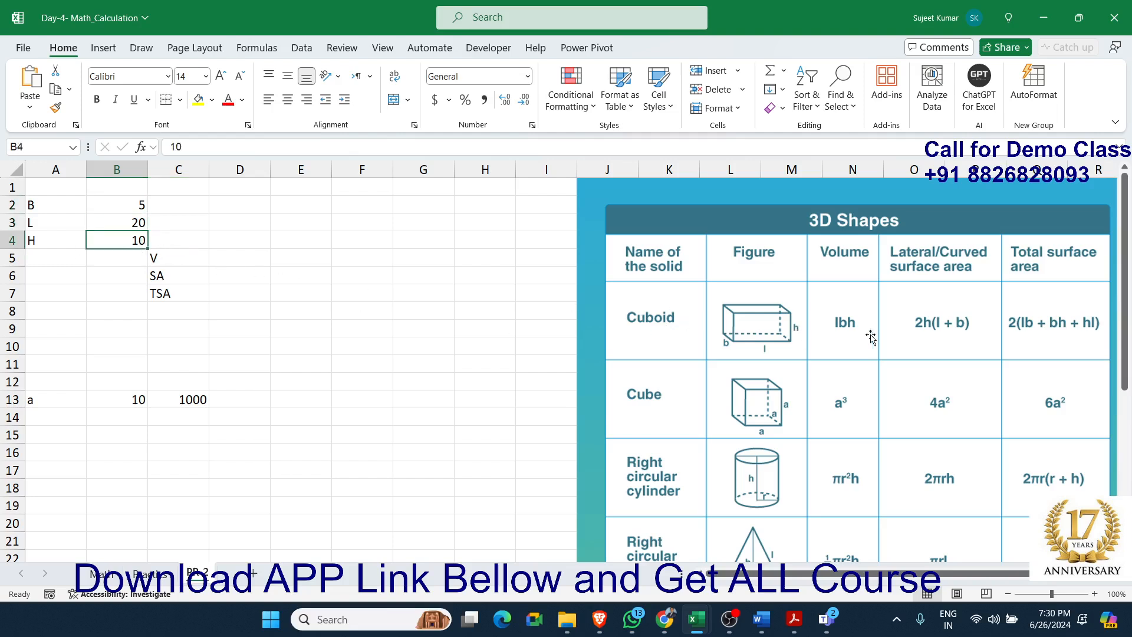
{"action": "left_click", "coordinate": [232, 257]}
{"action": "type", "text": "="}
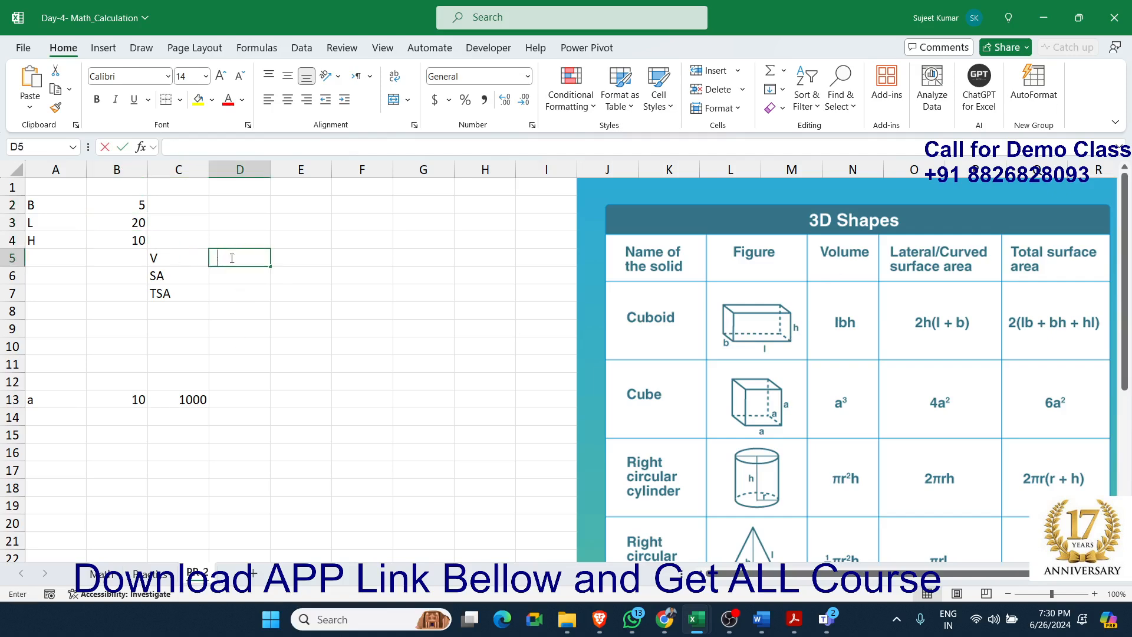
{"action": "type", "text": "B4*D3"}
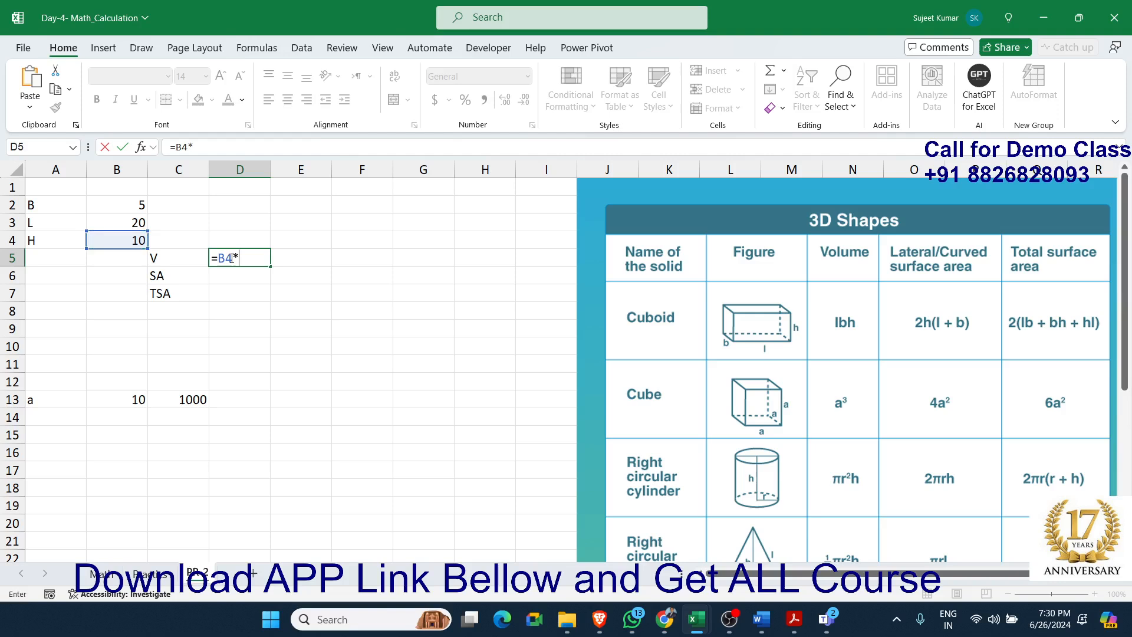
{"action": "key", "text": "Left"}
{"action": "key", "text": "Left"}
{"action": "type", "text": "*"}
{"action": "key", "text": "Up"}
{"action": "key", "text": "Up"}
{"action": "key", "text": "Up"}
{"action": "key", "text": "Left"}
{"action": "key", "text": "Left"}
{"action": "key", "text": "Return"}
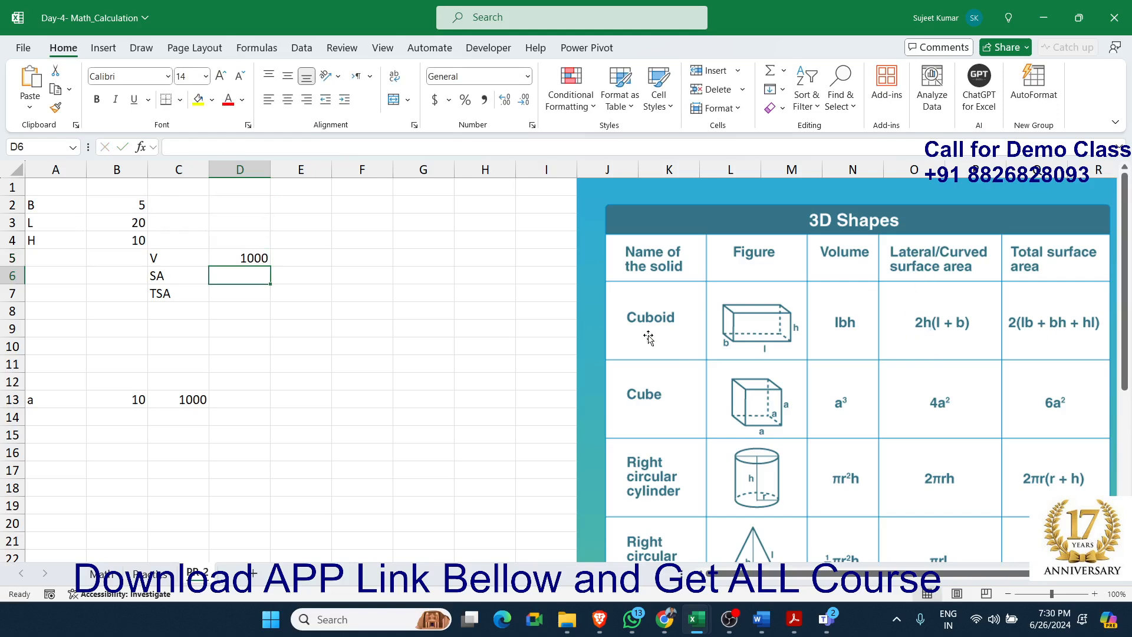
Calculate the cuboid's lateral surface area in cell D6 with the formula =(2*B4)*(B3+B2)
{"action": "type", "text": "2"}
{"action": "key", "text": "BackSpace"}
{"action": "type", "text": "=(2*"}
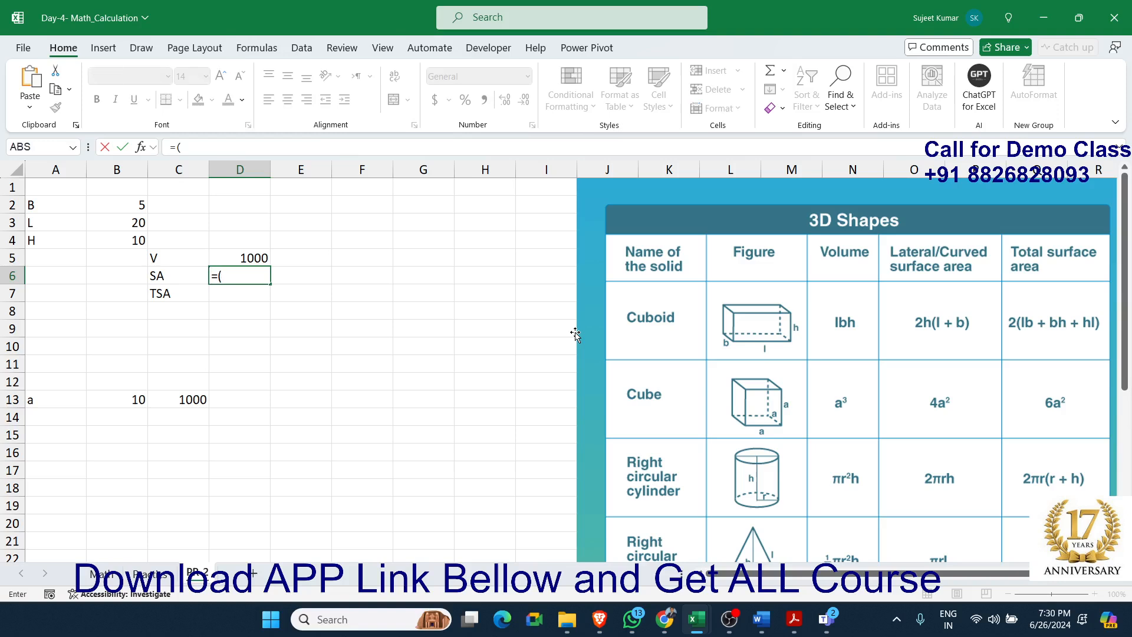
{"action": "left_click", "coordinate": [131, 240]}
{"action": "type", "text": ")"}
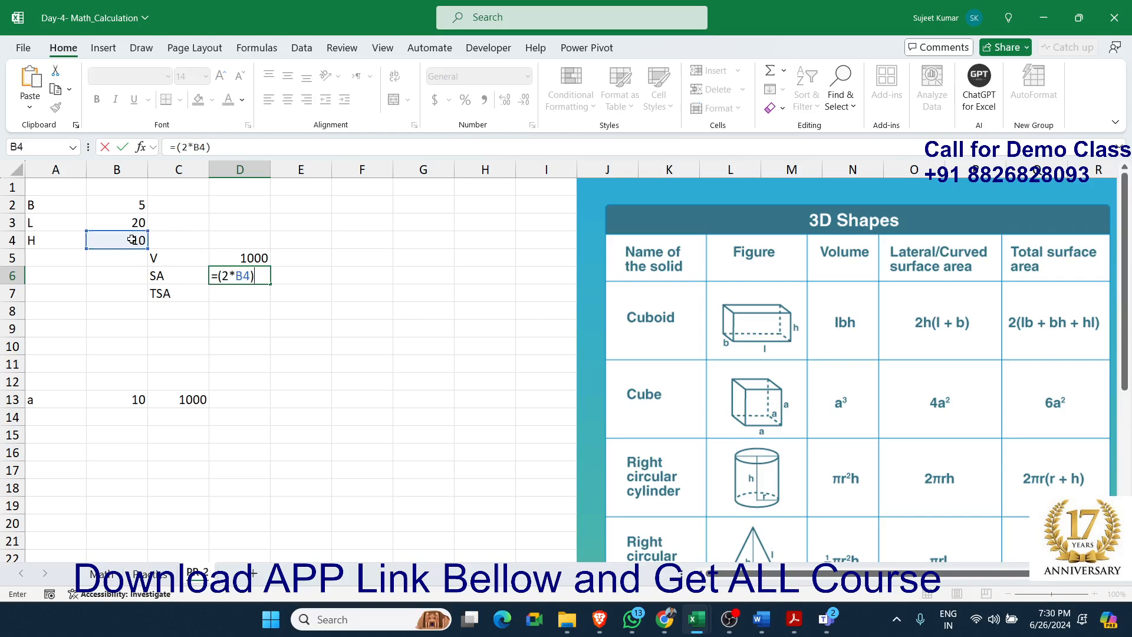
{"action": "type", "text": "*("}
{"action": "left_click", "coordinate": [119, 223]}
{"action": "type", "text": "+"}
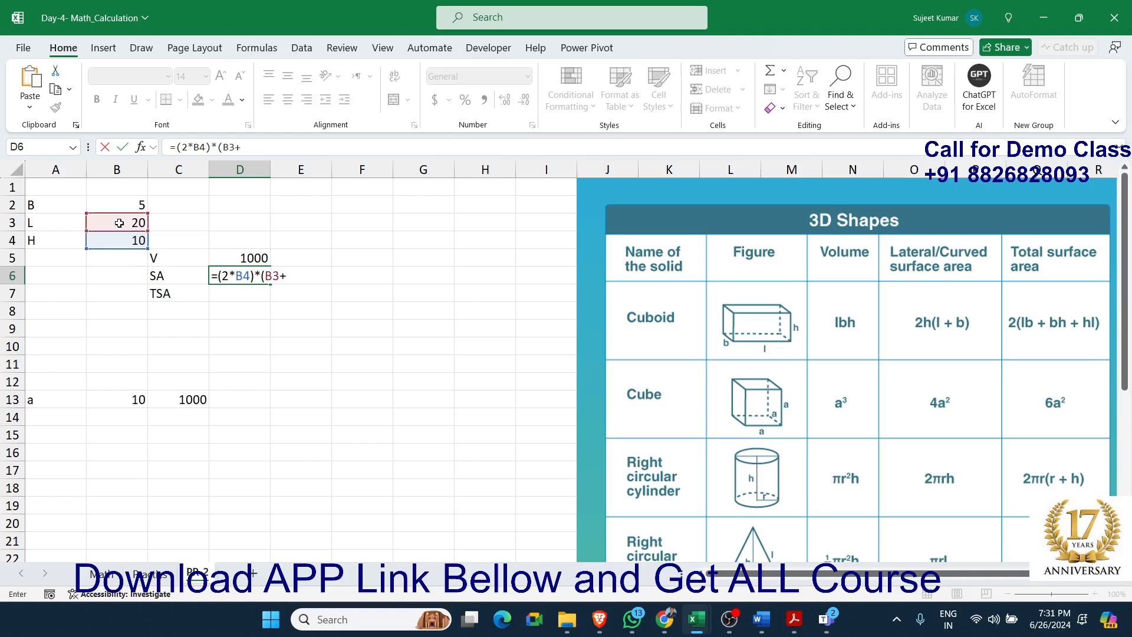
{"action": "left_click", "coordinate": [143, 204]}
{"action": "type", "text": ")"}
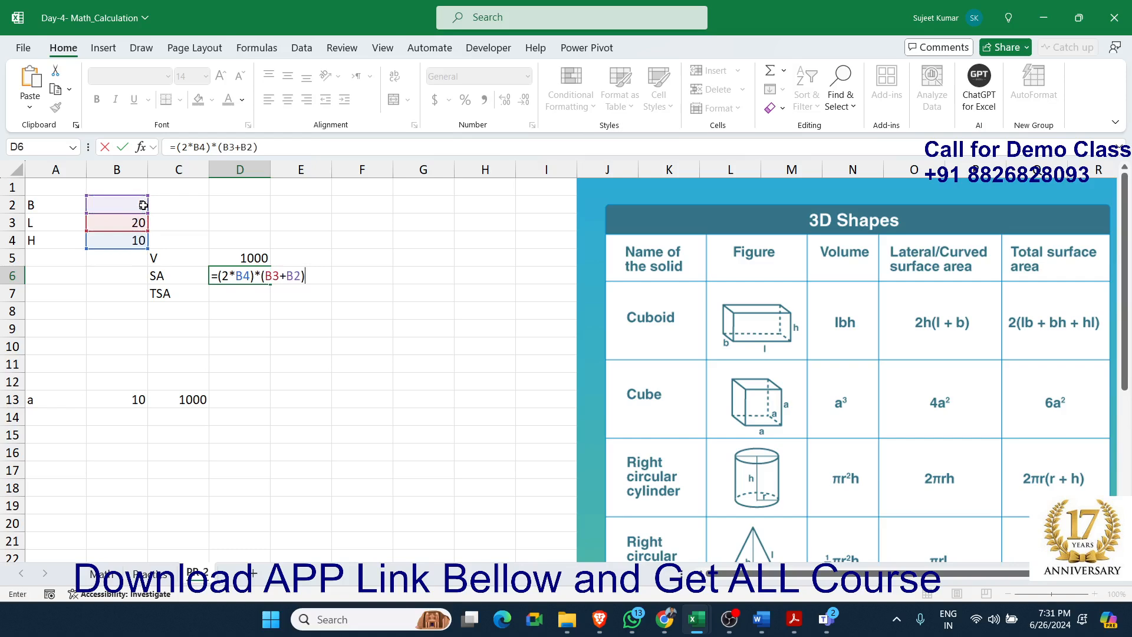
{"action": "key", "text": "Return"}
{"action": "key", "text": "Up"}
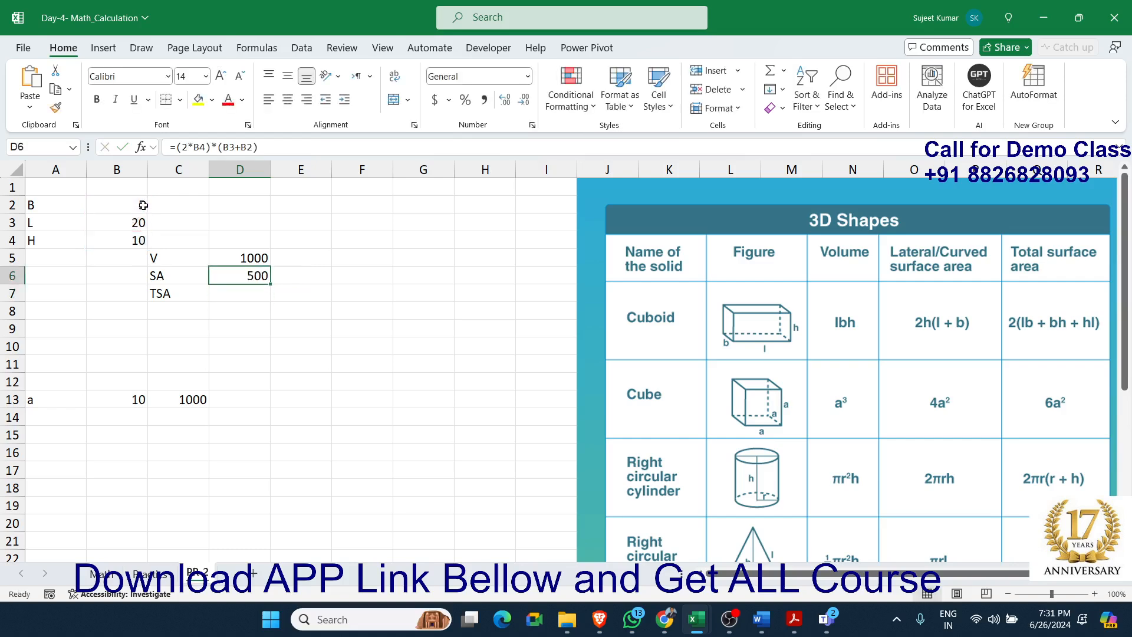
Calculate the cuboid's total surface area in cell D7 with the formula =2*((B3*B2)+(B2*B4)+(B4*B3))
{"action": "key", "text": "Down"}
{"action": "type", "text": "="}
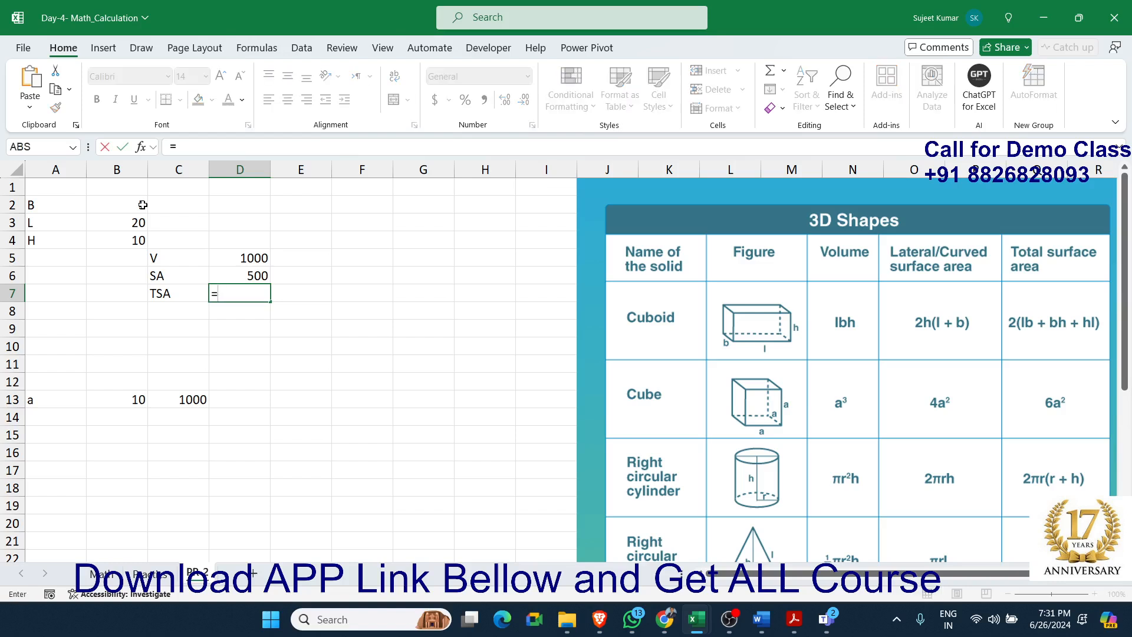
{"action": "type", "text": "2*(("}
{"action": "left_click", "coordinate": [103, 221]}
{"action": "type", "text": "*"}
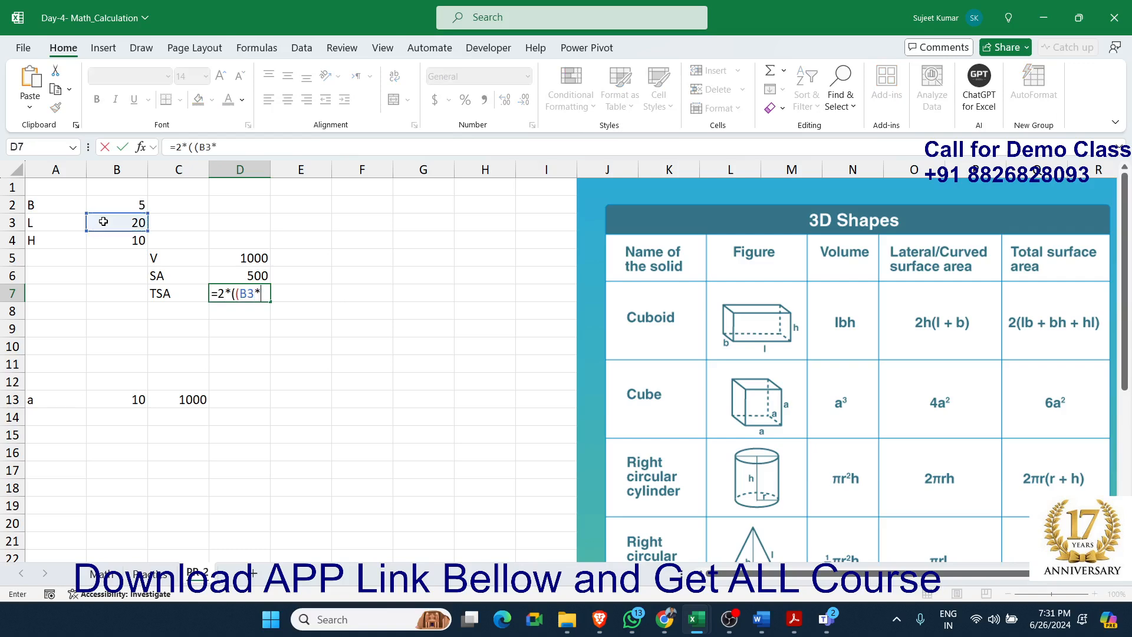
{"action": "left_click", "coordinate": [114, 206]}
{"action": "type", "text": ")+("}
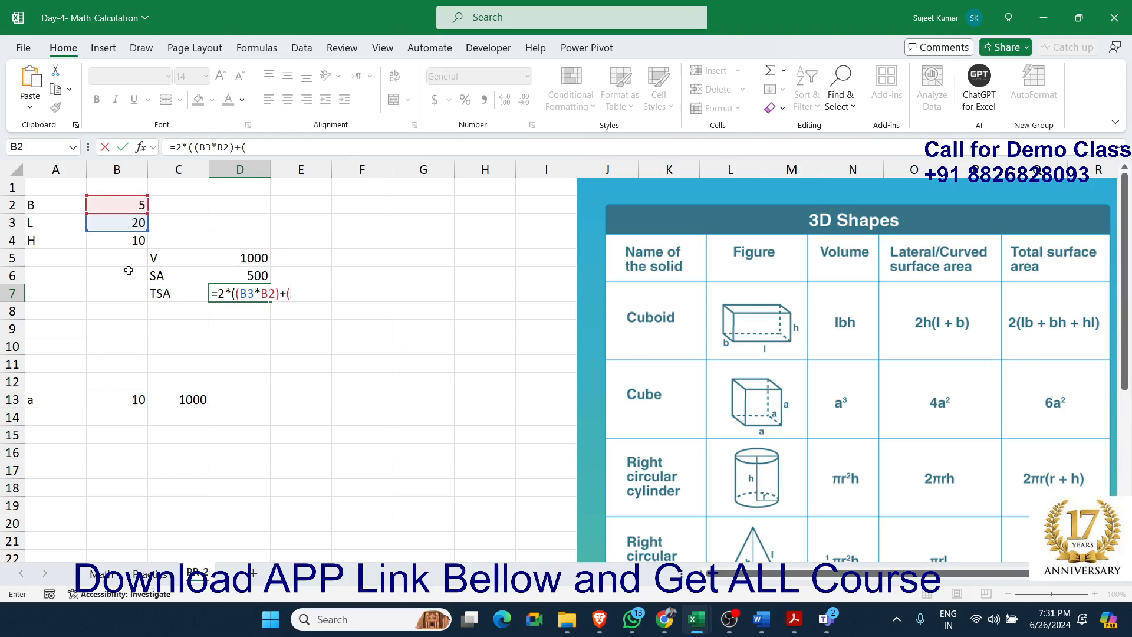
{"action": "left_click", "coordinate": [104, 206]}
{"action": "type", "text": "*"}
{"action": "left_click", "coordinate": [104, 240]}
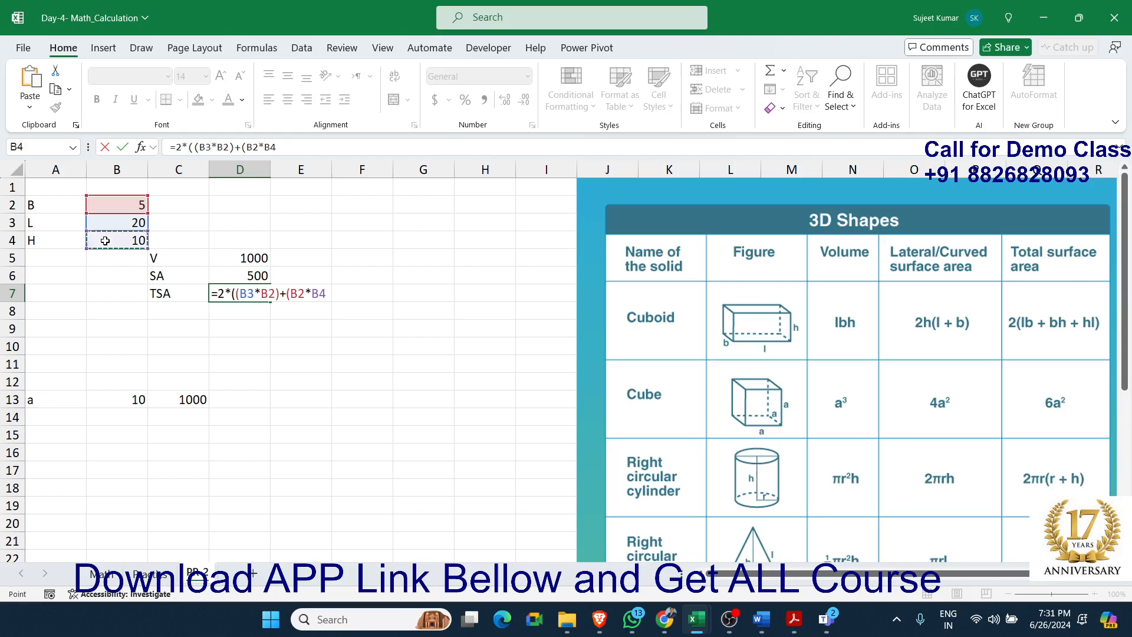
{"action": "type", "text": ")+("}
{"action": "left_click", "coordinate": [115, 237]}
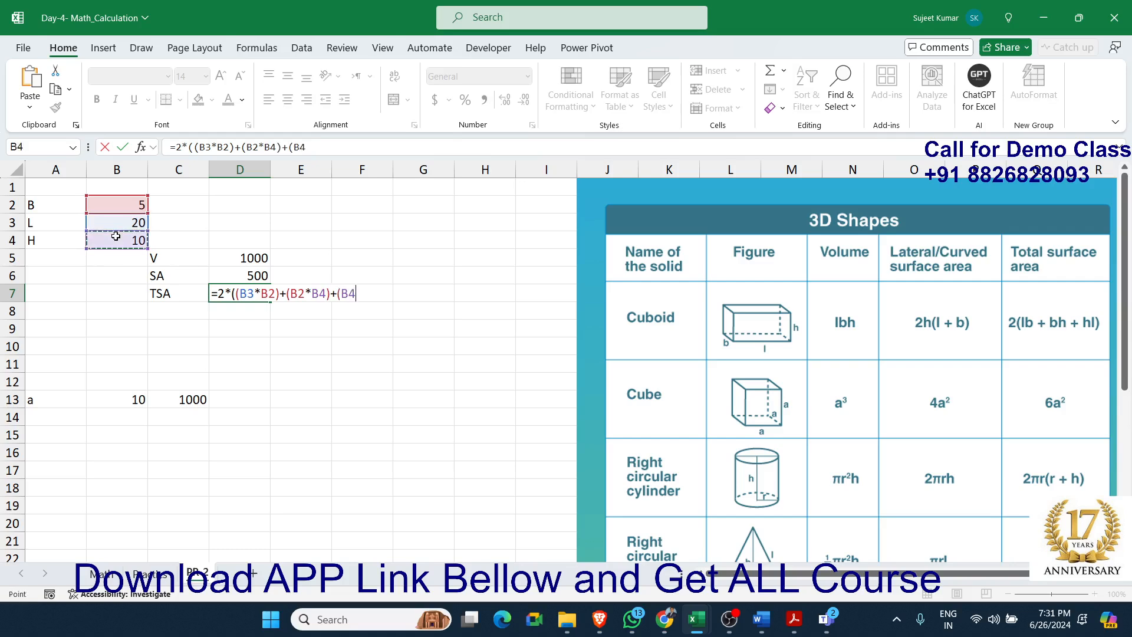
{"action": "type", "text": "*"}
{"action": "left_click", "coordinate": [128, 224]}
{"action": "type", "text": ")"}
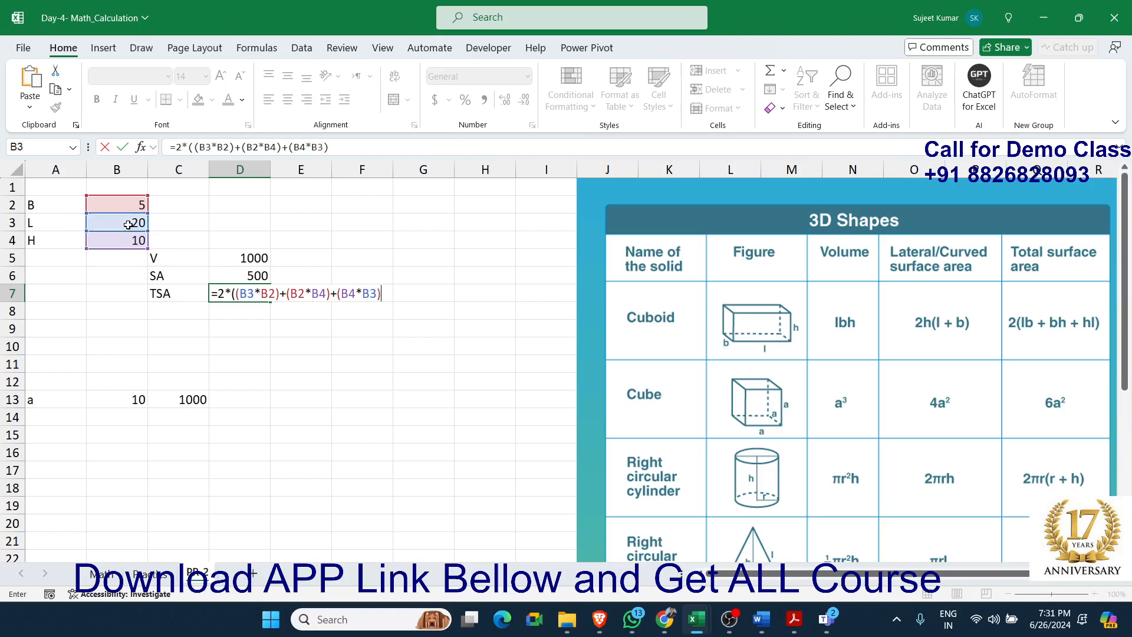
{"action": "type", "text": ")"}
{"action": "key", "text": "Return"}
{"action": "key", "text": "Up"}
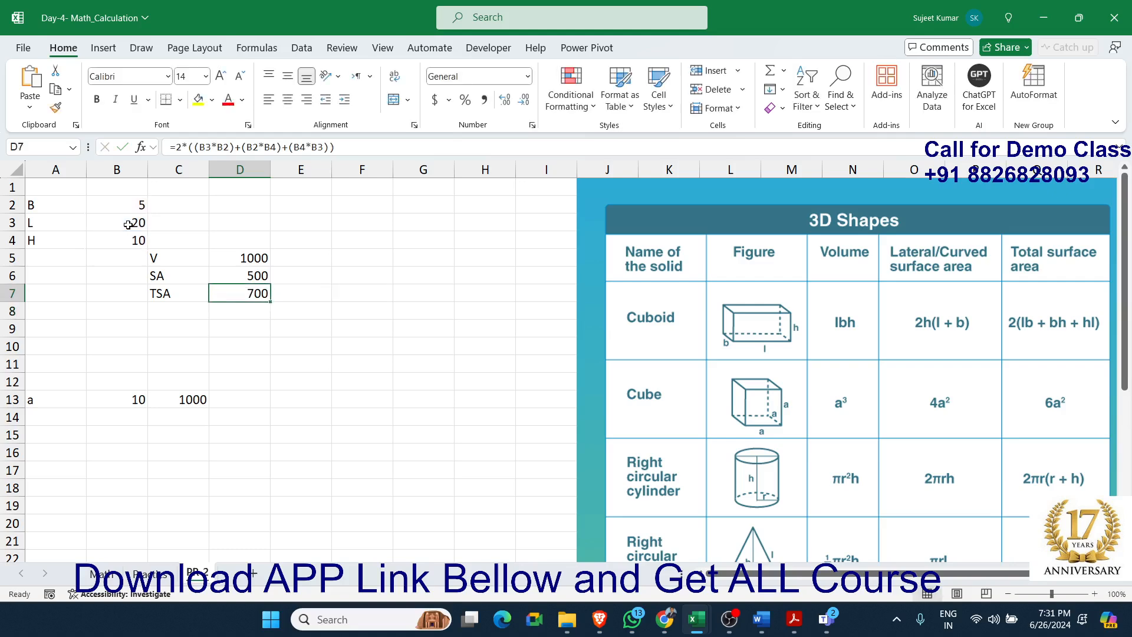
Compute an approximation of pi in cell E9 with the formula =22/7
{"action": "scroll", "coordinate": [892, 502], "scroll_direction": "down", "scroll_amount": 1}
{"action": "scroll", "coordinate": [892, 502], "scroll_direction": "down", "scroll_amount": 2}
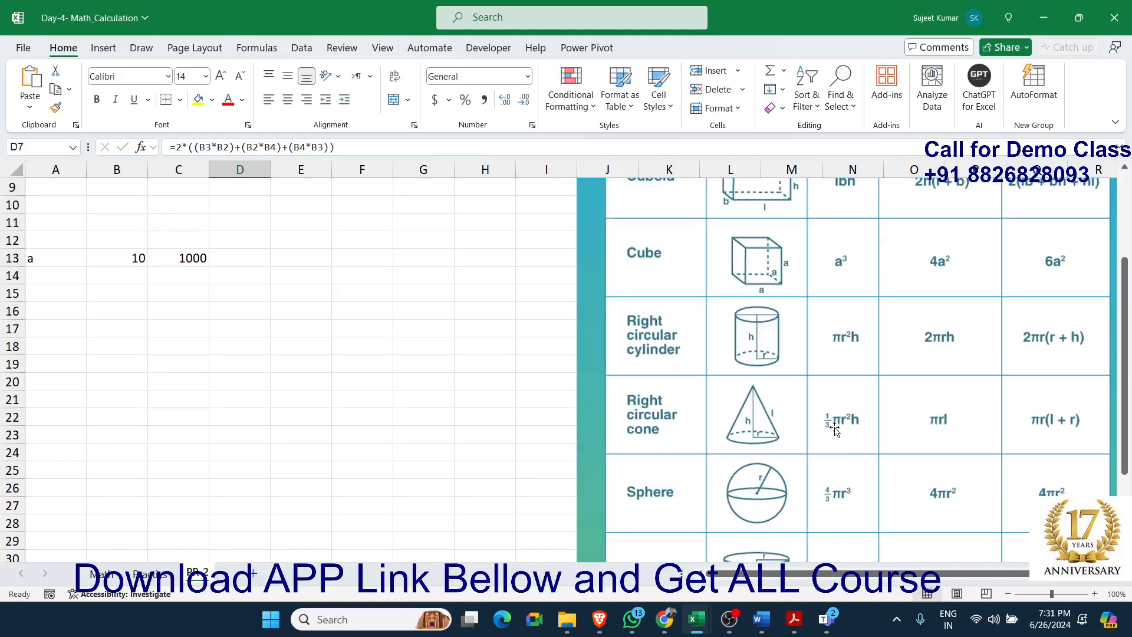
{"action": "scroll", "coordinate": [249, 286], "scroll_direction": "up", "scroll_amount": 3}
{"action": "left_click", "coordinate": [321, 326]}
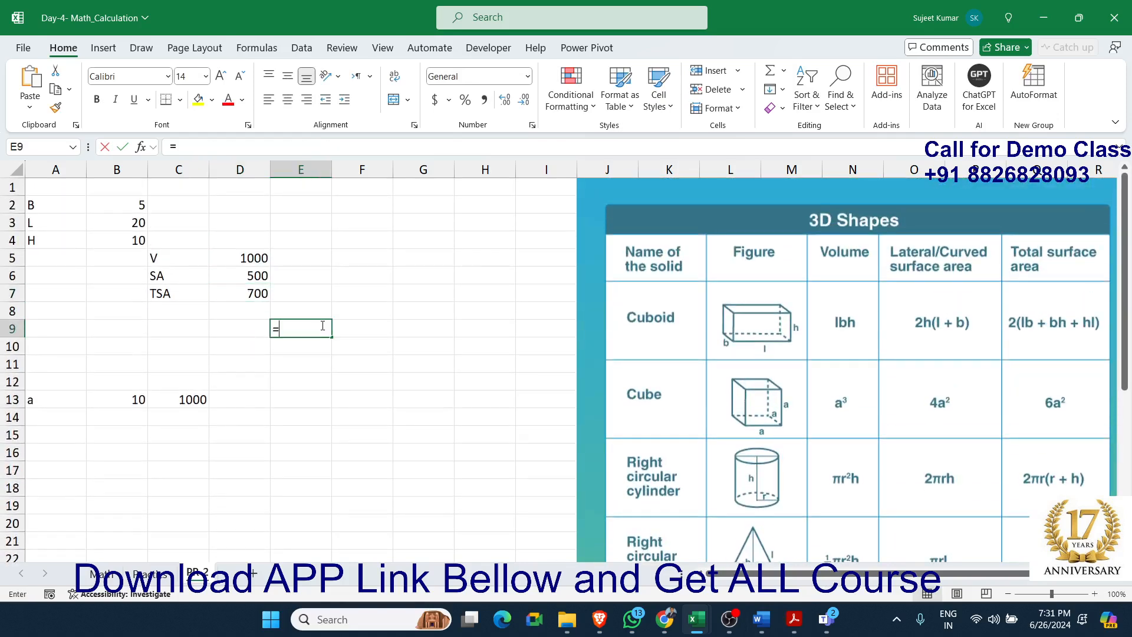
{"action": "type", "text": "=22/7"}
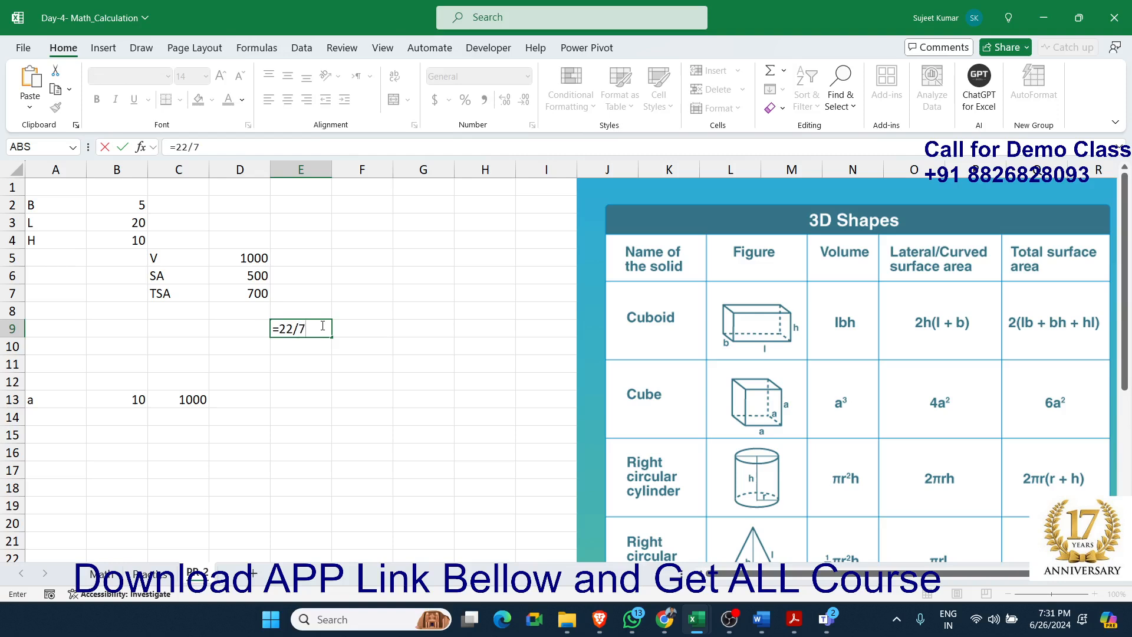
{"action": "key", "text": "Return"}
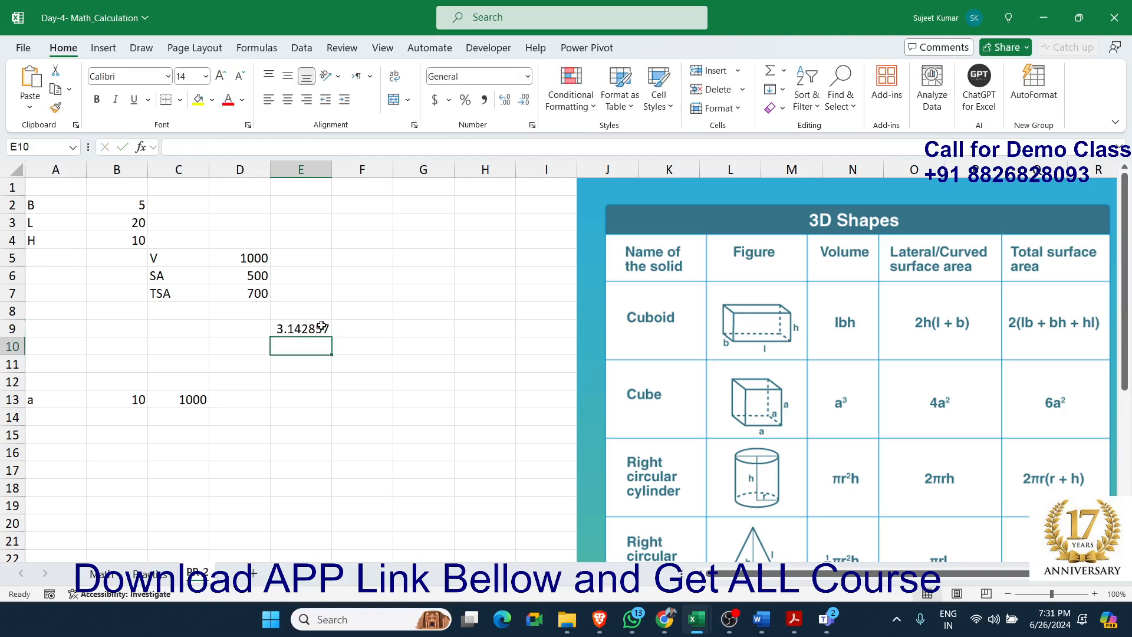
Enter the built-in pi function =PI() in cell E10
{"action": "type", "text": "=pi"}
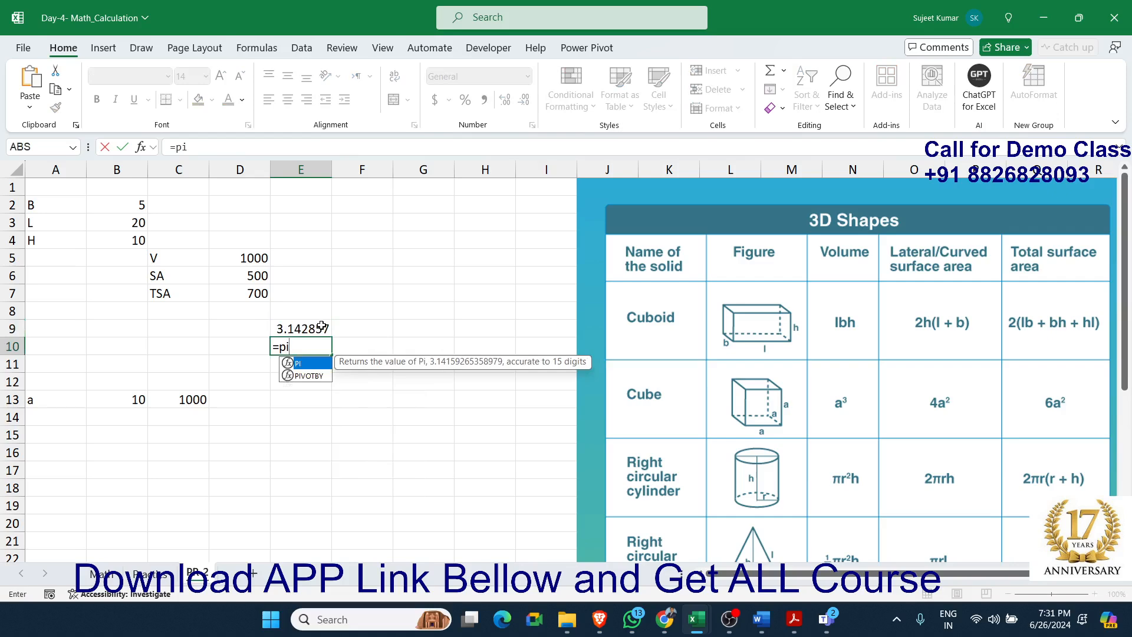
{"action": "key", "text": "Tab"}
{"action": "type", "text": ")"}
{"action": "key", "text": "Return"}
{"action": "key", "text": "Up"}
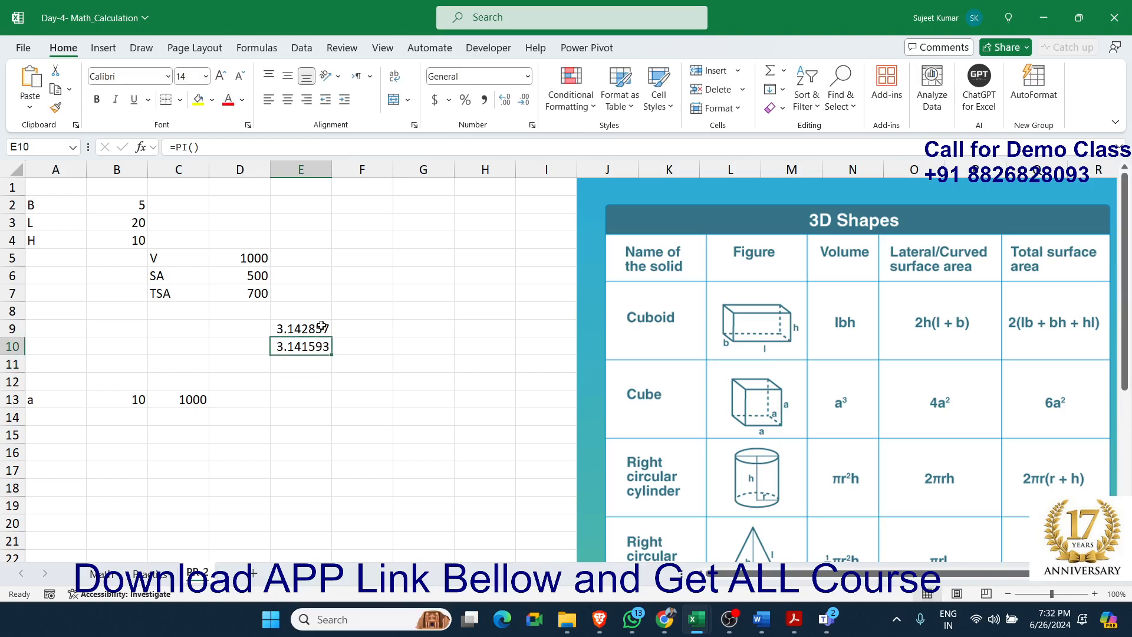
Look over the remaining 3D shape formulas and return to the Math sheet
{"action": "scroll", "coordinate": [838, 410], "scroll_direction": "down", "scroll_amount": 5}
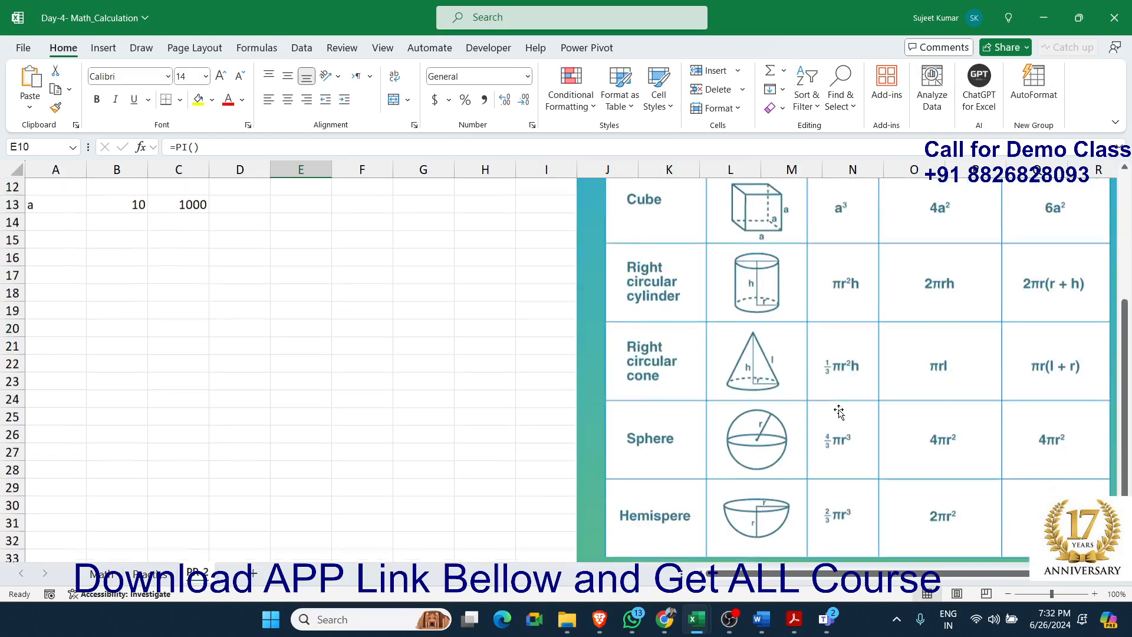
{"action": "scroll", "coordinate": [838, 411], "scroll_direction": "up", "scroll_amount": 5}
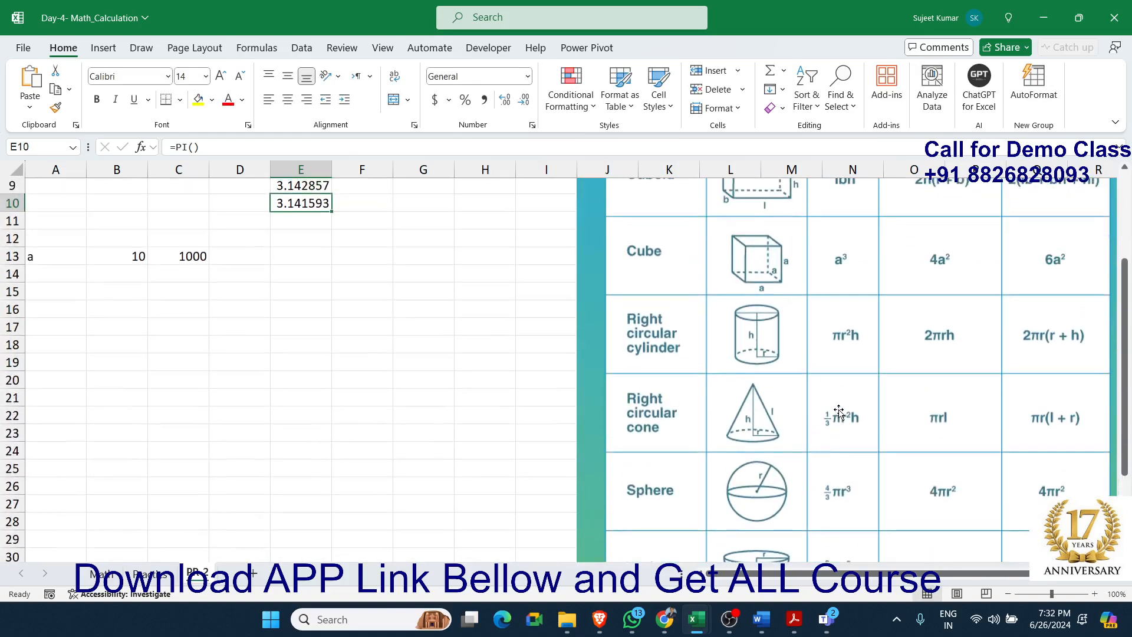
{"action": "left_click", "coordinate": [152, 574]}
{"action": "left_click", "coordinate": [93, 573]}
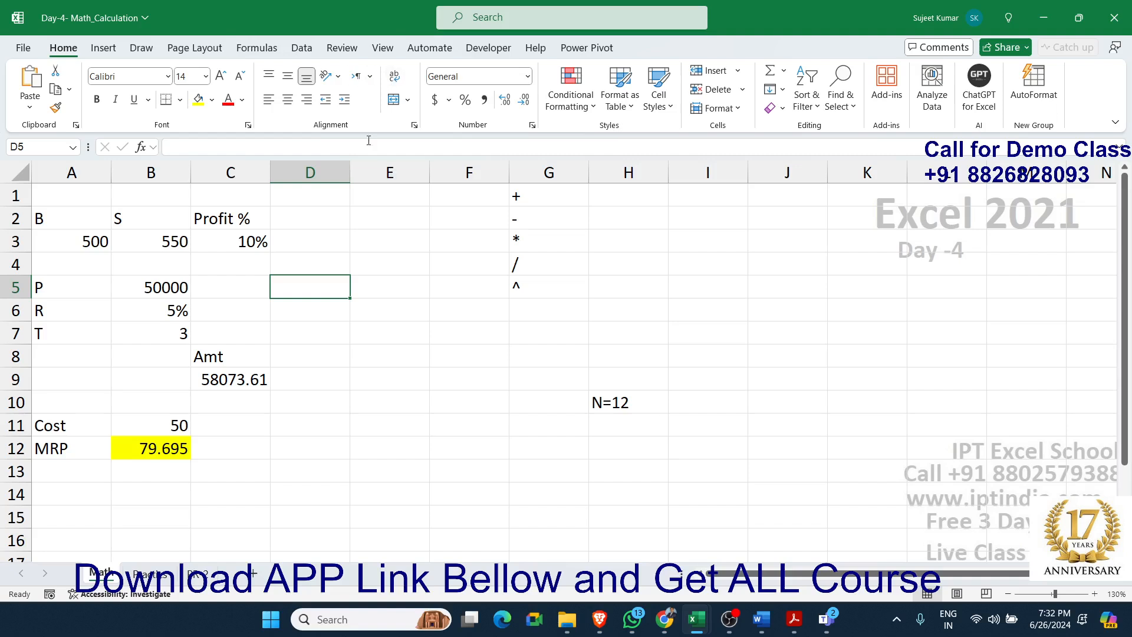
Save the workbook and copy the file path of Day-4- Math_Calculation from the recent files list
{"action": "left_click", "coordinate": [406, 355]}
{"action": "key", "text": "ctrl+s"}
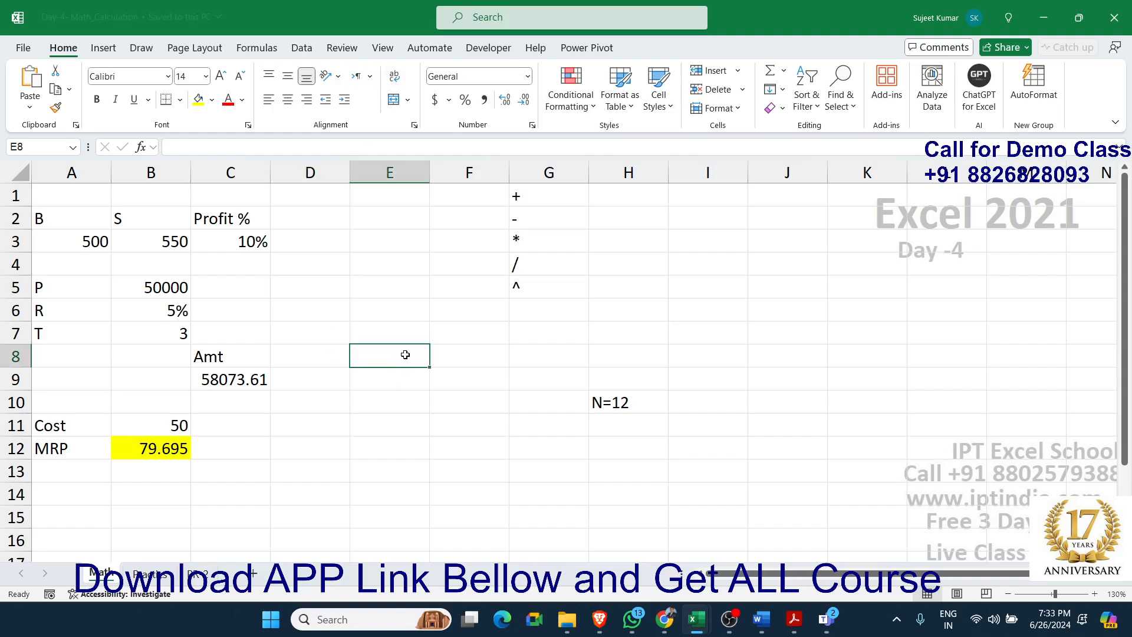
{"action": "left_click", "coordinate": [12, 51]}
{"action": "right_click", "coordinate": [257, 390]}
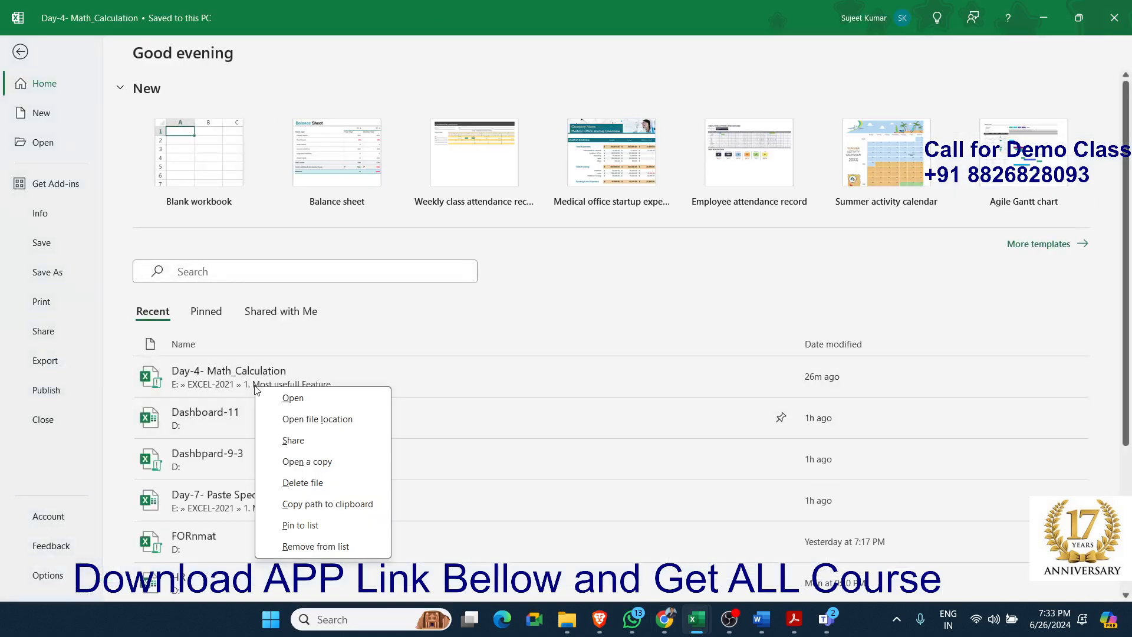
{"action": "left_click", "coordinate": [318, 505]}
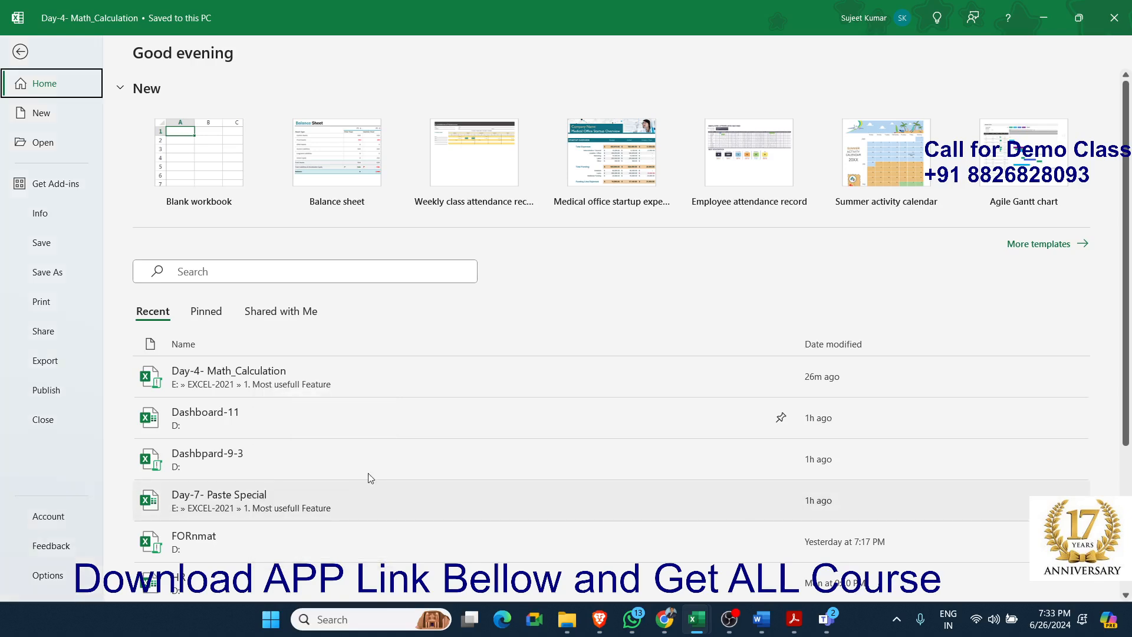
Switch to WhatsApp and attach the file E:\EXCEL-2021\1. Most usefull Feature\Day-4- Math_Calculation.xlsm to the open chat as a document
{"action": "mouse_move", "coordinate": [670, 630]}
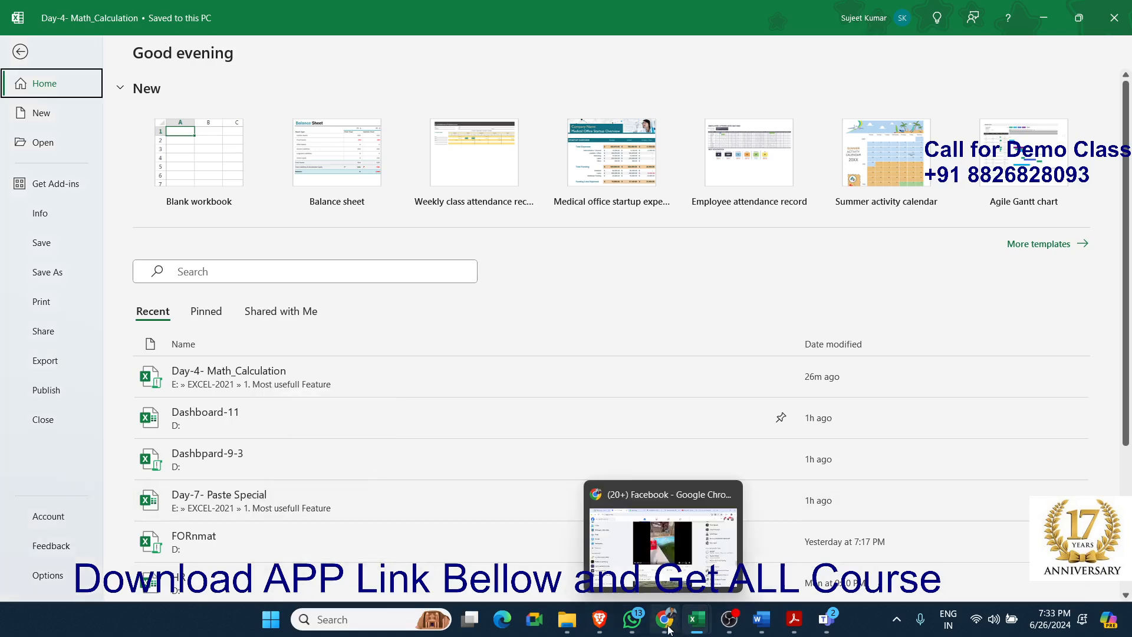
{"action": "left_click", "coordinate": [632, 619]}
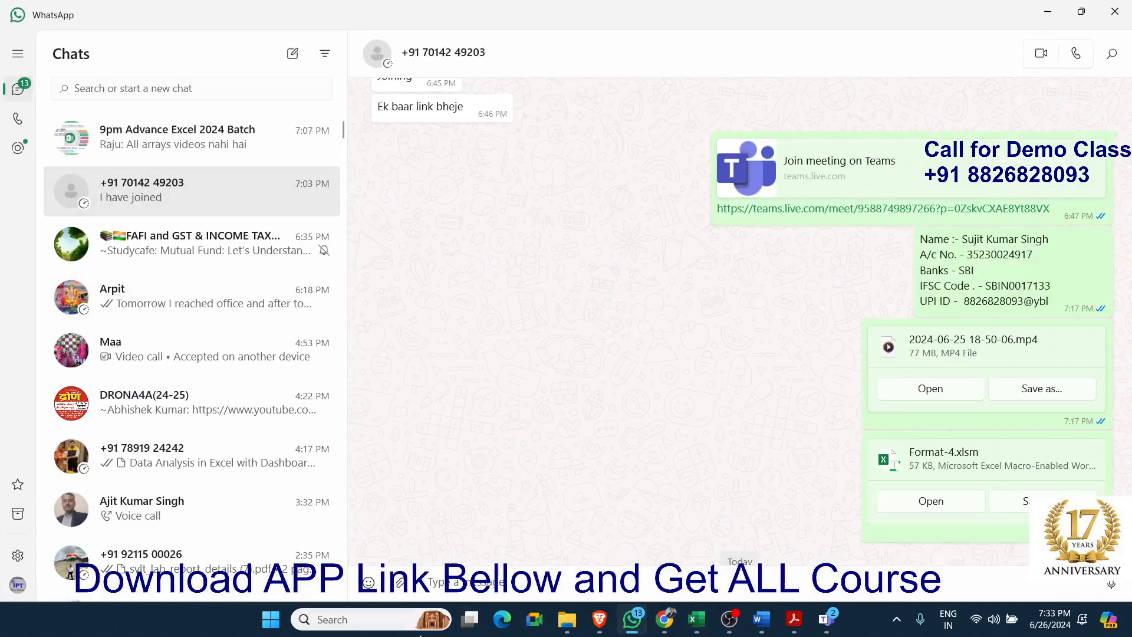
{"action": "left_click", "coordinate": [400, 582]}
{"action": "left_click", "coordinate": [407, 489]}
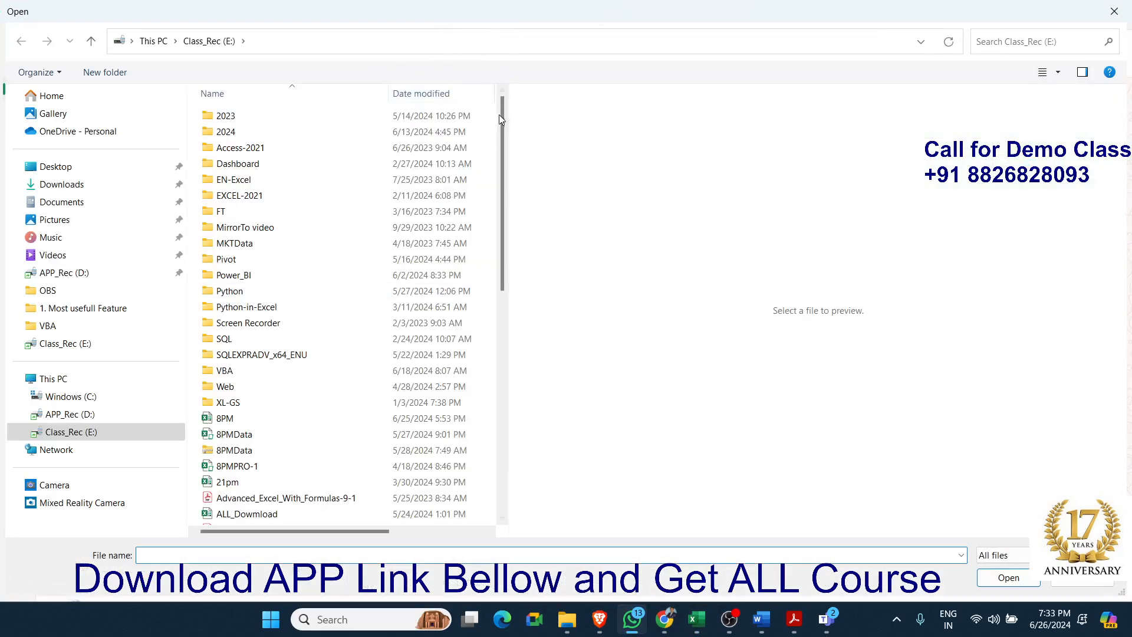
{"action": "left_click_drag", "start_coordinate": [499, 117], "coordinate": [517, 307]}
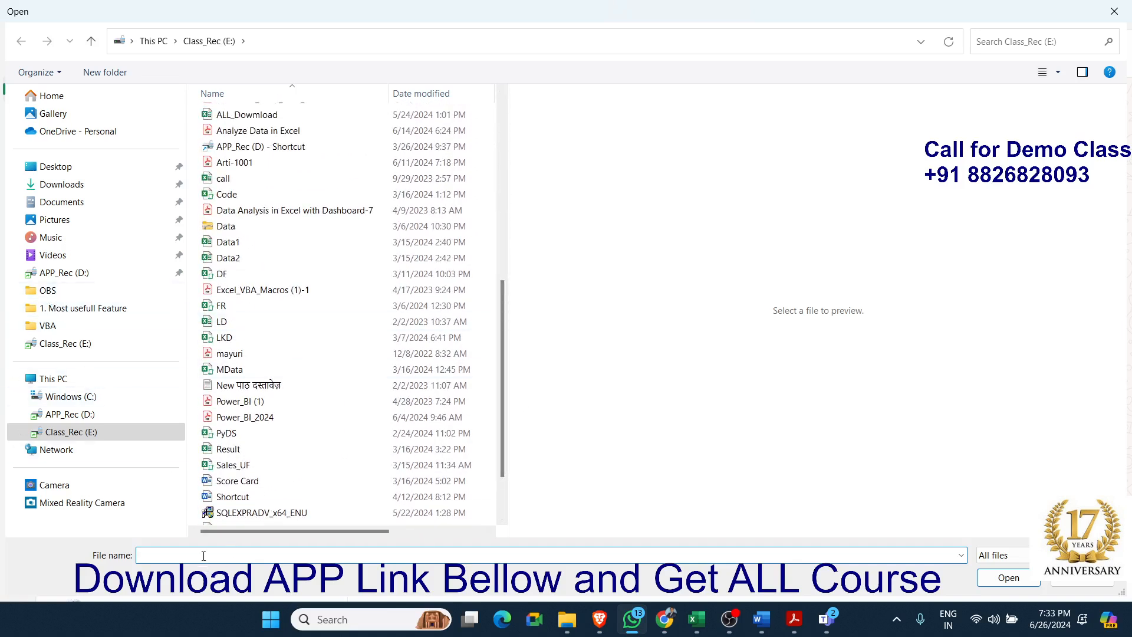
{"action": "key", "text": "ctrl+v"}
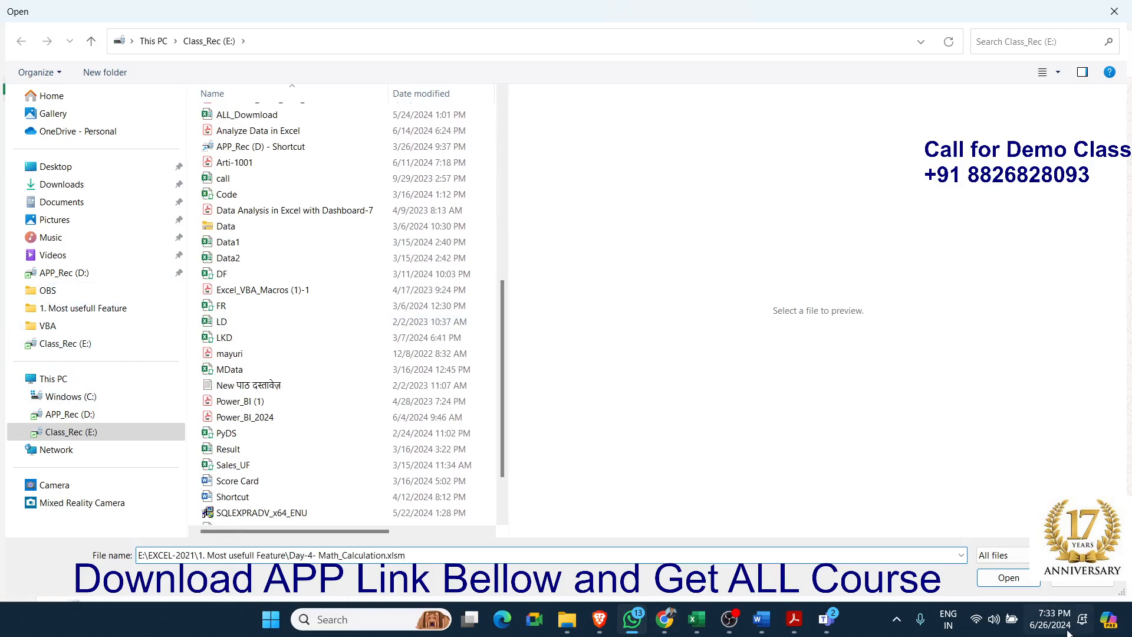
{"action": "left_click", "coordinate": [1012, 581]}
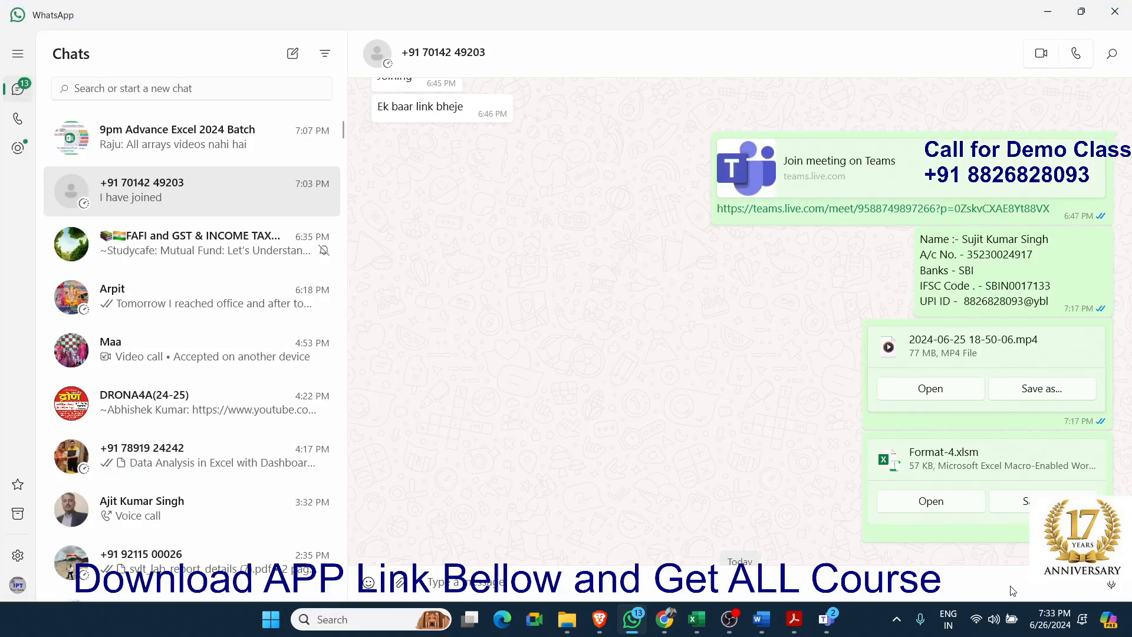